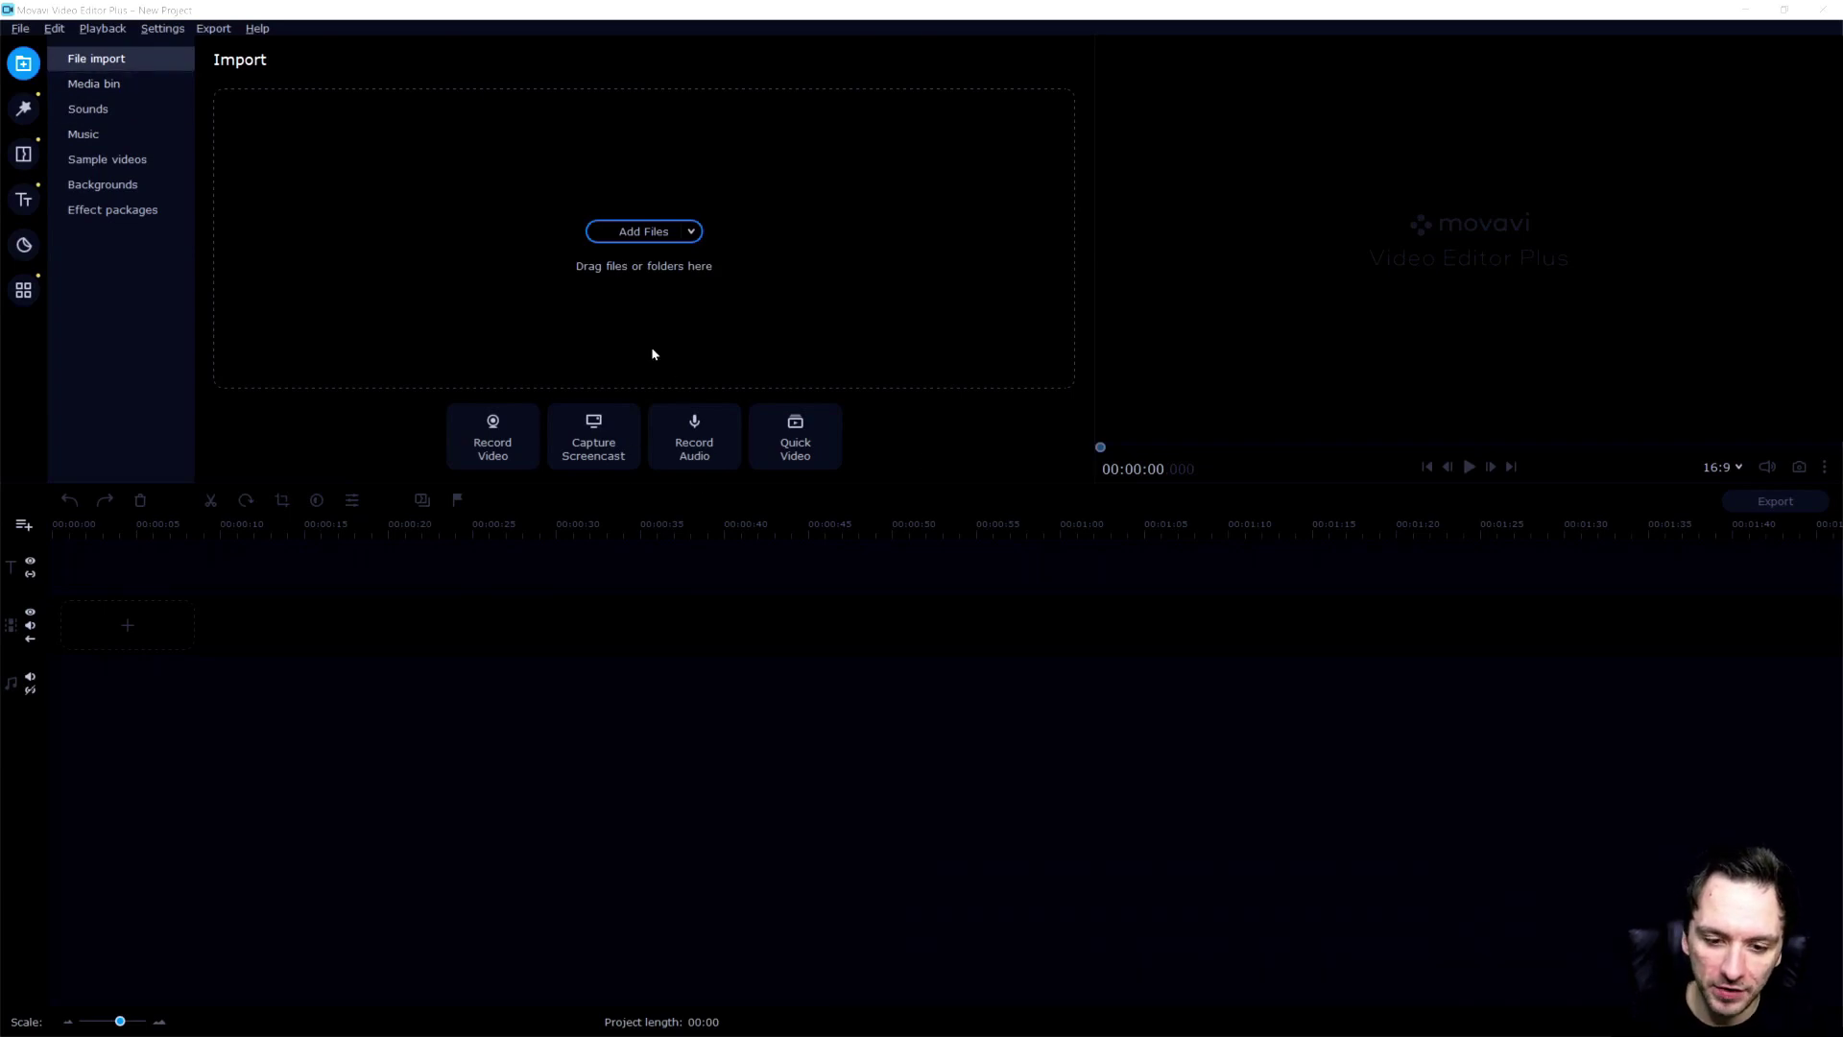
Step: Focus the editor window and show the empty Media bin
{"action": "left_click", "coordinate": [1349, 289]}
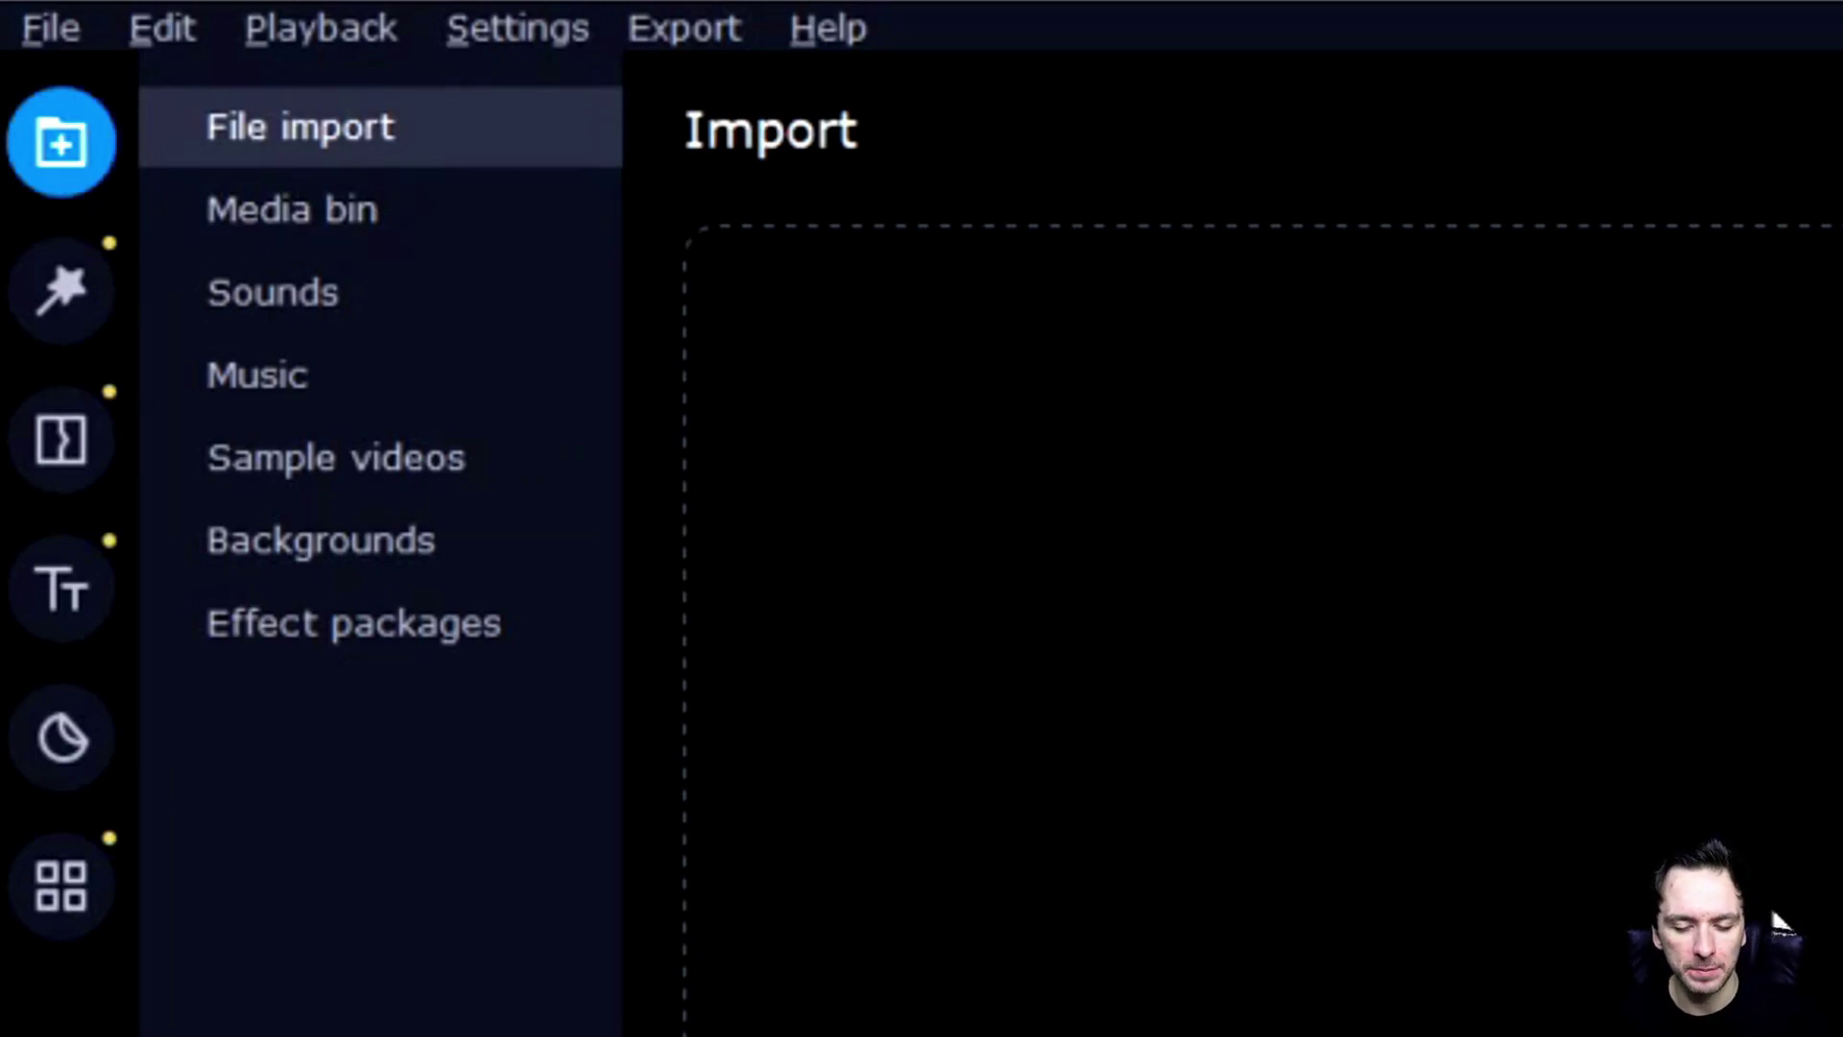
{"action": "left_click", "coordinate": [425, 230]}
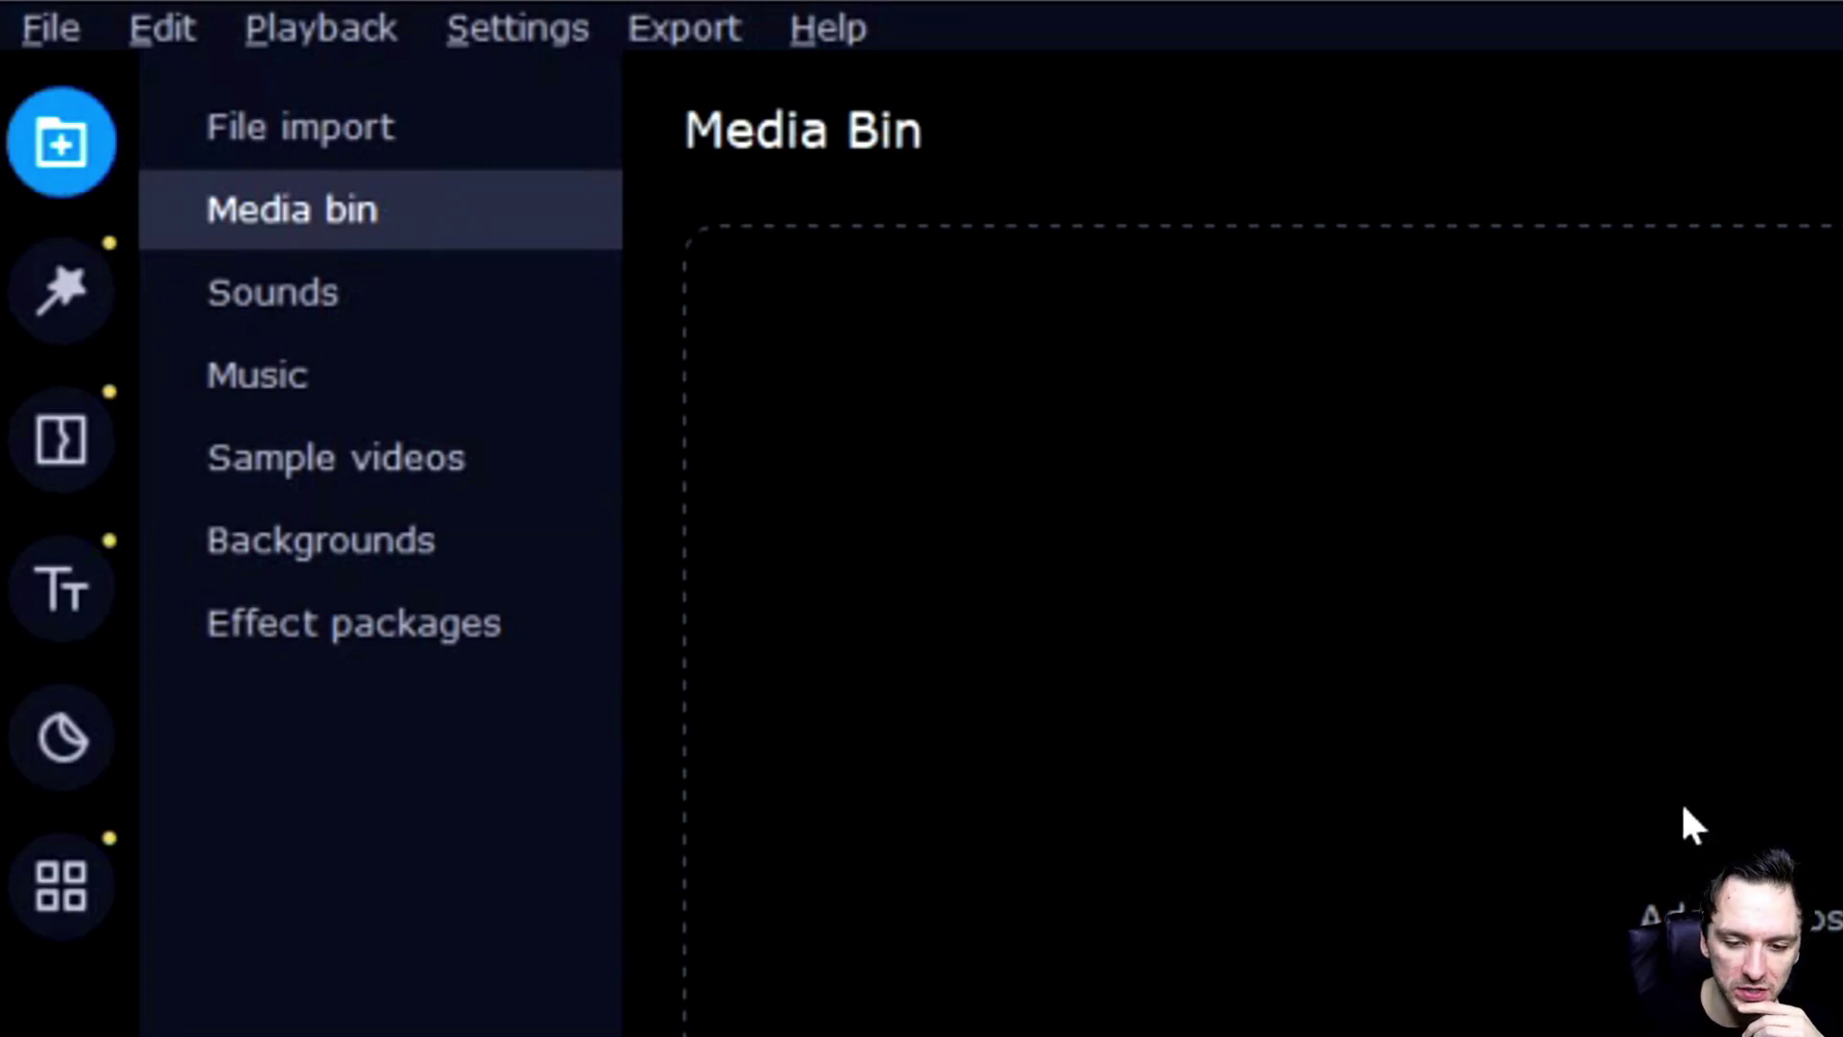
Step: Browse the built-in sounds and try the Ba-dum-tss sound without adding it
{"action": "left_click", "coordinate": [342, 305]}
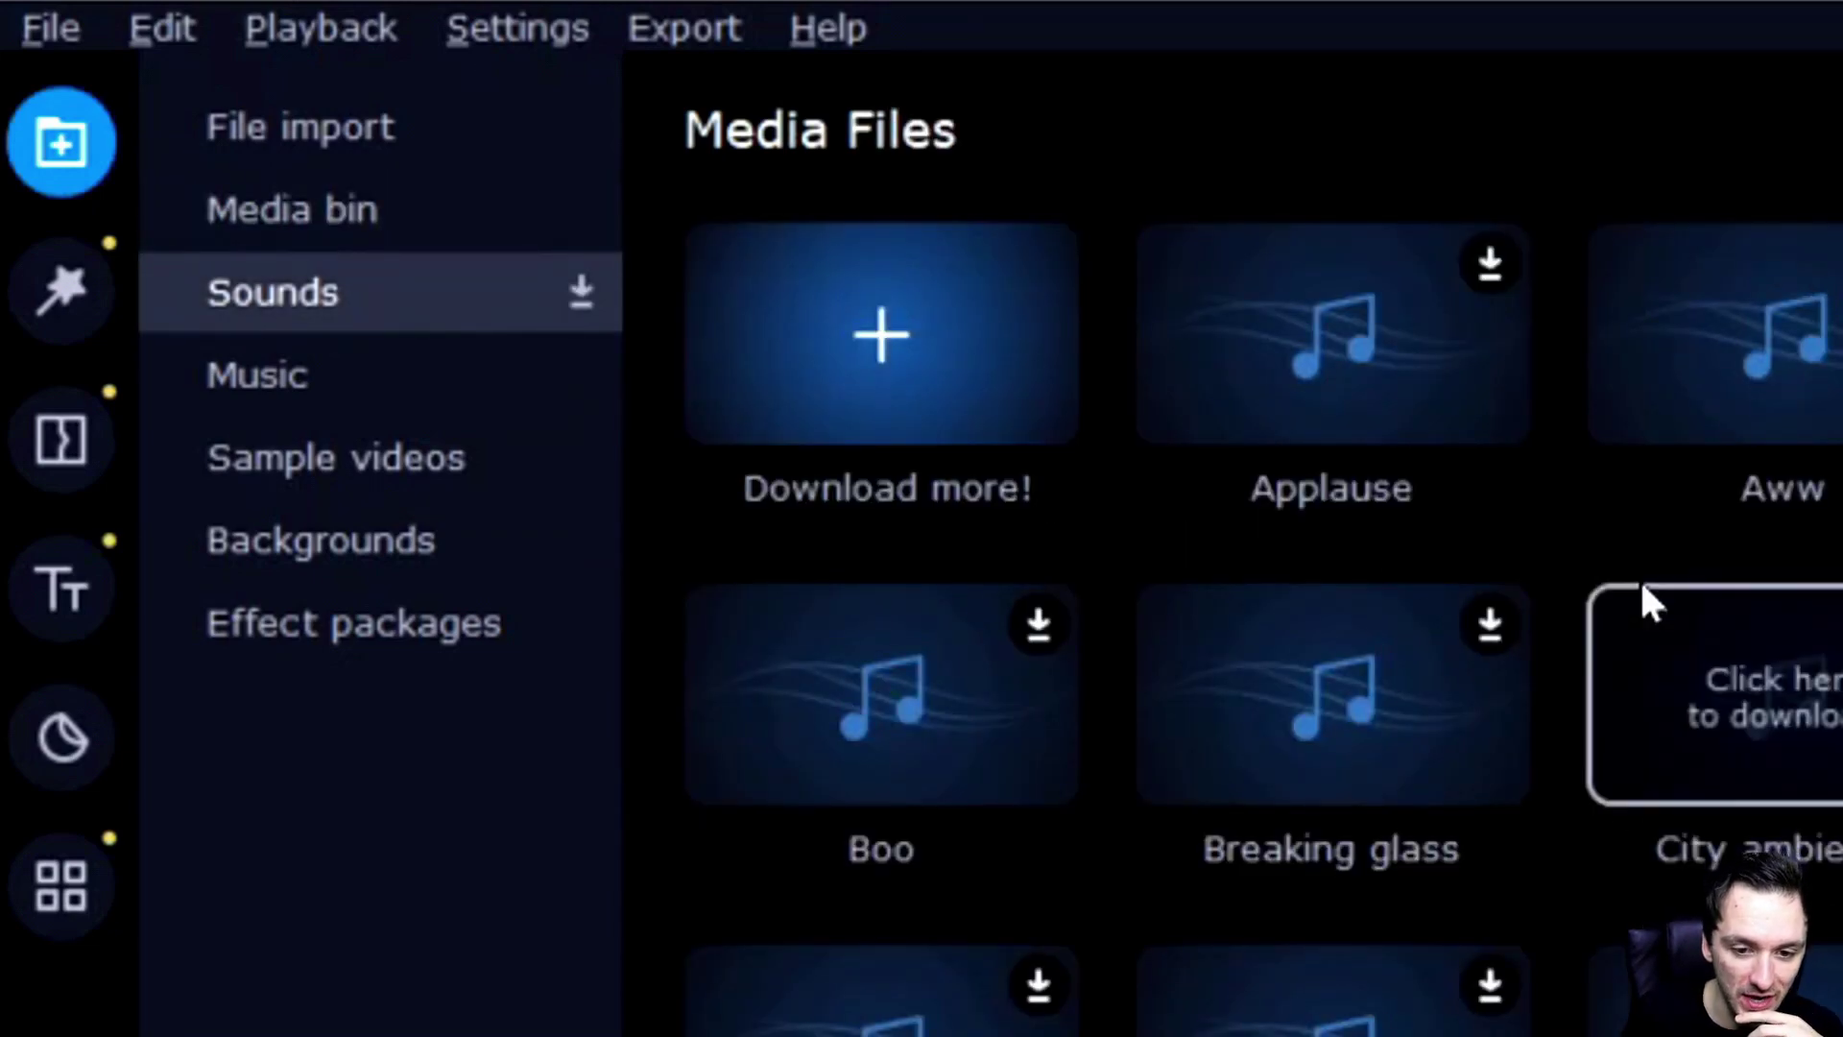
{"action": "left_click", "coordinate": [1029, 217]}
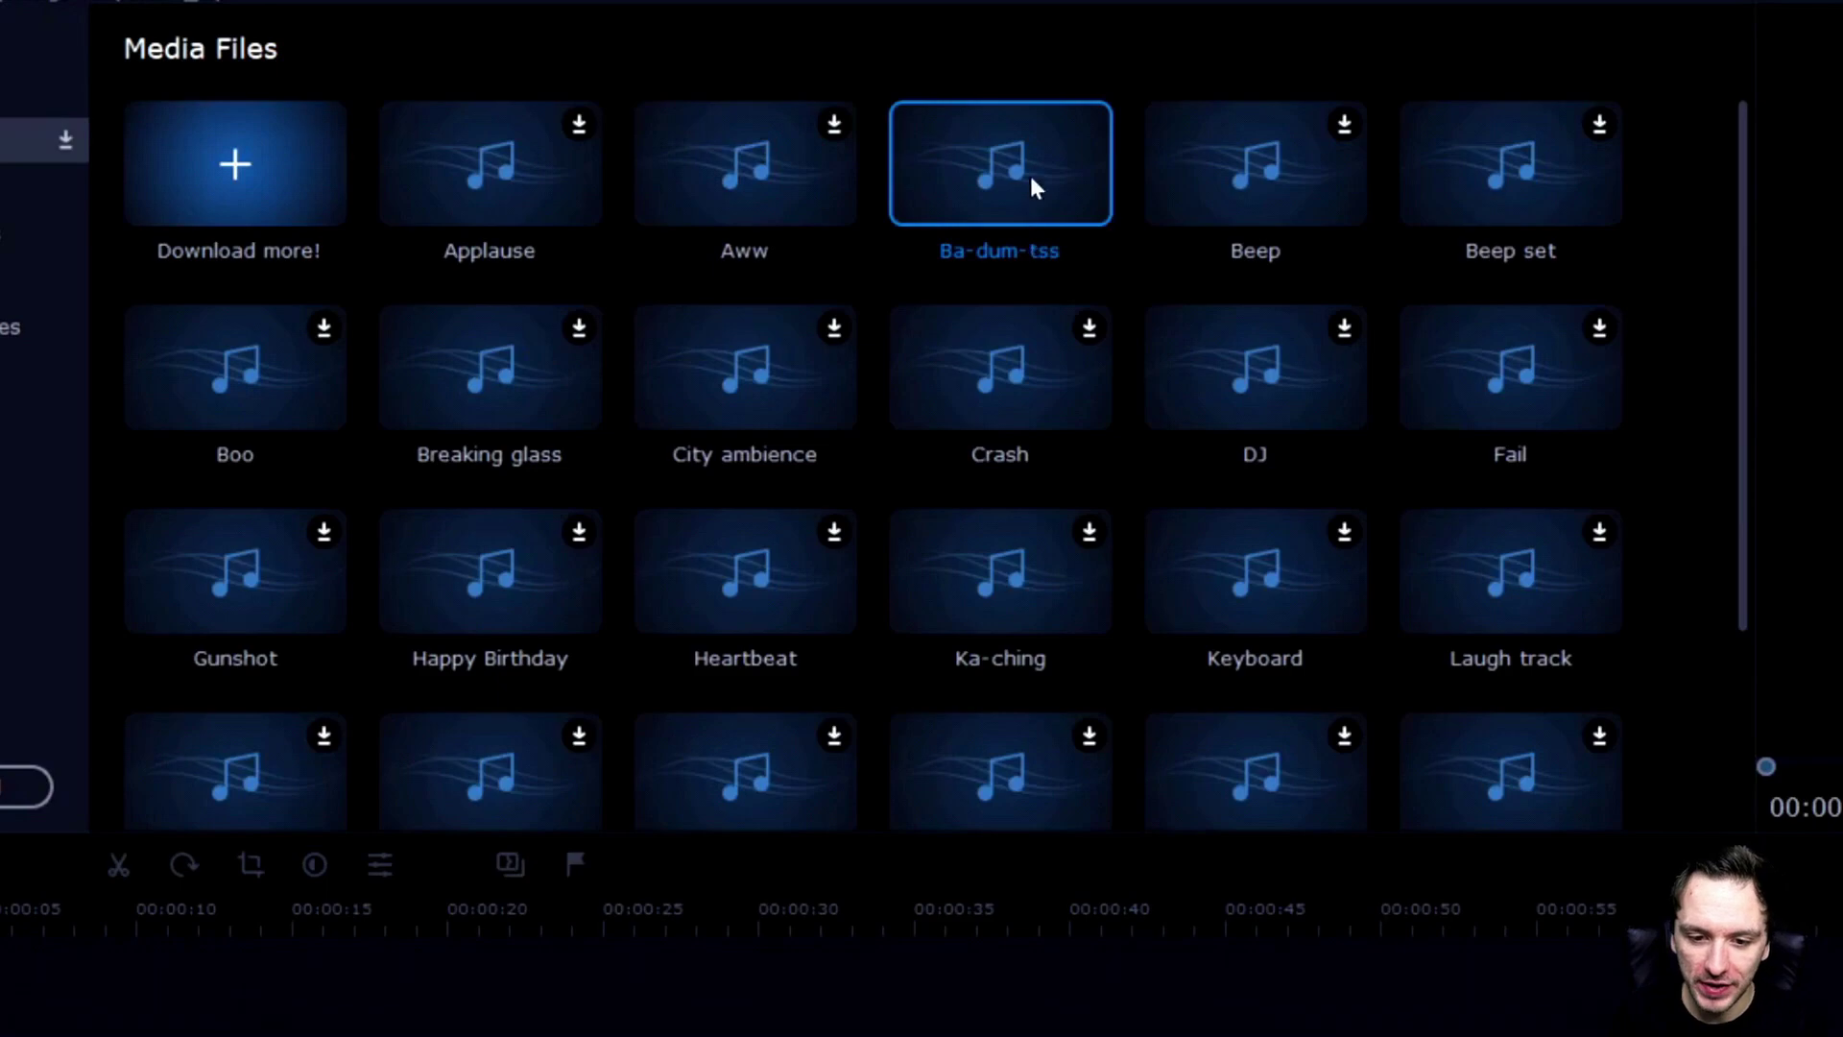
{"action": "left_click_drag", "start_coordinate": [1033, 183], "coordinate": [1057, 309]}
{"action": "left_click_drag", "start_coordinate": [717, 199], "coordinate": [718, 199]}
Step: Browse the music tracks and sample videos, previewing the Camera sample
{"action": "left_click", "coordinate": [91, 139]}
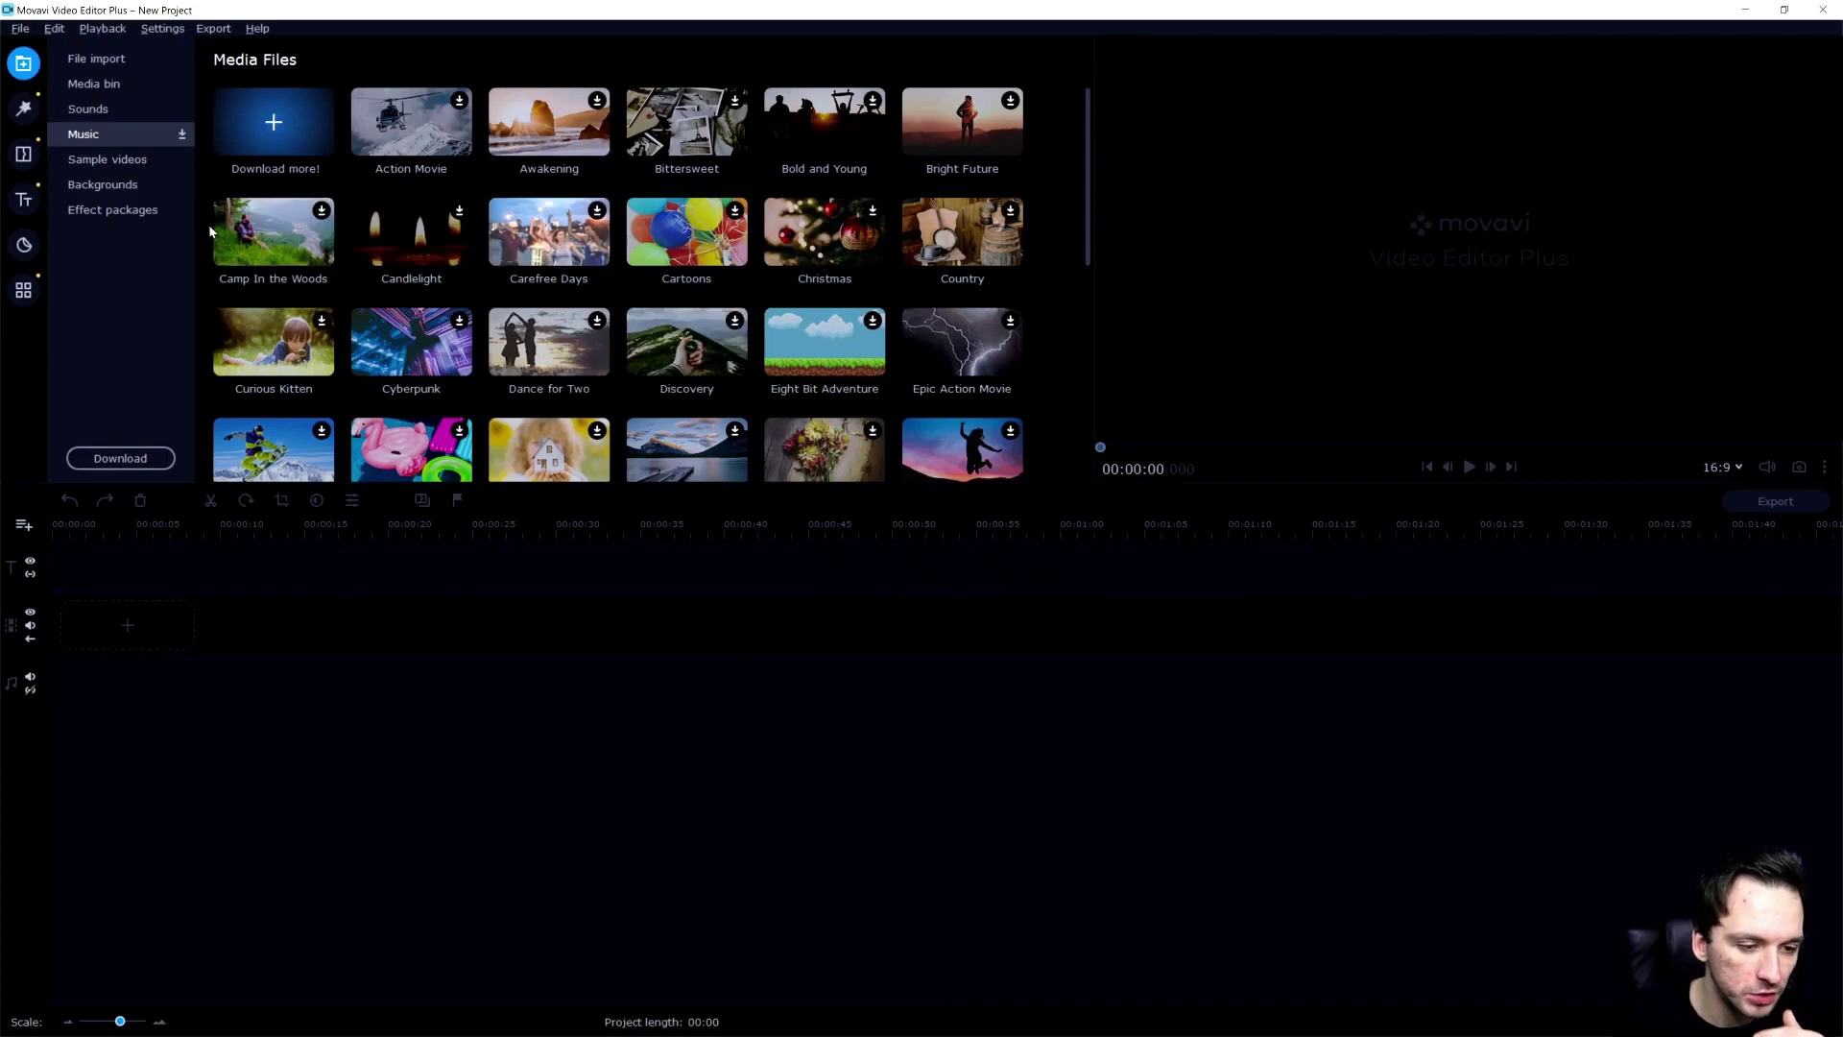
{"action": "left_click", "coordinate": [120, 163]}
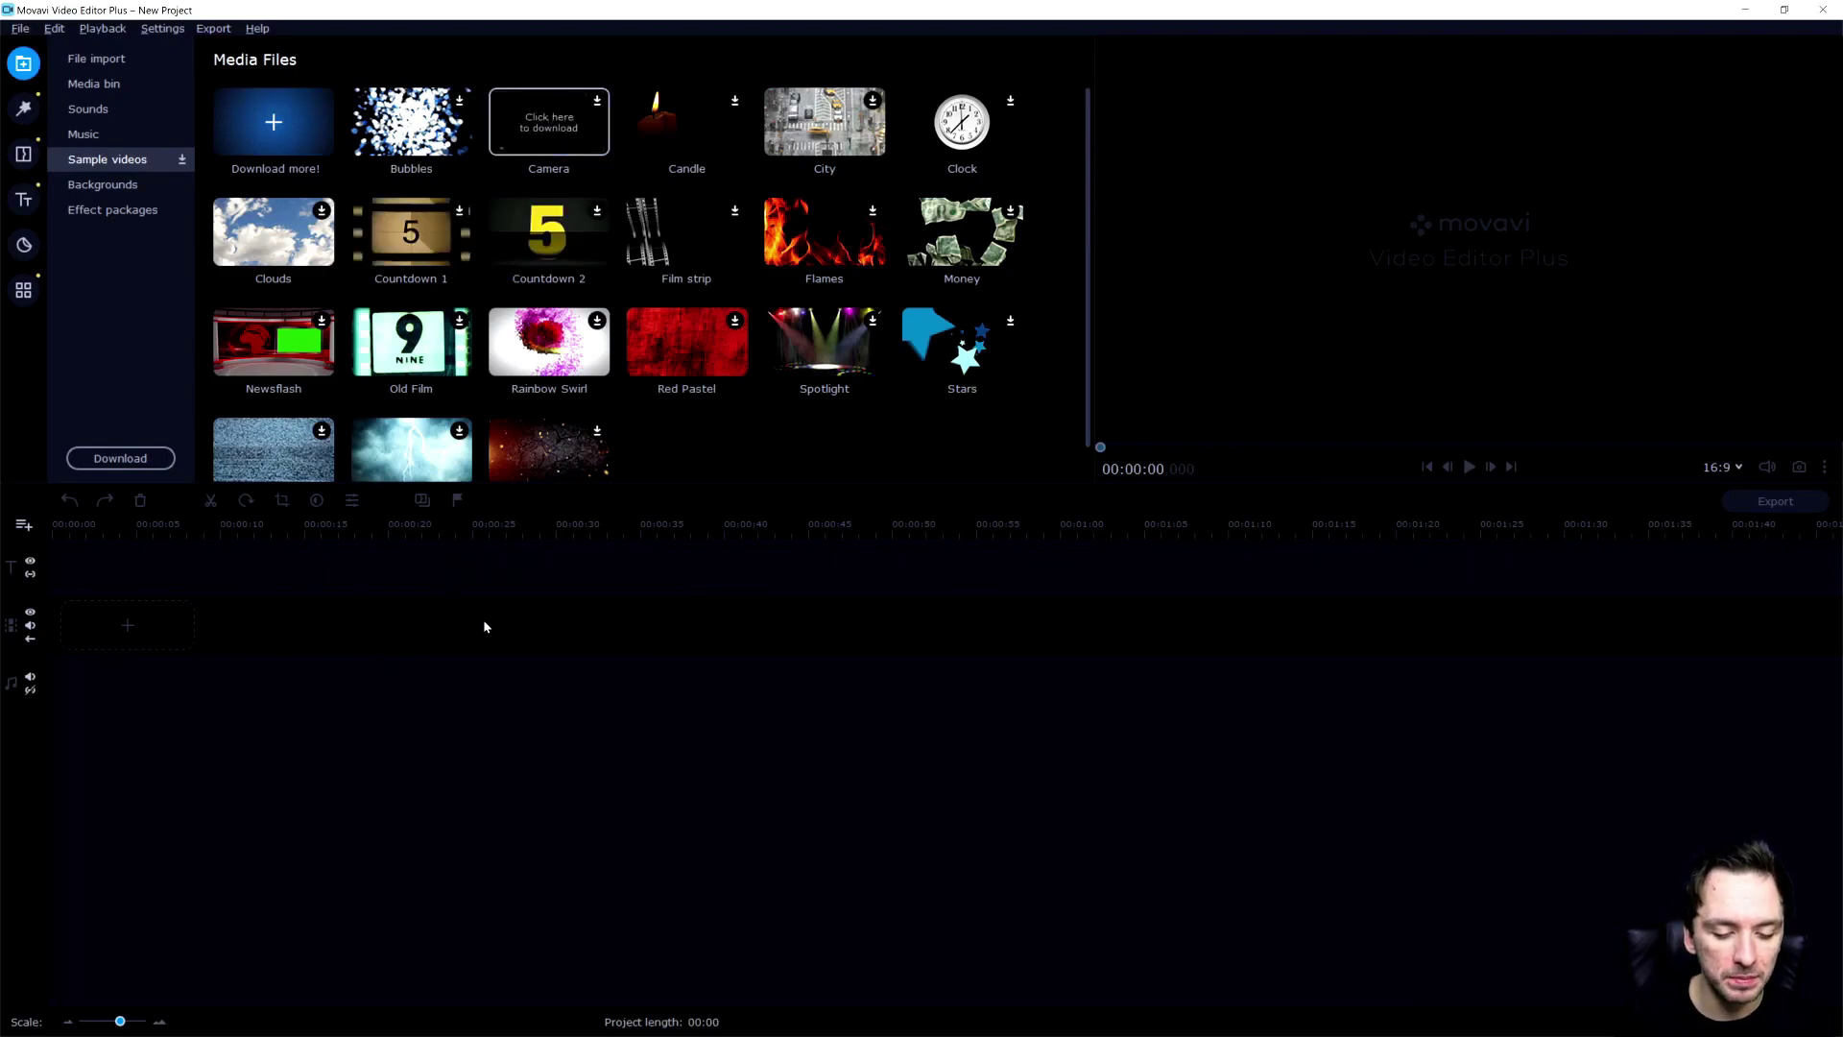
{"action": "left_click", "coordinate": [564, 151]}
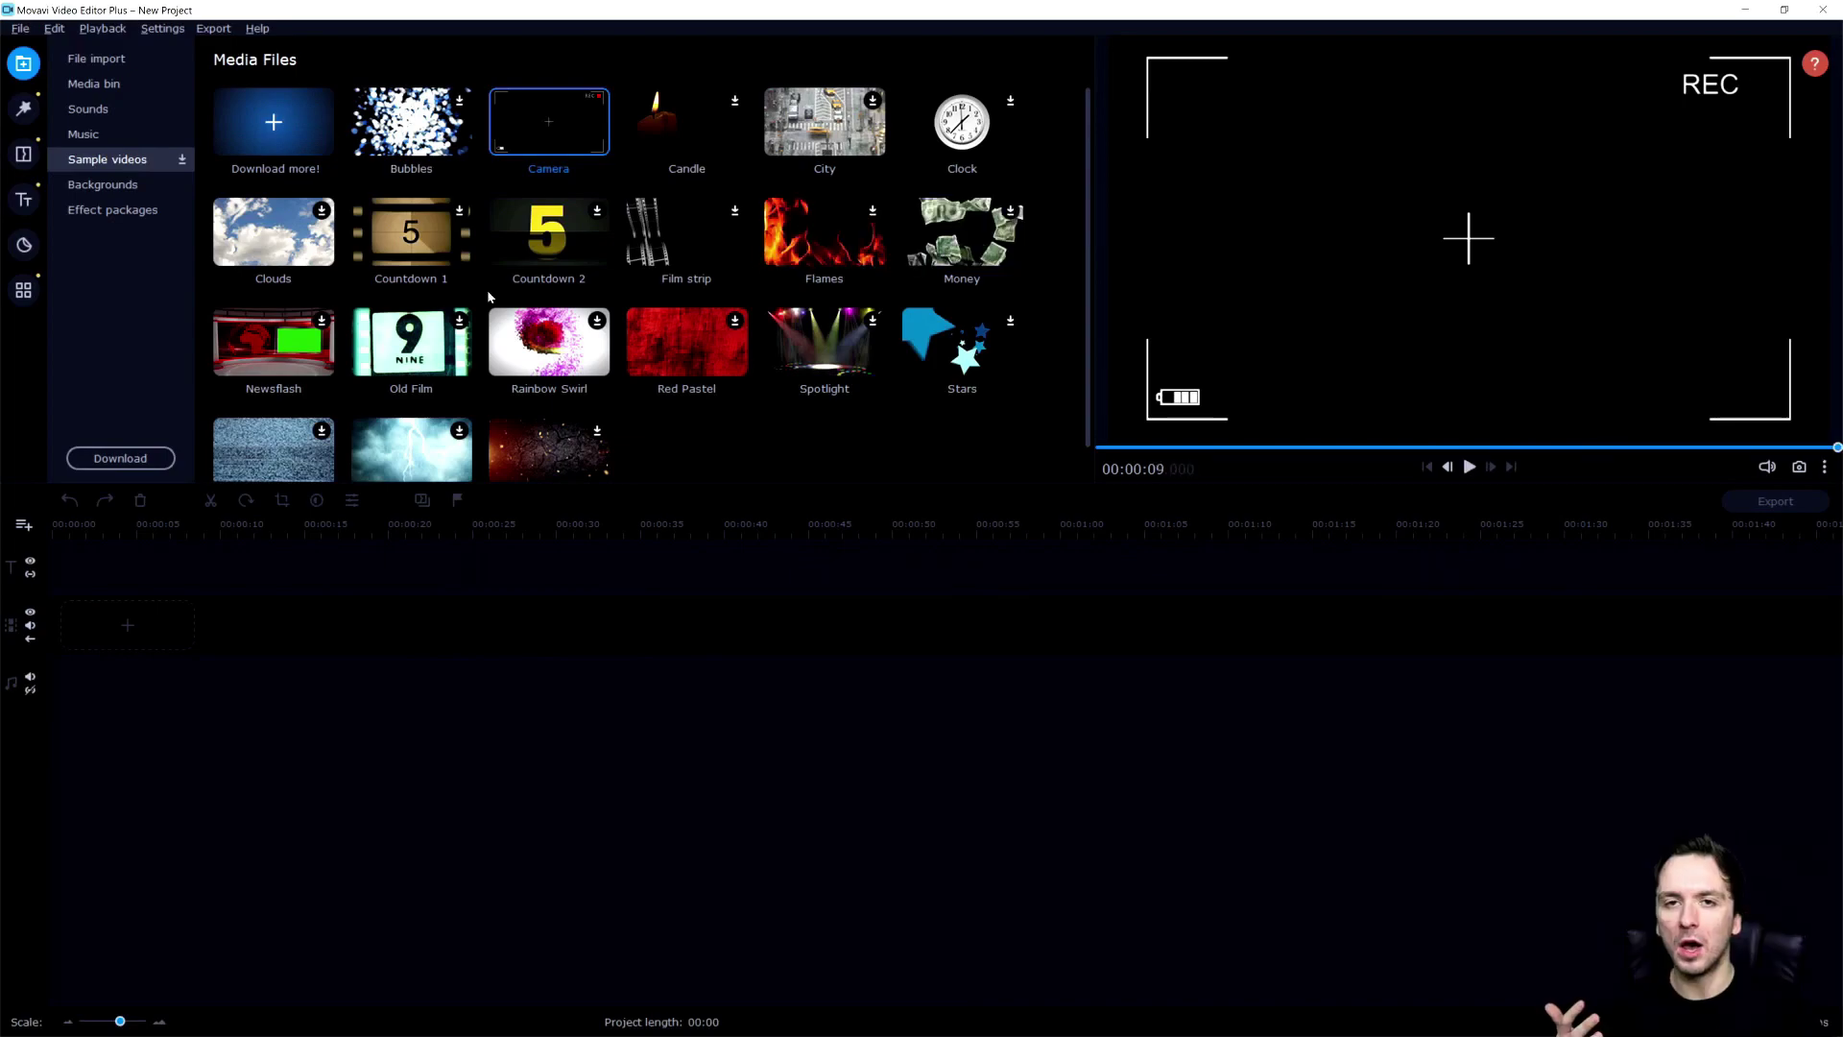
{"action": "scroll", "coordinate": [403, 269], "scroll_direction": "down", "scroll_amount": 1}
{"action": "scroll", "coordinate": [288, 231], "scroll_direction": "up", "scroll_amount": 1}
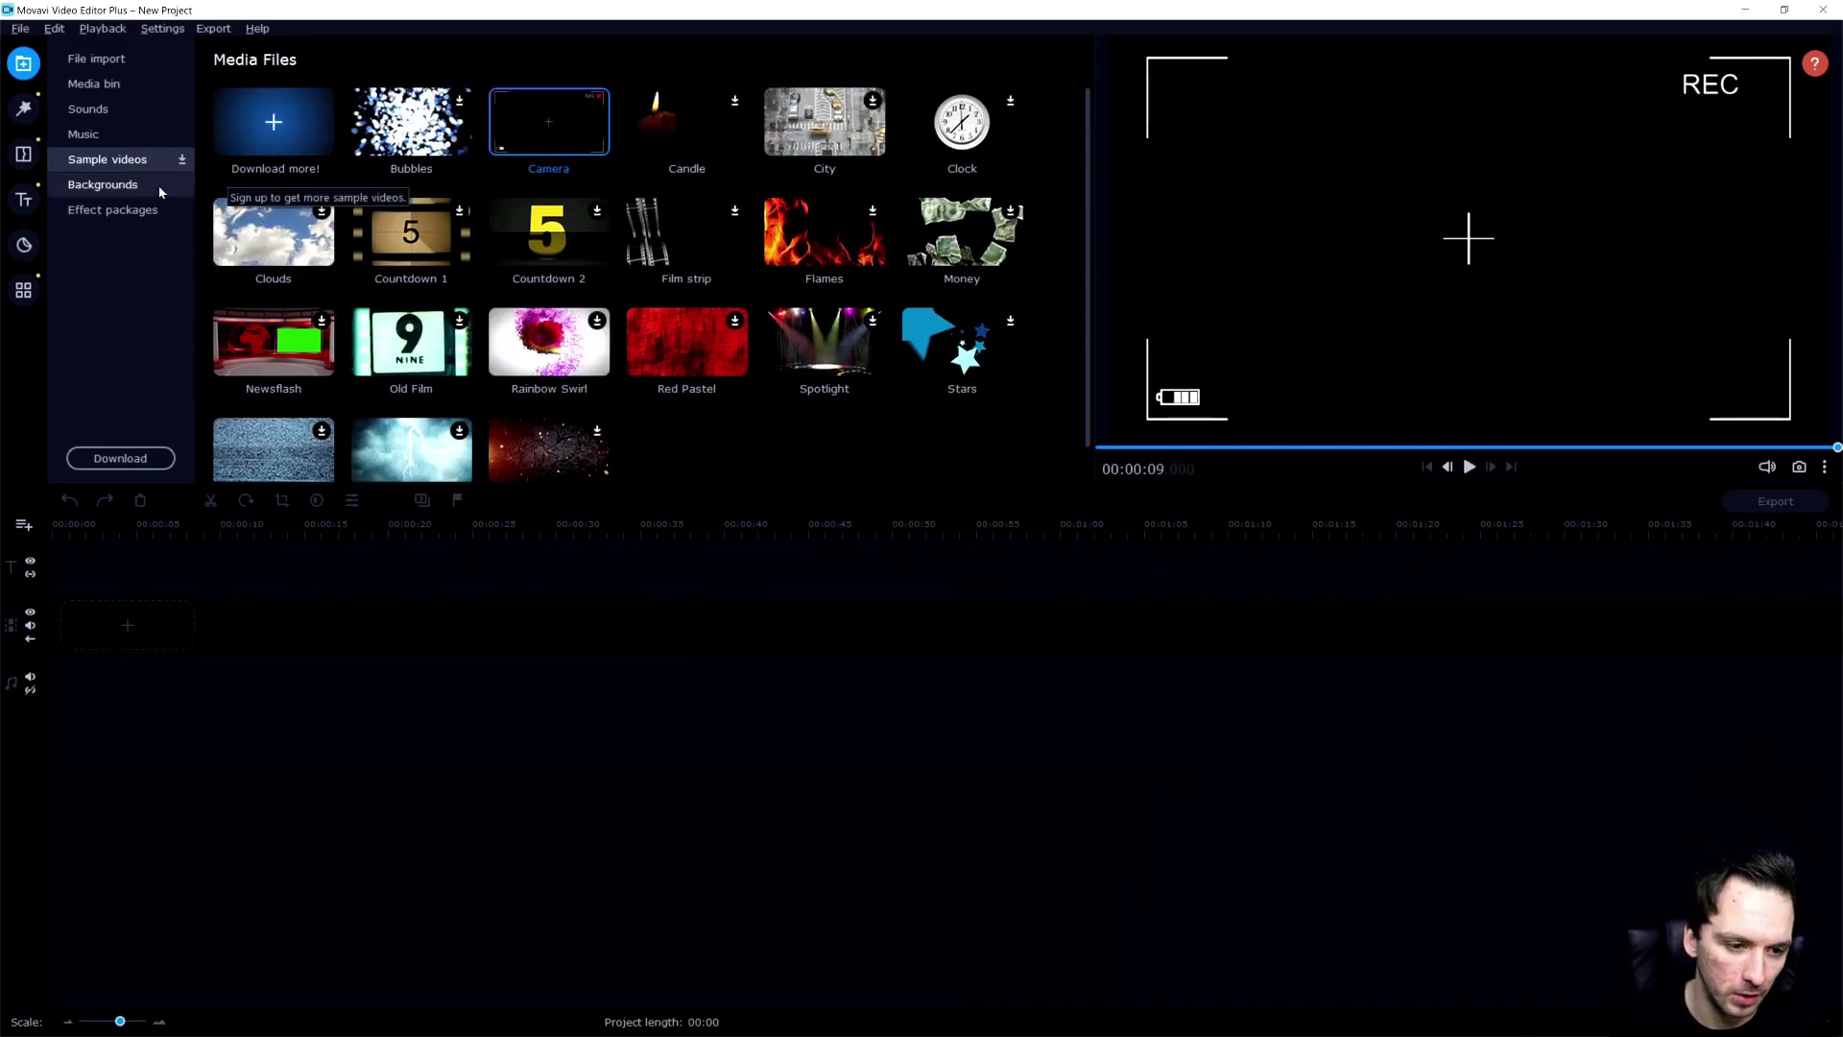
Step: Look through the background clips and the available effect packages
{"action": "left_click", "coordinate": [118, 184]}
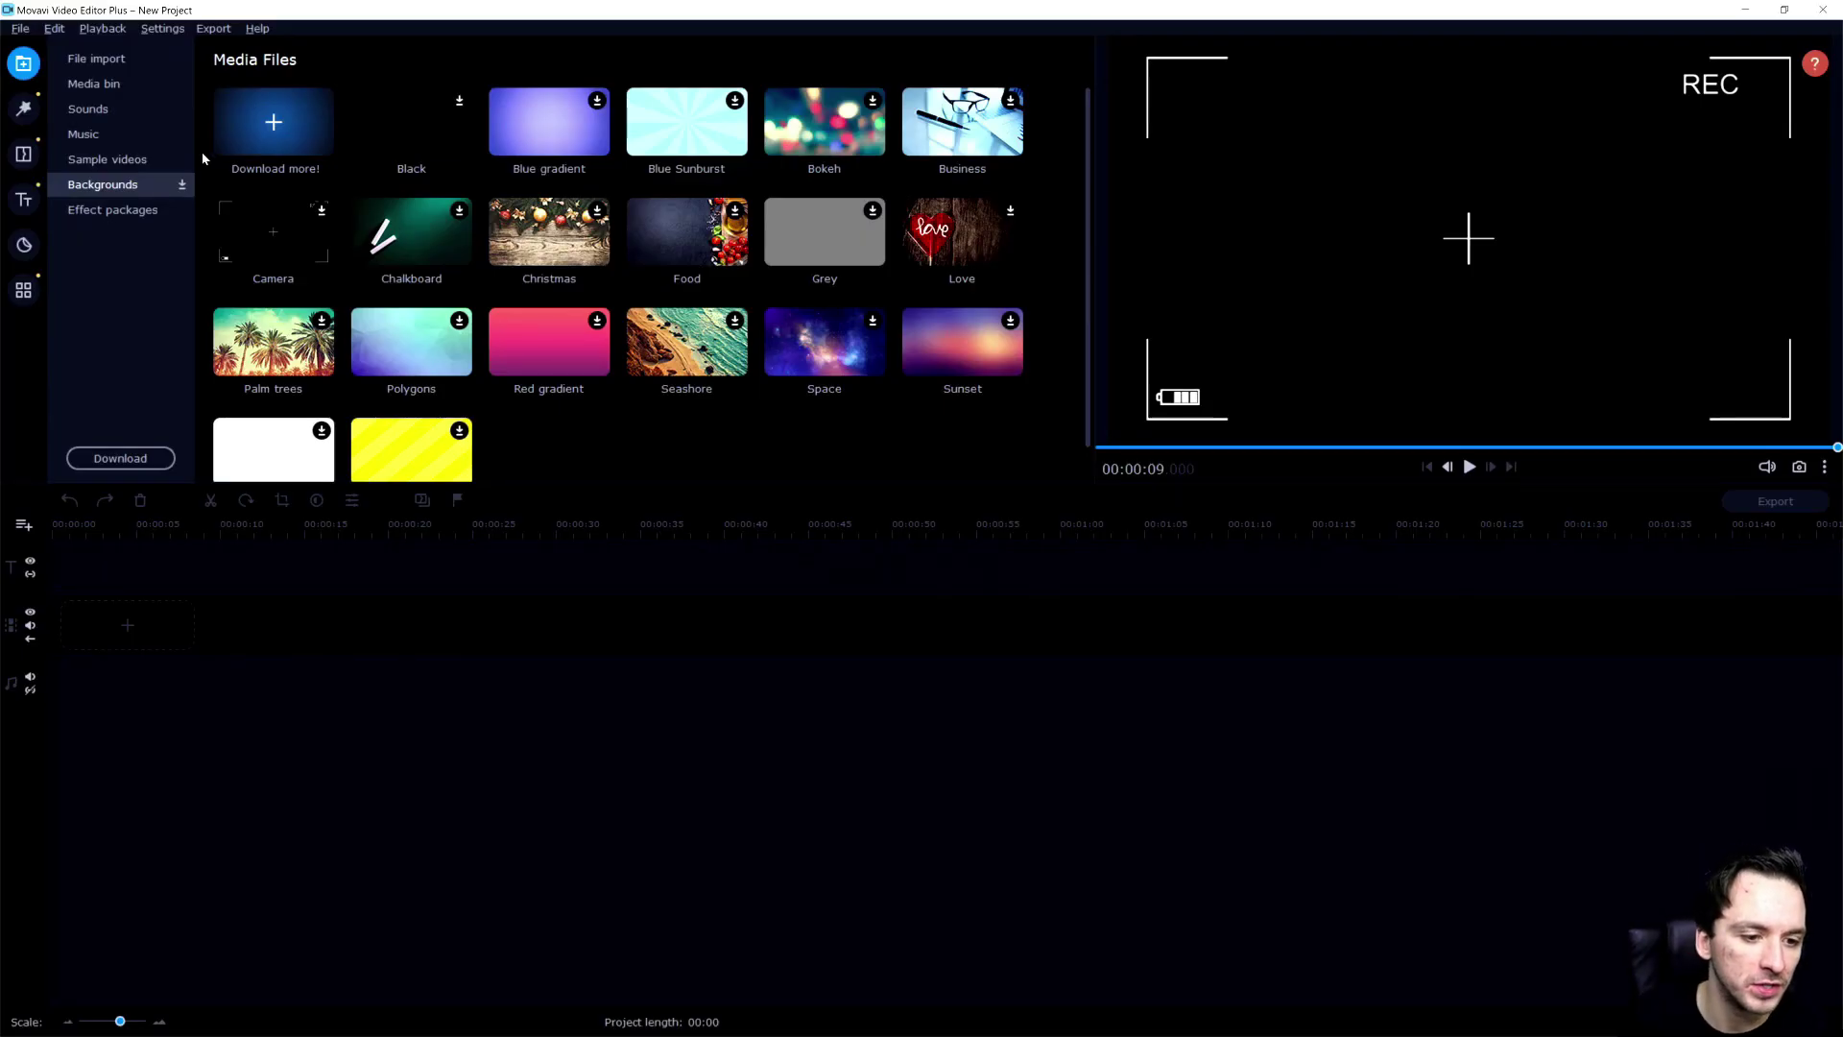
{"action": "left_click", "coordinate": [112, 210]}
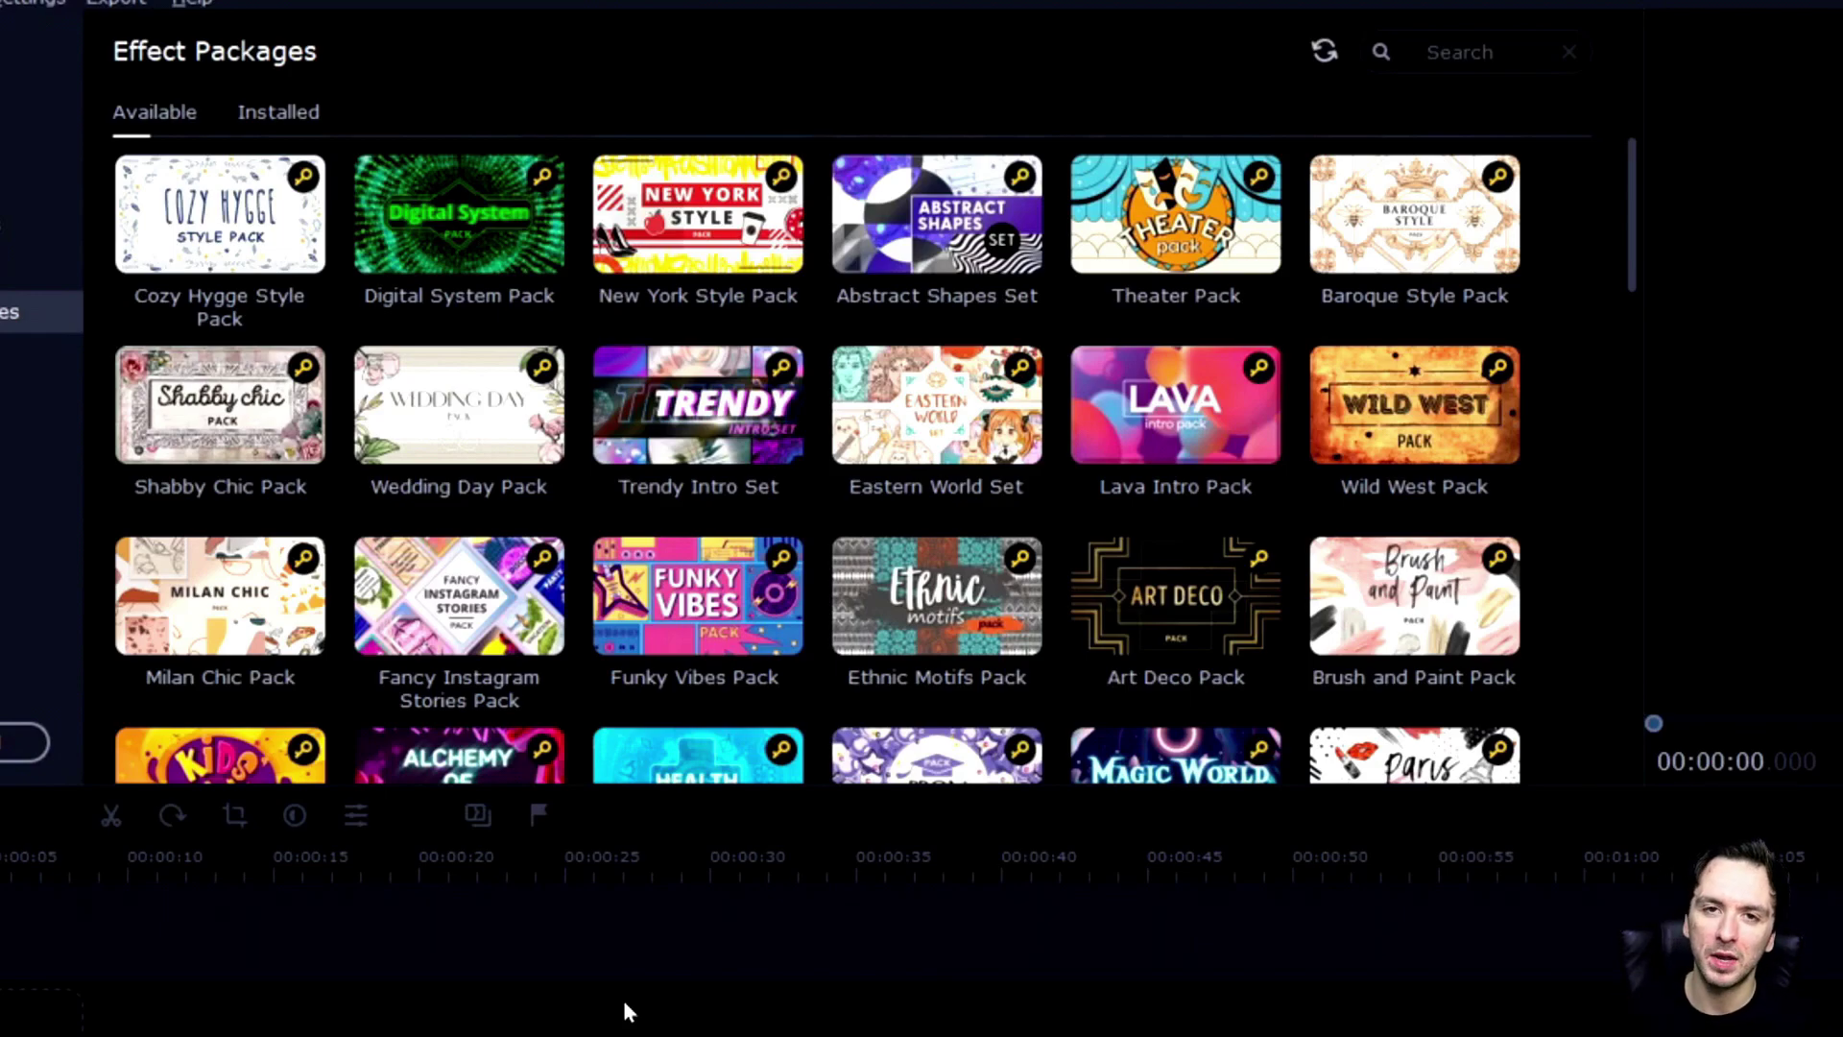
{"action": "scroll", "coordinate": [912, 446], "scroll_direction": "down", "scroll_amount": 5}
{"action": "scroll", "coordinate": [912, 447], "scroll_direction": "up", "scroll_amount": 5}
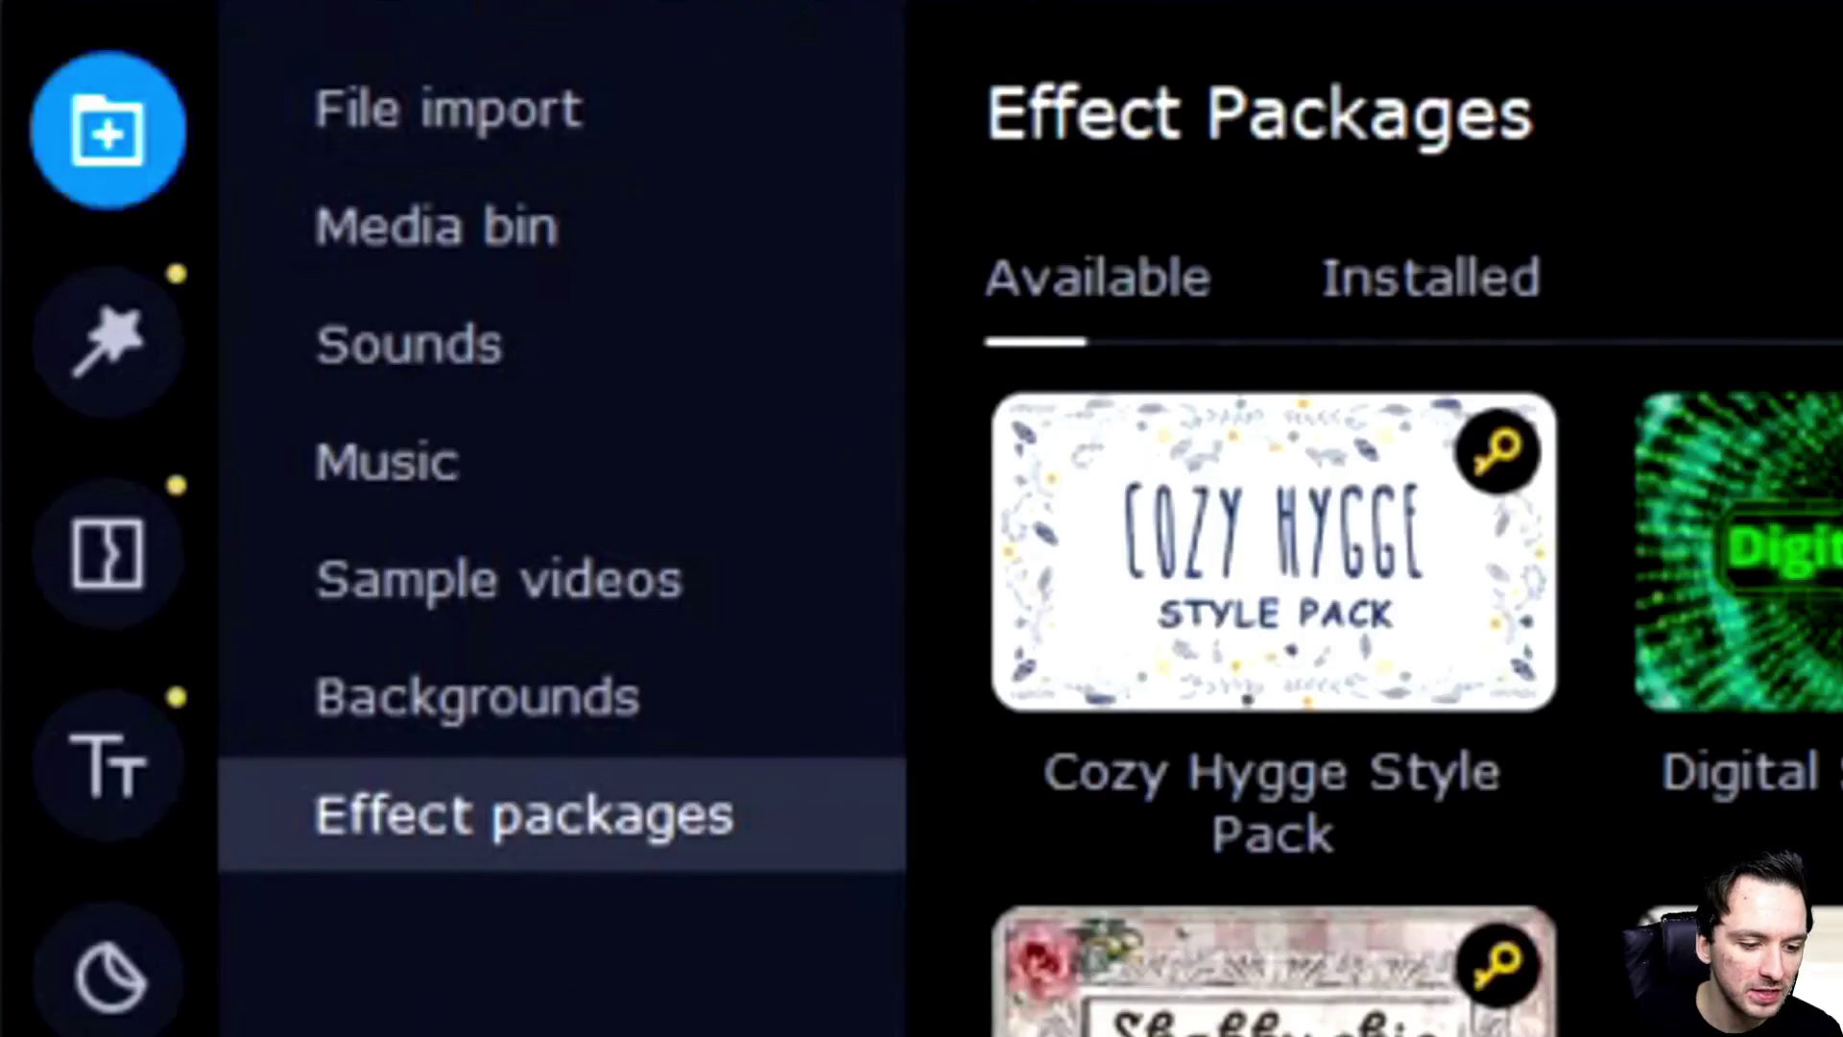
Step: Try Oil painting - fine on the guitarist clip, undo it, then apply Halftone - color
{"action": "left_click", "coordinate": [85, 355]}
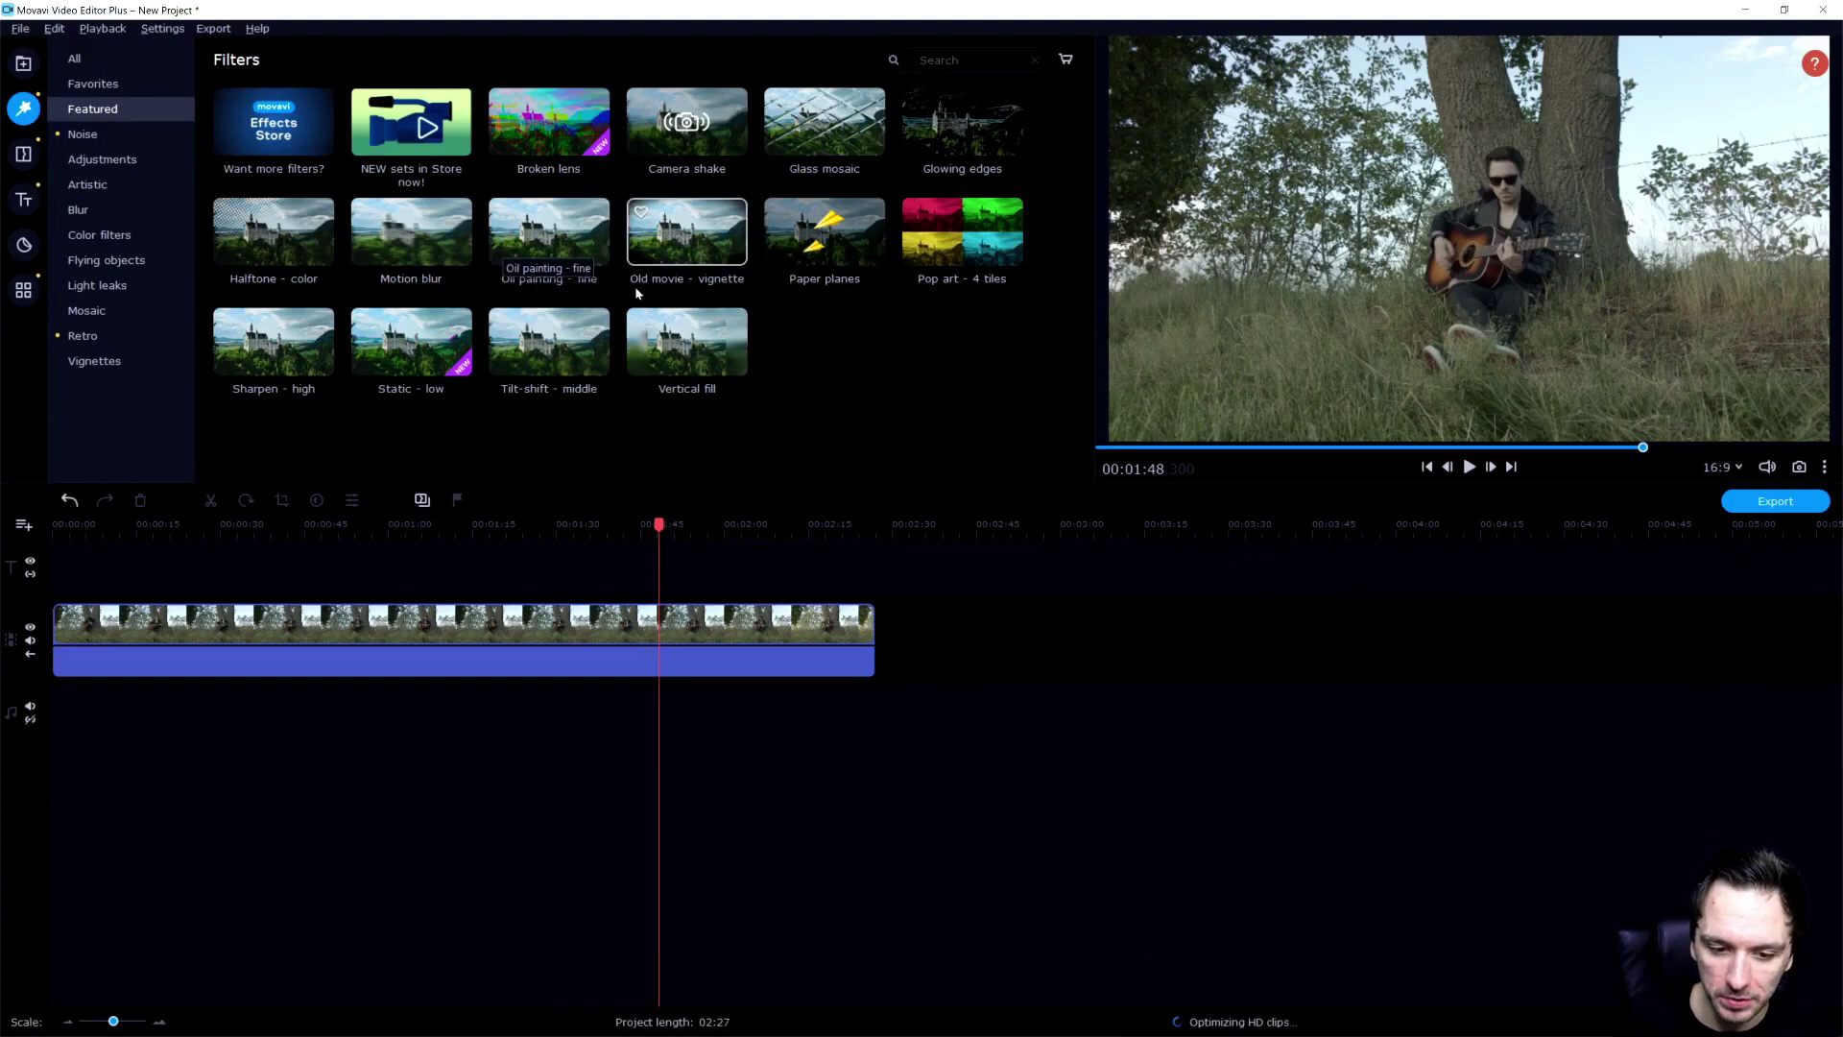
{"action": "mouse_move", "coordinate": [585, 240]}
{"action": "left_mouse_down"}
{"action": "mouse_move", "coordinate": [603, 262]}
{"action": "mouse_move", "coordinate": [605, 624]}
{"action": "left_mouse_up"}
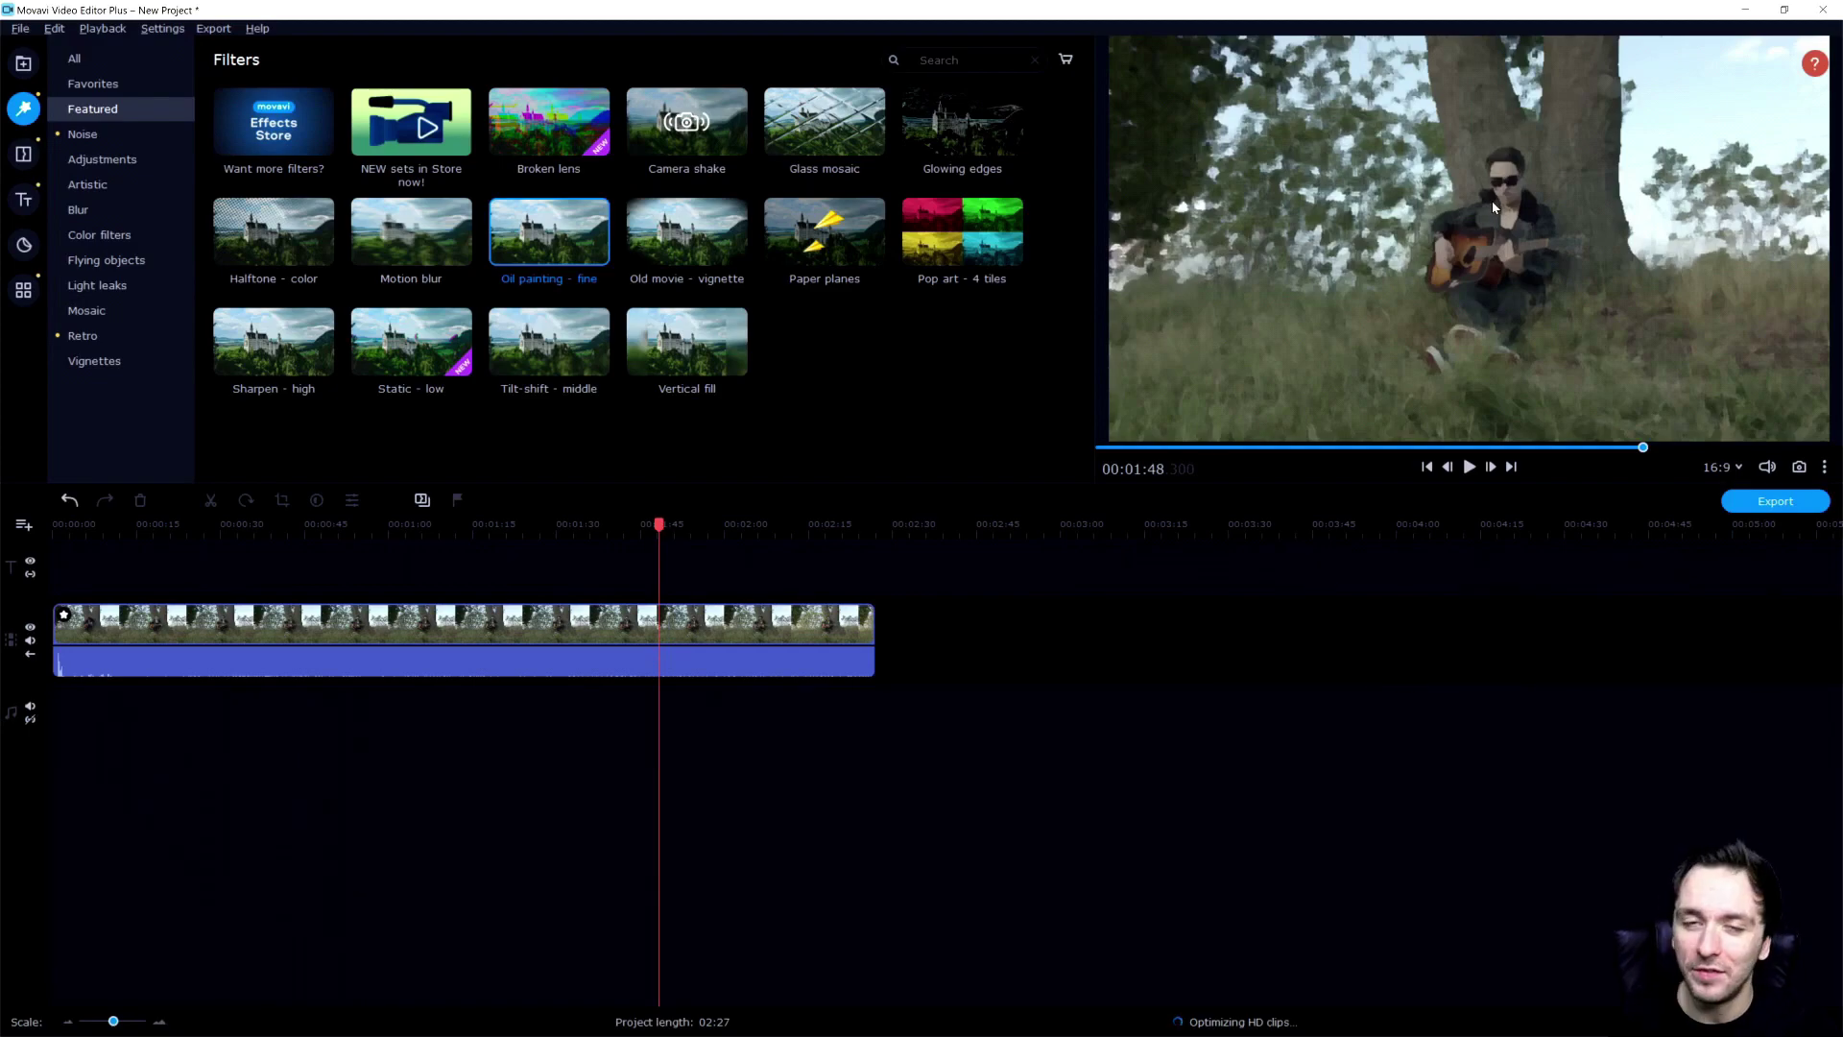
{"action": "key", "text": "ctrl+z"}
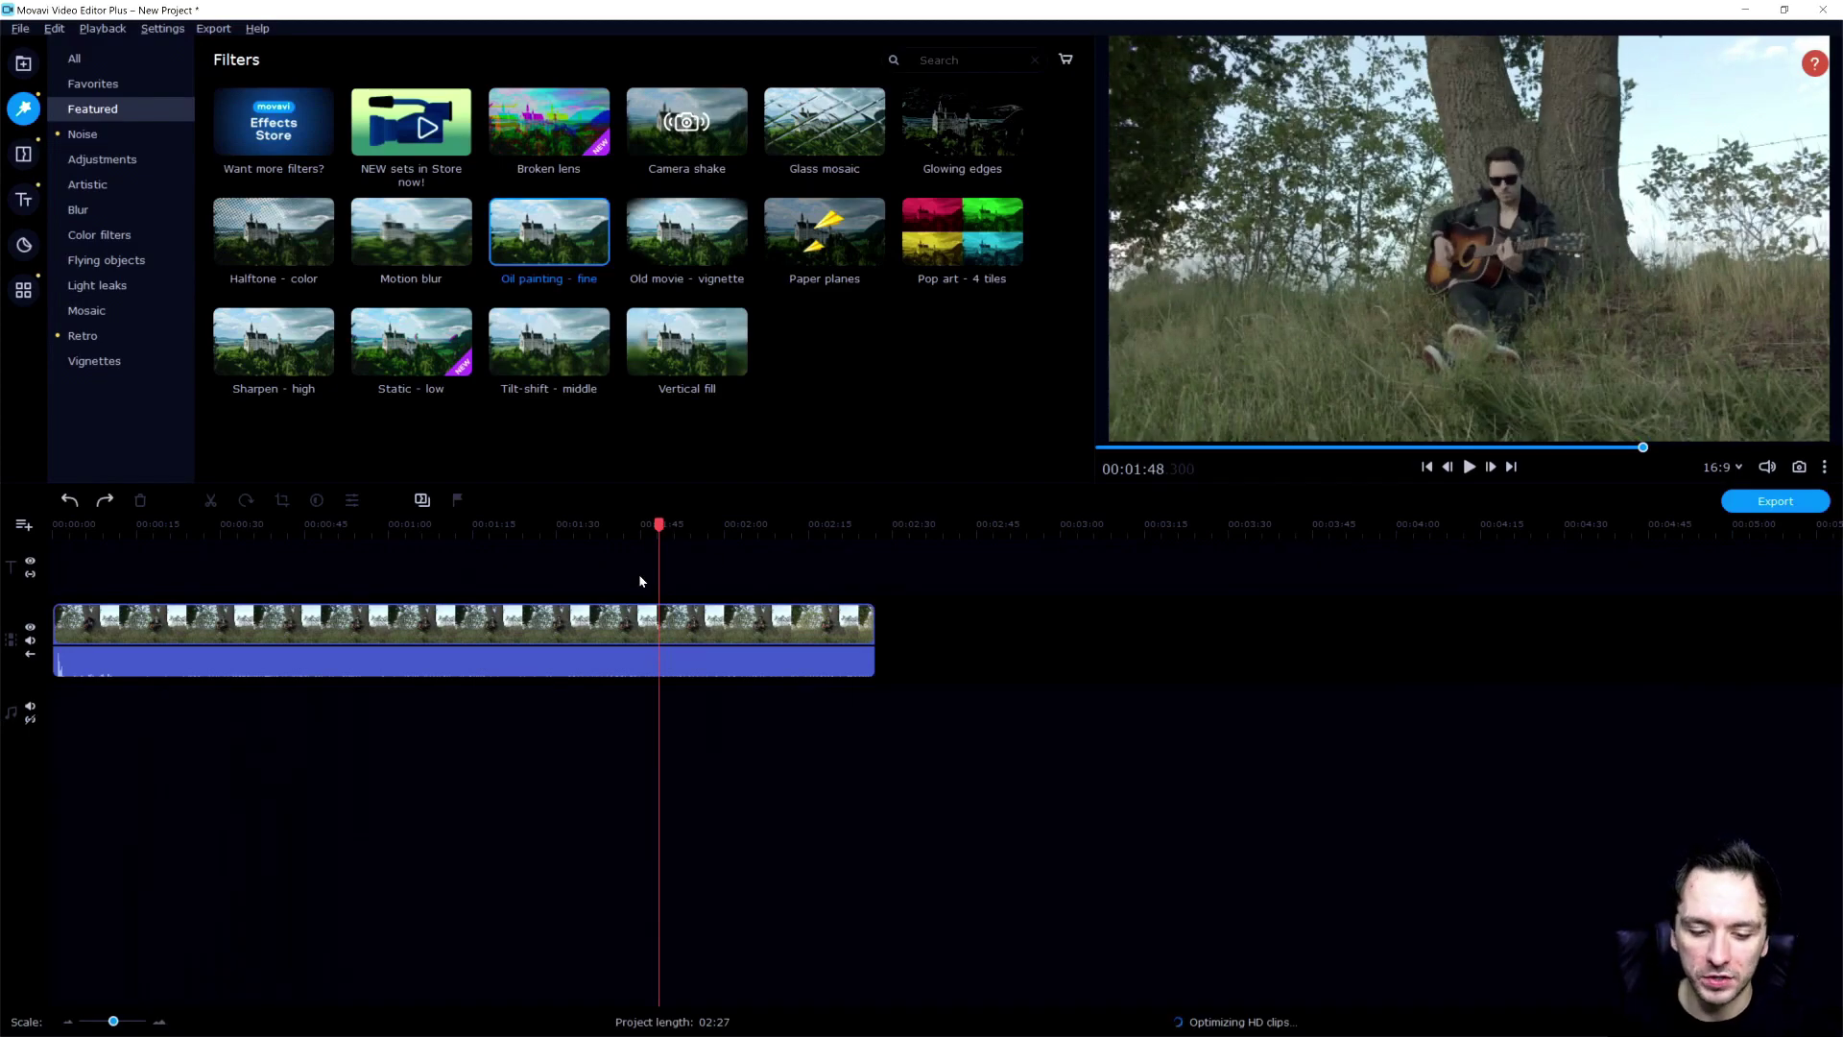
{"action": "right_click", "coordinate": [774, 624]}
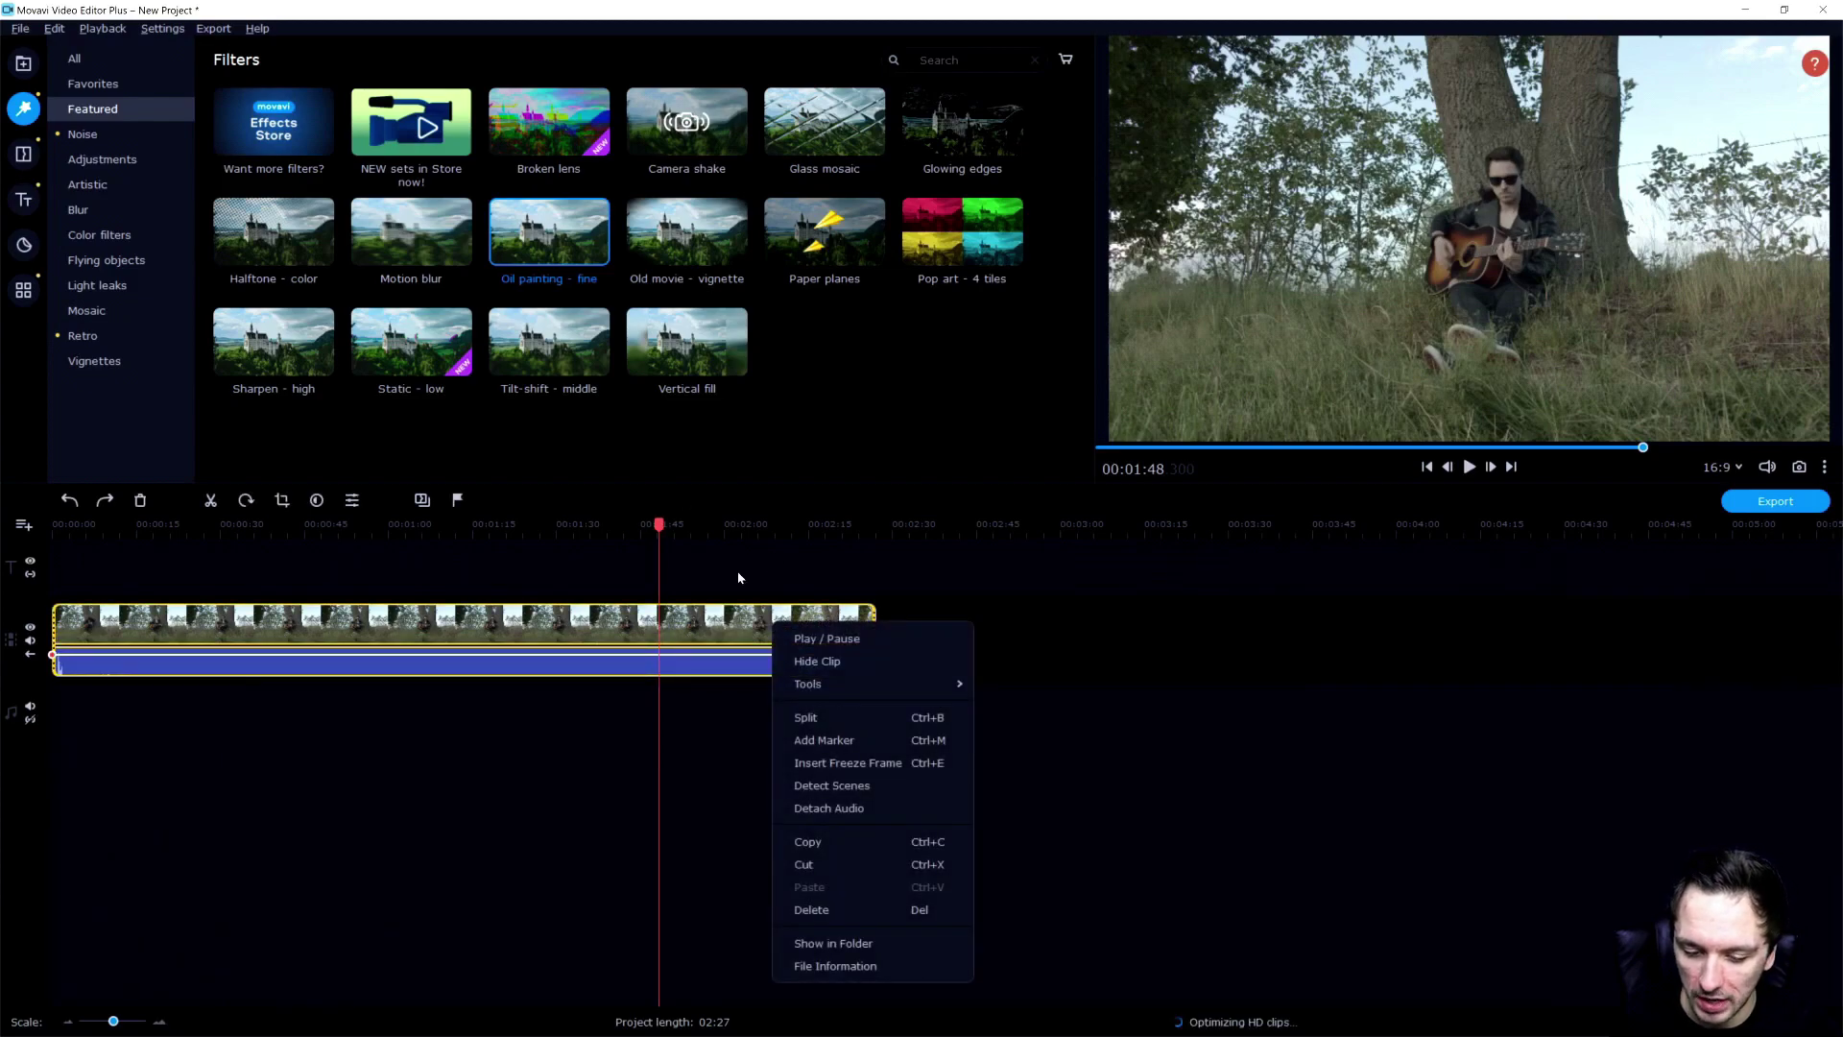
{"action": "left_click", "coordinate": [977, 341]}
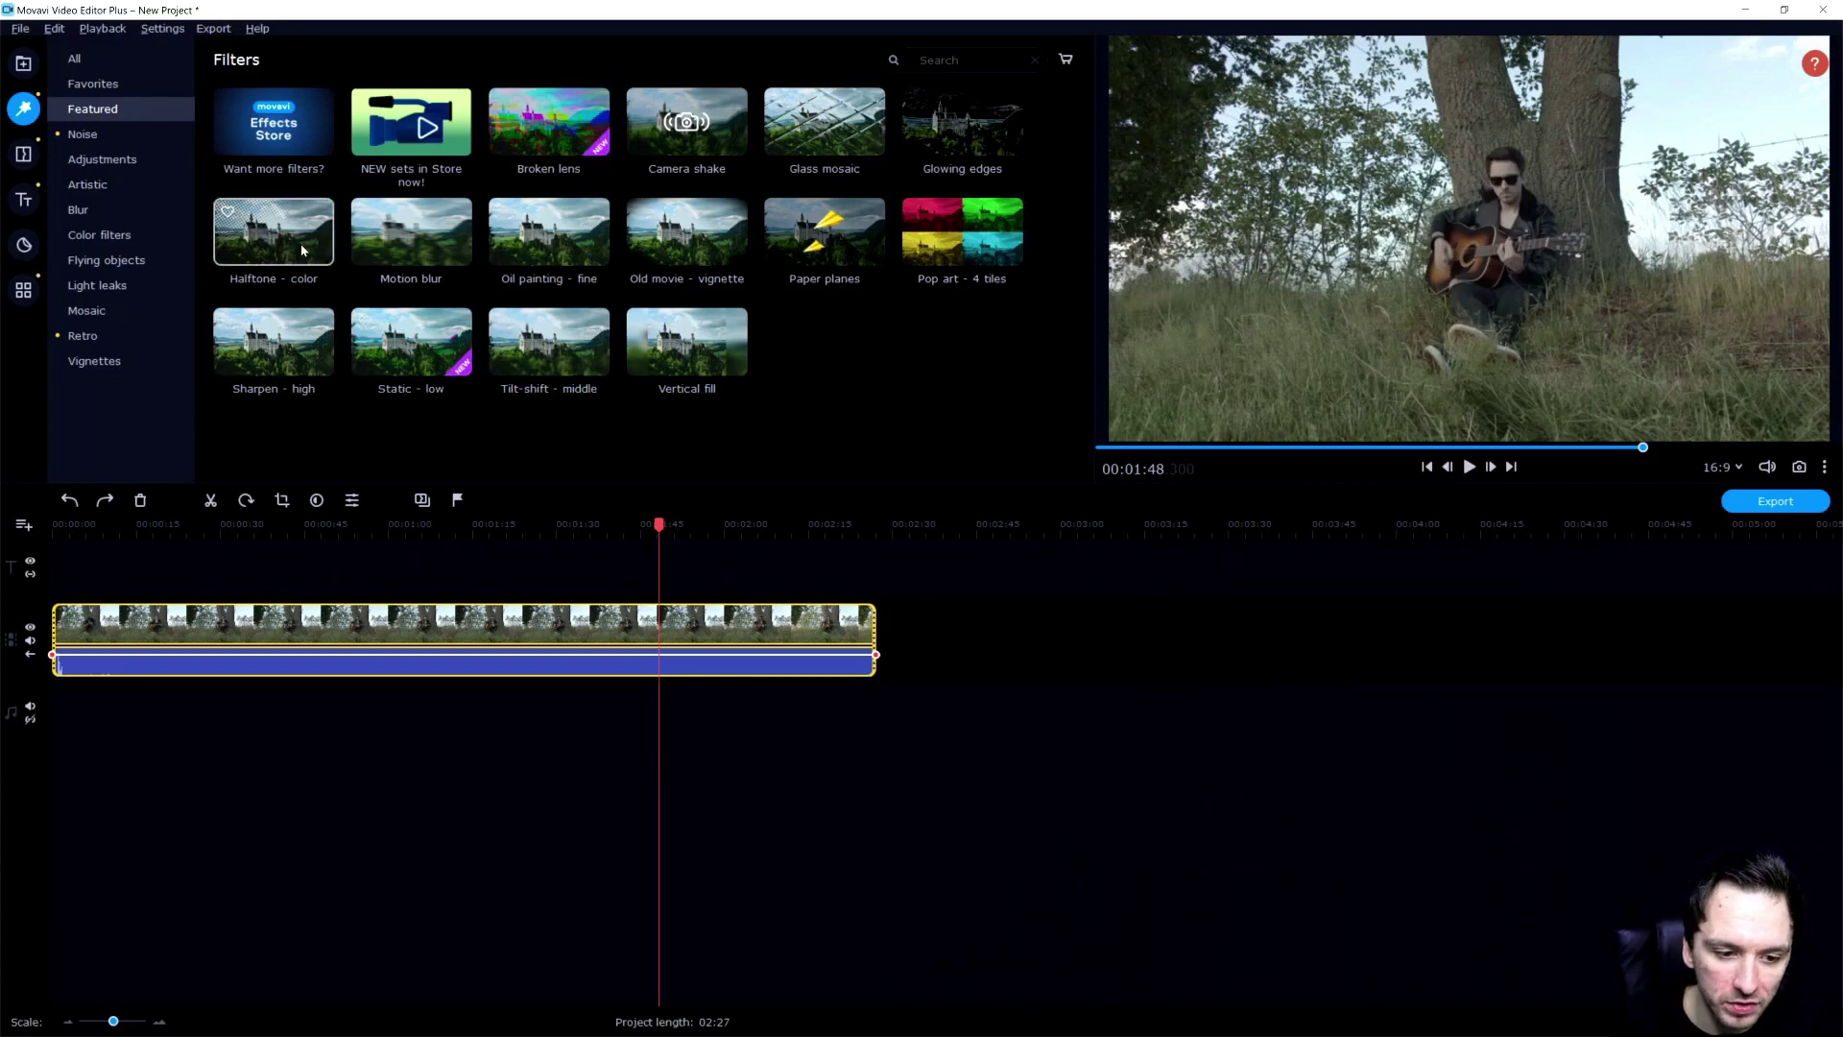
{"action": "left_click_drag", "start_coordinate": [288, 240], "coordinate": [609, 622]}
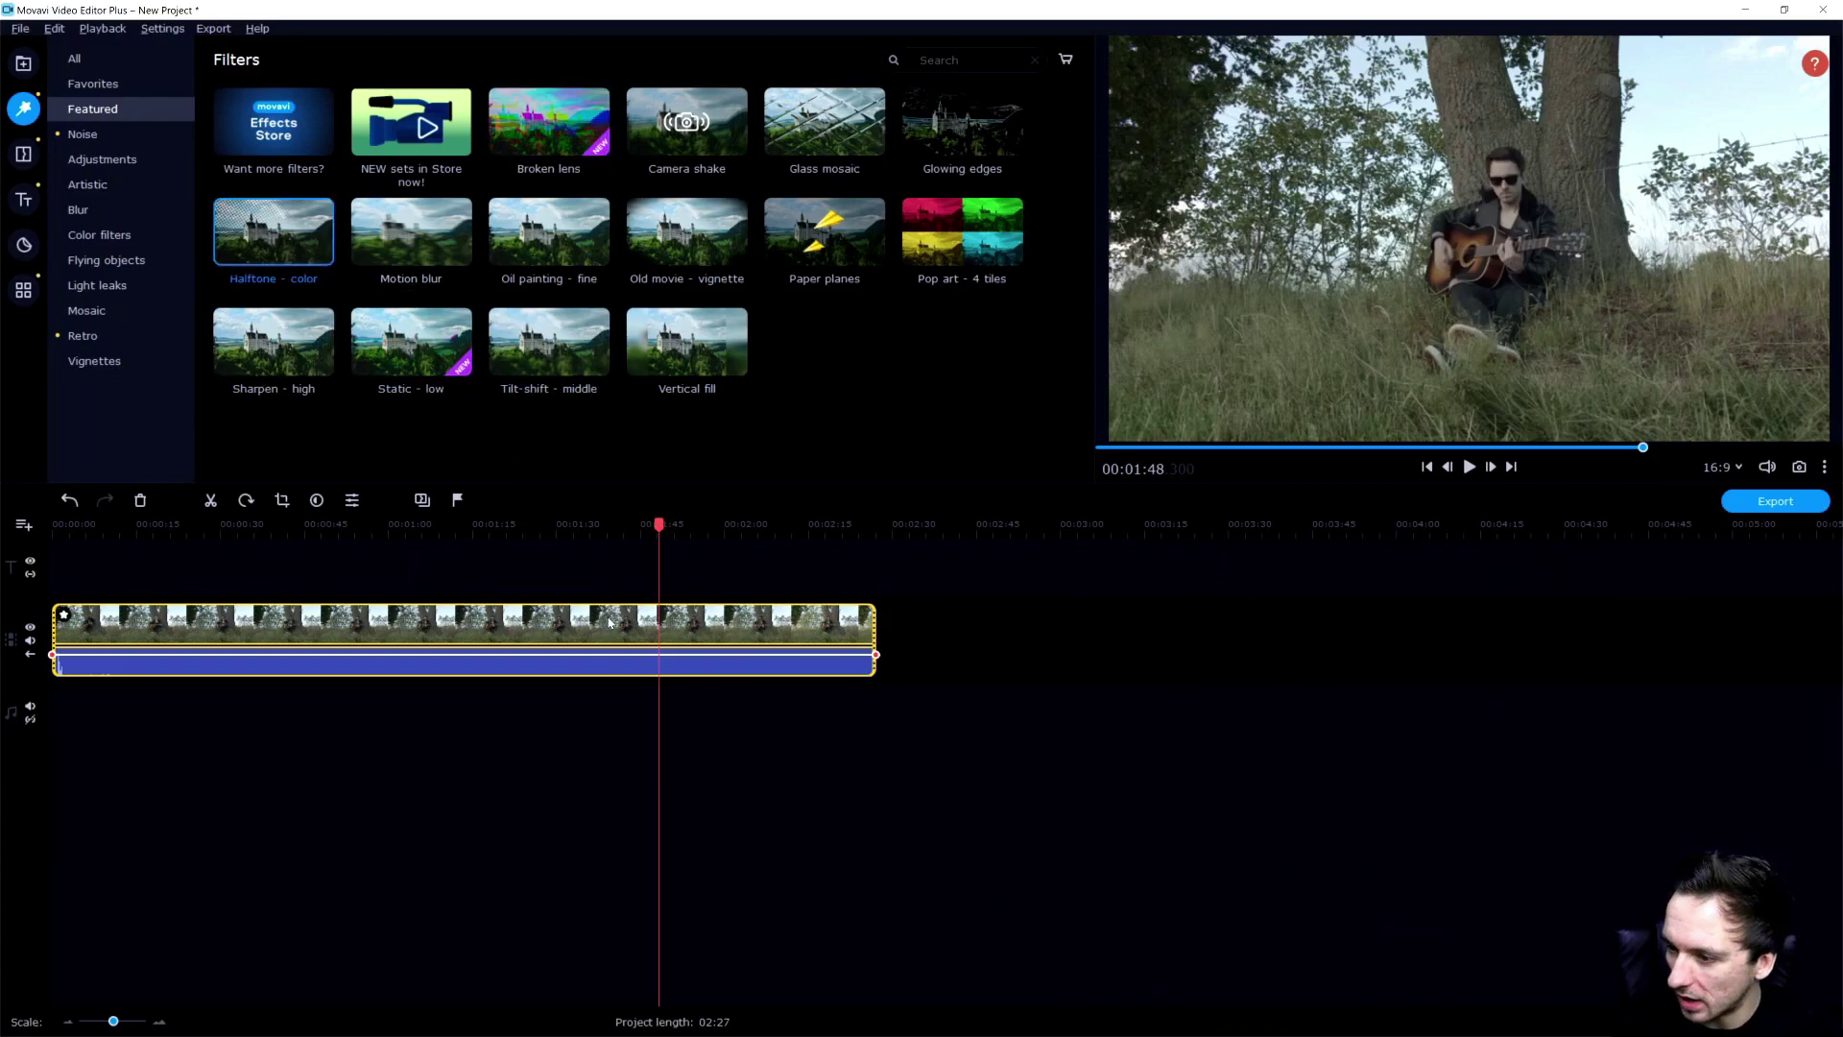
Step: Undo the Halftone filter and try dragging the grey and Movavi title clips
{"action": "key", "text": "ctrl+z"}
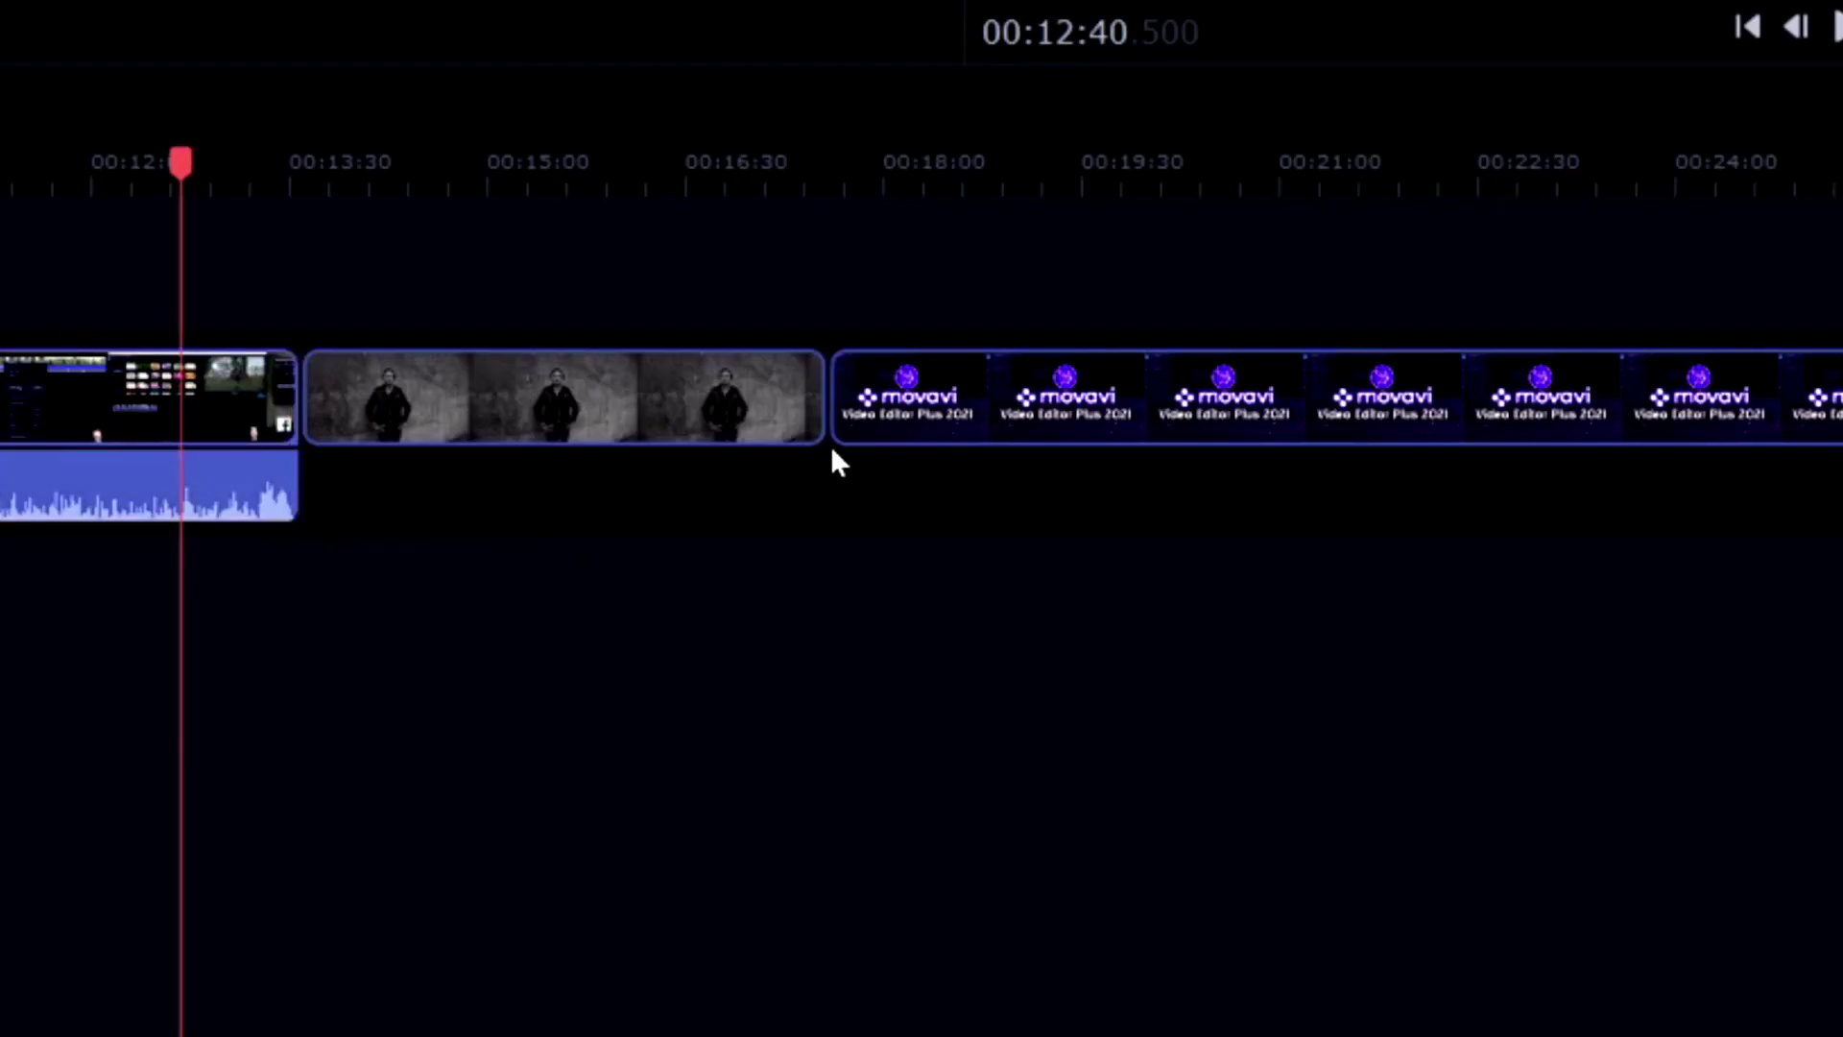
{"action": "left_click", "coordinate": [984, 421]}
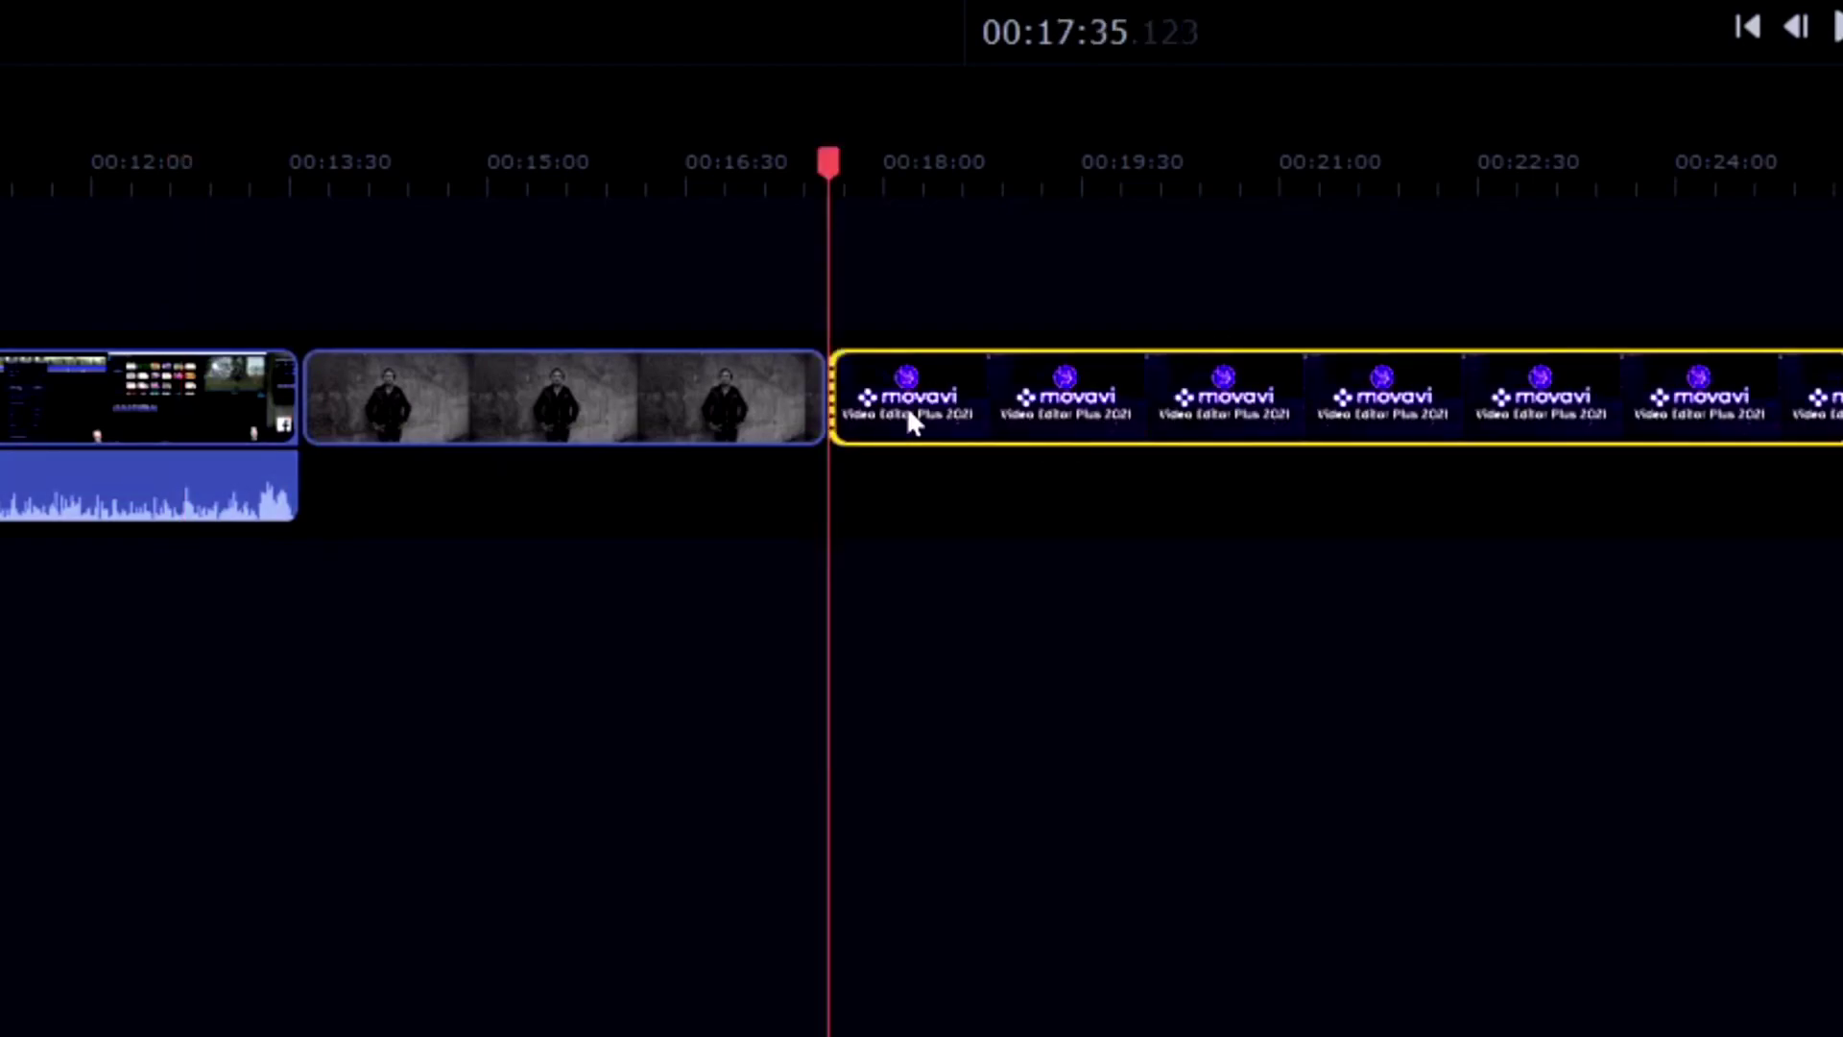
{"action": "left_click_drag", "start_coordinate": [818, 401], "coordinate": [687, 423]}
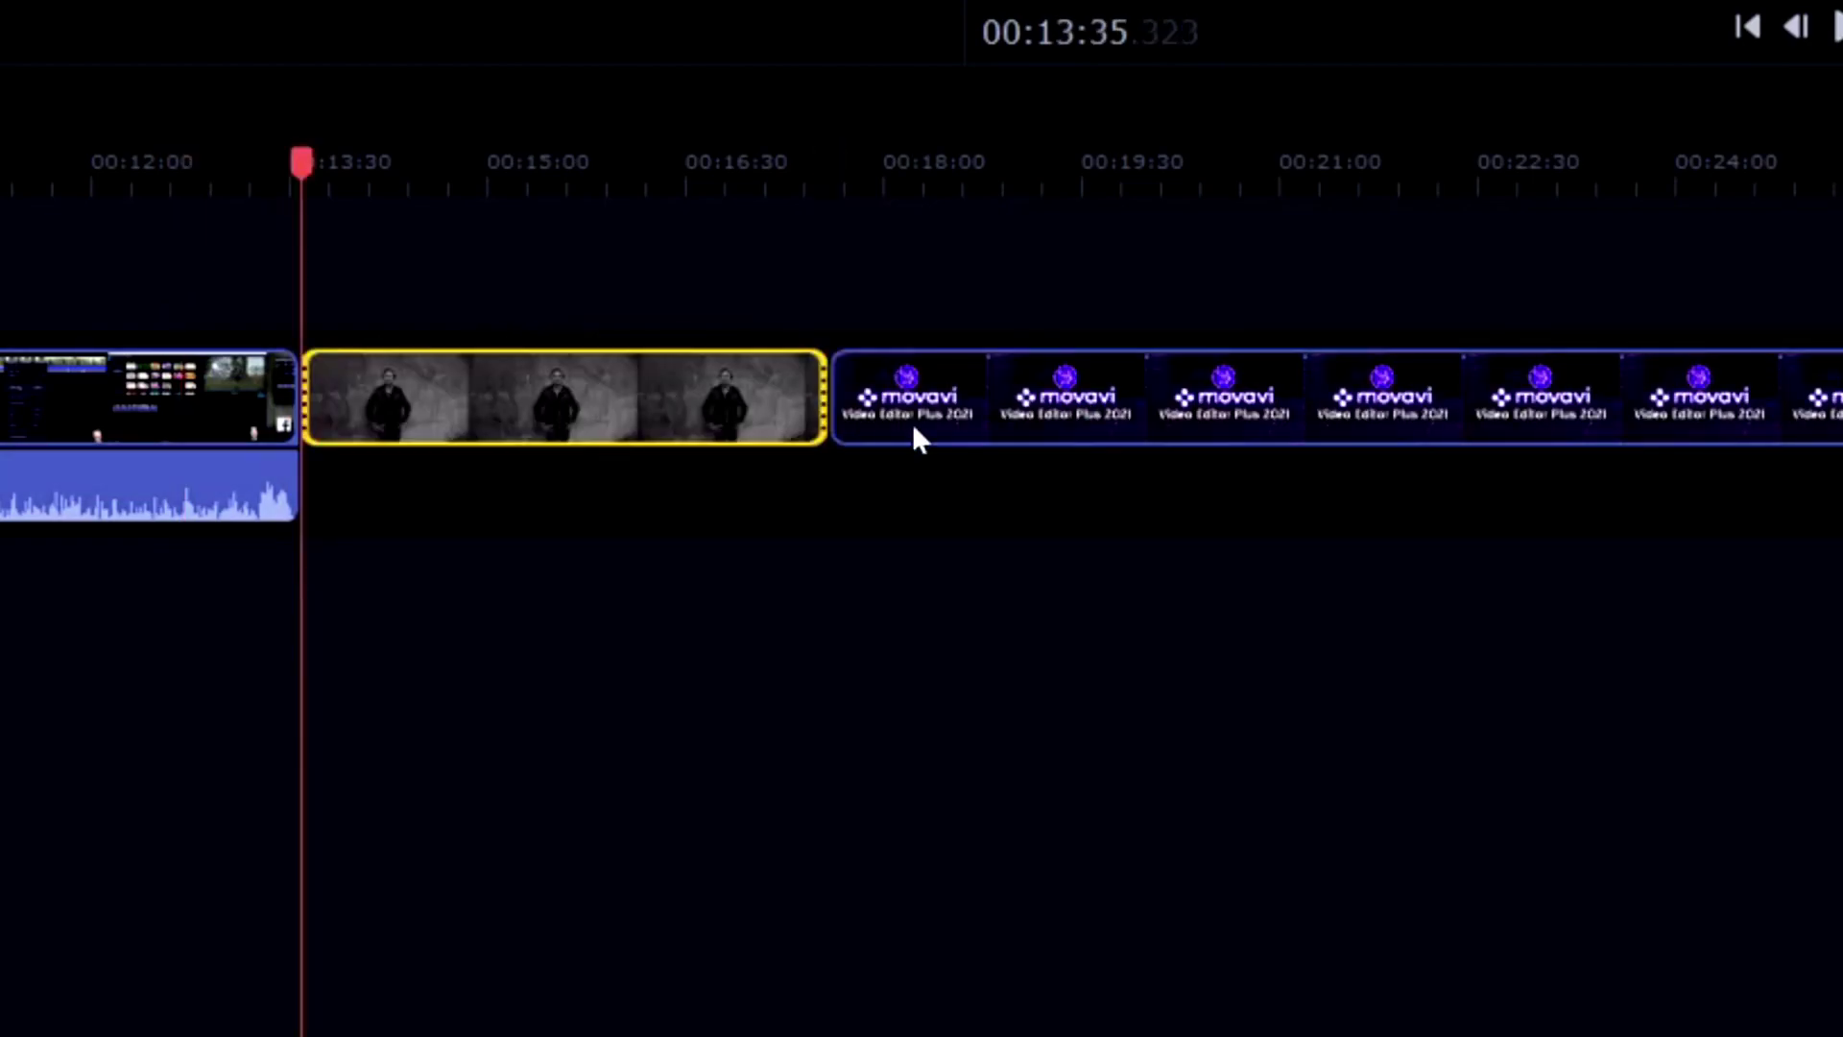
{"action": "left_click_drag", "start_coordinate": [1222, 400], "coordinate": [836, 391]}
{"action": "left_click", "coordinate": [124, 394]}
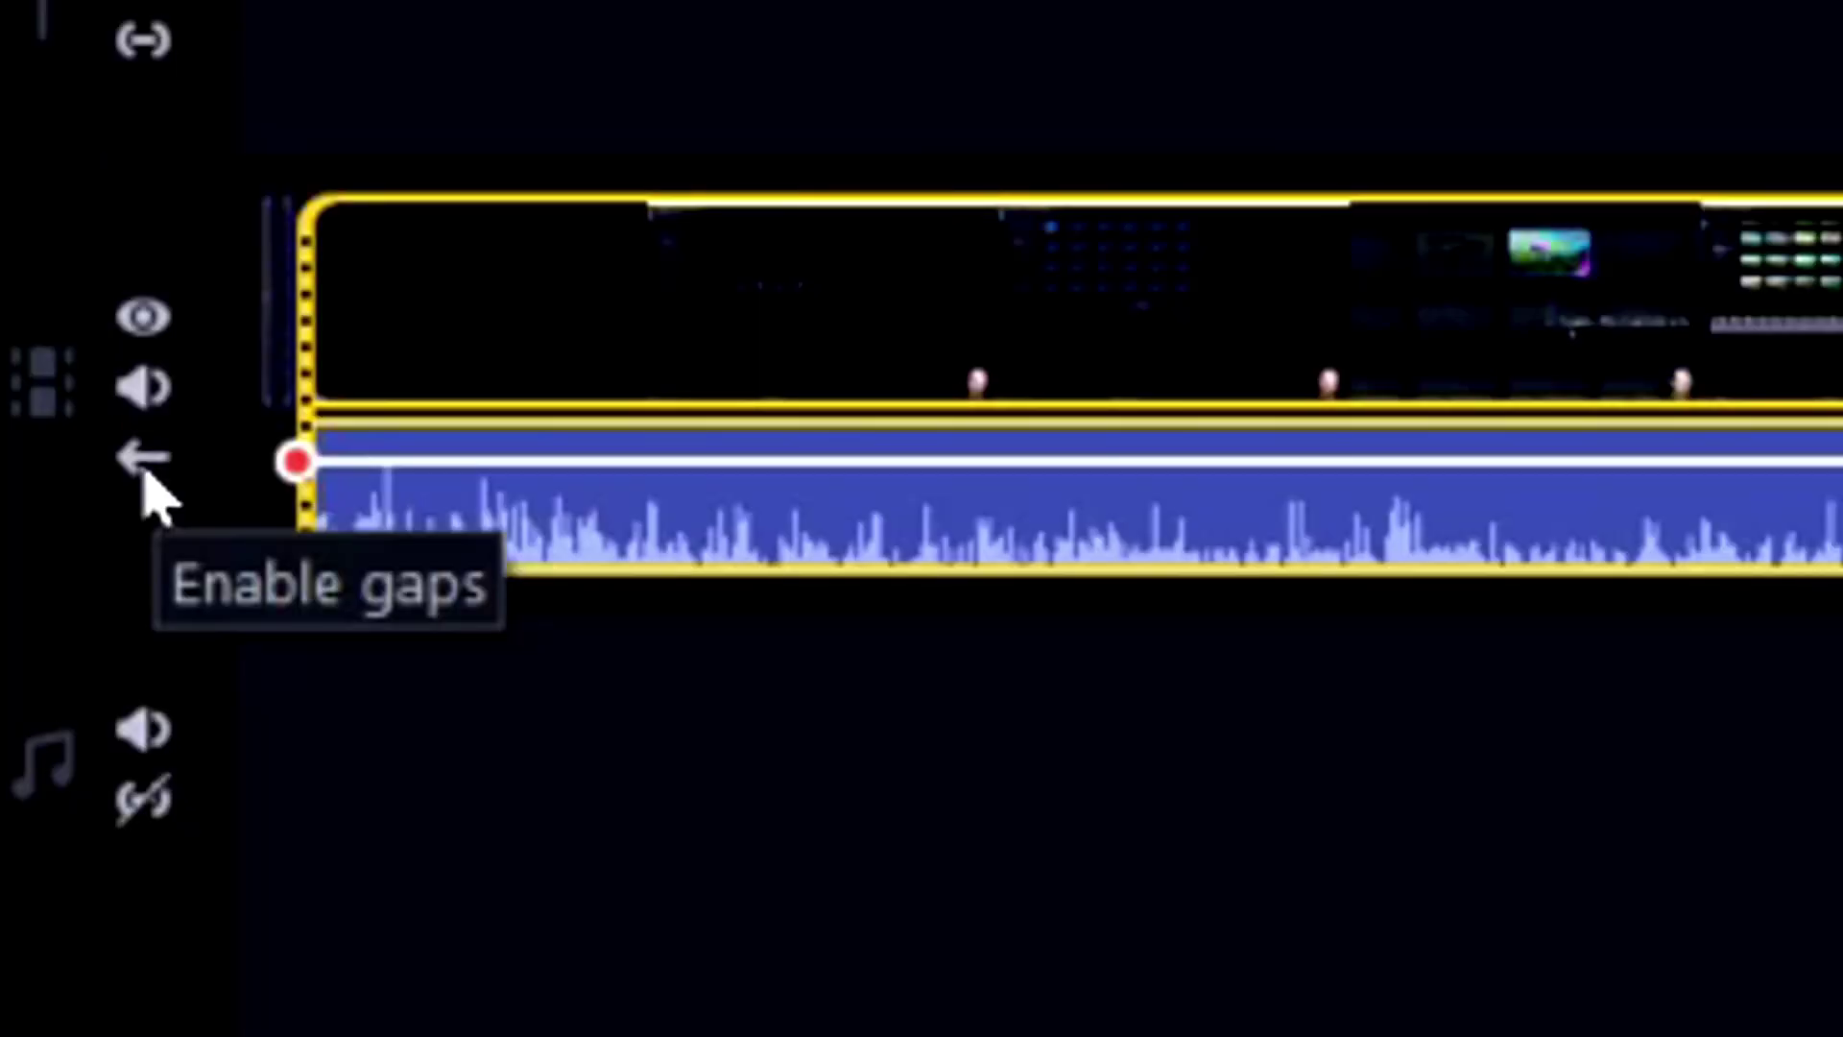
Step: Enable gaps on the video track and shift the title and grey clips right, leaving gaps
{"action": "left_click", "coordinate": [144, 466]}
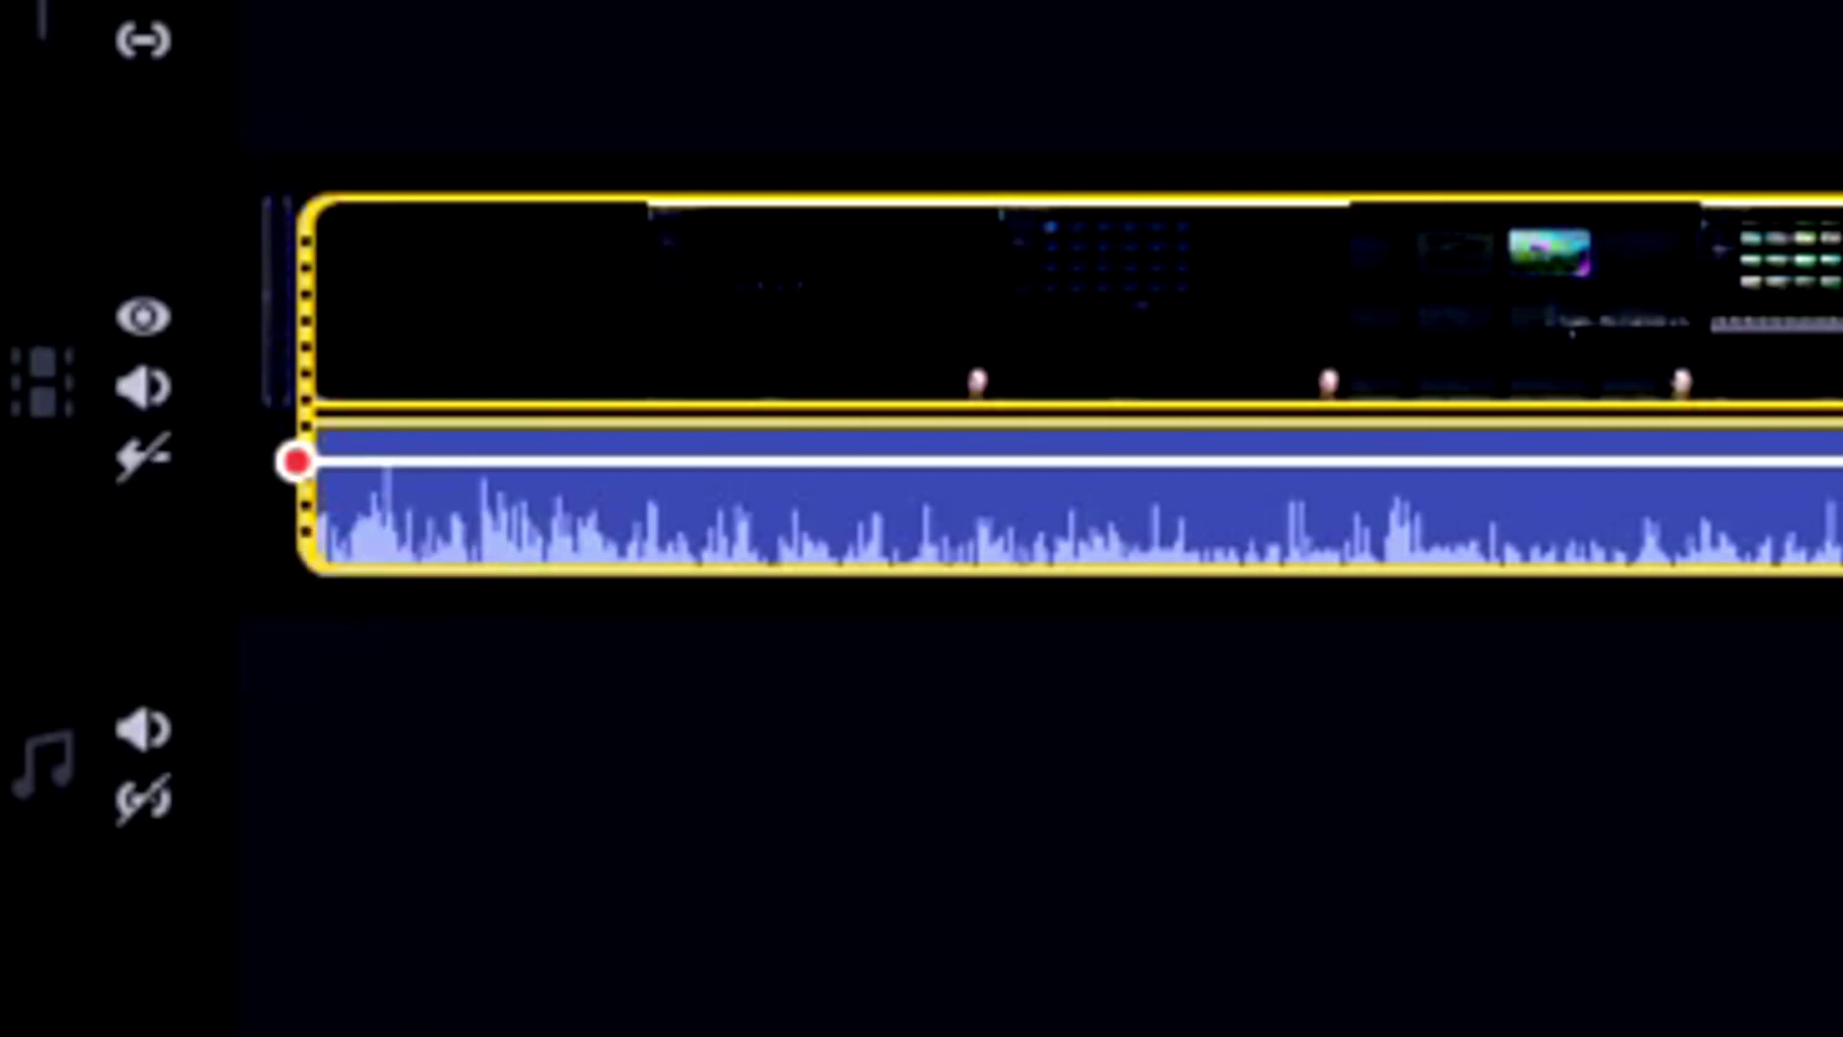
{"action": "left_click_drag", "start_coordinate": [1169, 477], "coordinate": [1206, 452]}
{"action": "left_click_drag", "start_coordinate": [559, 464], "coordinate": [880, 464]}
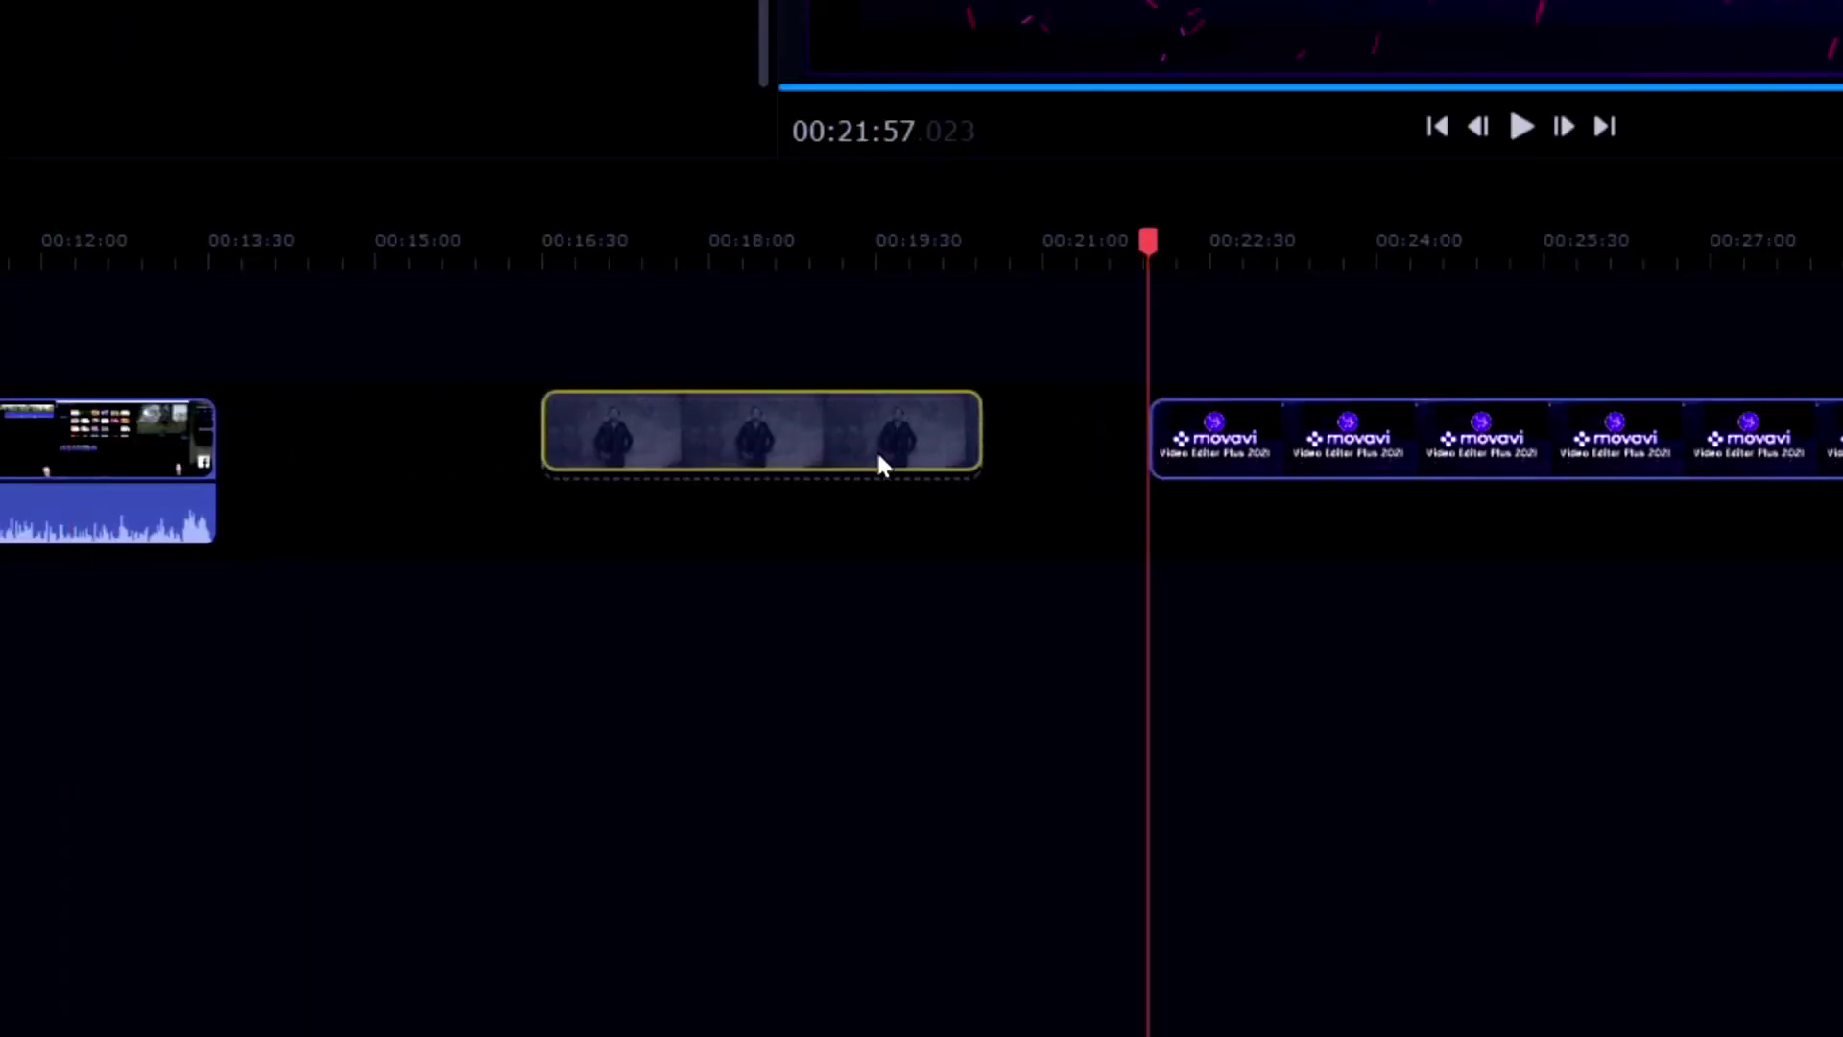
{"action": "left_click", "coordinate": [348, 252]}
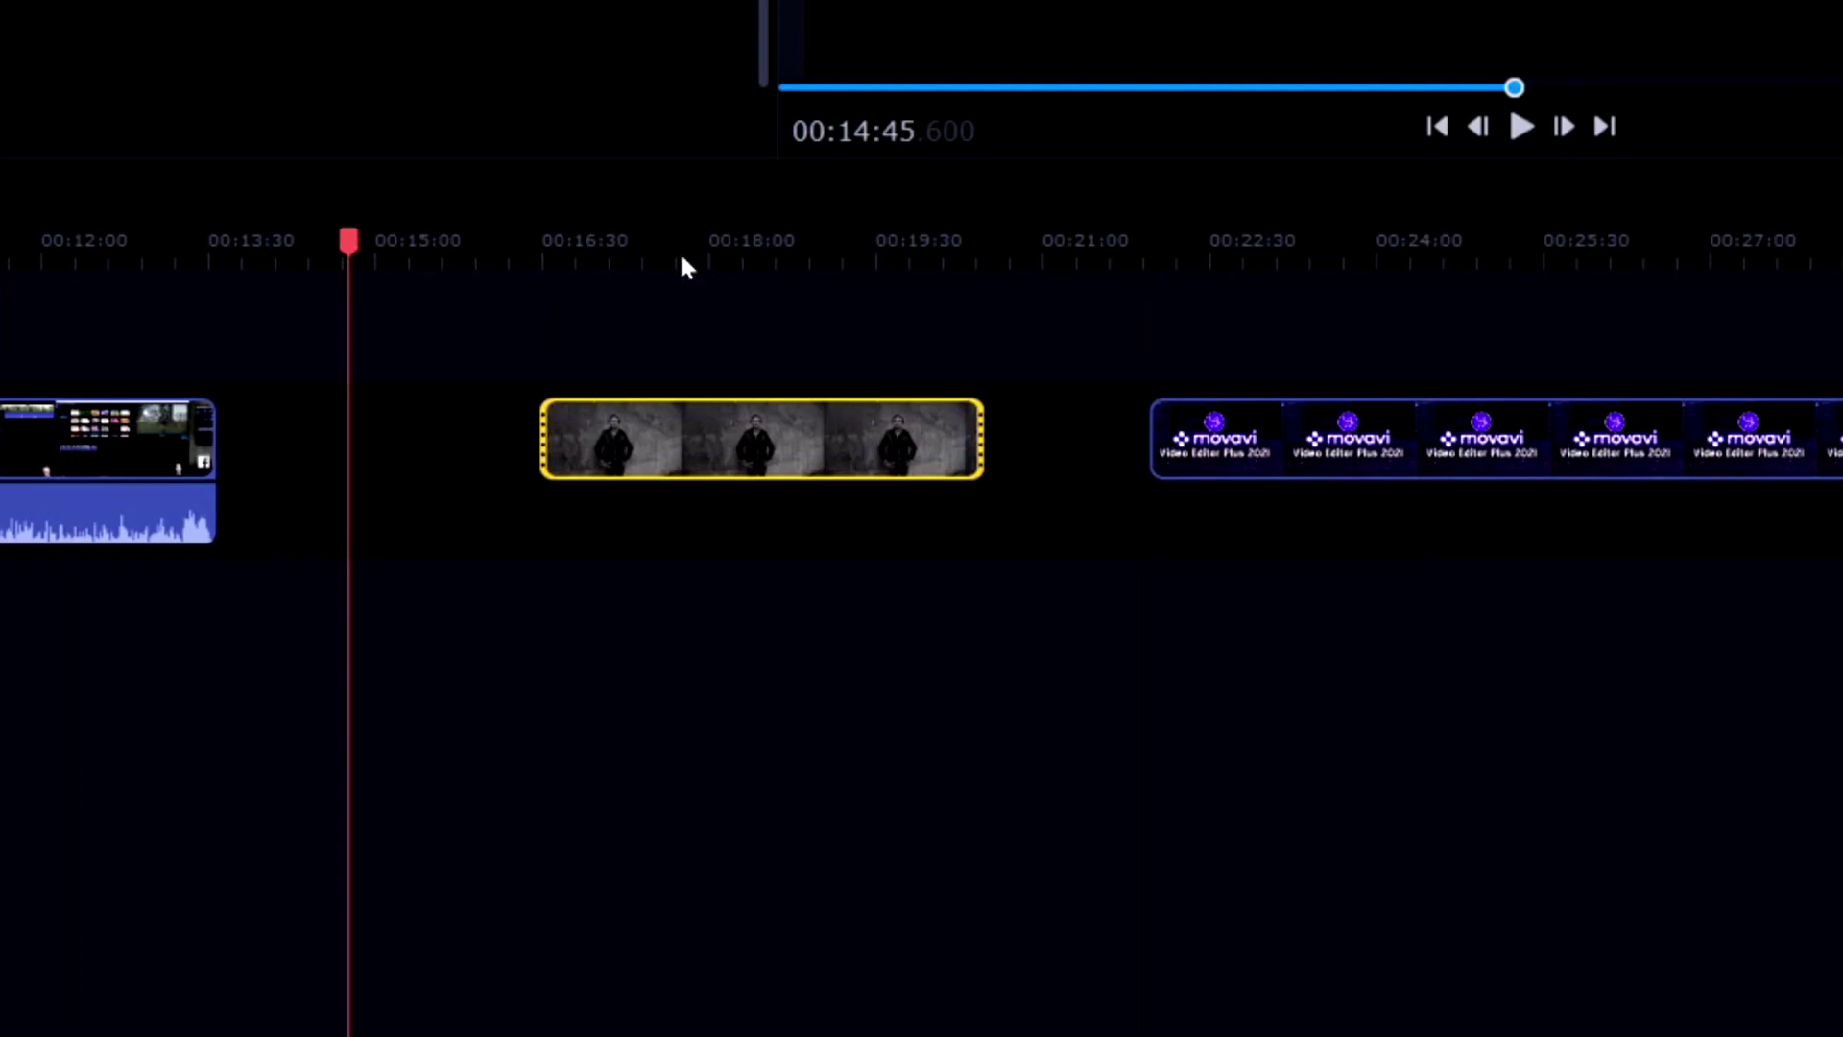
{"action": "left_click", "coordinate": [1025, 251]}
{"action": "left_click", "coordinate": [1093, 256]}
{"action": "left_click", "coordinate": [999, 251]}
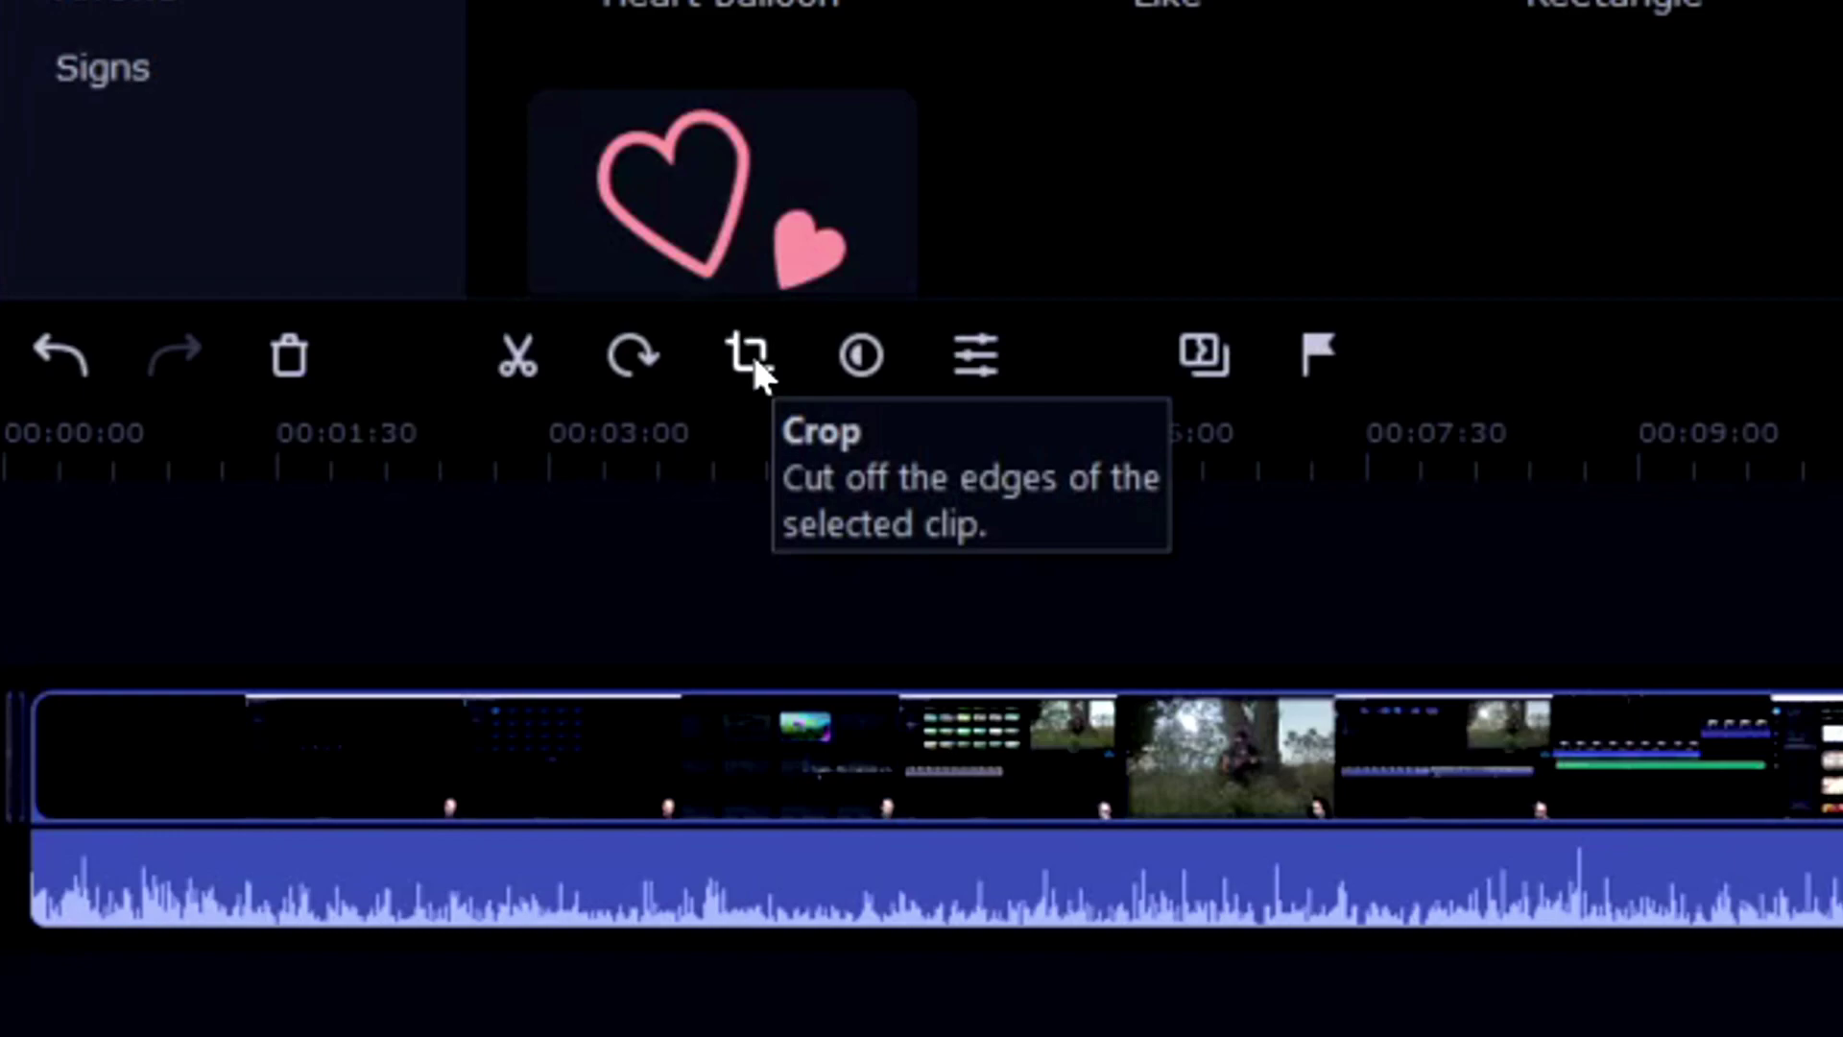
{"action": "left_click", "coordinate": [751, 360]}
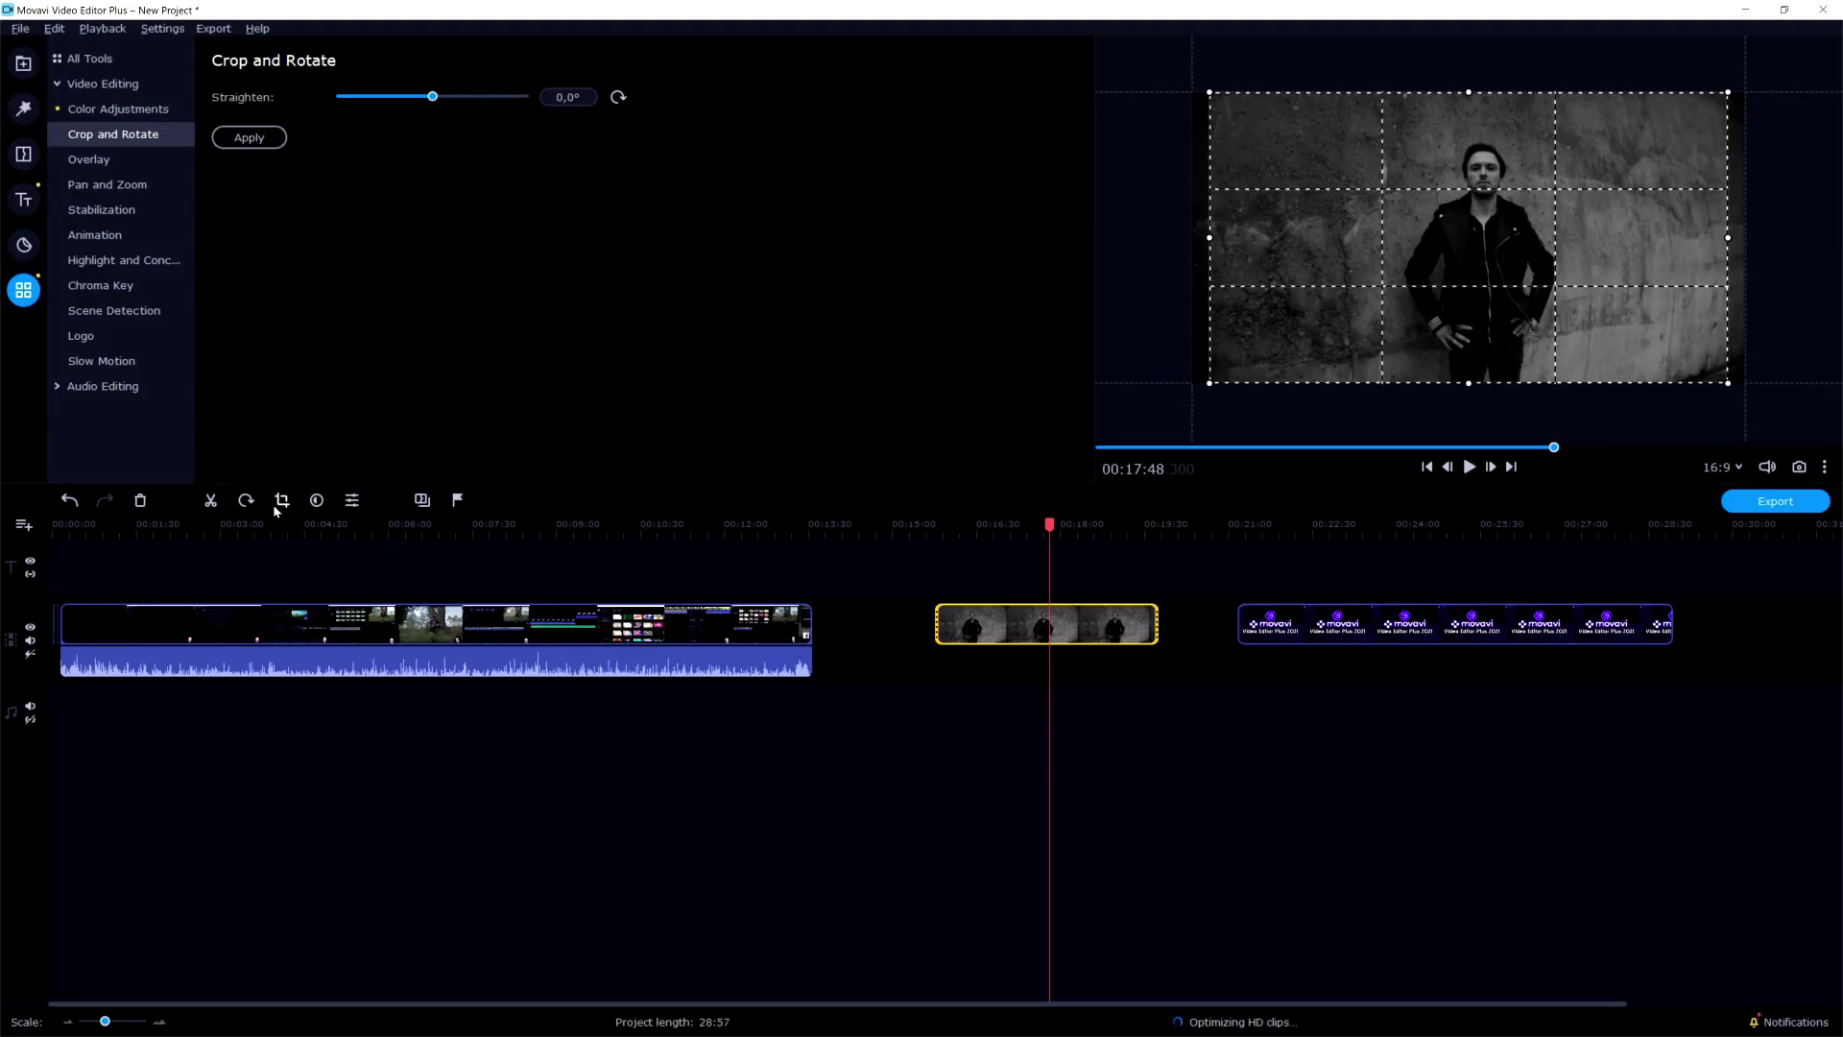
{"action": "left_click_drag", "start_coordinate": [1210, 91], "coordinate": [1285, 134]}
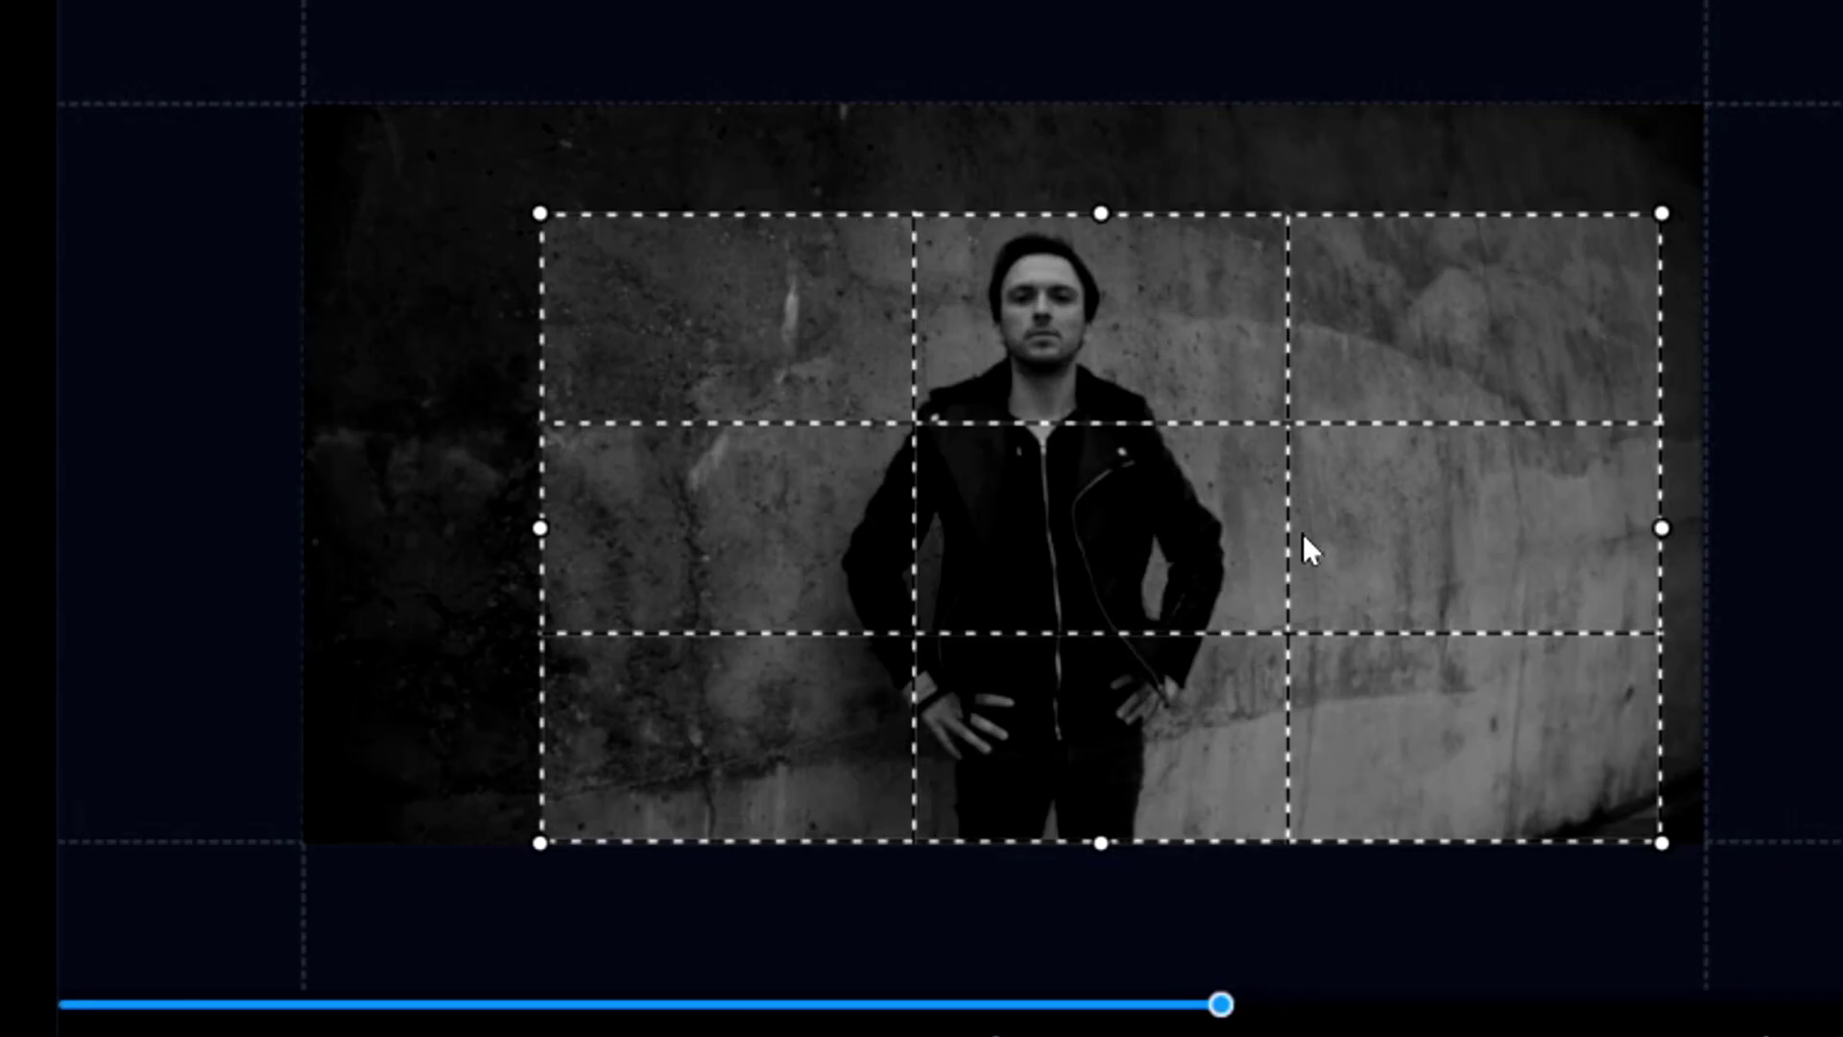
{"action": "left_click_drag", "start_coordinate": [1303, 533], "coordinate": [1196, 532]}
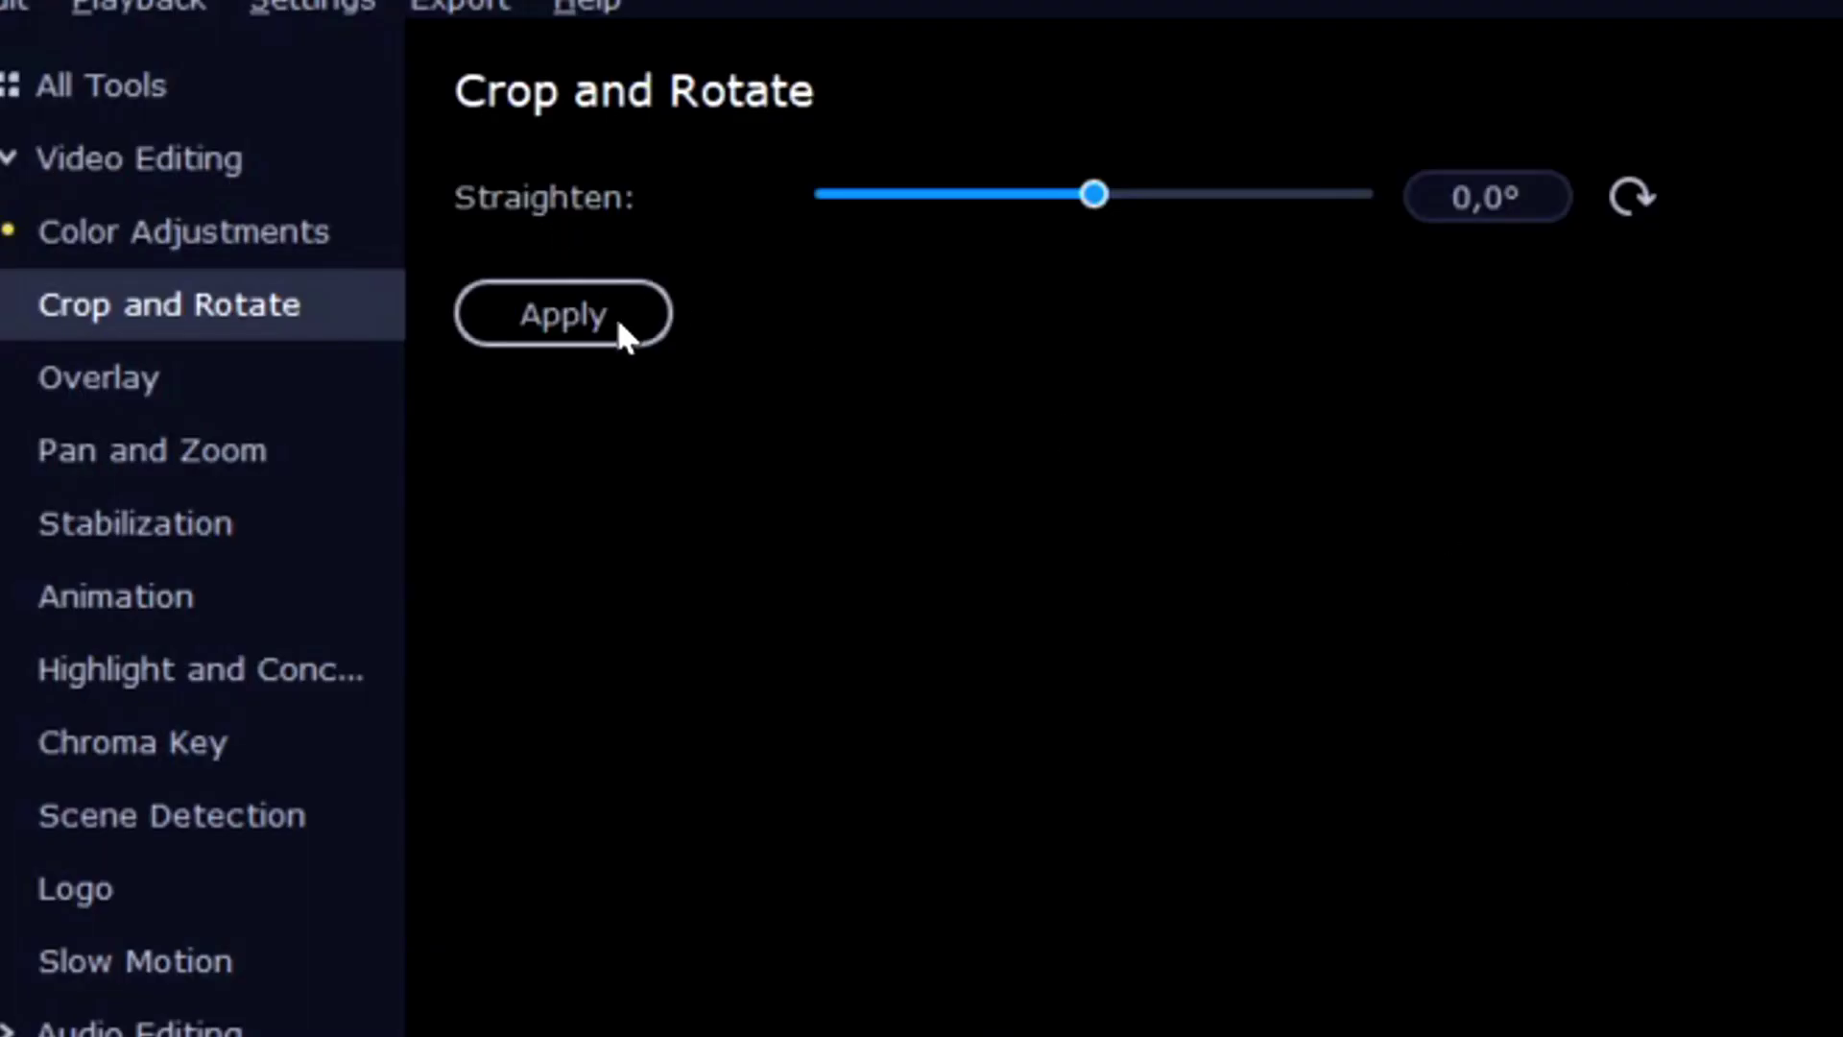
{"action": "left_click", "coordinate": [617, 324]}
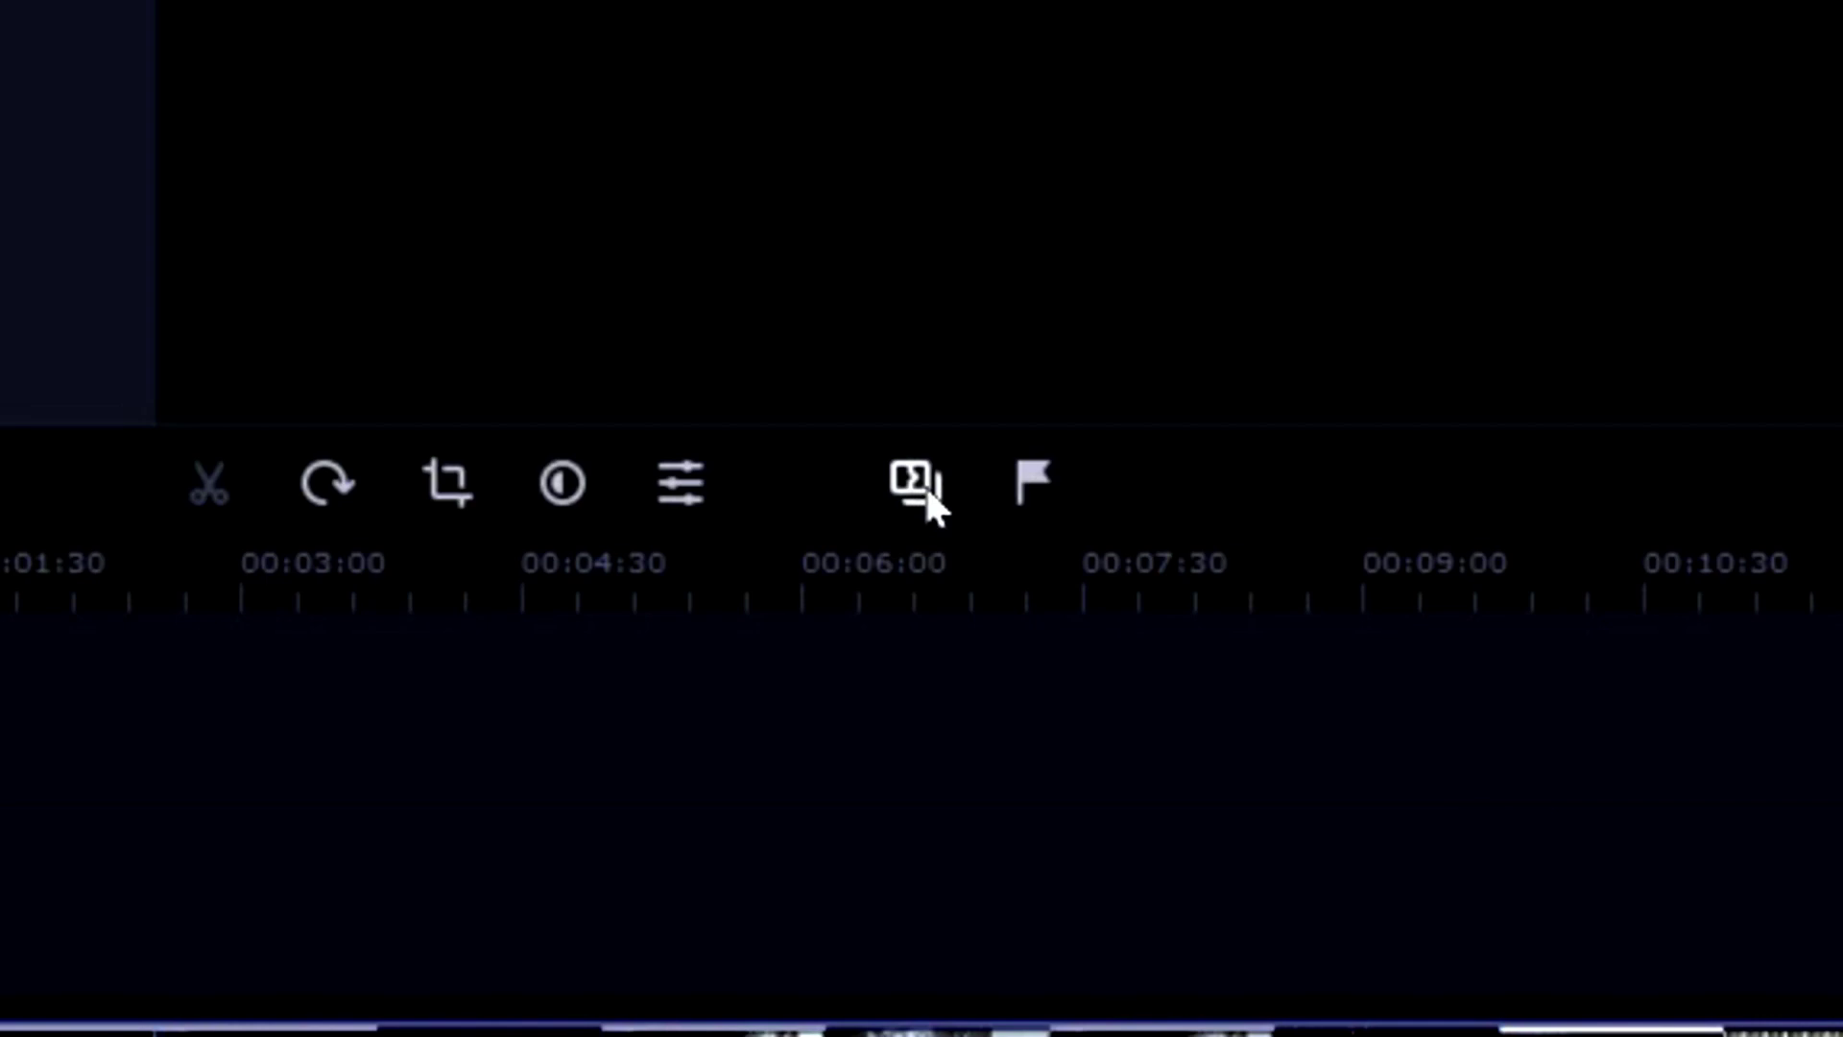
Step: Choose a Transition Wizard style at 04.000 duration and apply it to selected clips only
{"action": "left_click", "coordinate": [925, 484]}
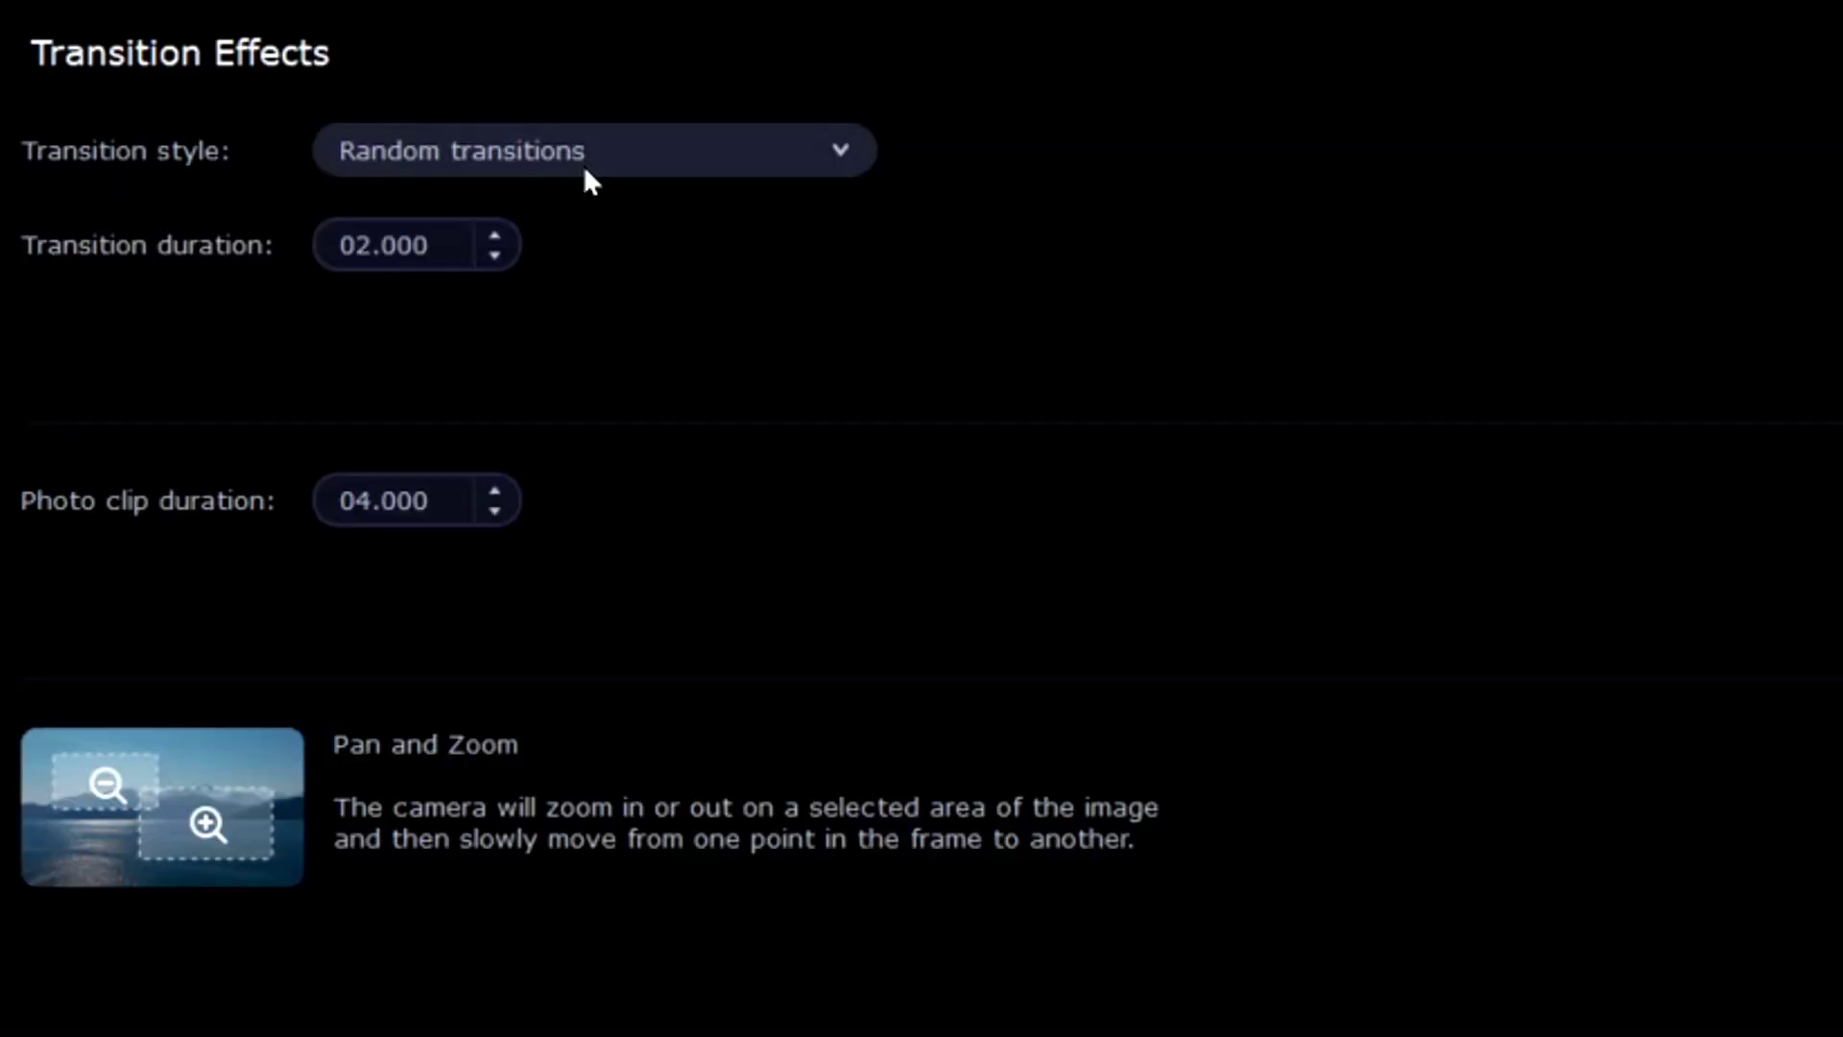
{"action": "left_click", "coordinate": [585, 173]}
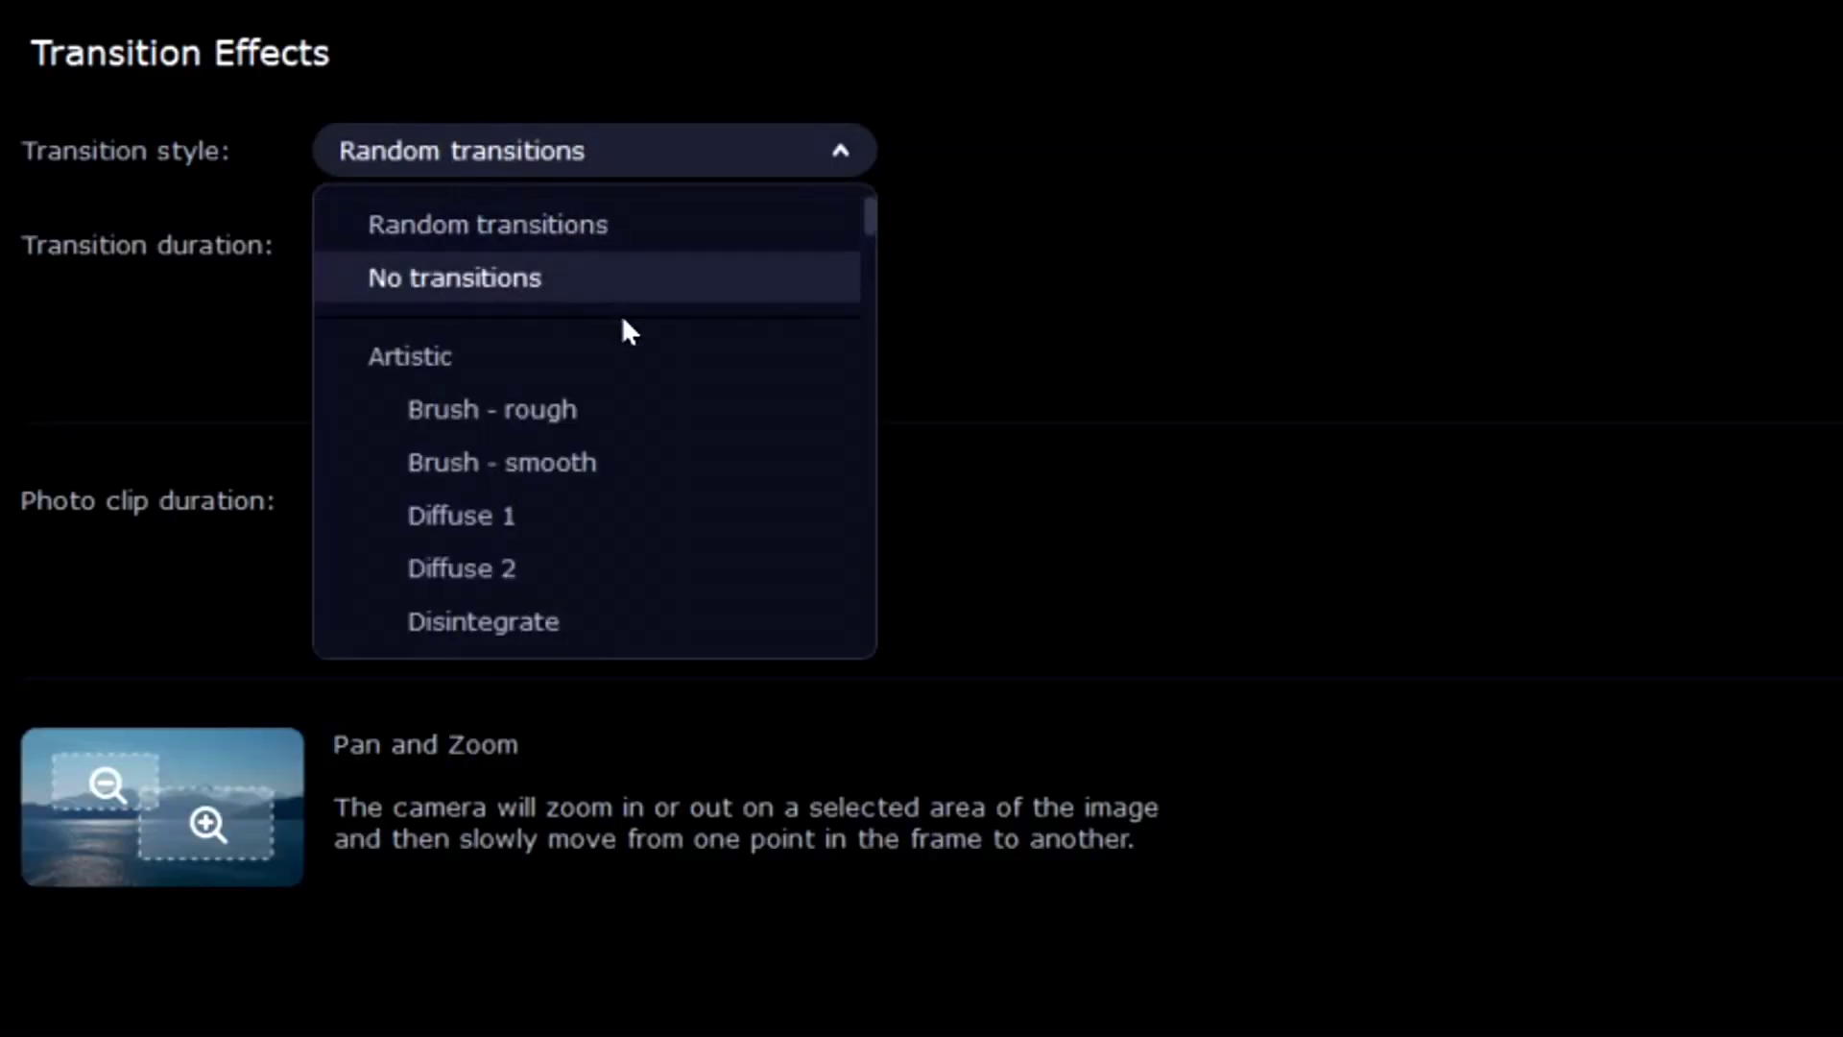
{"action": "scroll", "coordinate": [637, 355], "scroll_direction": "down", "scroll_amount": 1}
{"action": "scroll", "coordinate": [722, 350], "scroll_direction": "down", "scroll_amount": 3}
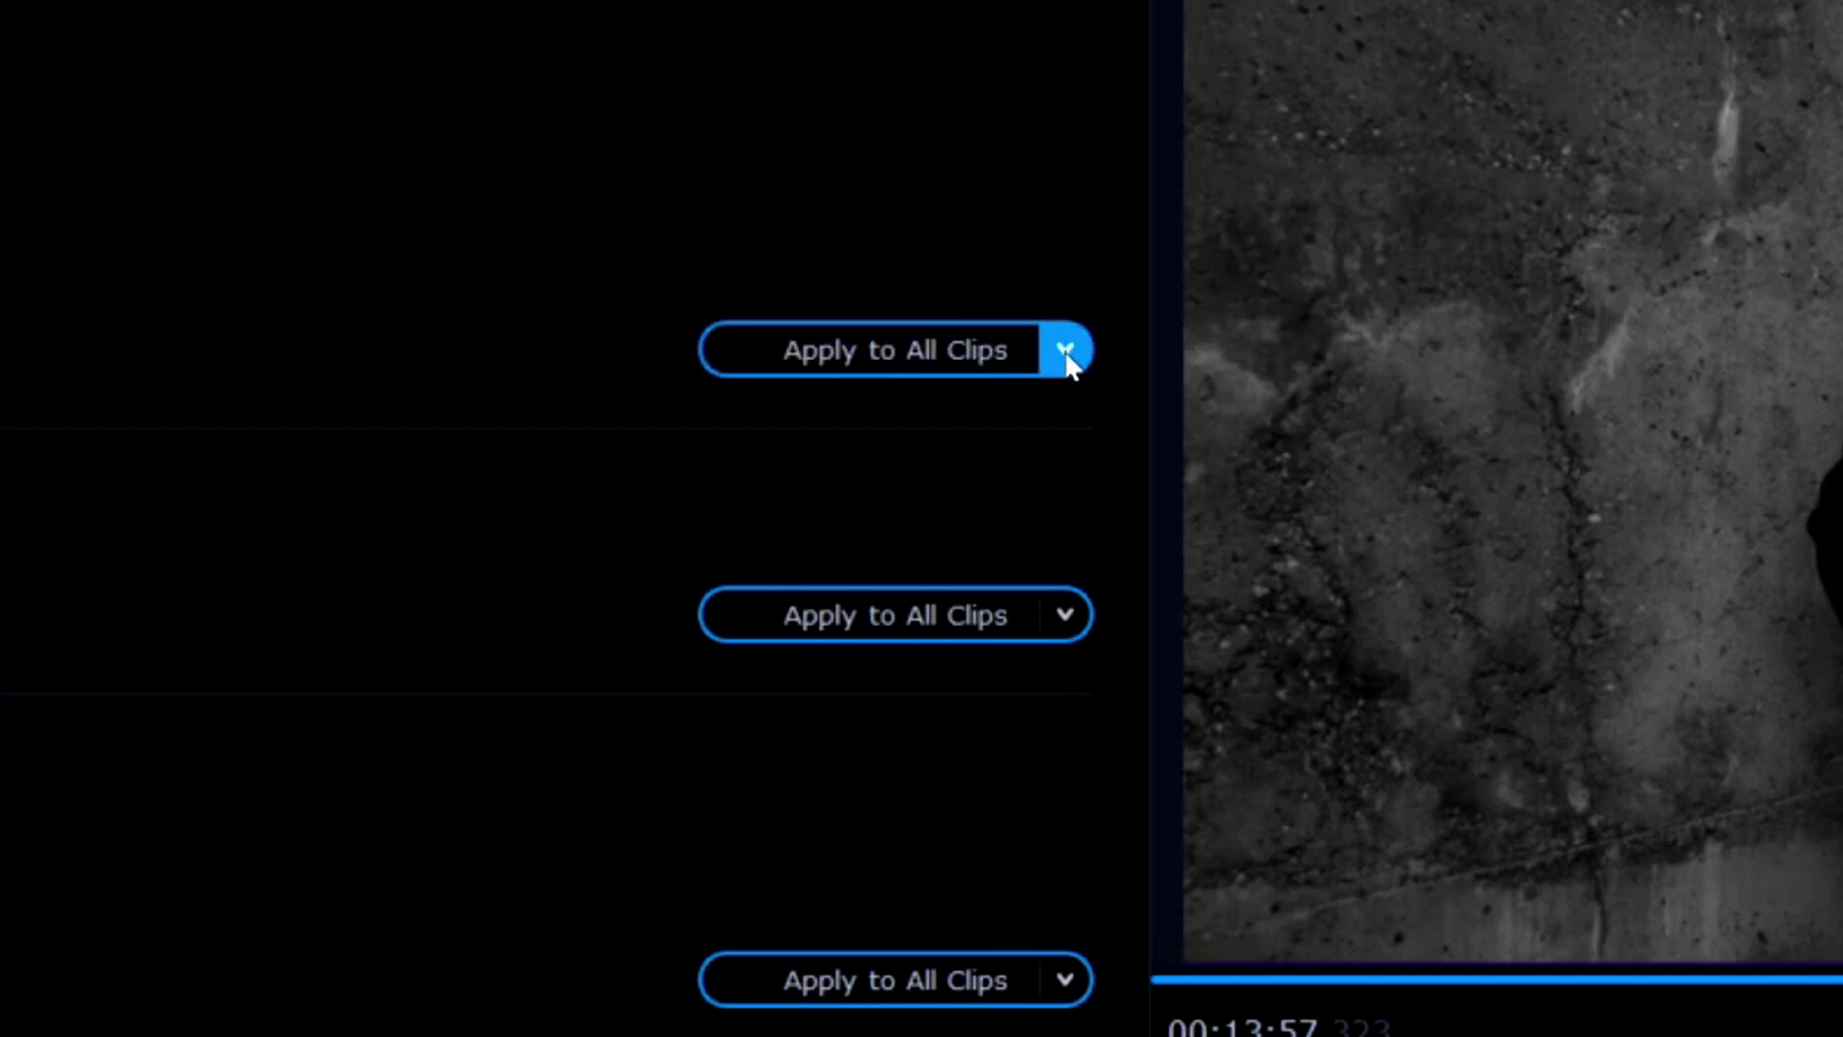
{"action": "left_click", "coordinate": [1065, 351]}
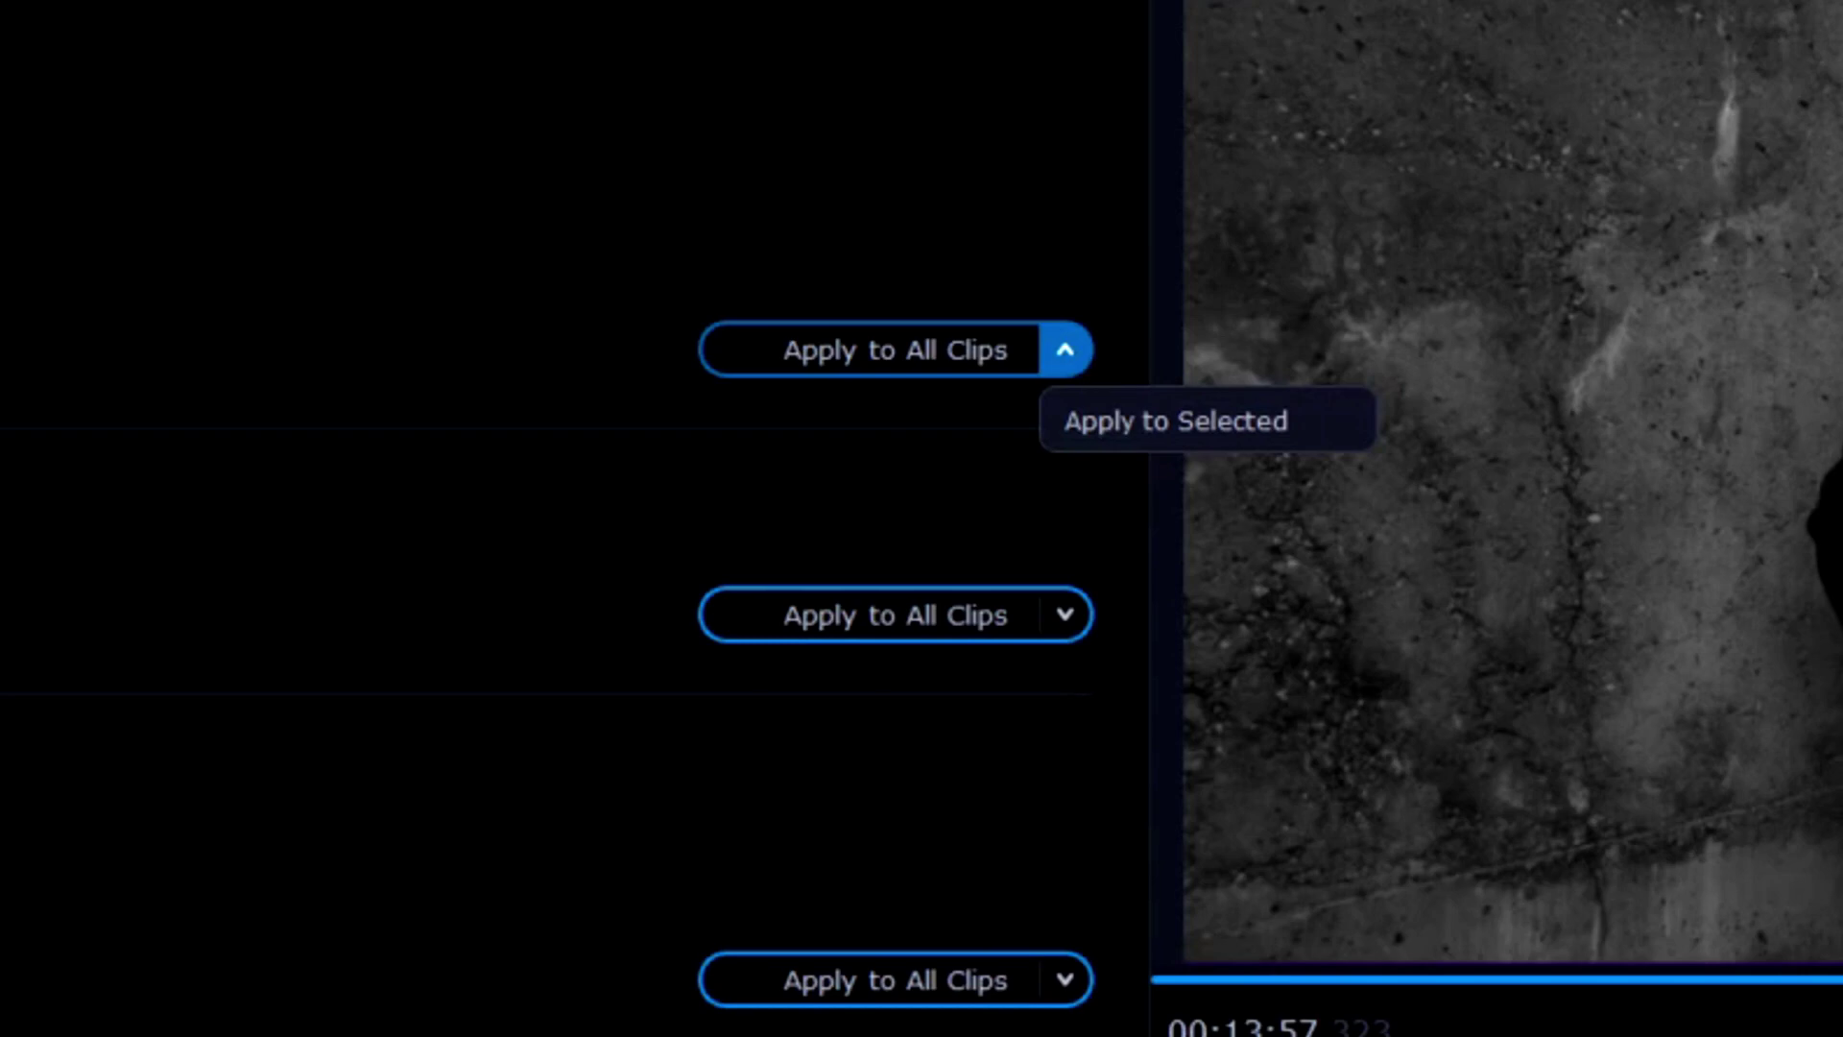
{"action": "left_click", "coordinate": [1181, 427]}
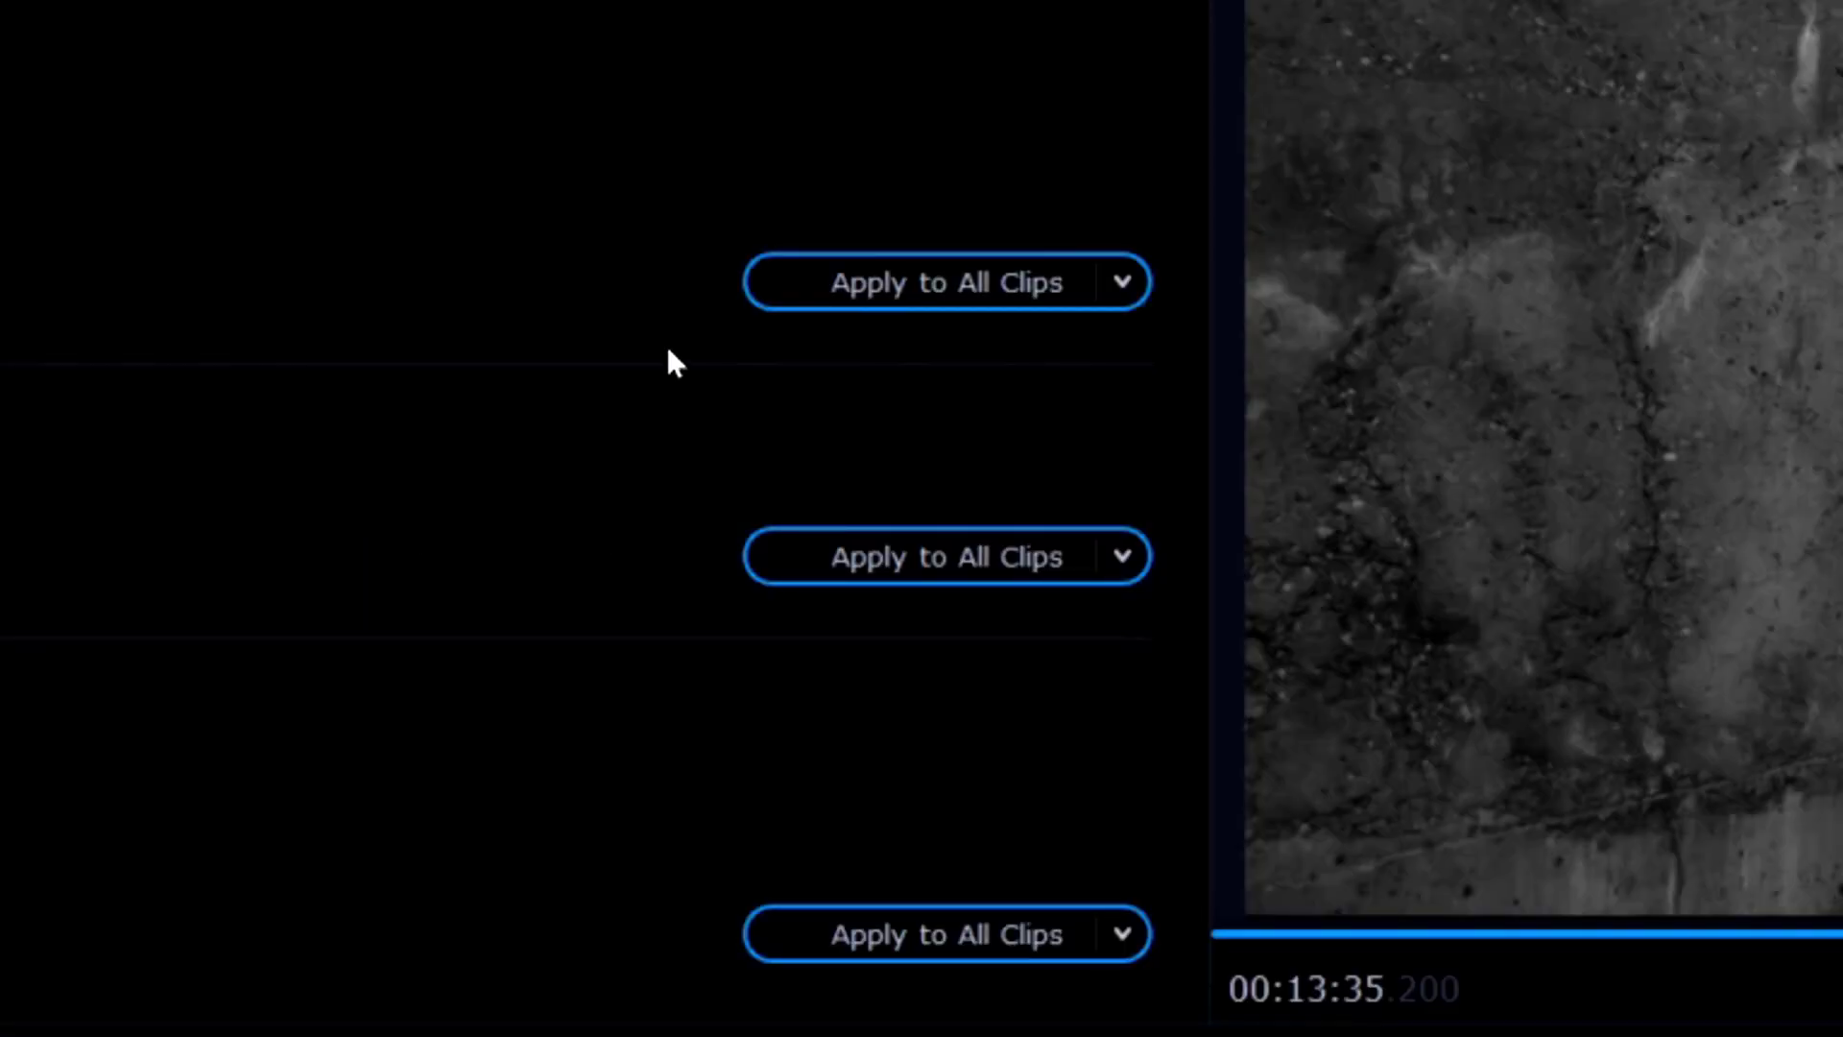
{"action": "left_click", "coordinate": [1136, 293]}
{"action": "left_click", "coordinate": [1195, 360]}
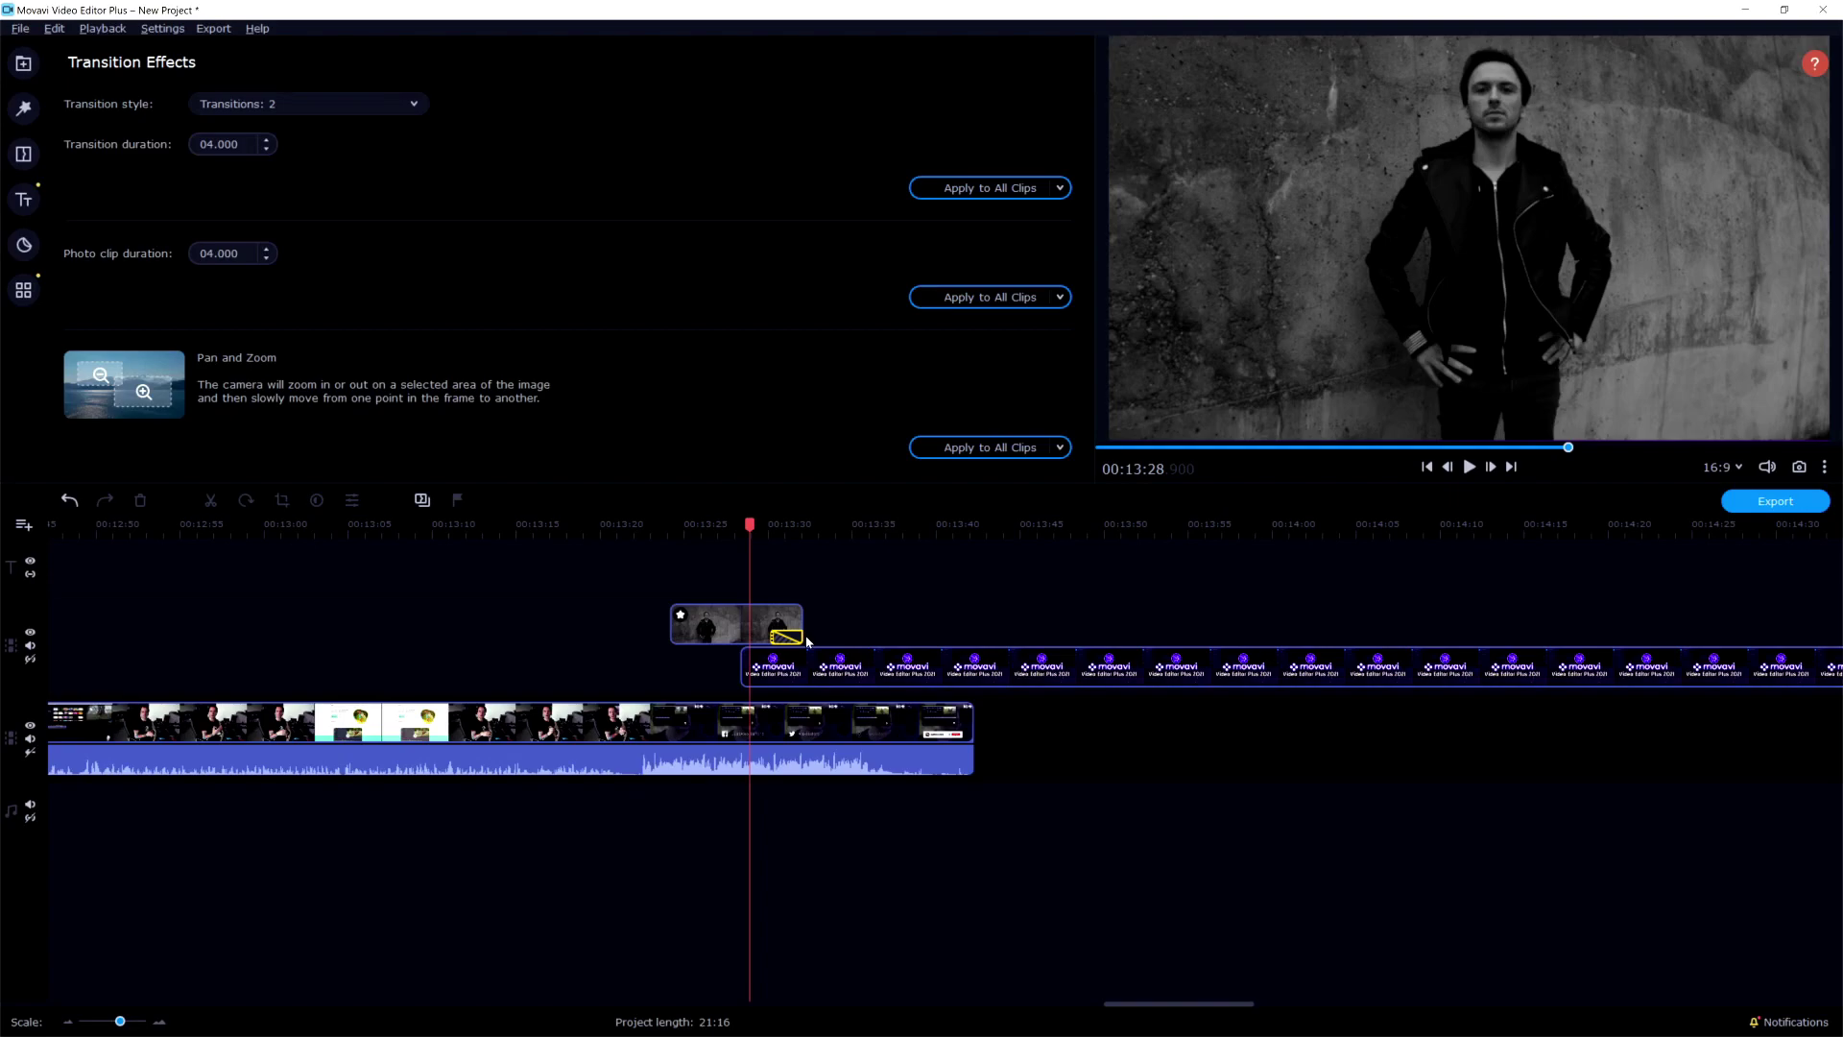
Step: Preview the project, reposition the title clip, and apply the Vignette 1 filter
{"action": "key", "text": "space"}
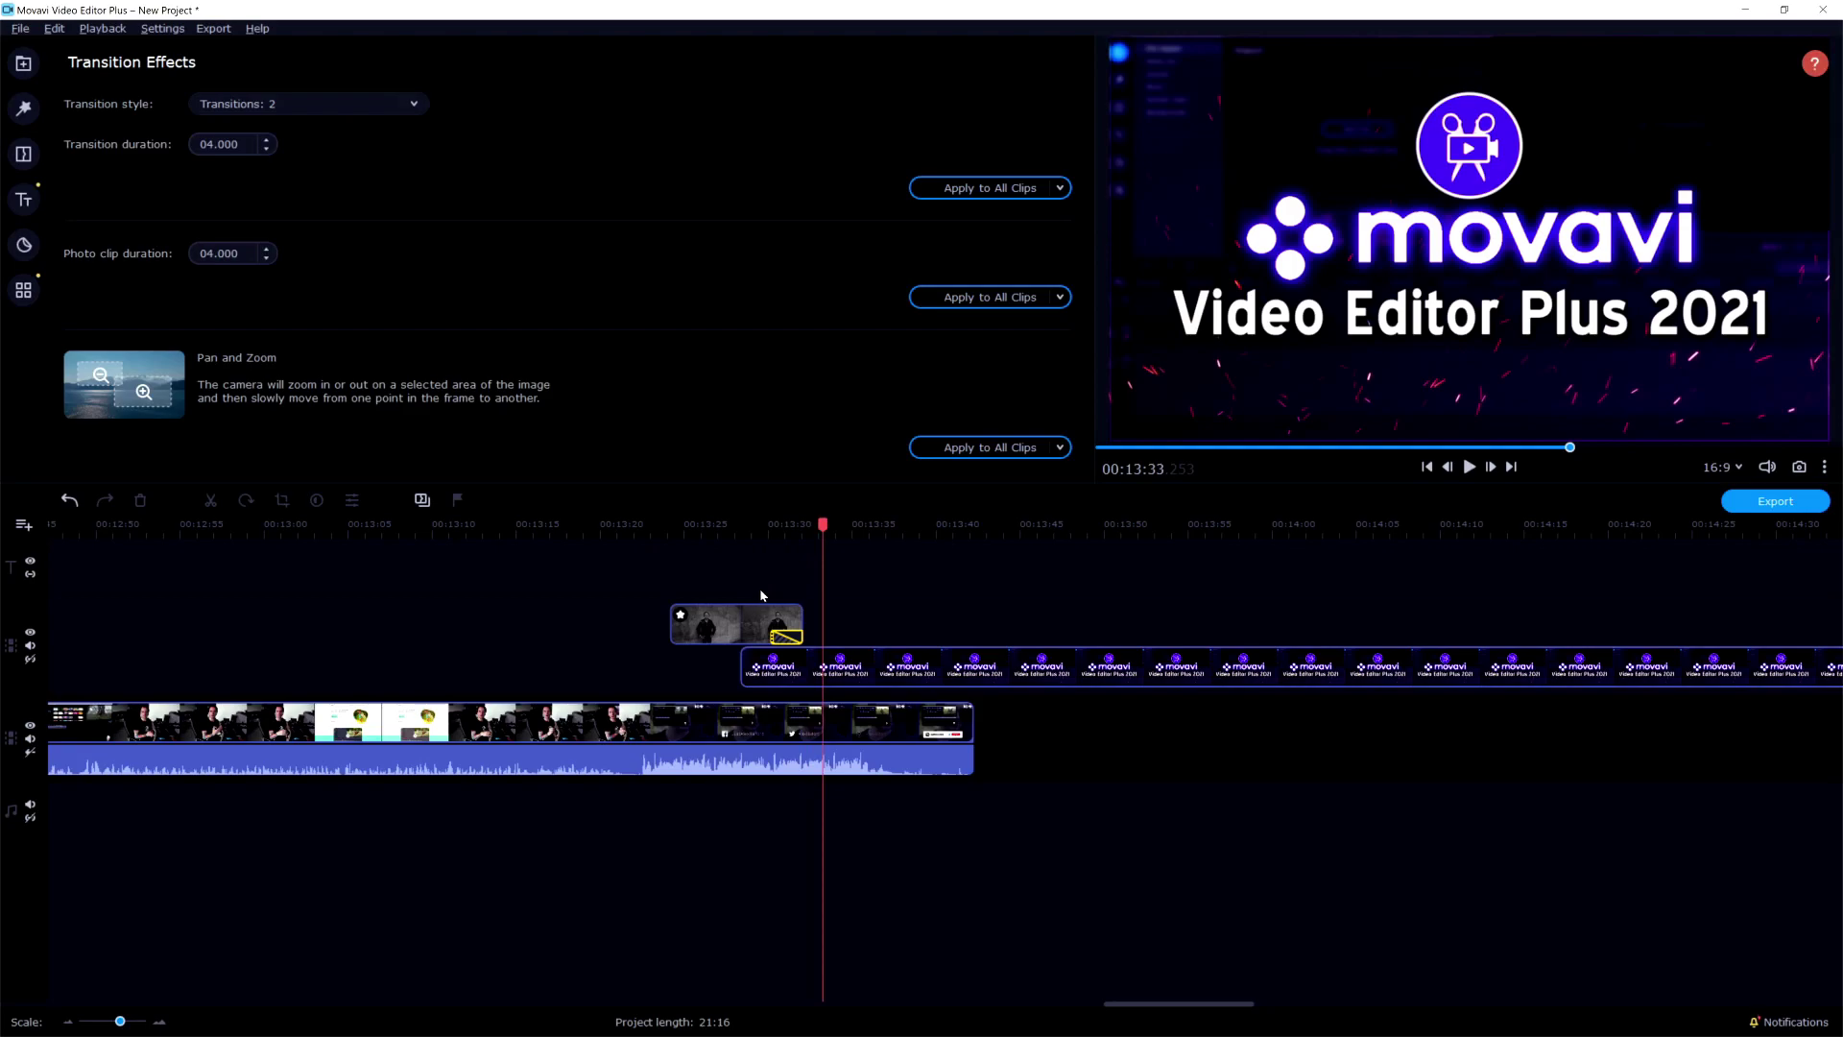
{"action": "left_click_drag", "start_coordinate": [880, 670], "coordinate": [994, 627]}
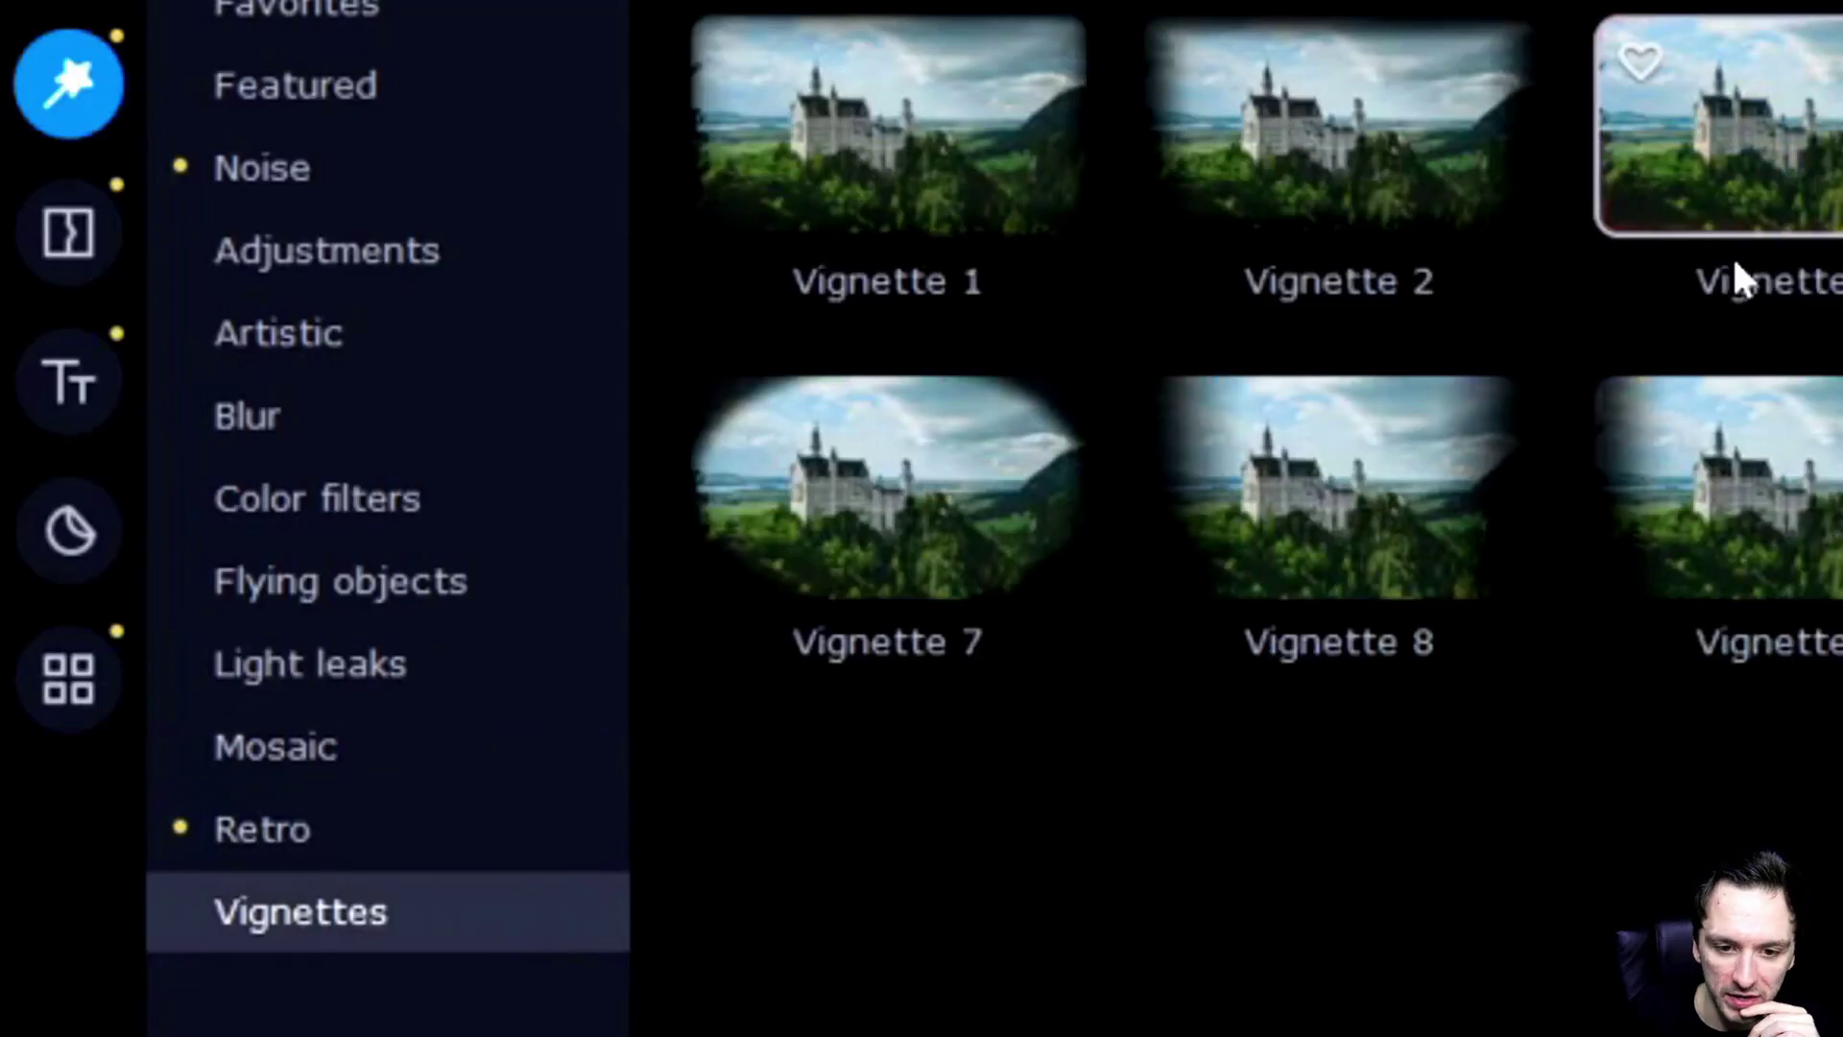
{"action": "left_click_drag", "start_coordinate": [884, 144], "coordinate": [1325, 596]}
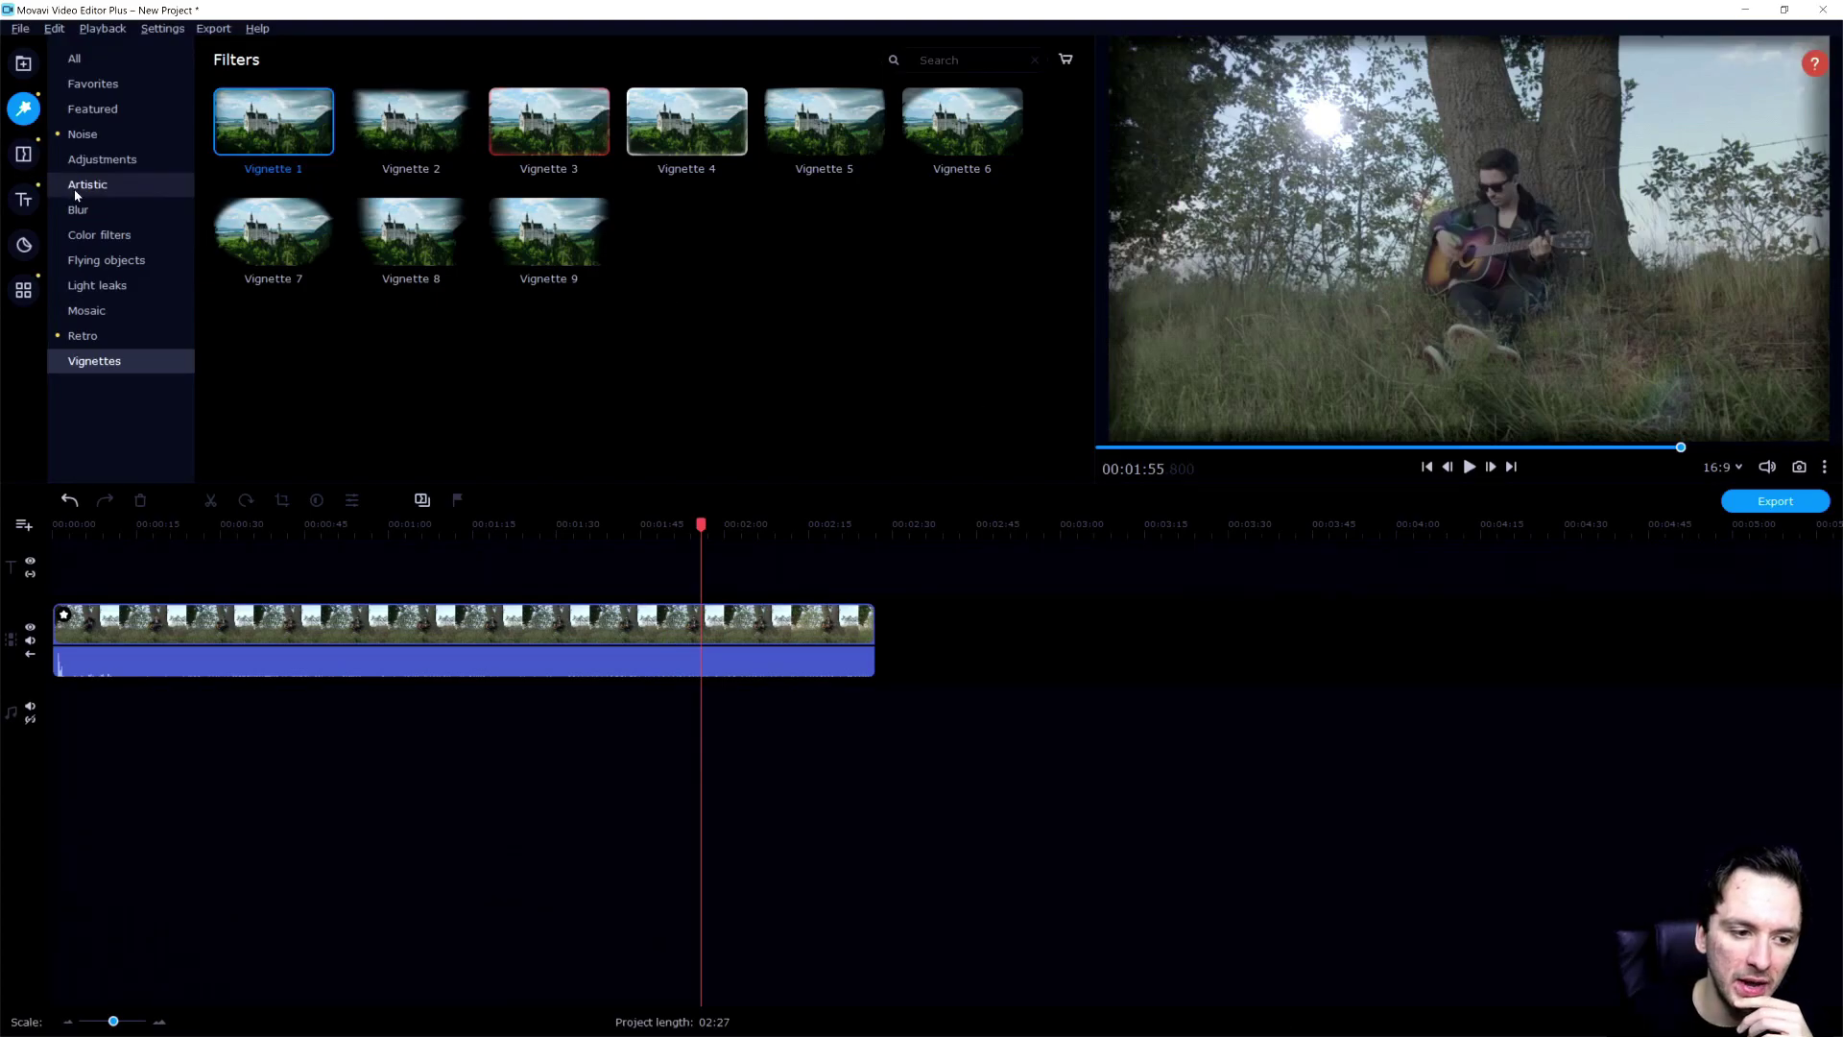
{"action": "left_click", "coordinate": [25, 156]}
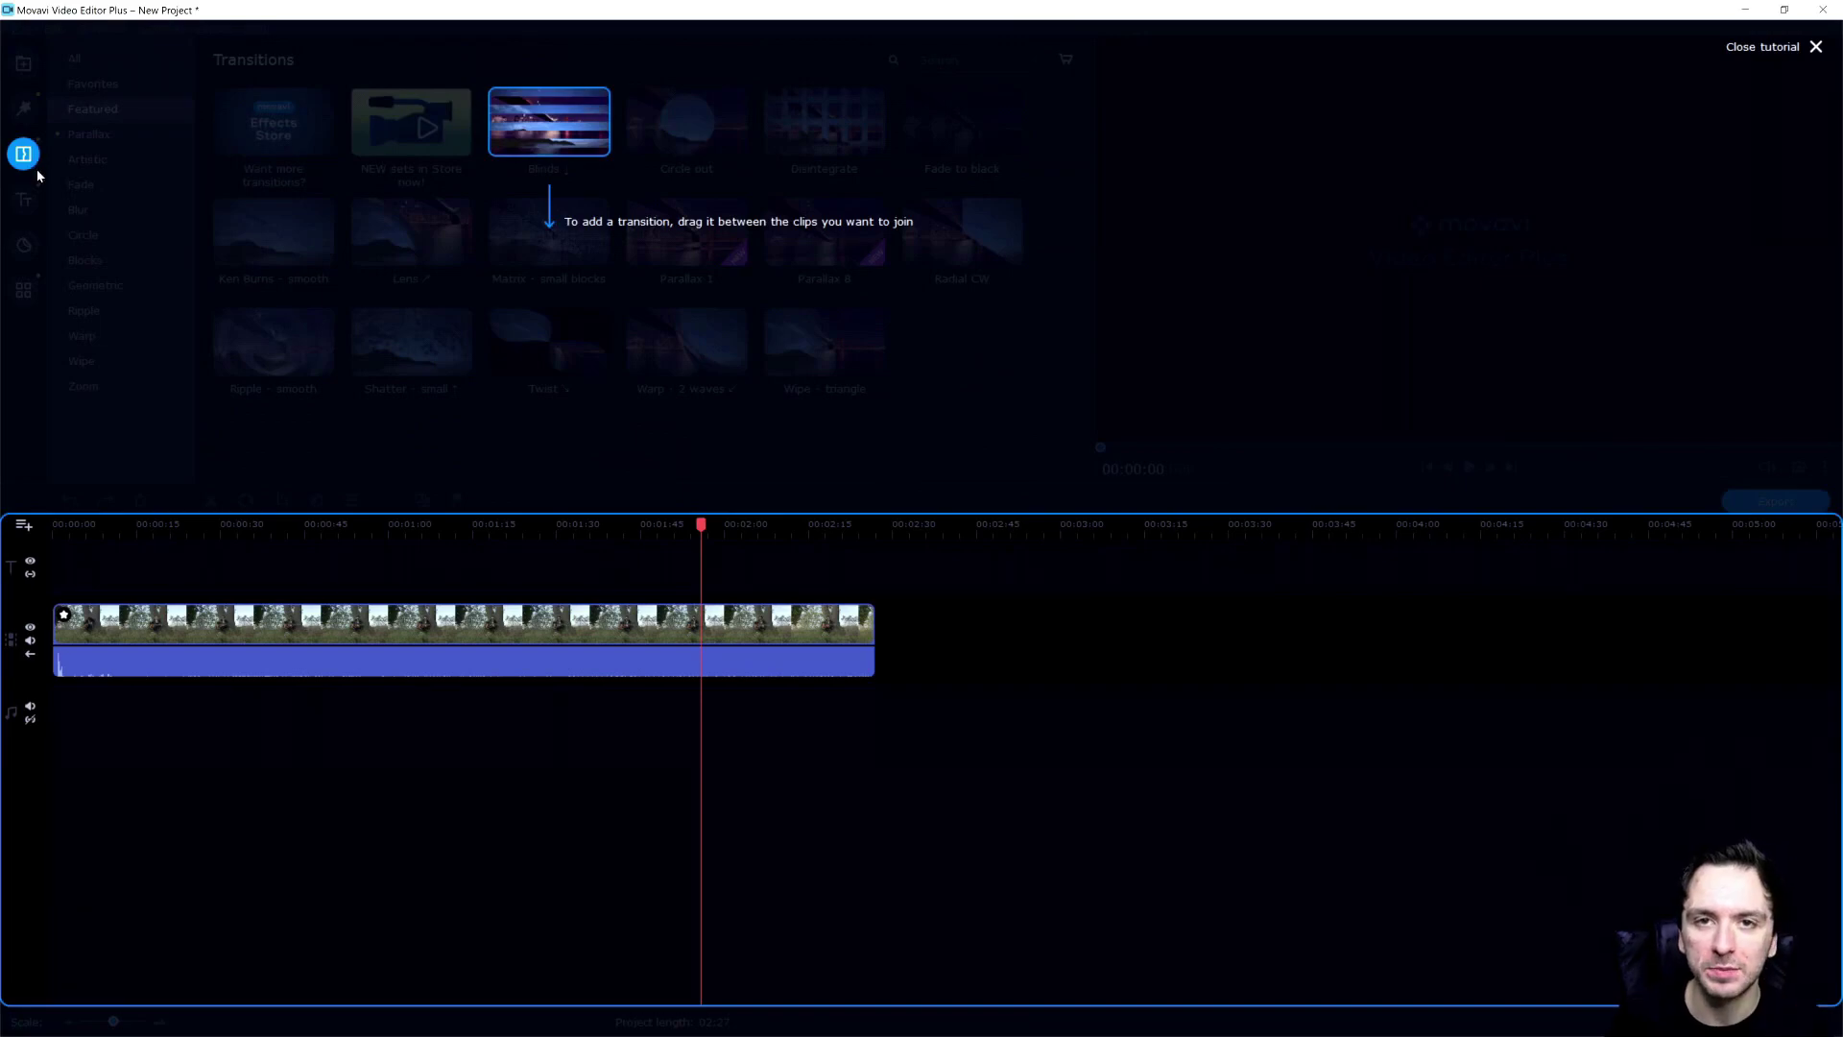
Step: Dismiss the tutorial tip and browse Favorites, Featured, Parallax, Artistic, Fade and Blur transitions
{"action": "left_click", "coordinate": [467, 255]}
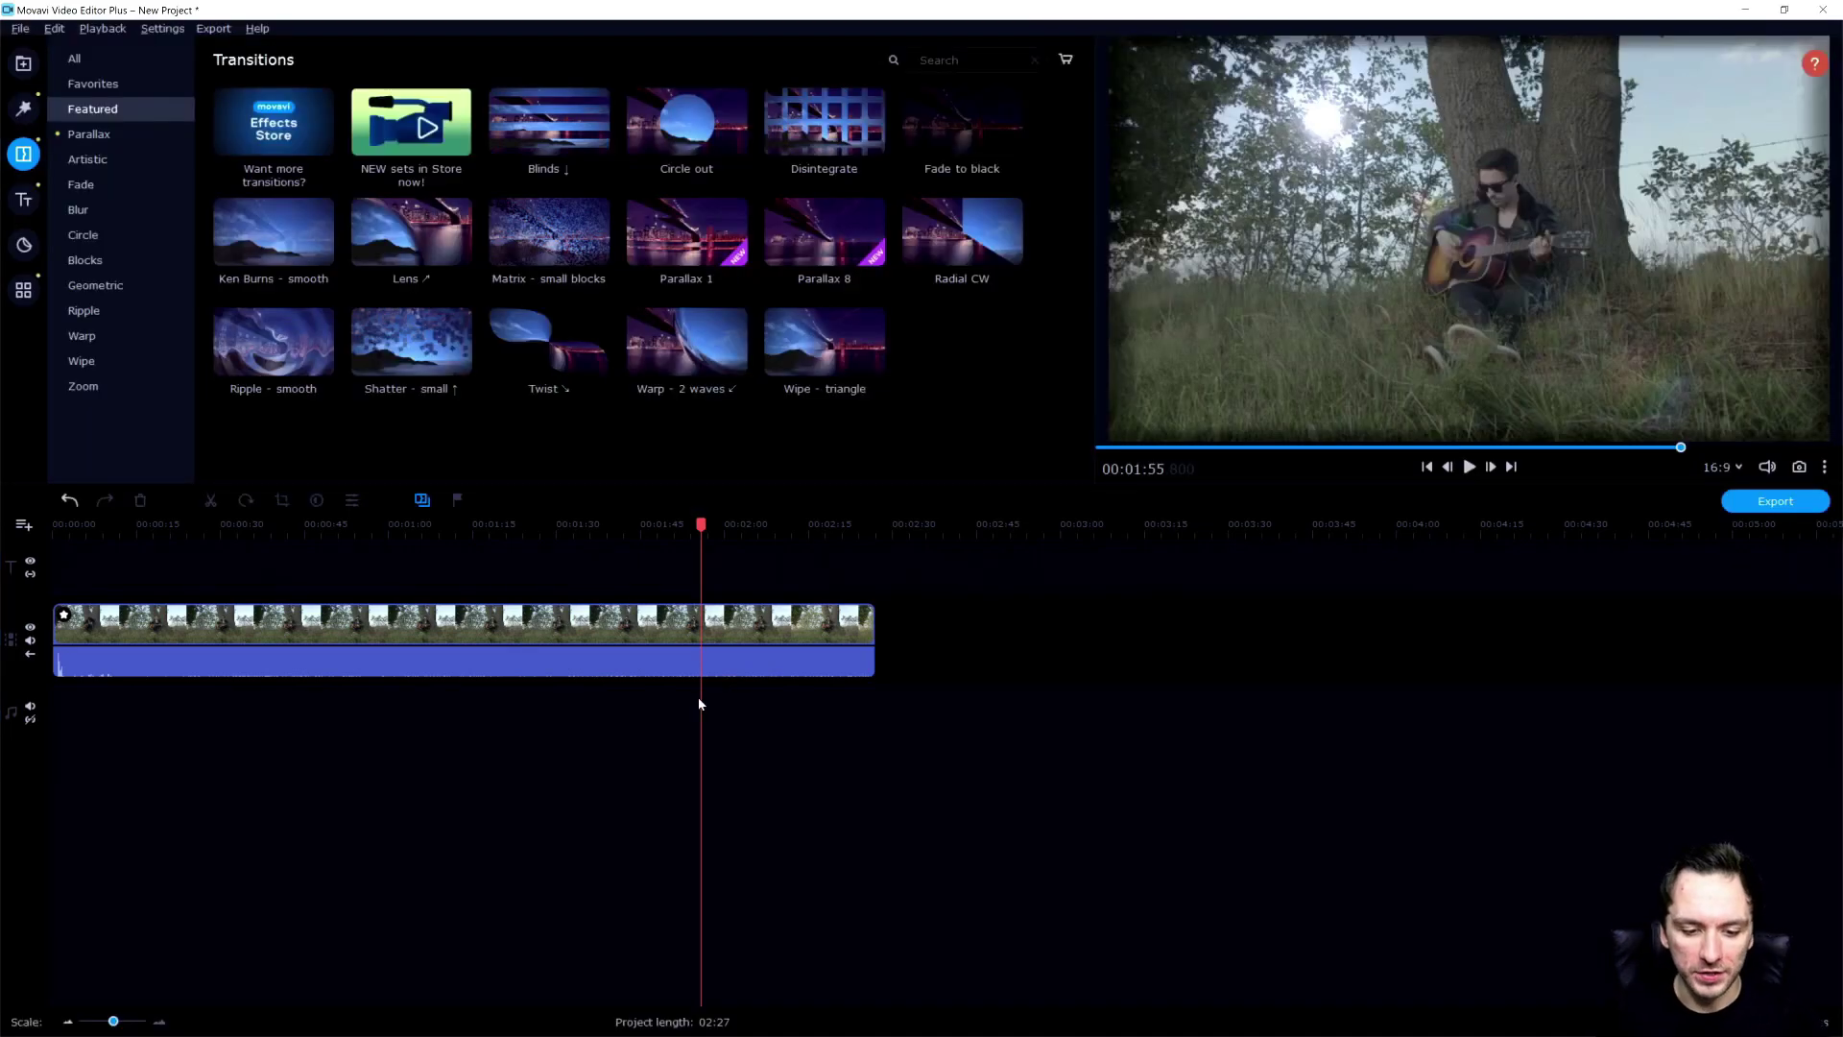
{"action": "left_click", "coordinate": [148, 91]}
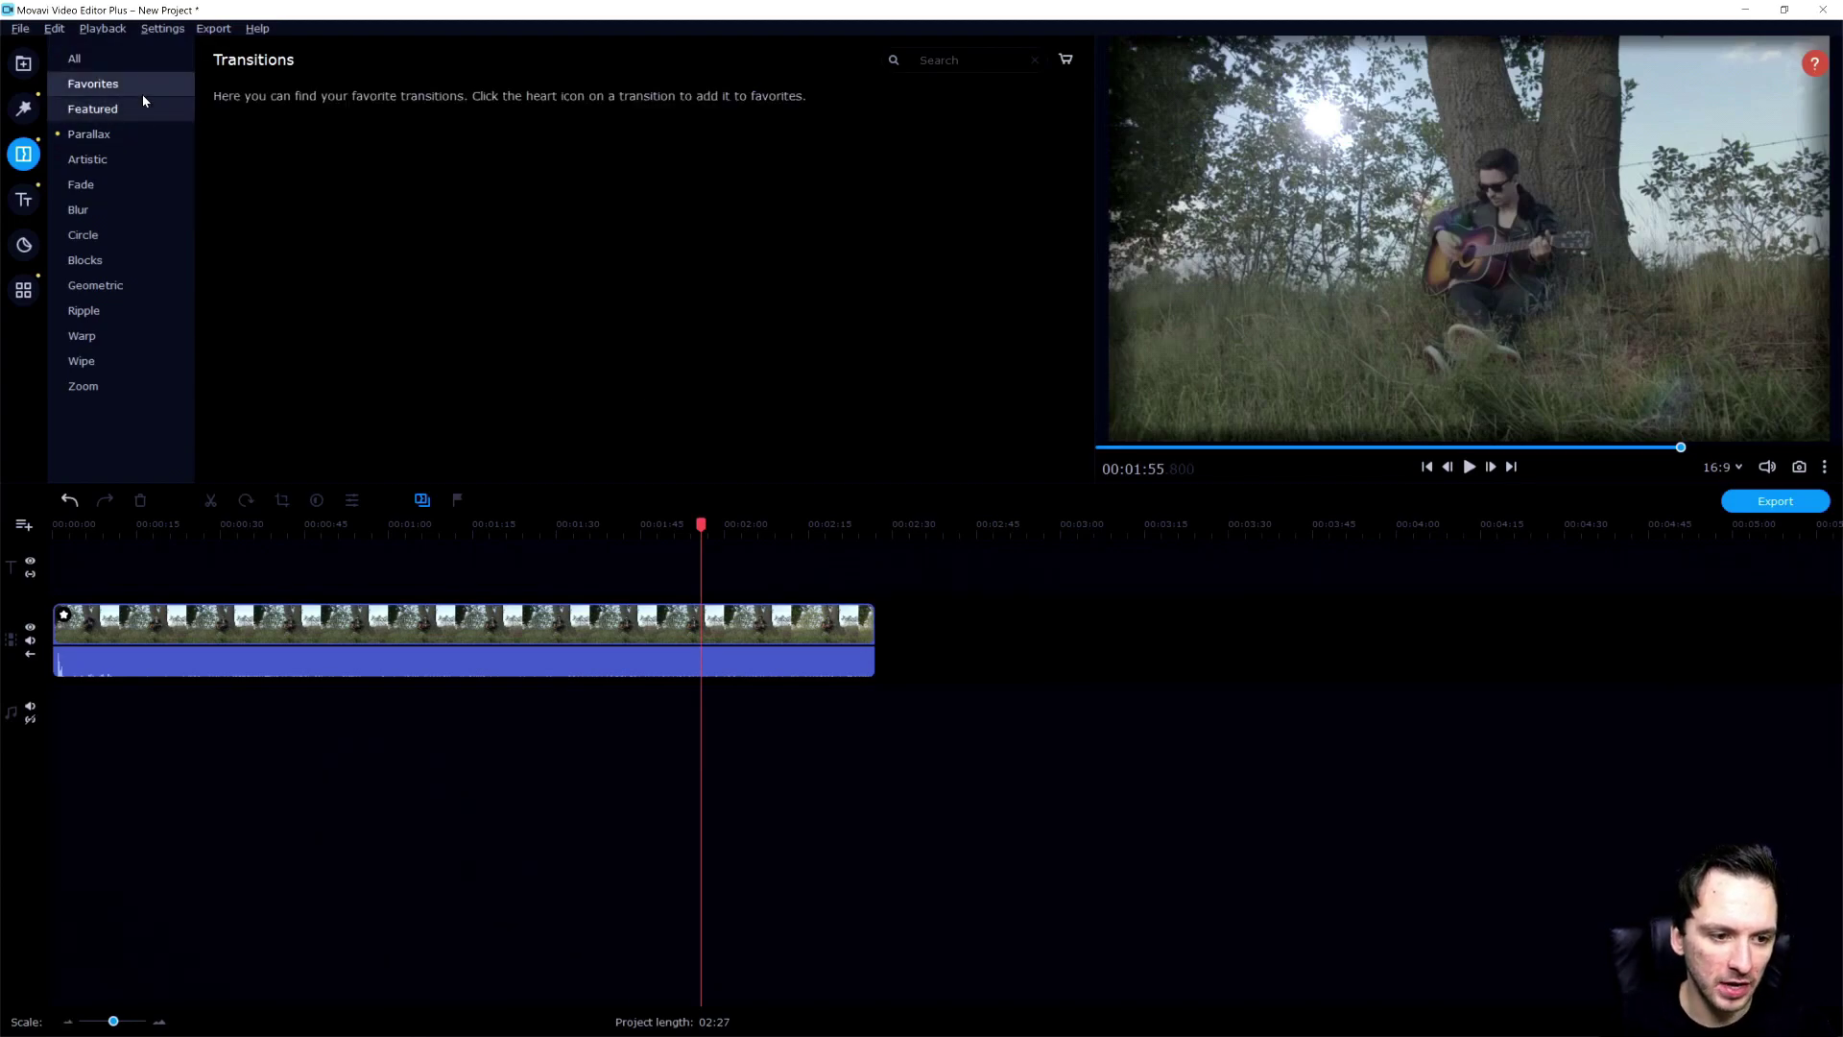
{"action": "left_click", "coordinate": [143, 102]}
{"action": "left_click", "coordinate": [160, 133]}
{"action": "left_click", "coordinate": [162, 154]}
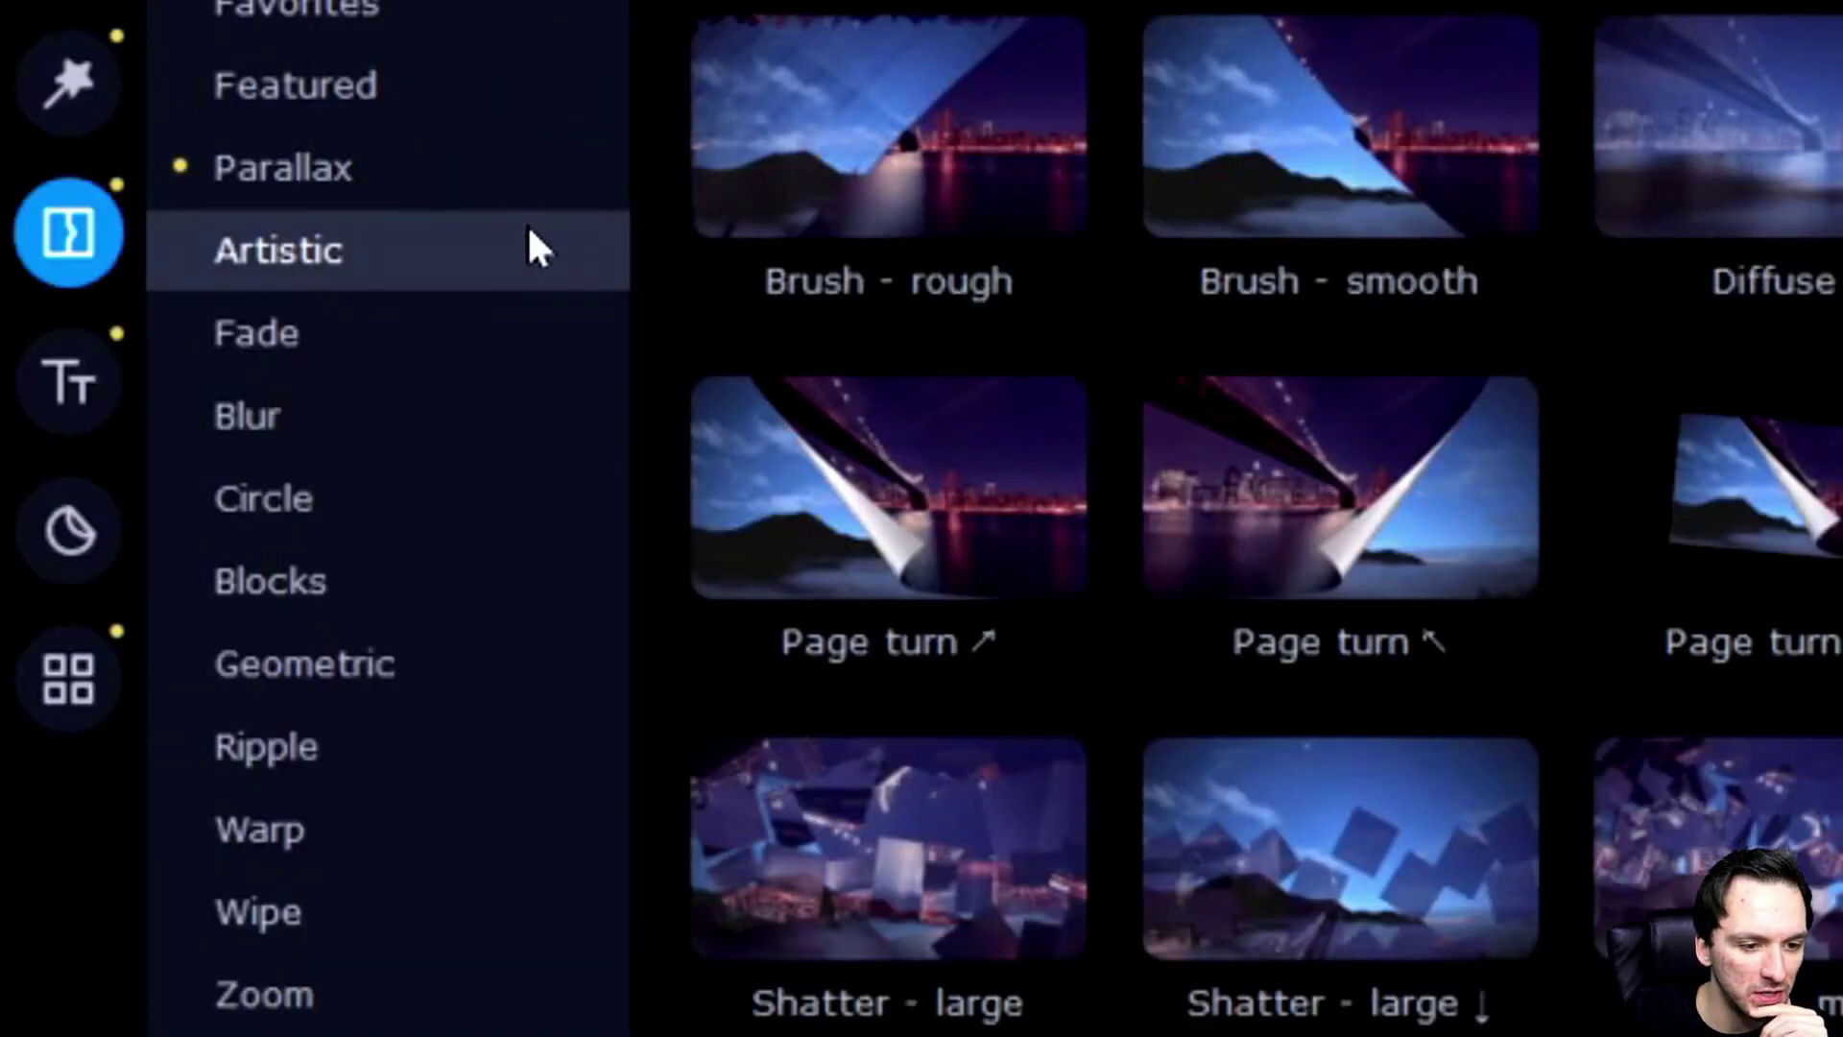
{"action": "left_click", "coordinate": [511, 329]}
{"action": "left_click", "coordinate": [461, 419]}
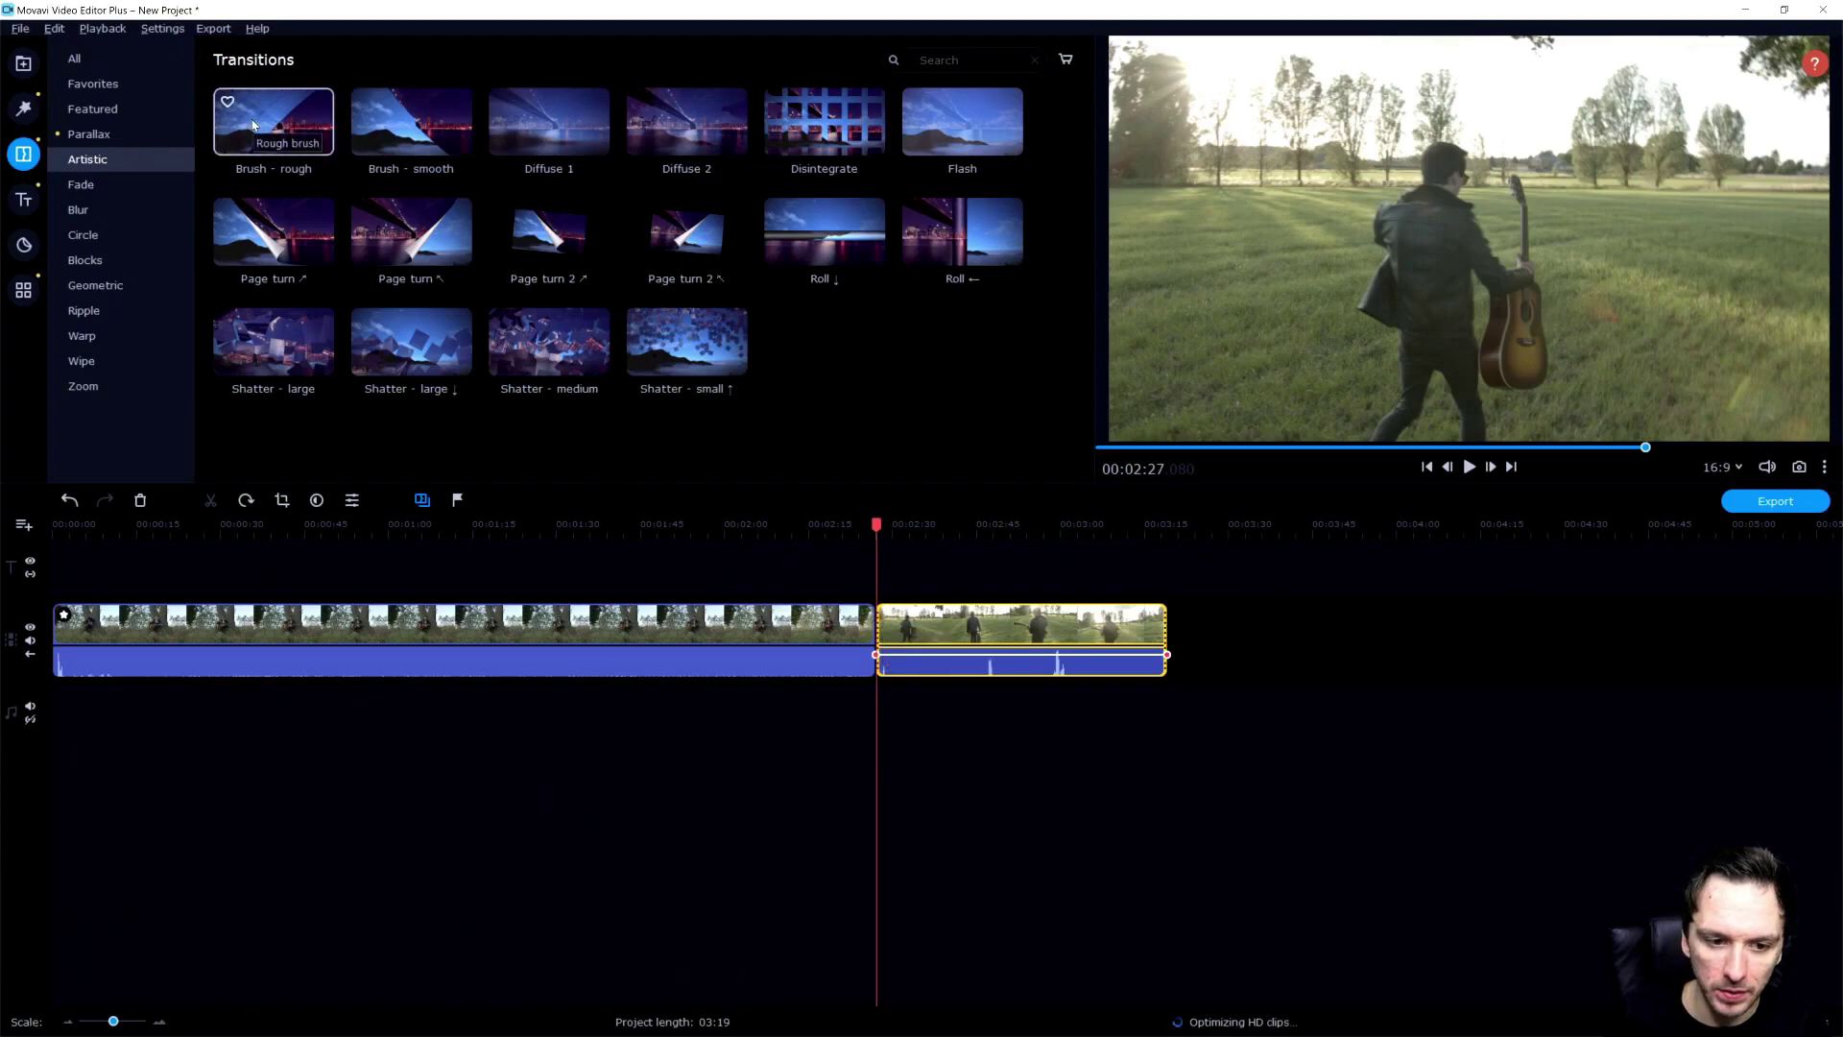
Step: Place the Brush - rough transition at the junction of the two guitarist clips
{"action": "mouse_move", "coordinate": [273, 133]}
{"action": "left_mouse_down"}
{"action": "mouse_move", "coordinate": [758, 422]}
{"action": "mouse_move", "coordinate": [874, 641]}
{"action": "left_mouse_up"}
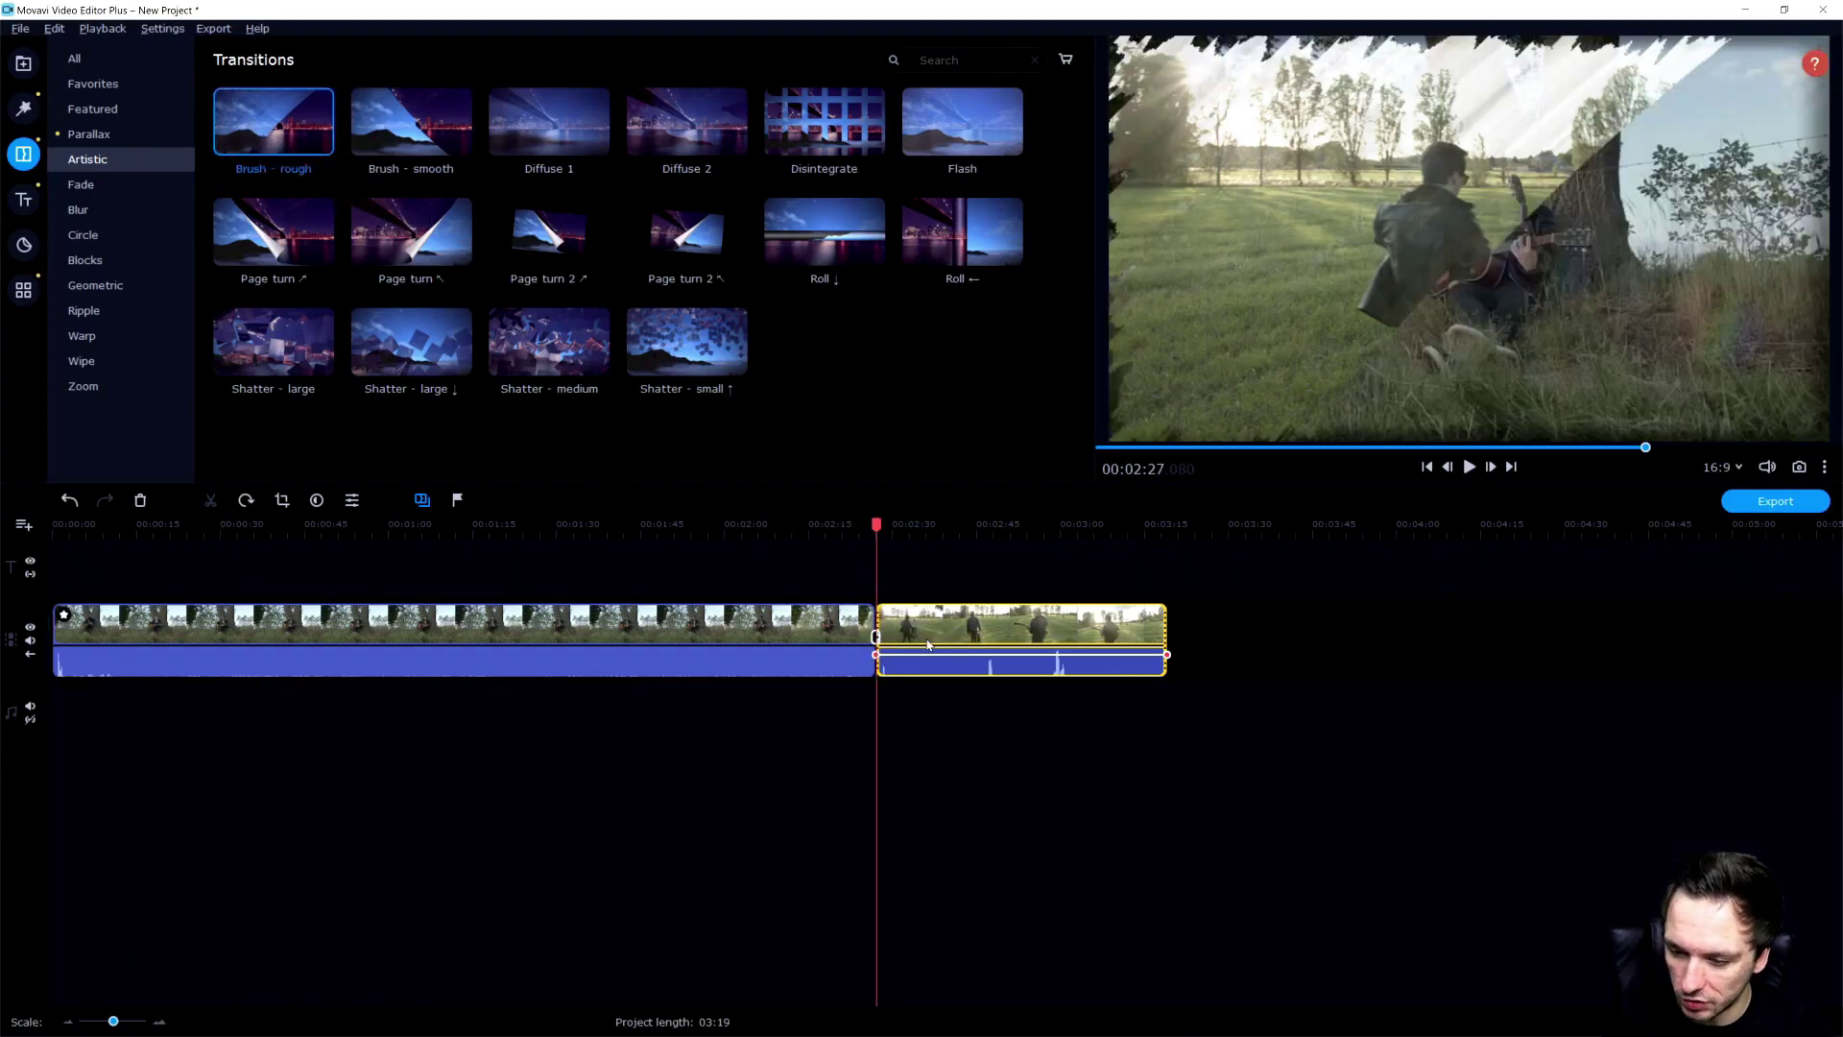
{"action": "scroll", "coordinate": [974, 605], "scroll_direction": "up", "scroll_amount": 2}
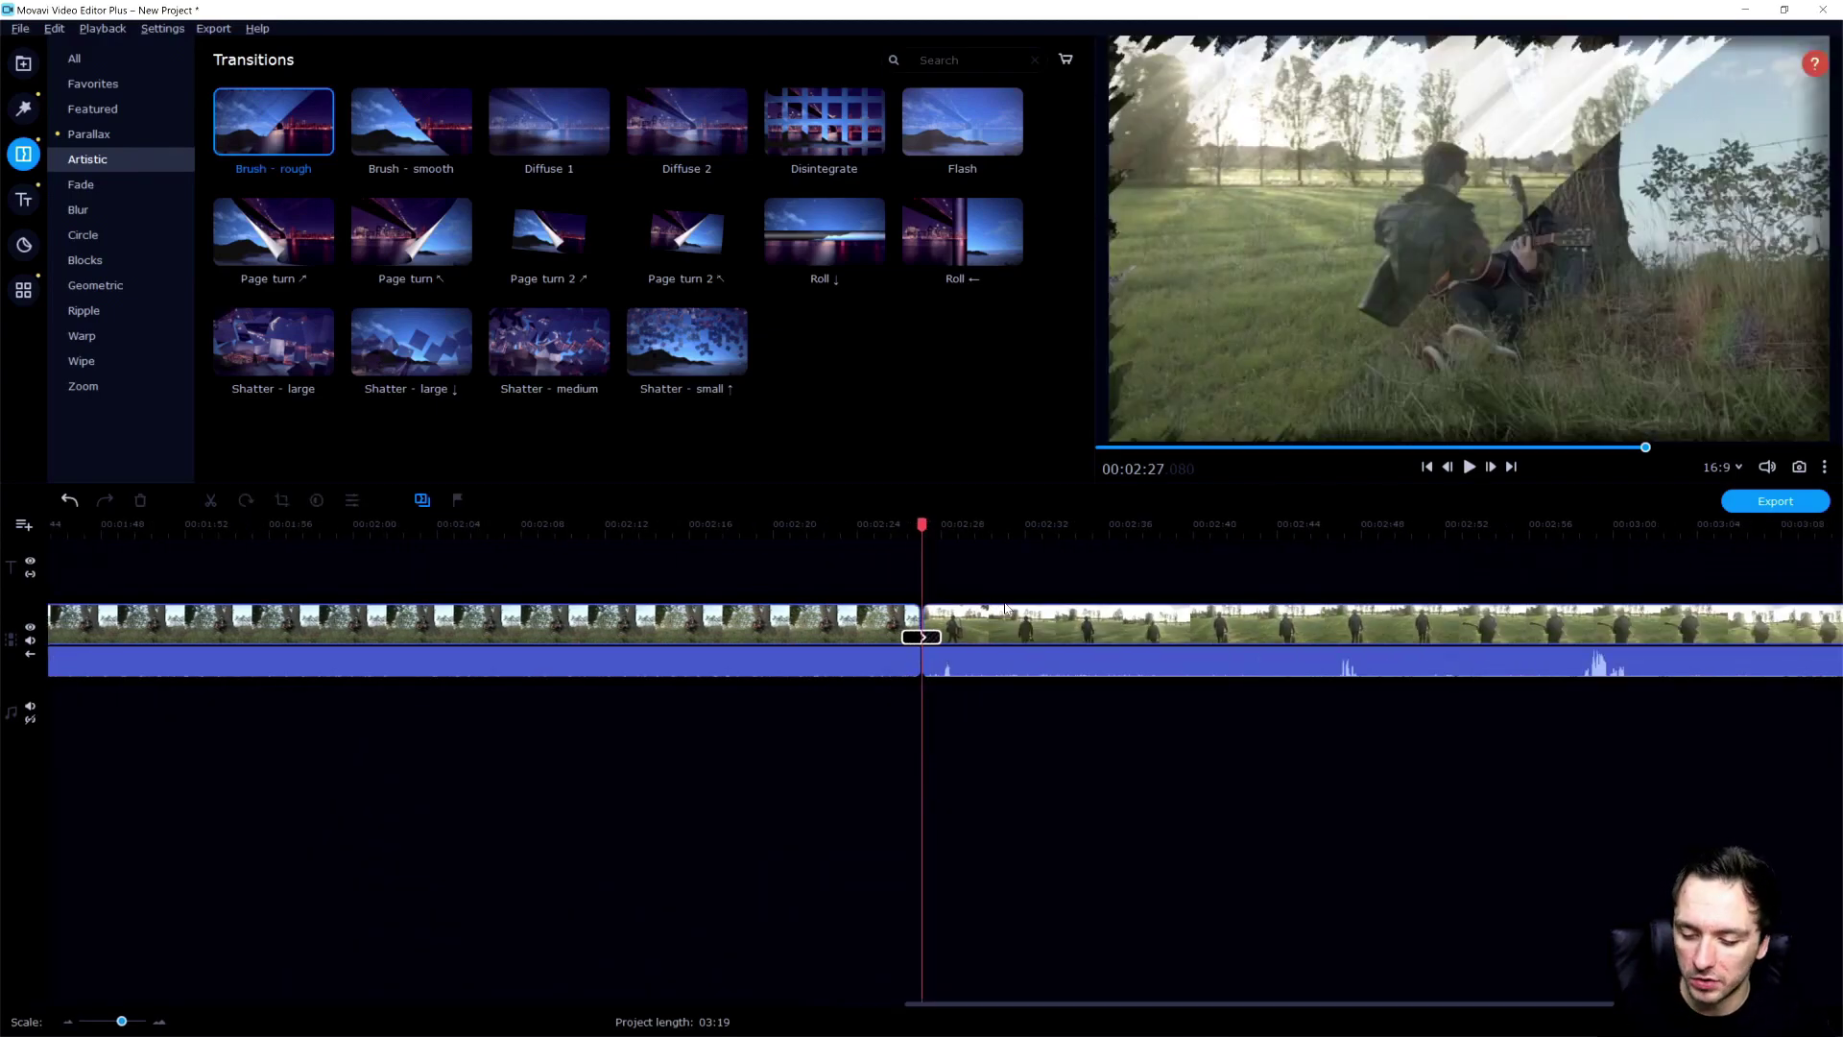
{"action": "scroll", "coordinate": [1005, 608], "scroll_direction": "down", "scroll_amount": 1}
{"action": "scroll", "coordinate": [1005, 608], "scroll_direction": "up", "scroll_amount": 2}
{"action": "scroll", "coordinate": [1053, 601], "scroll_direction": "down", "scroll_amount": 1}
{"action": "scroll", "coordinate": [1054, 601], "scroll_direction": "up", "scroll_amount": 2}
Step: Lengthen the Brush - rough transition and move the playhead to just before it
{"action": "left_click", "coordinate": [975, 643]}
{"action": "left_click_drag", "start_coordinate": [981, 638], "coordinate": [1310, 634]}
{"action": "scroll", "coordinate": [999, 589], "scroll_direction": "down", "scroll_amount": 1}
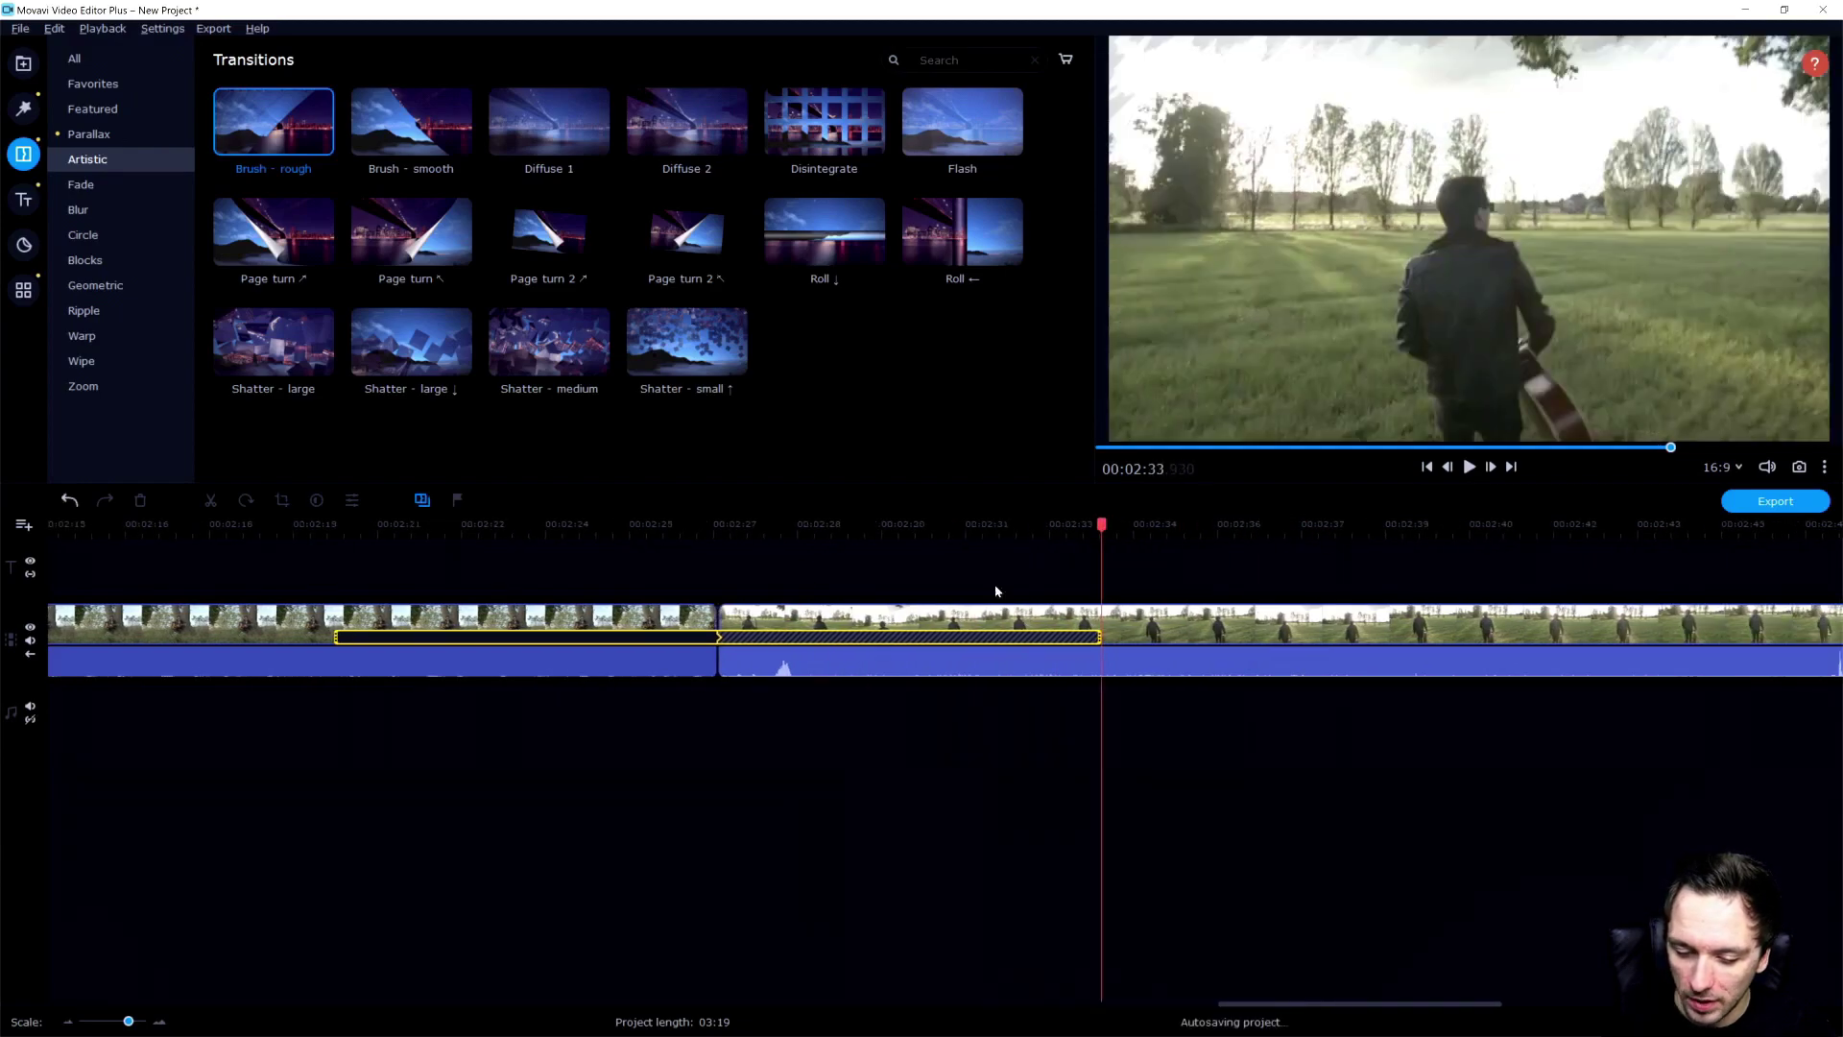
{"action": "scroll", "coordinate": [696, 546], "scroll_direction": "down", "scroll_amount": 1}
{"action": "left_click", "coordinate": [650, 525]}
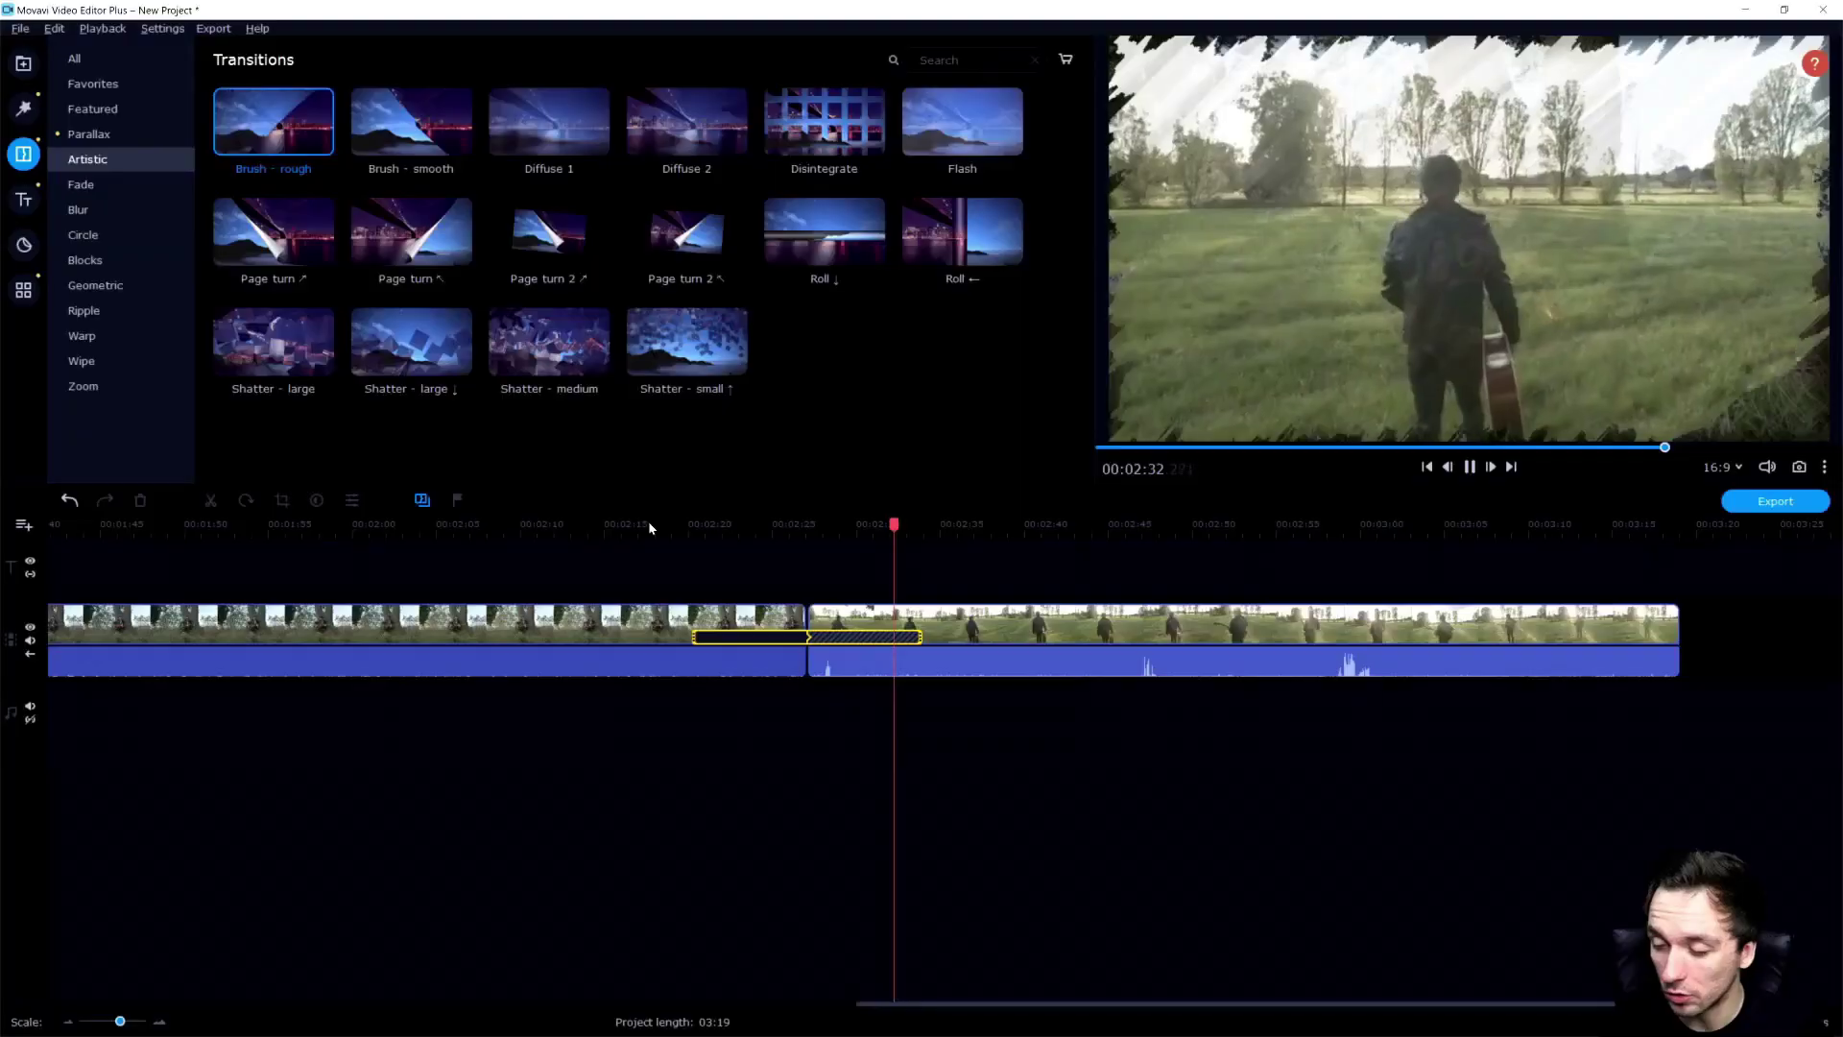
Step: Browse the Blur, Circle, Blocks, Geometric and Ripple transition categories
{"action": "left_click", "coordinate": [646, 525]}
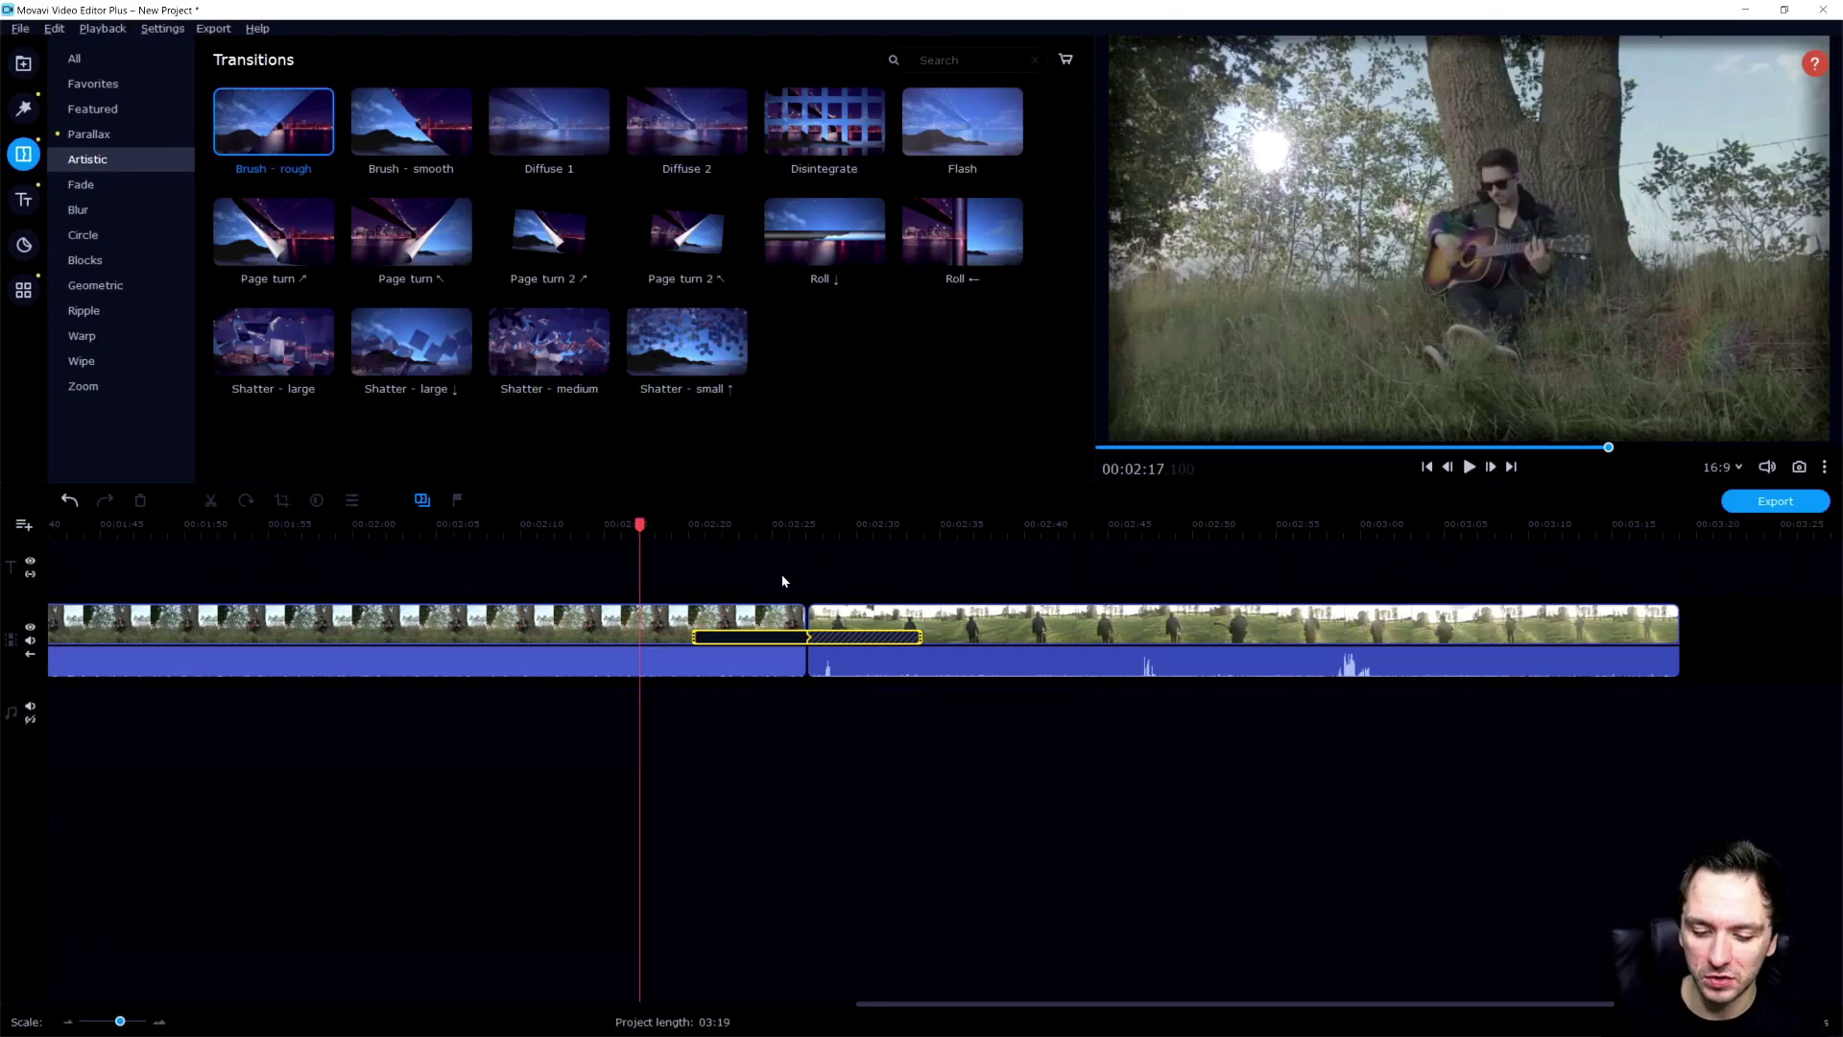
{"action": "left_click", "coordinate": [78, 209]}
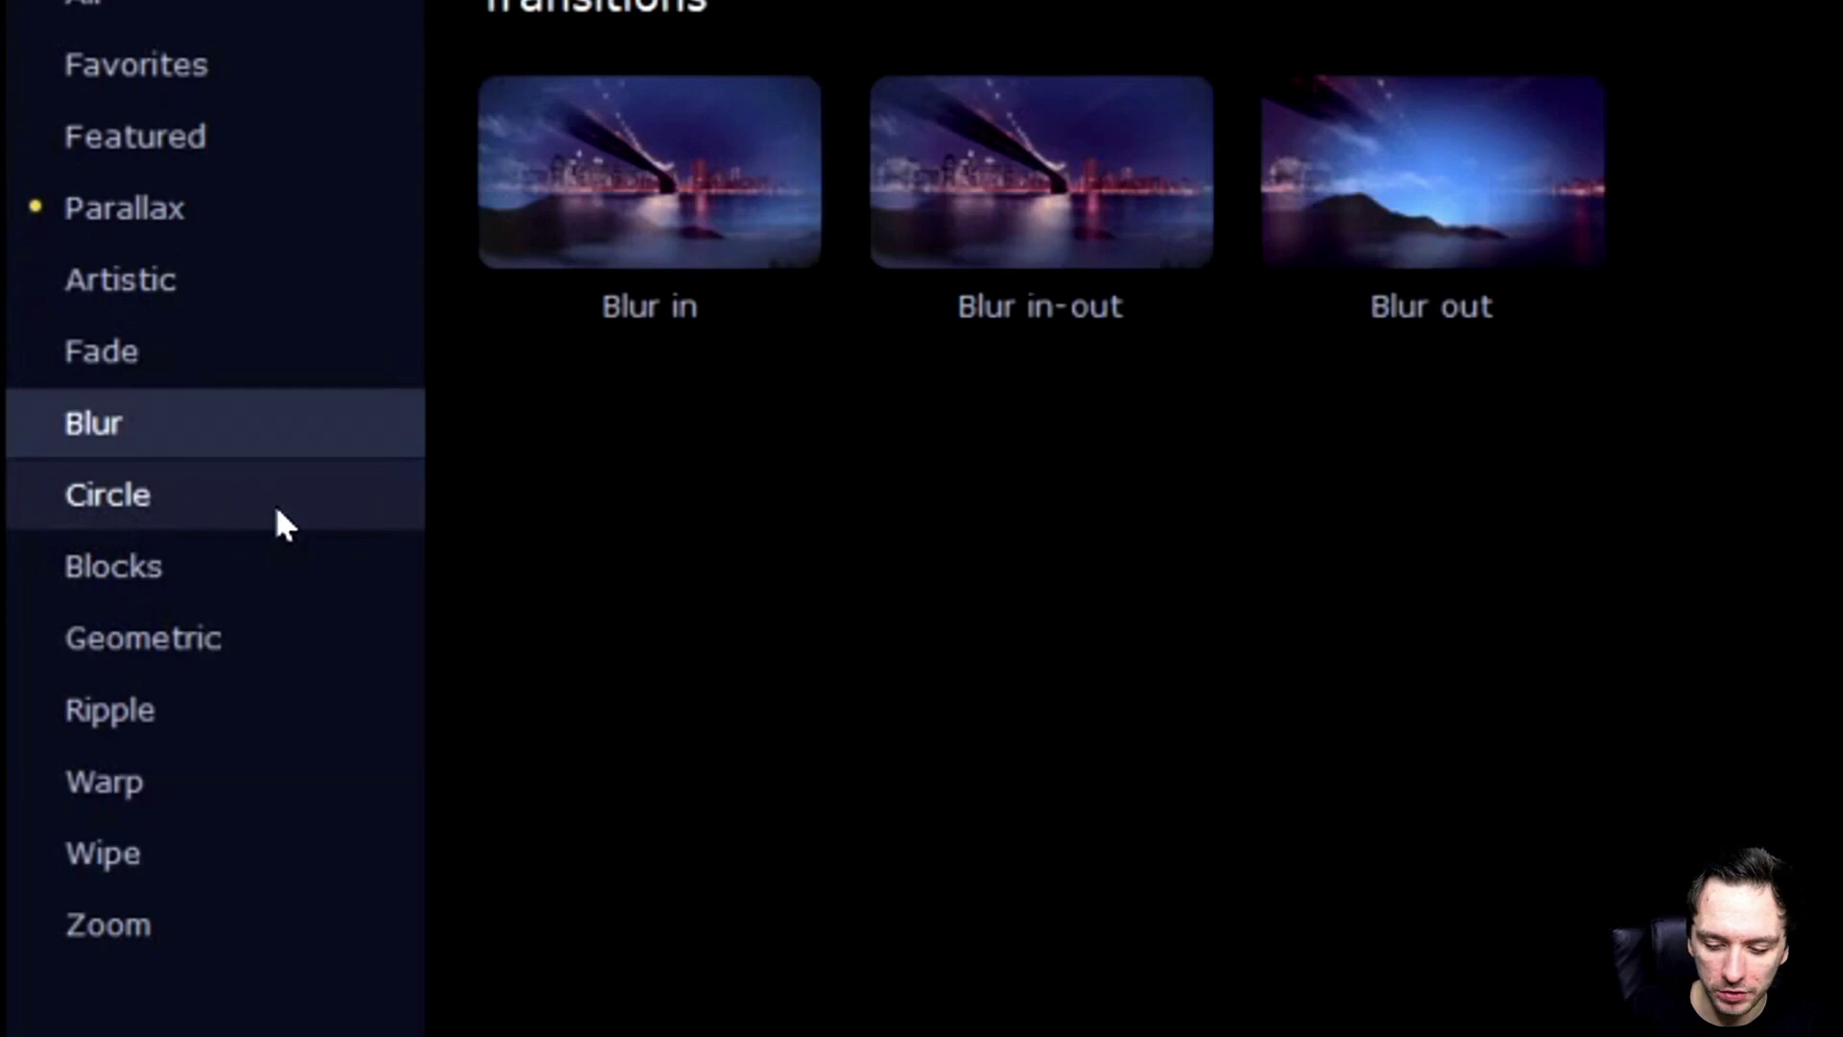
{"action": "left_click", "coordinate": [268, 506]}
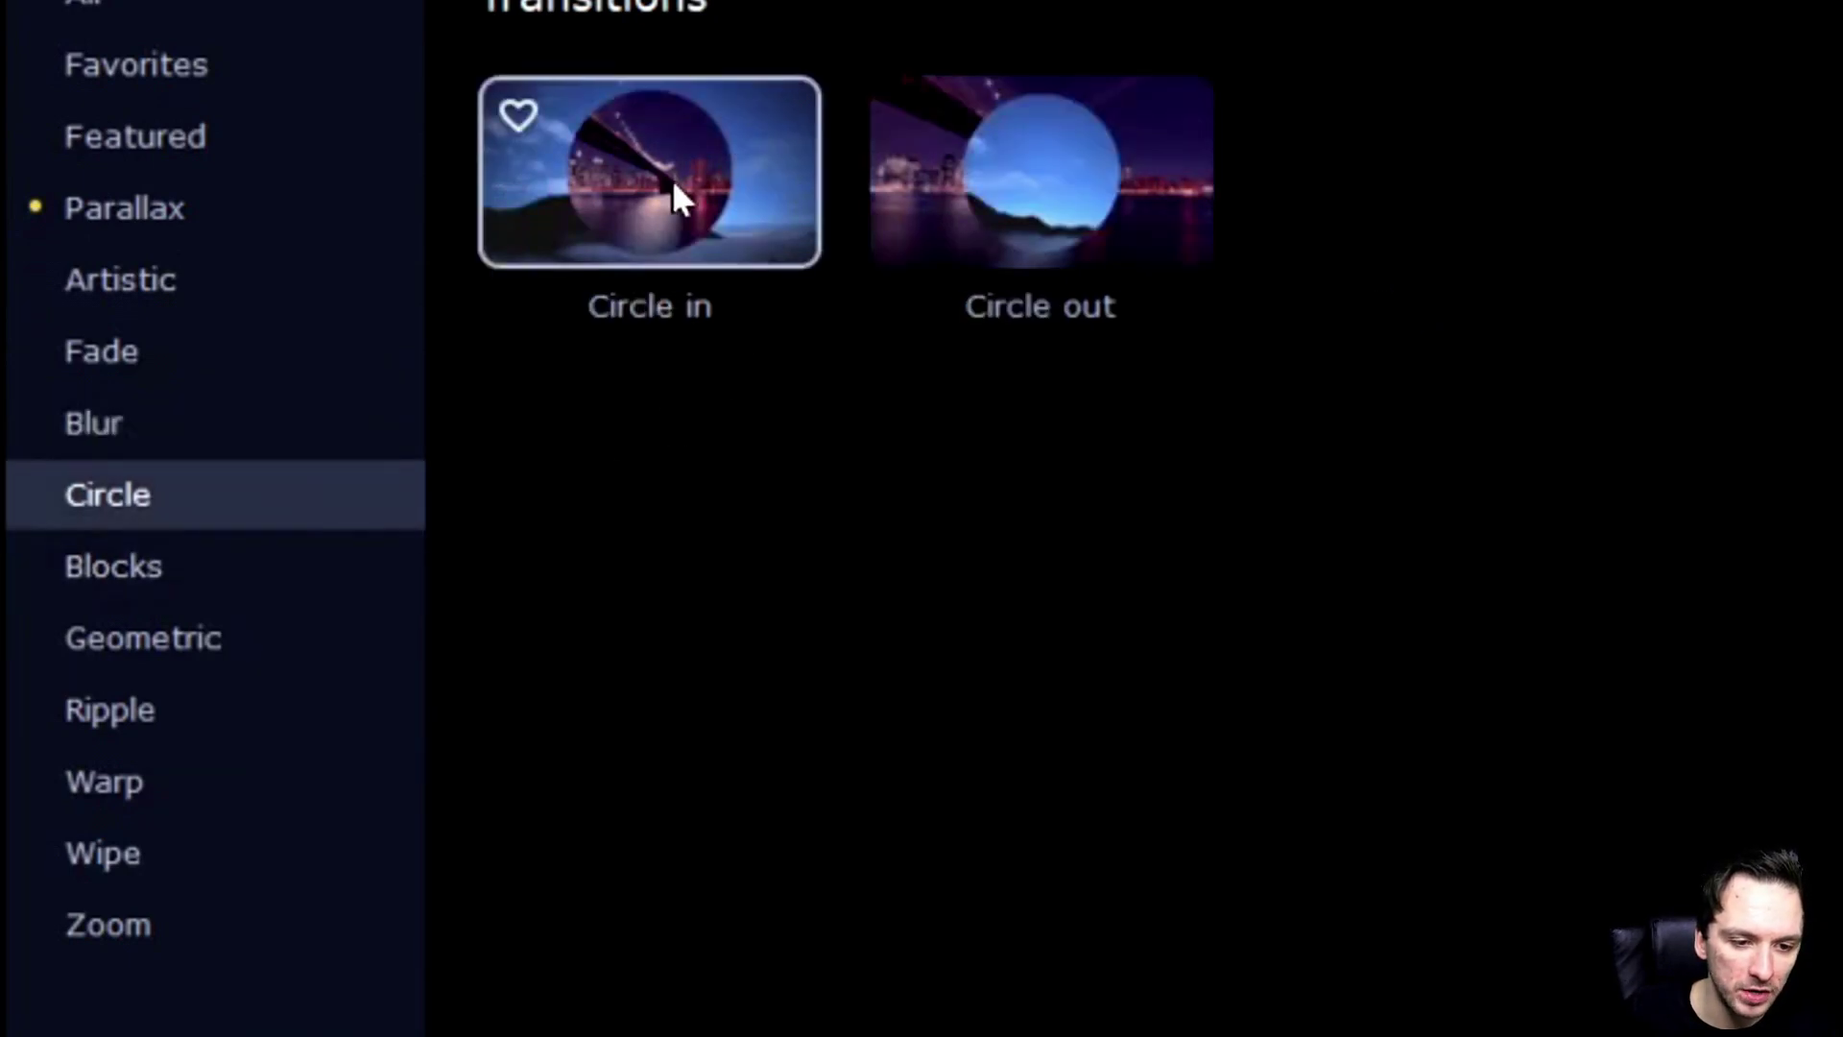
{"action": "left_click", "coordinate": [238, 565]}
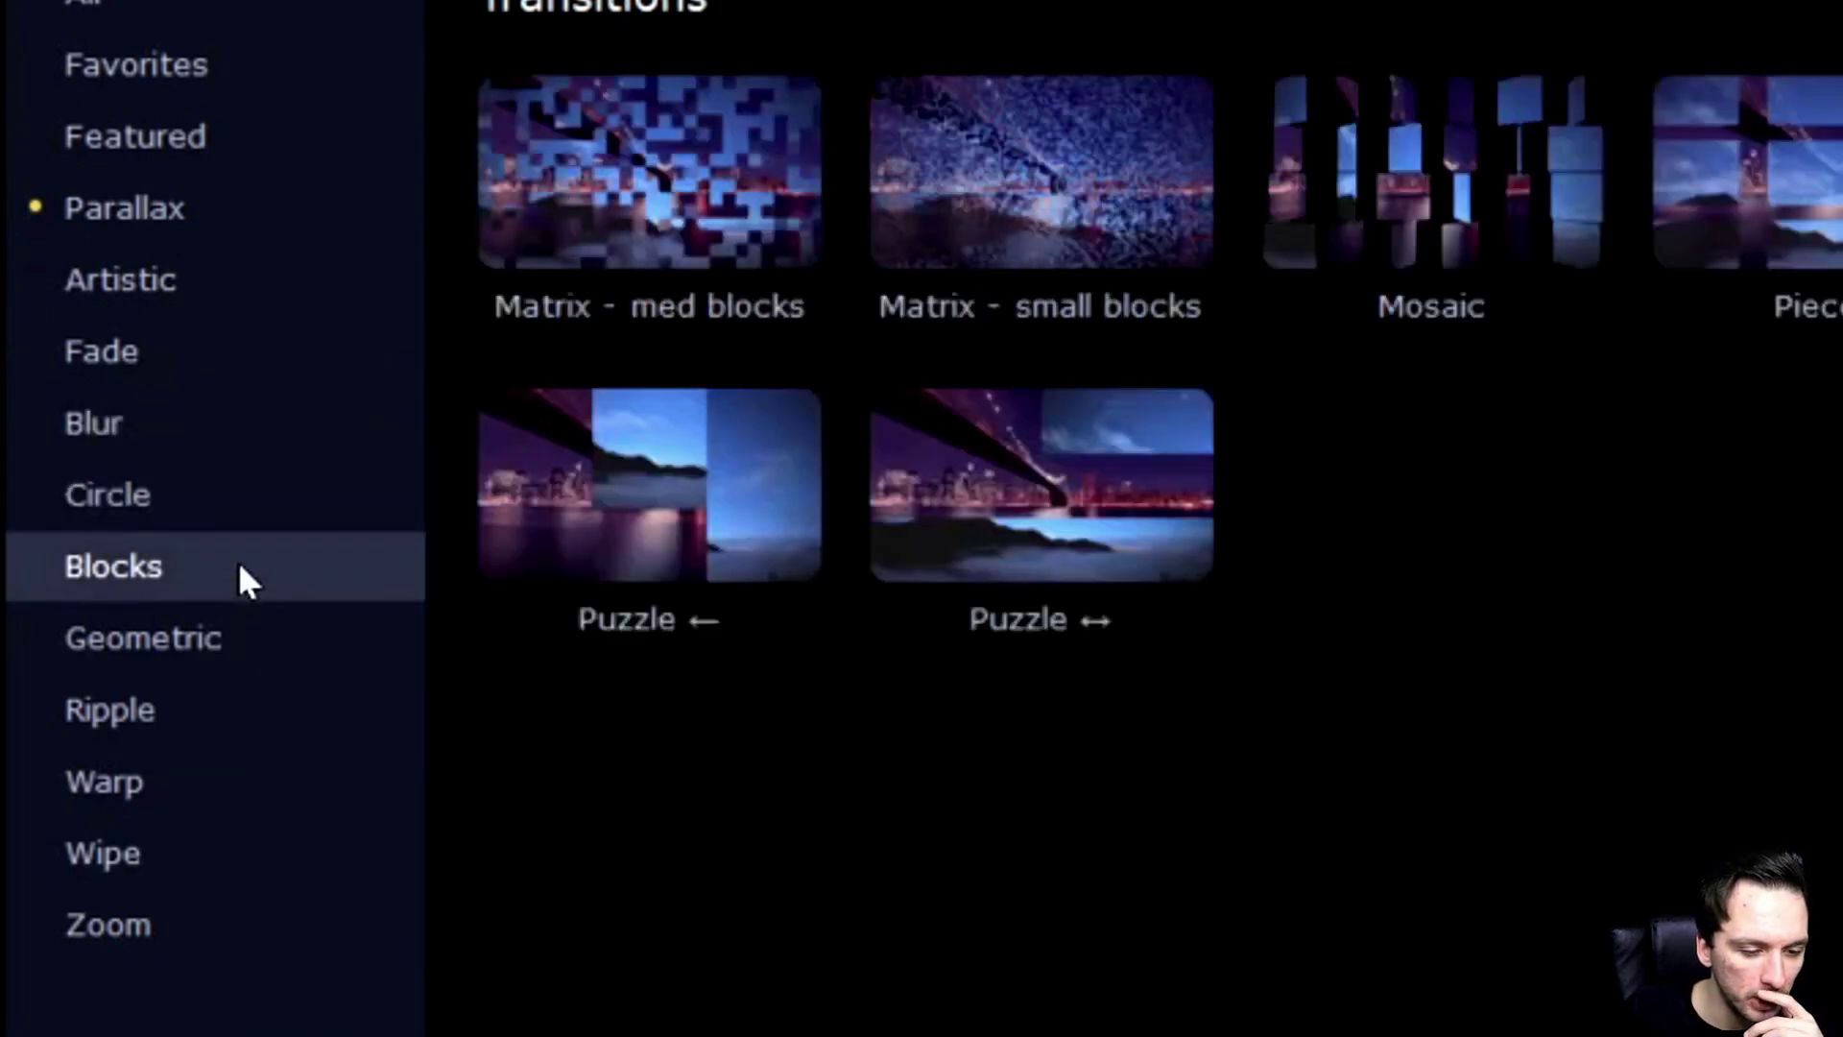
{"action": "left_click", "coordinate": [289, 640]}
{"action": "left_click", "coordinate": [275, 734]}
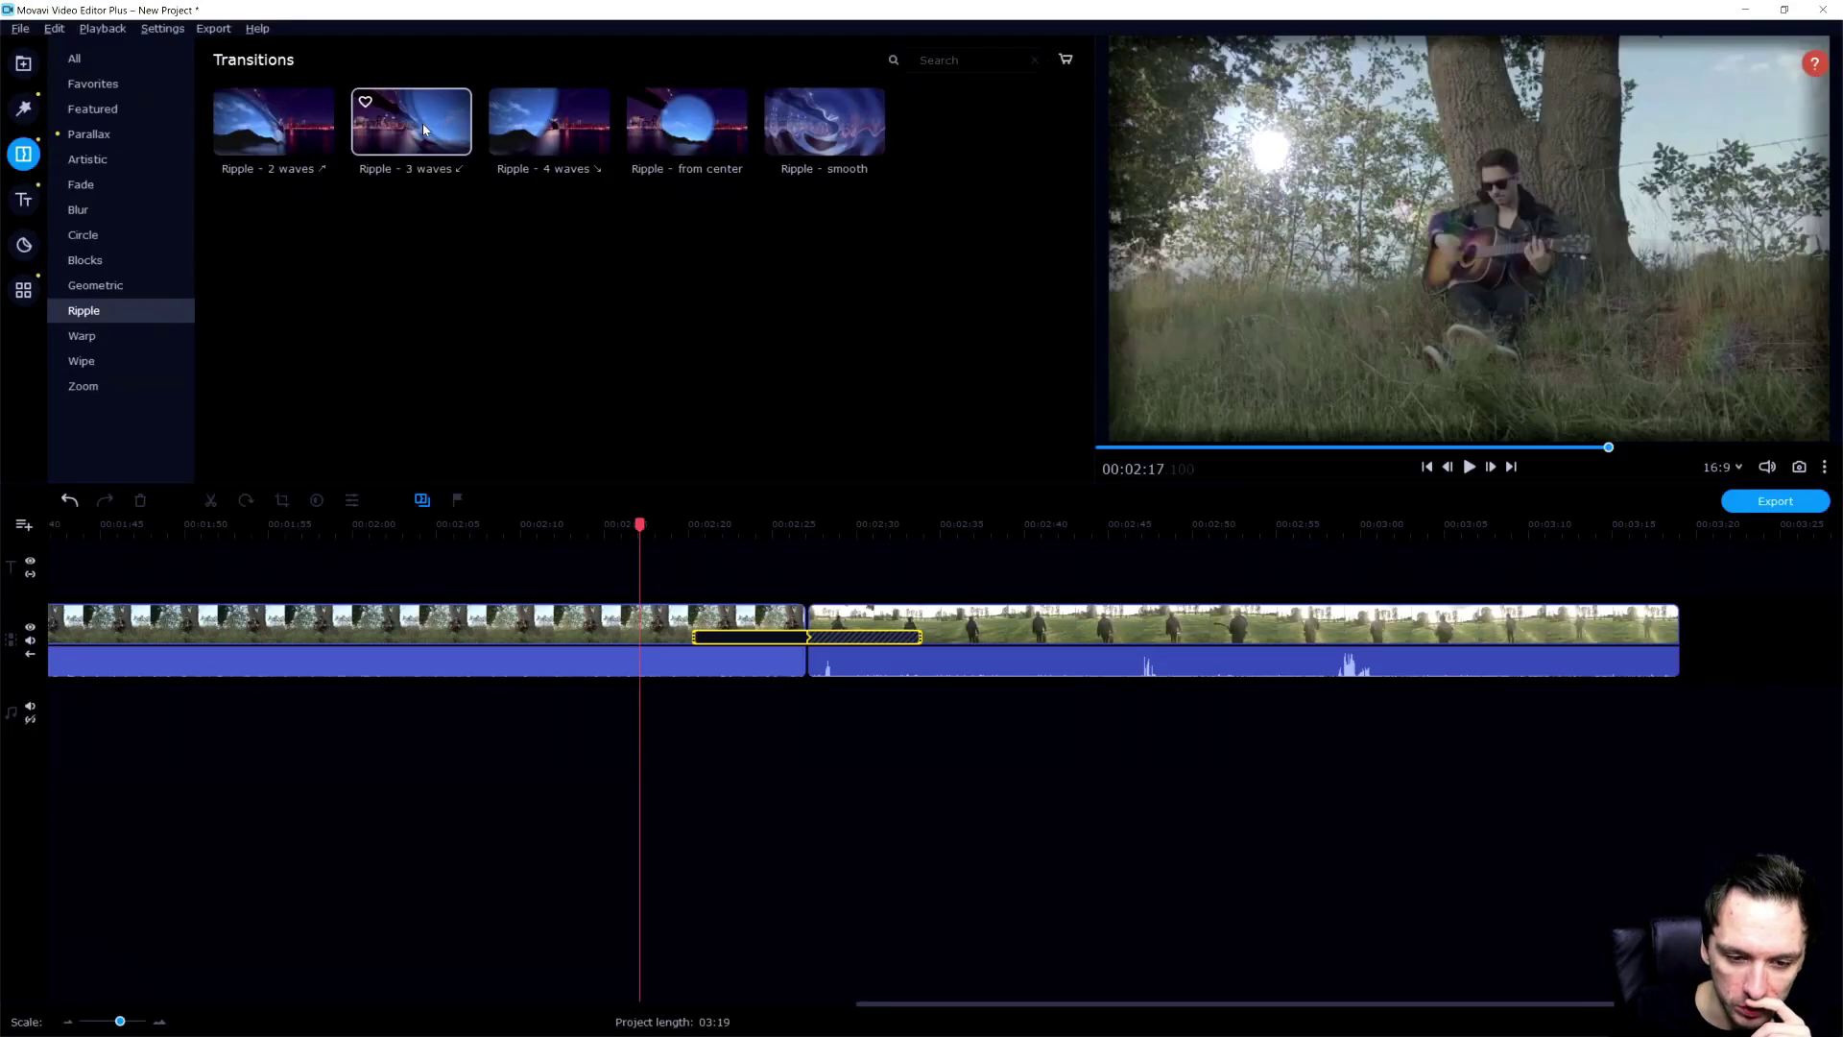
Step: Replace the junction transition with Ripple - 3 waves and preview it
{"action": "left_click_drag", "start_coordinate": [424, 129], "coordinate": [806, 641]}
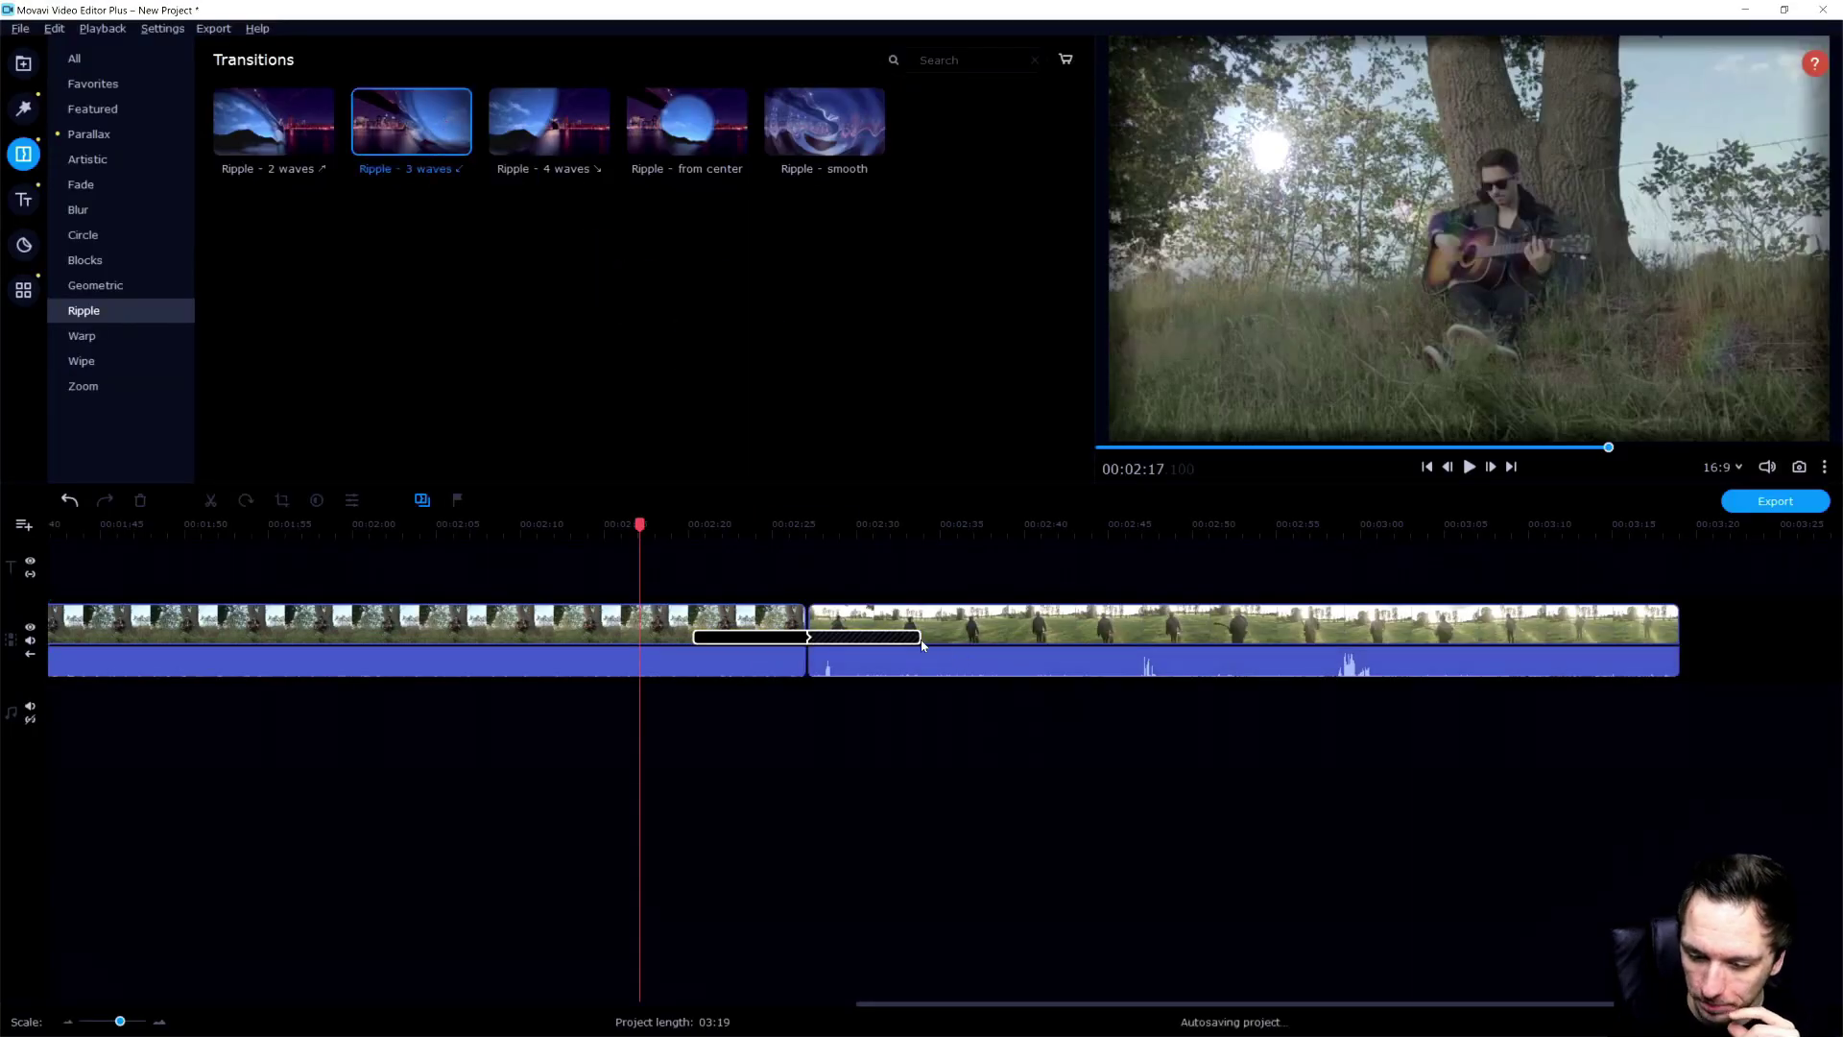
{"action": "left_click", "coordinate": [720, 635]}
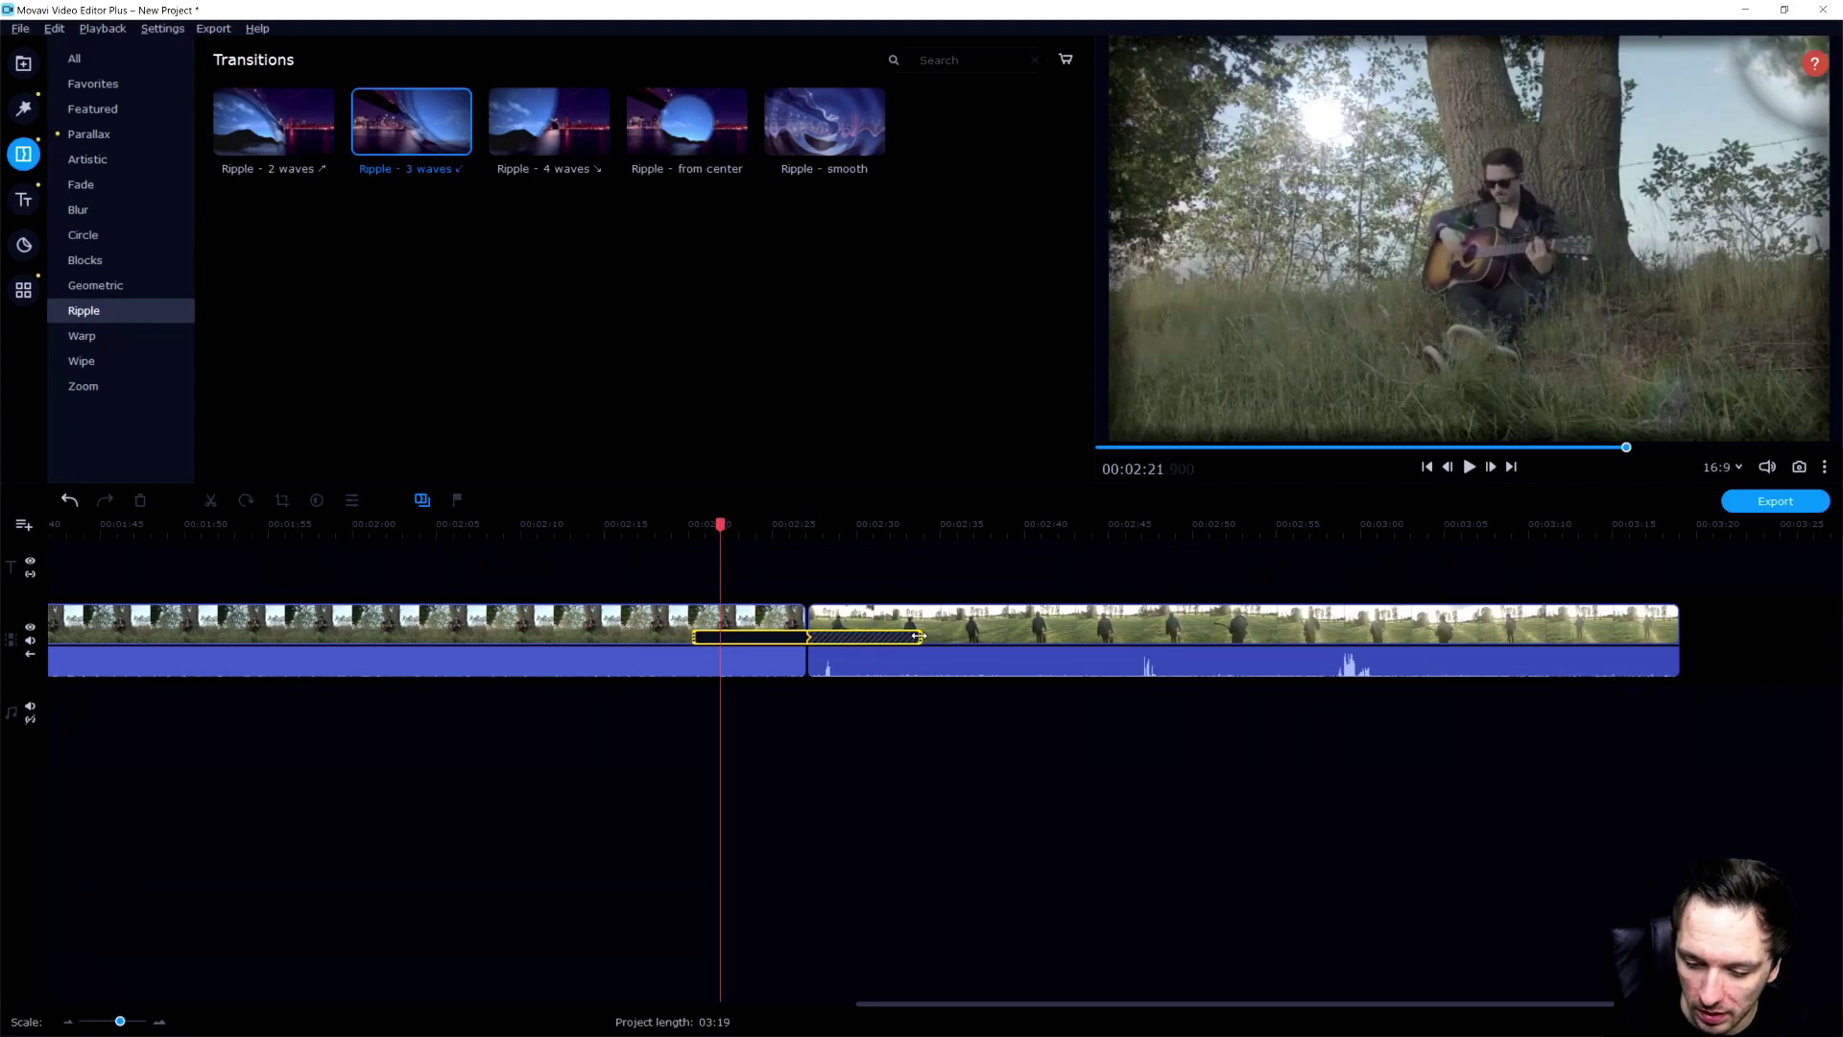
{"action": "left_click", "coordinate": [859, 526]}
{"action": "left_click", "coordinate": [732, 526]}
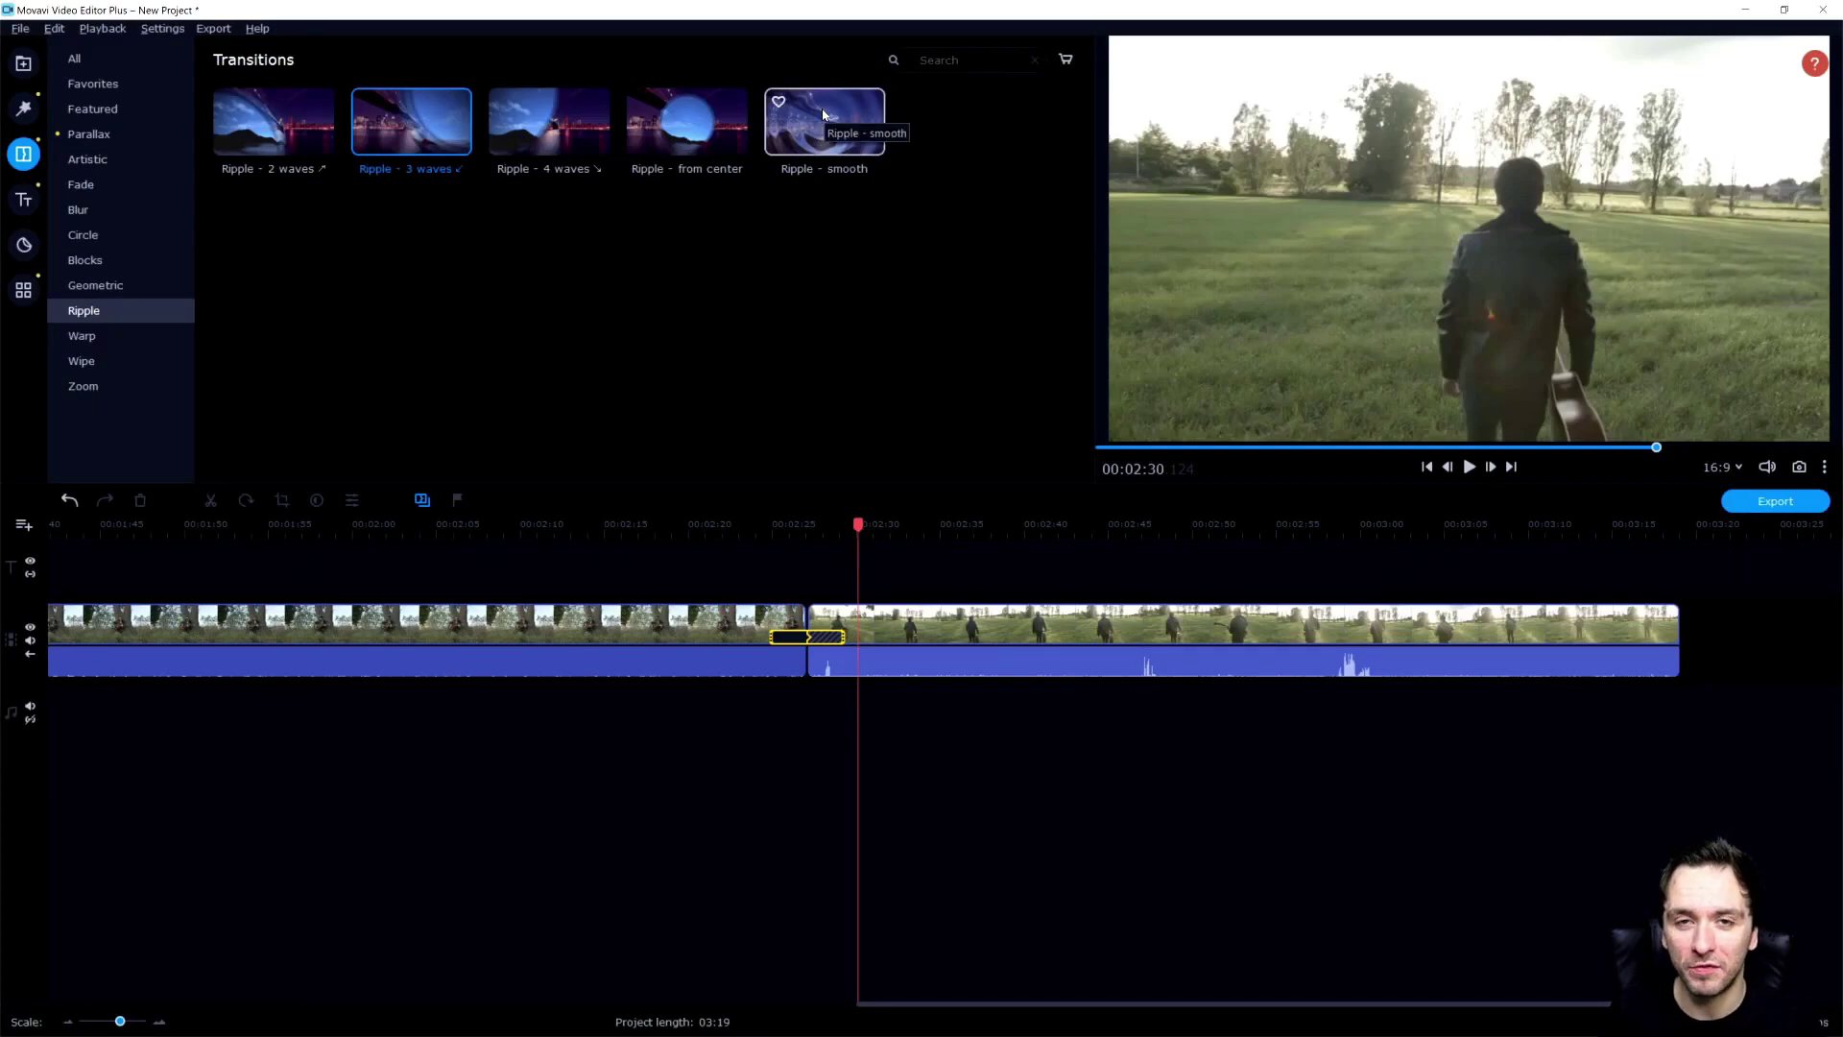
Step: Swap in Ripple - smooth, play it through, then browse Warp and Wipe transitions
{"action": "left_click_drag", "start_coordinate": [824, 121], "coordinate": [807, 637]}
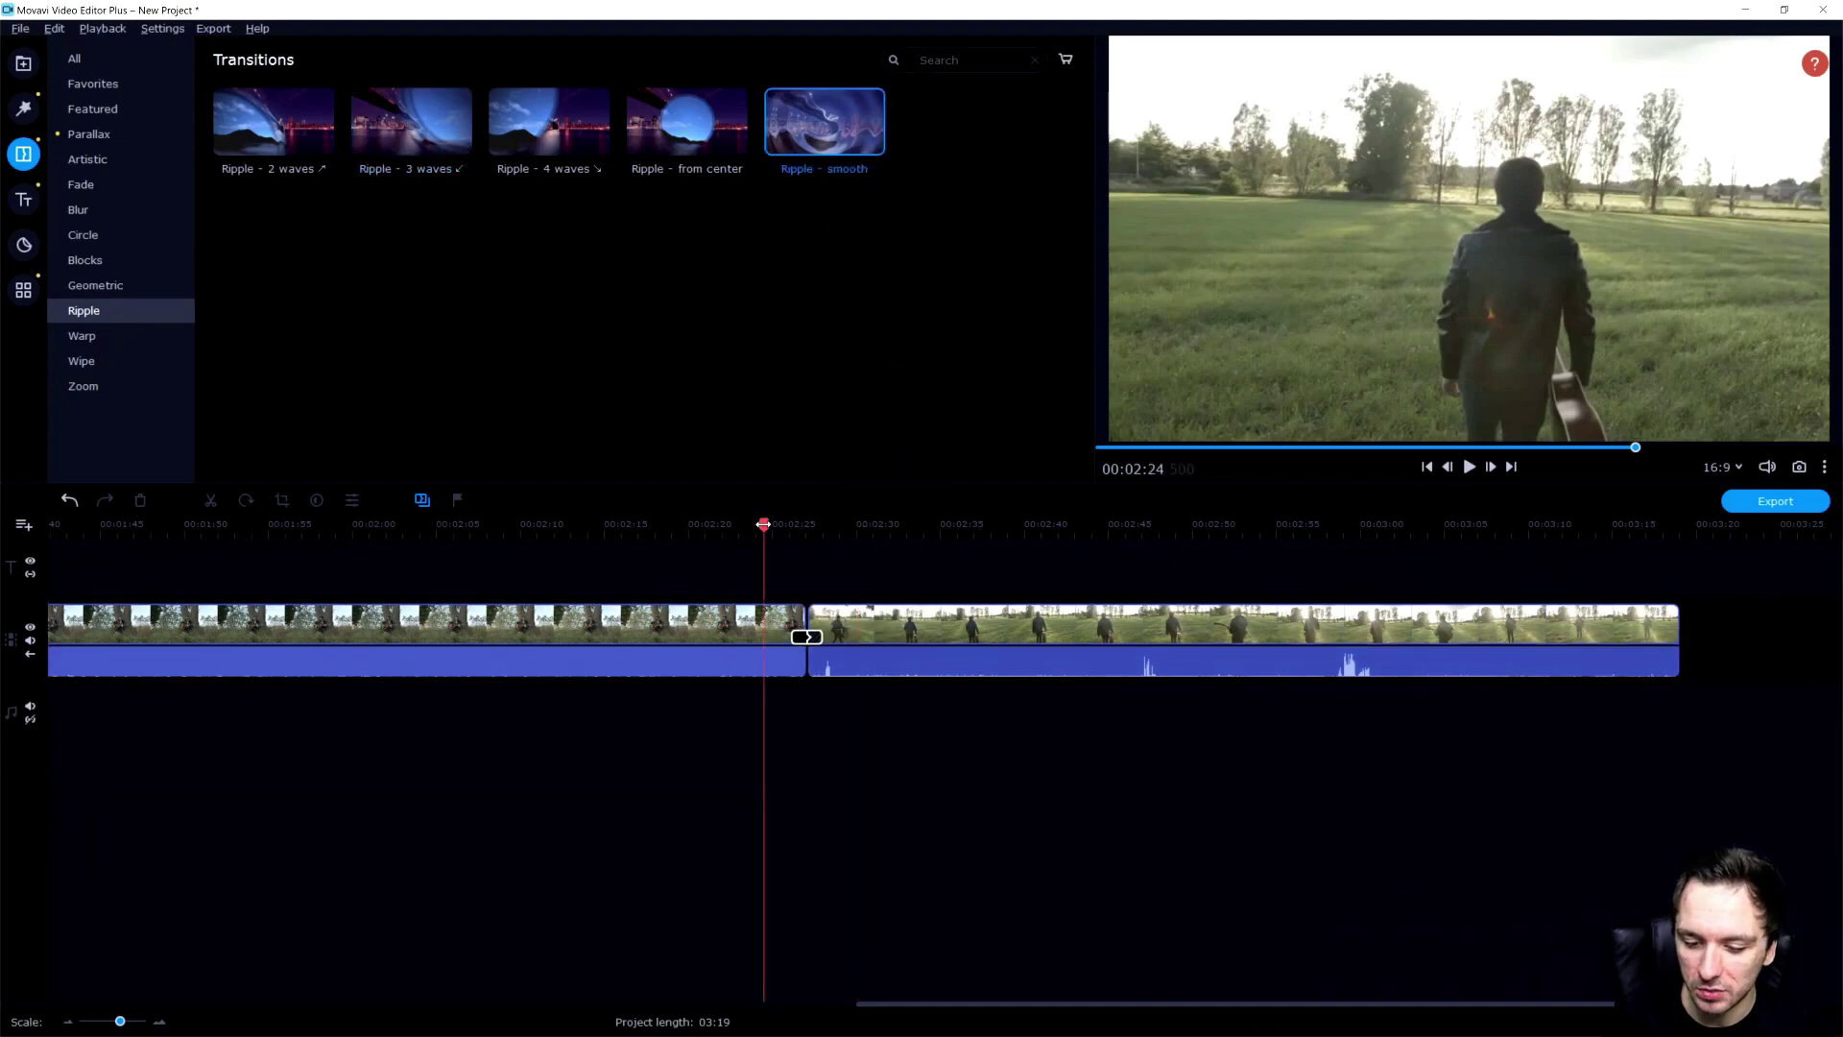
{"action": "key", "text": "space"}
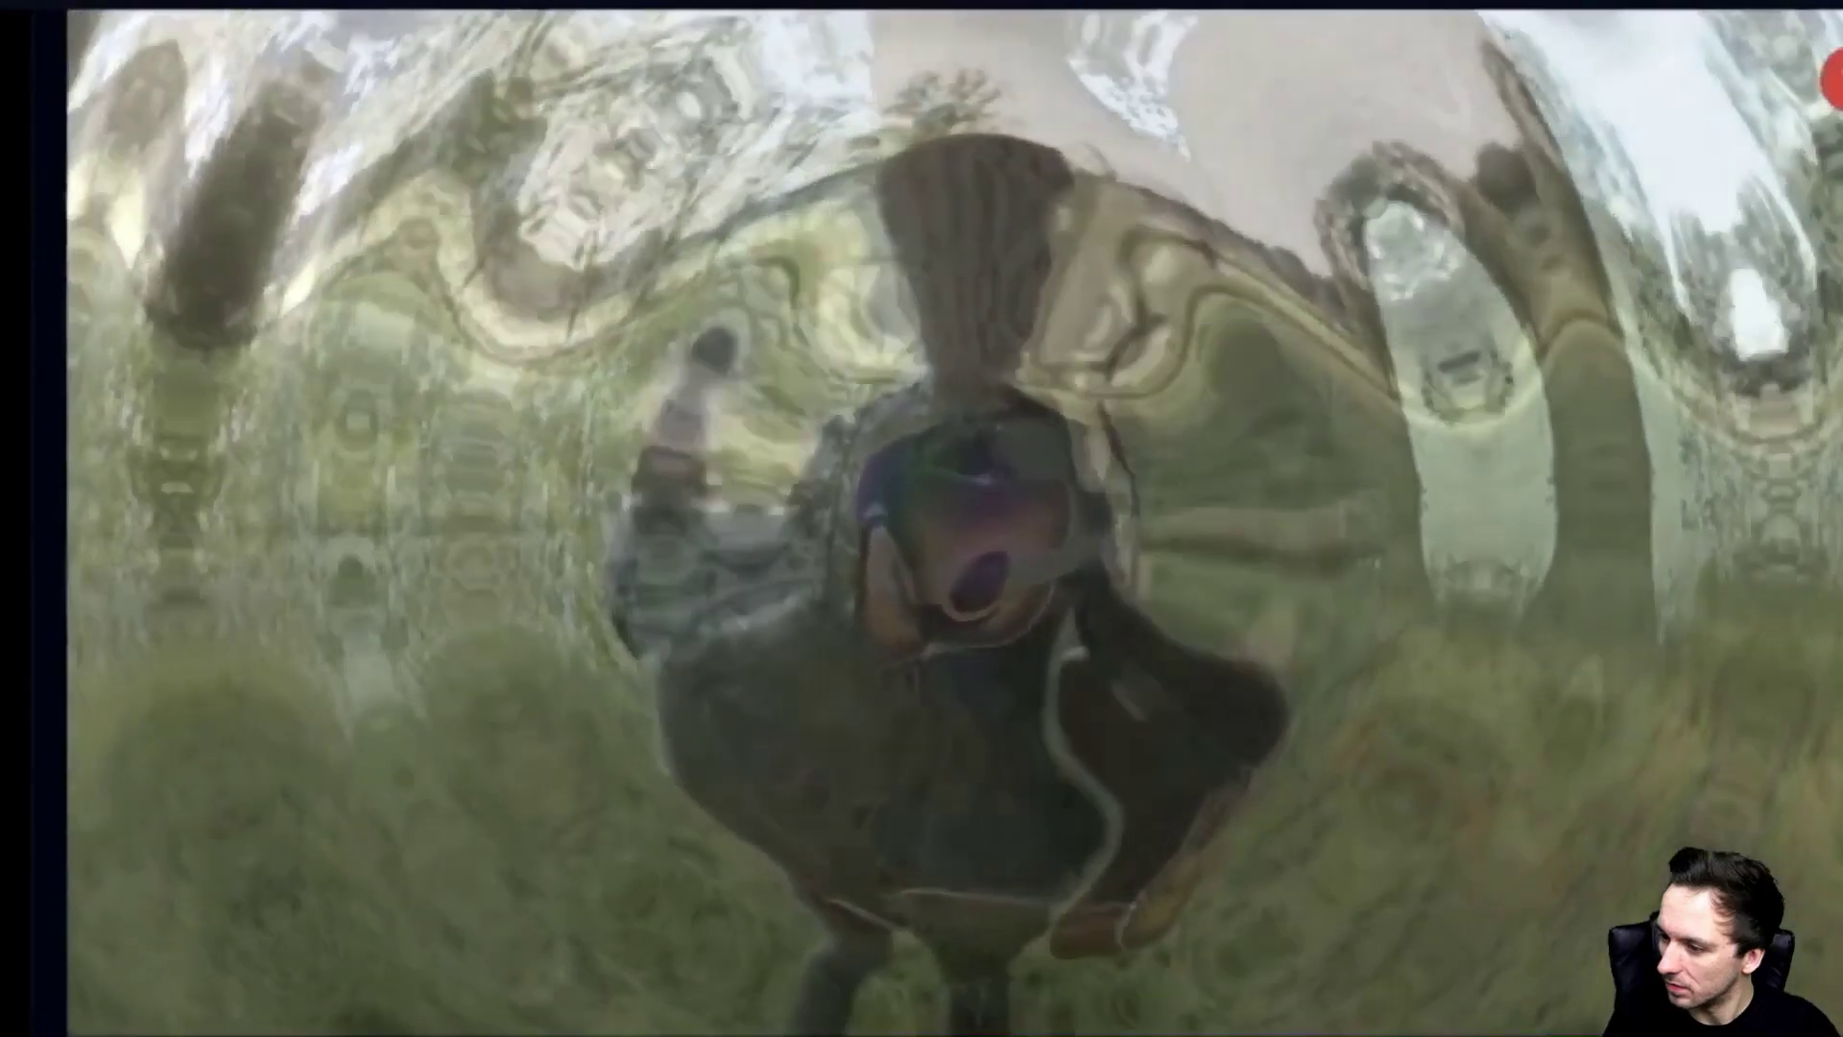
{"action": "key", "text": "space"}
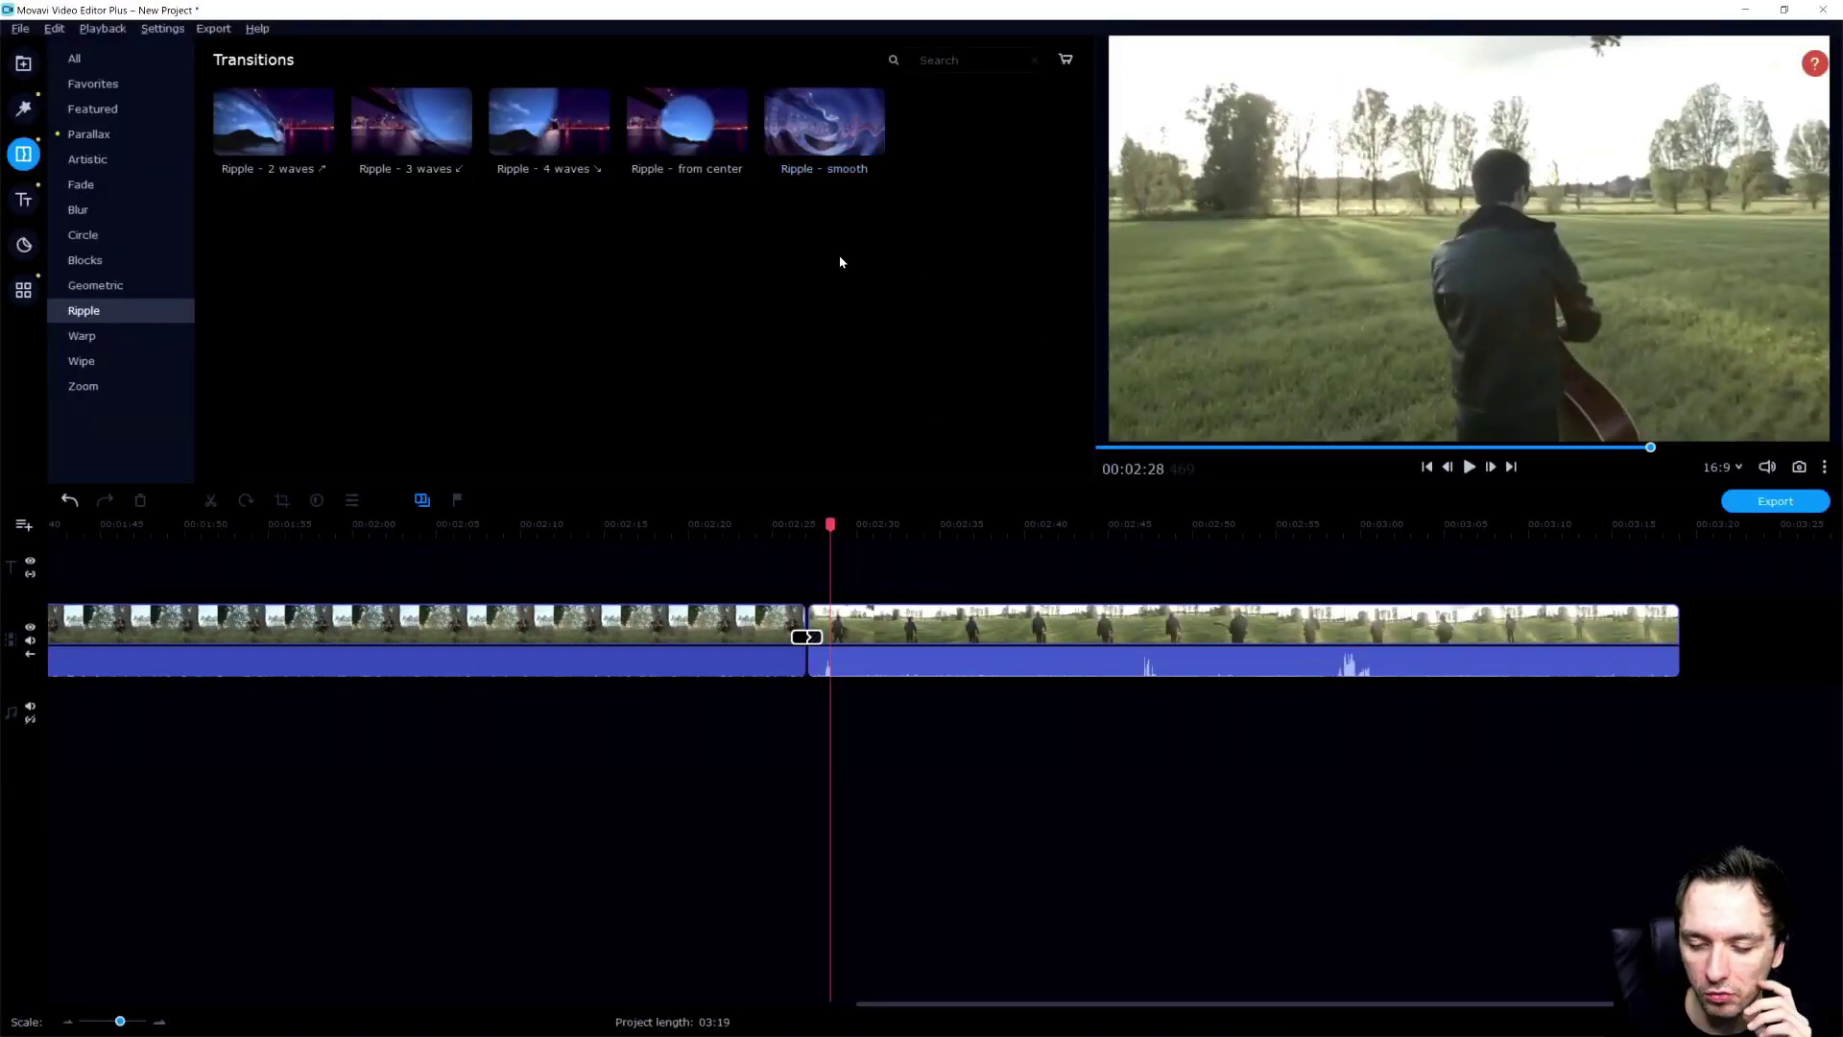
{"action": "left_click", "coordinate": [112, 336]}
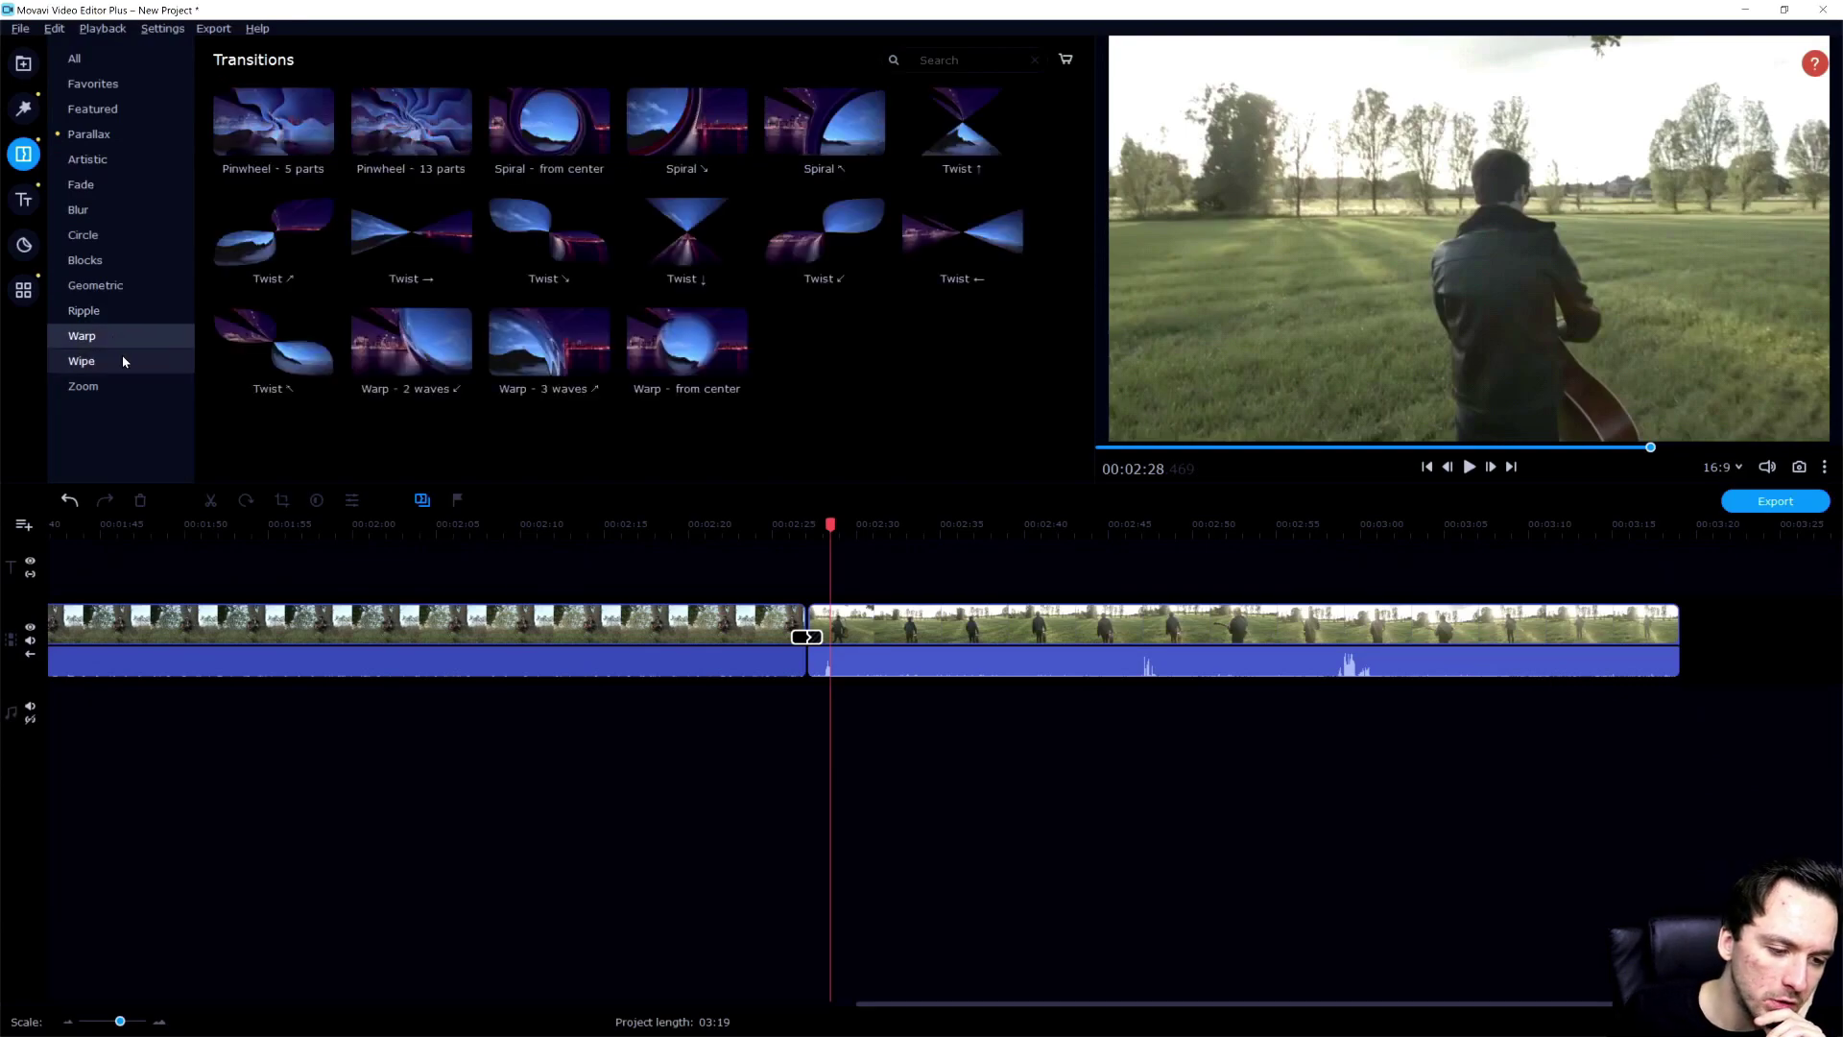
{"action": "left_click", "coordinate": [123, 357]}
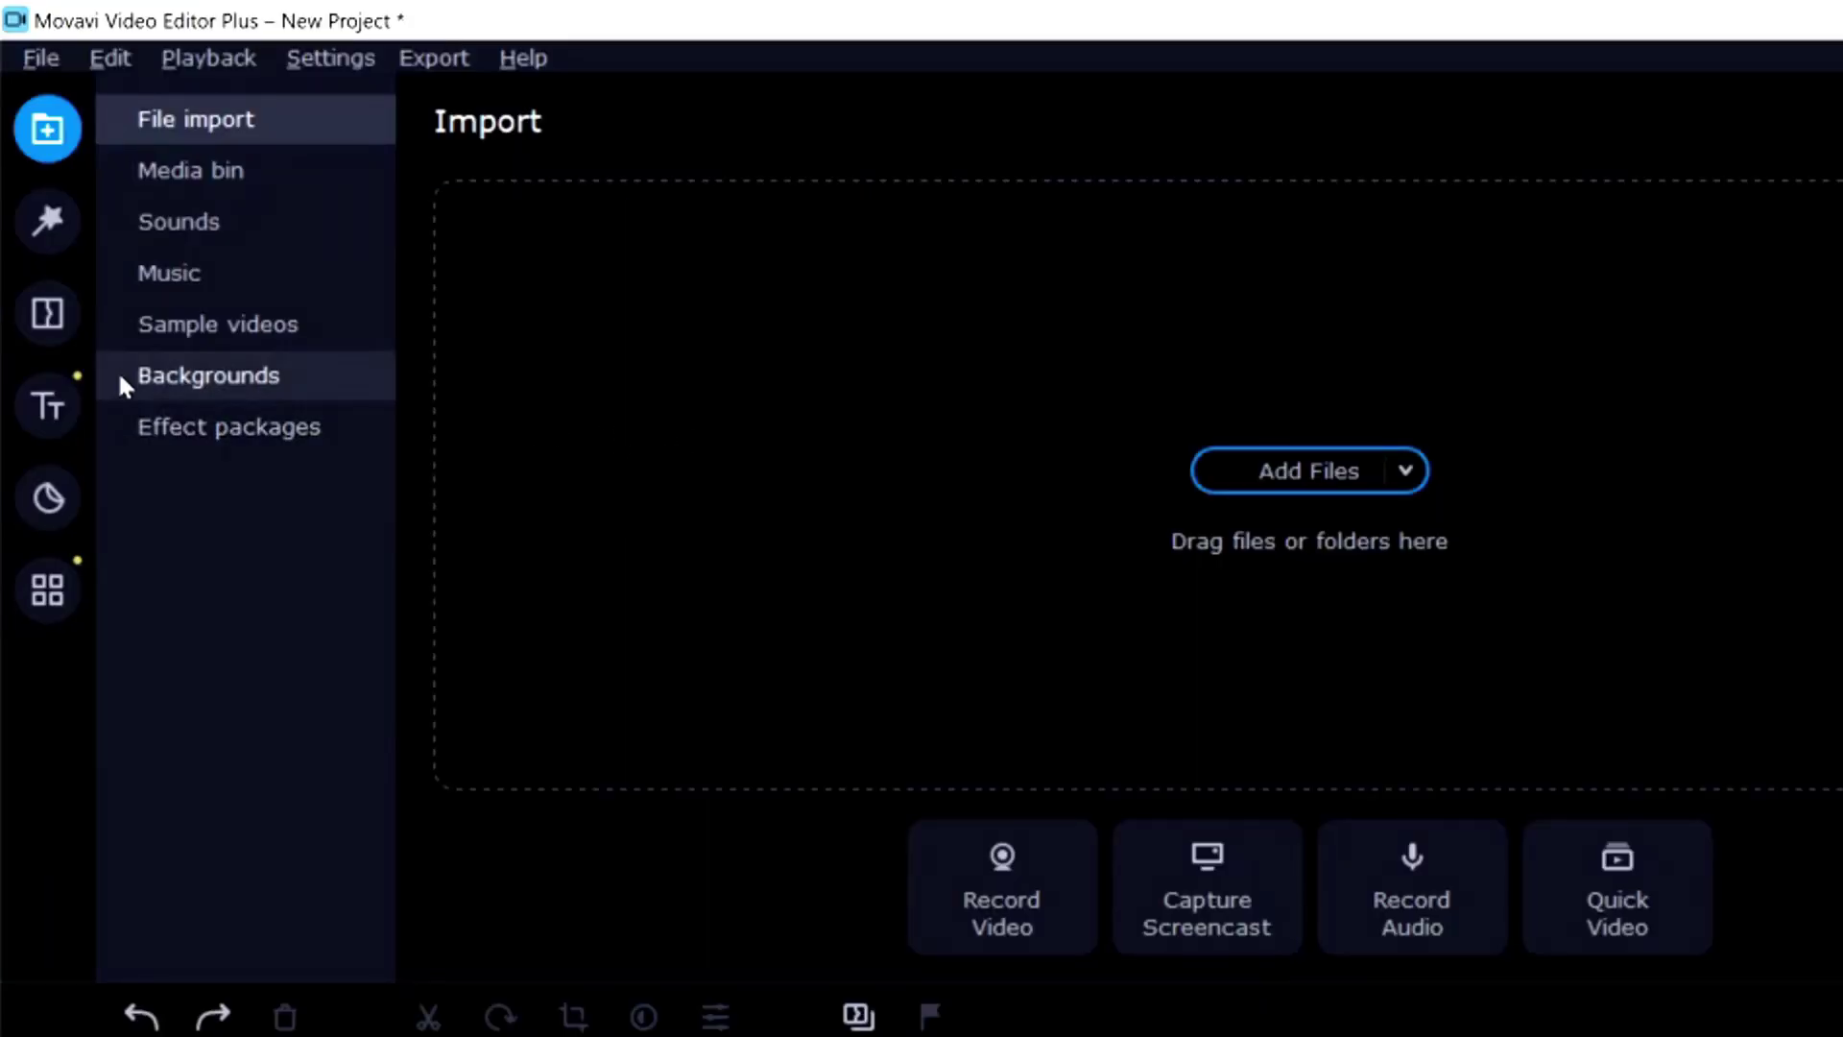
Step: Browse the Adjustments, Artistic, Flying objects, Light leaks and Blur filters
{"action": "left_click", "coordinate": [48, 220]}
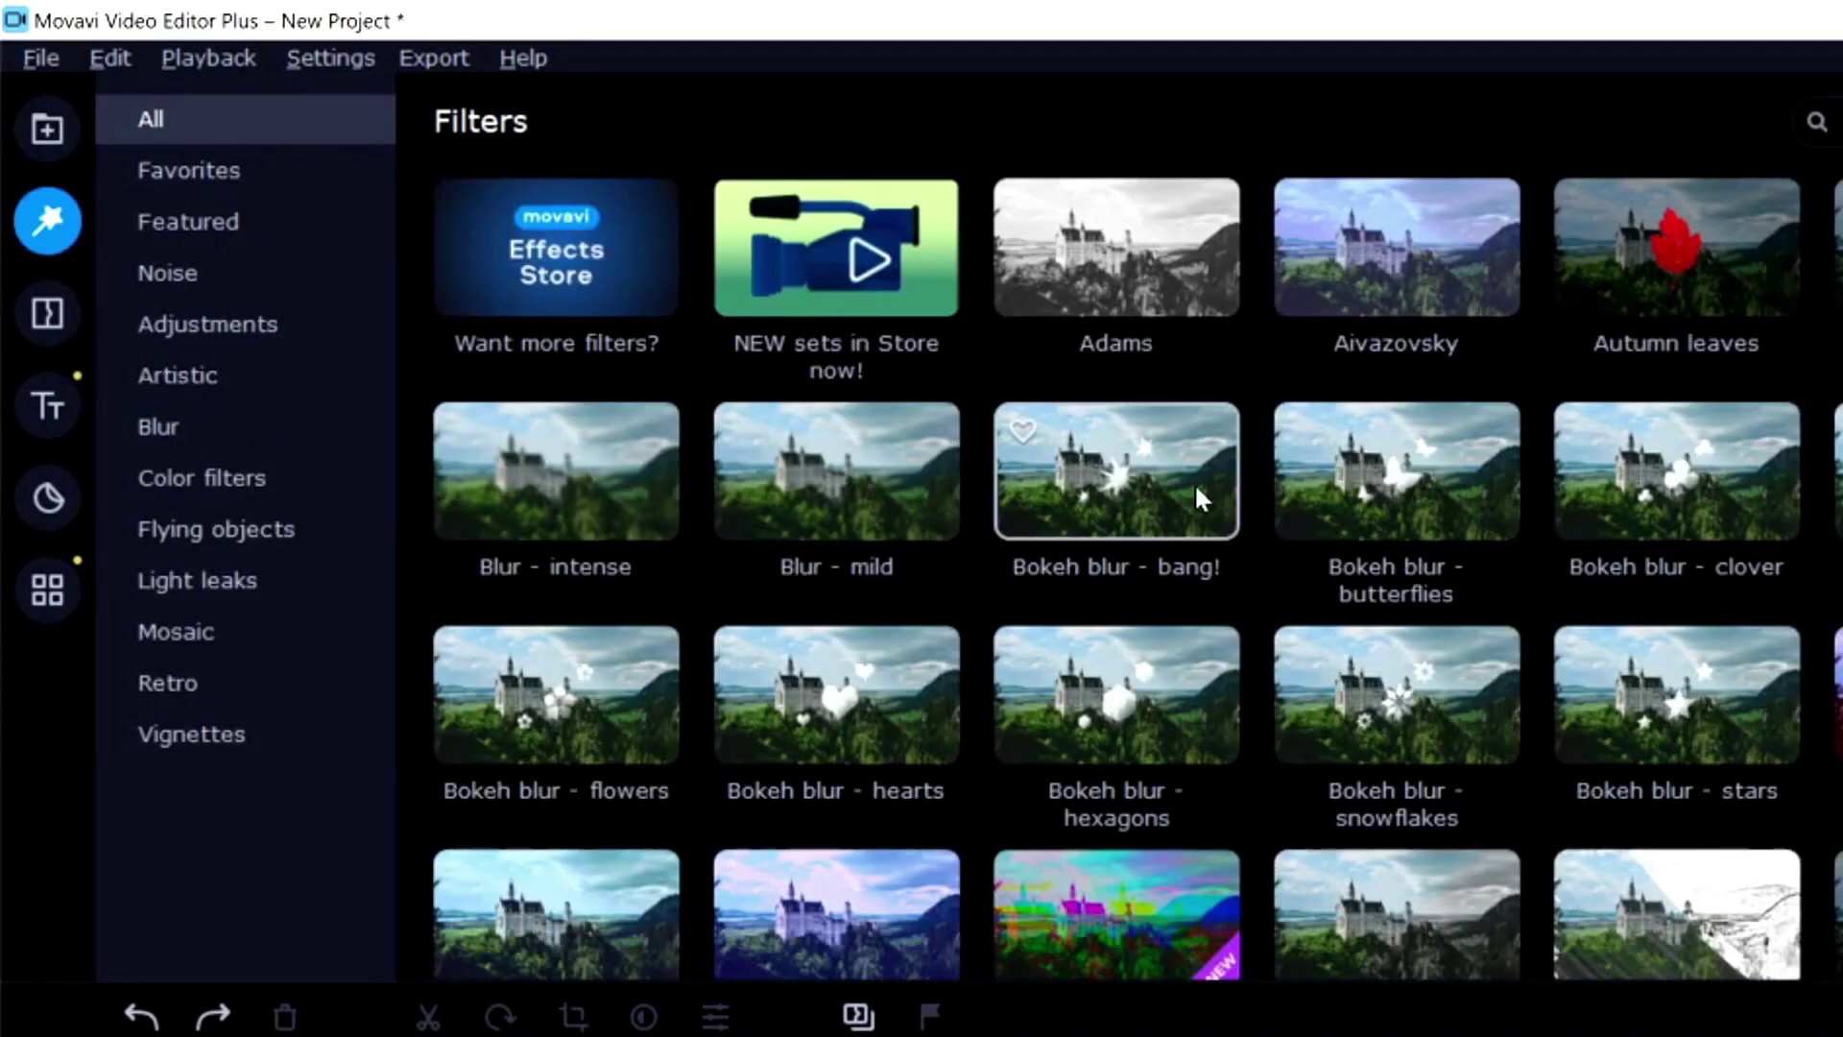
{"action": "scroll", "coordinate": [1239, 566], "scroll_direction": "down", "scroll_amount": 2}
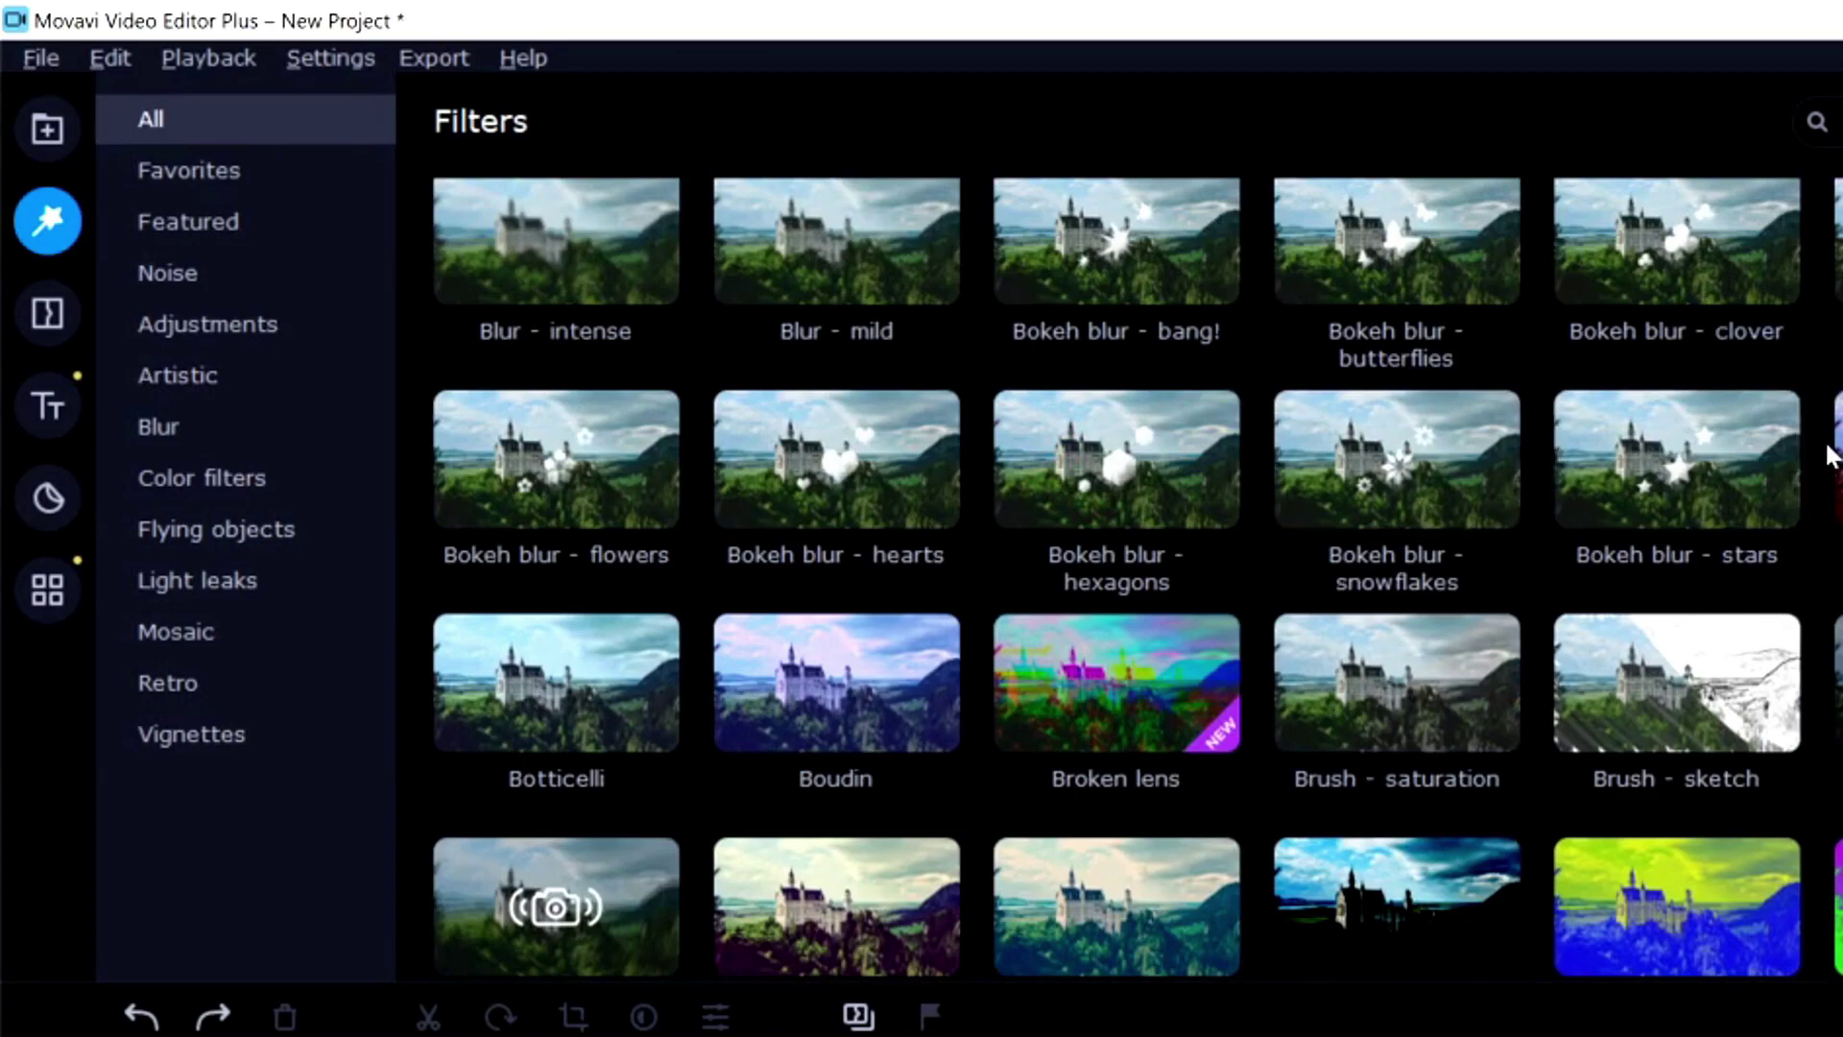
{"action": "left_click", "coordinate": [207, 325]}
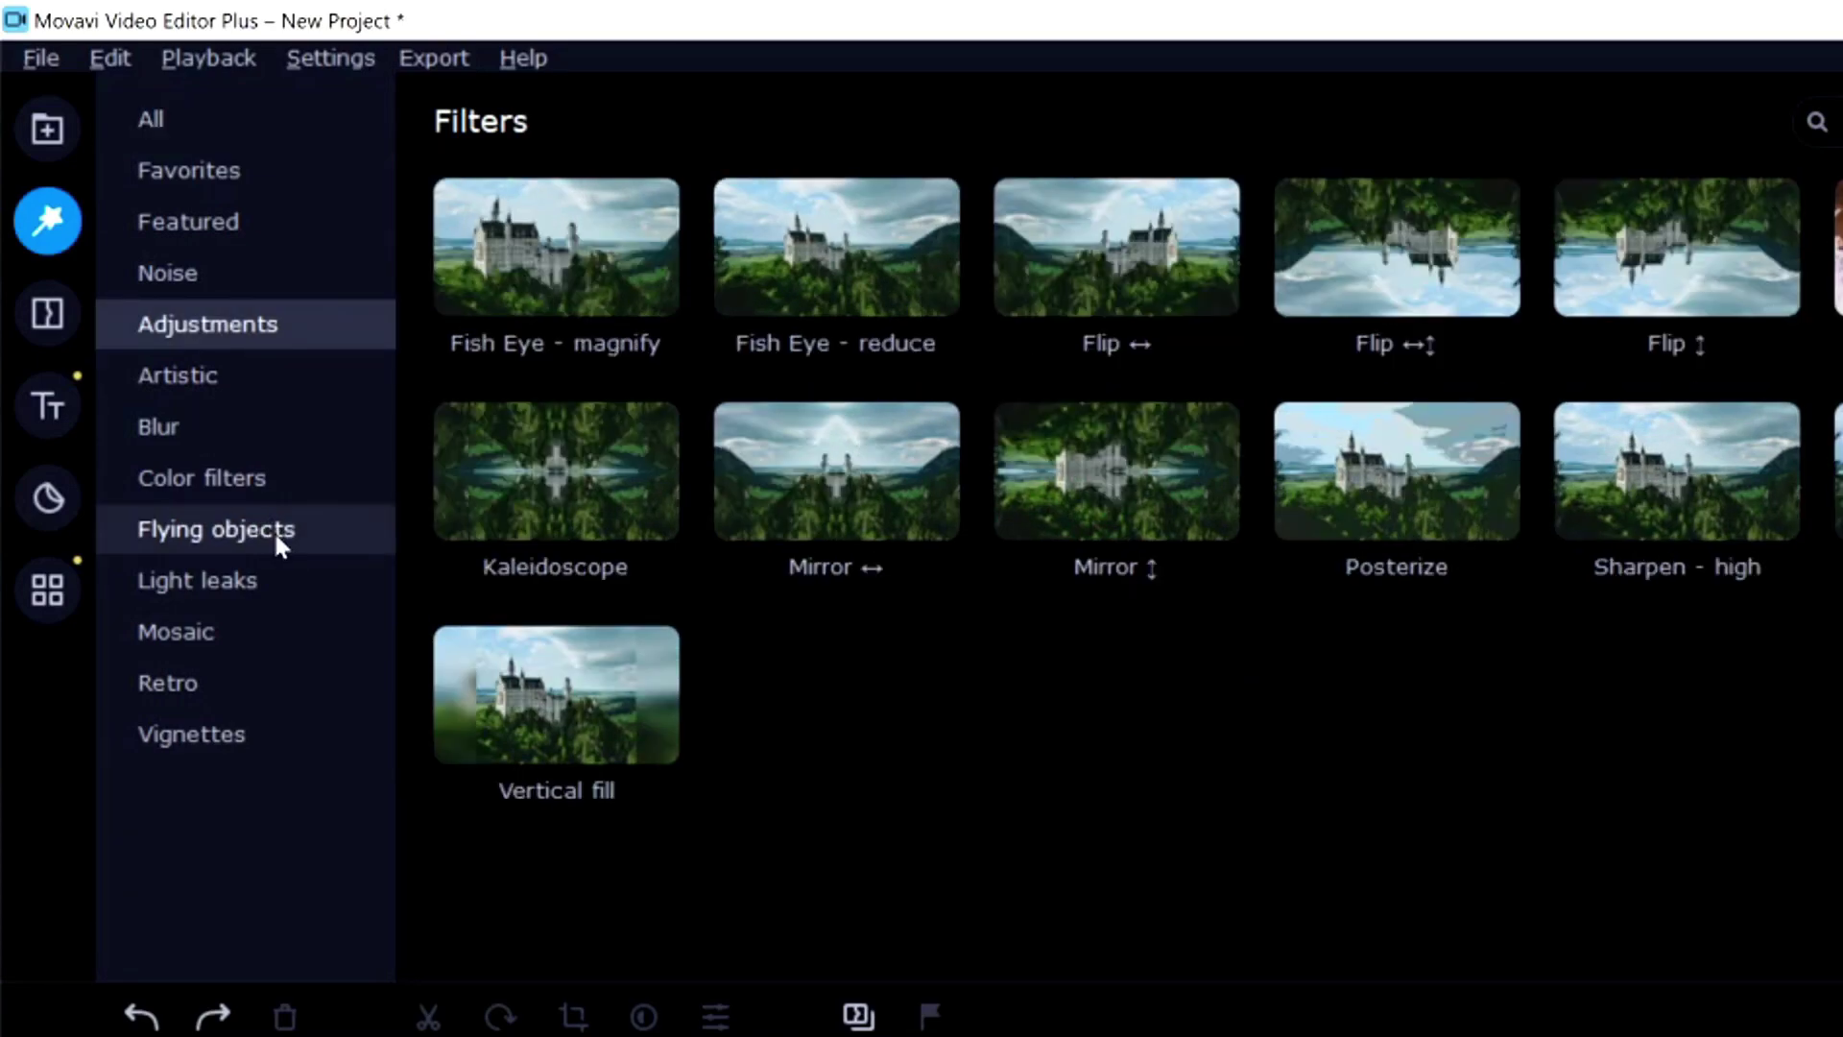
{"action": "left_click", "coordinate": [319, 382]}
{"action": "left_click", "coordinate": [296, 527]}
{"action": "left_click", "coordinate": [288, 581]}
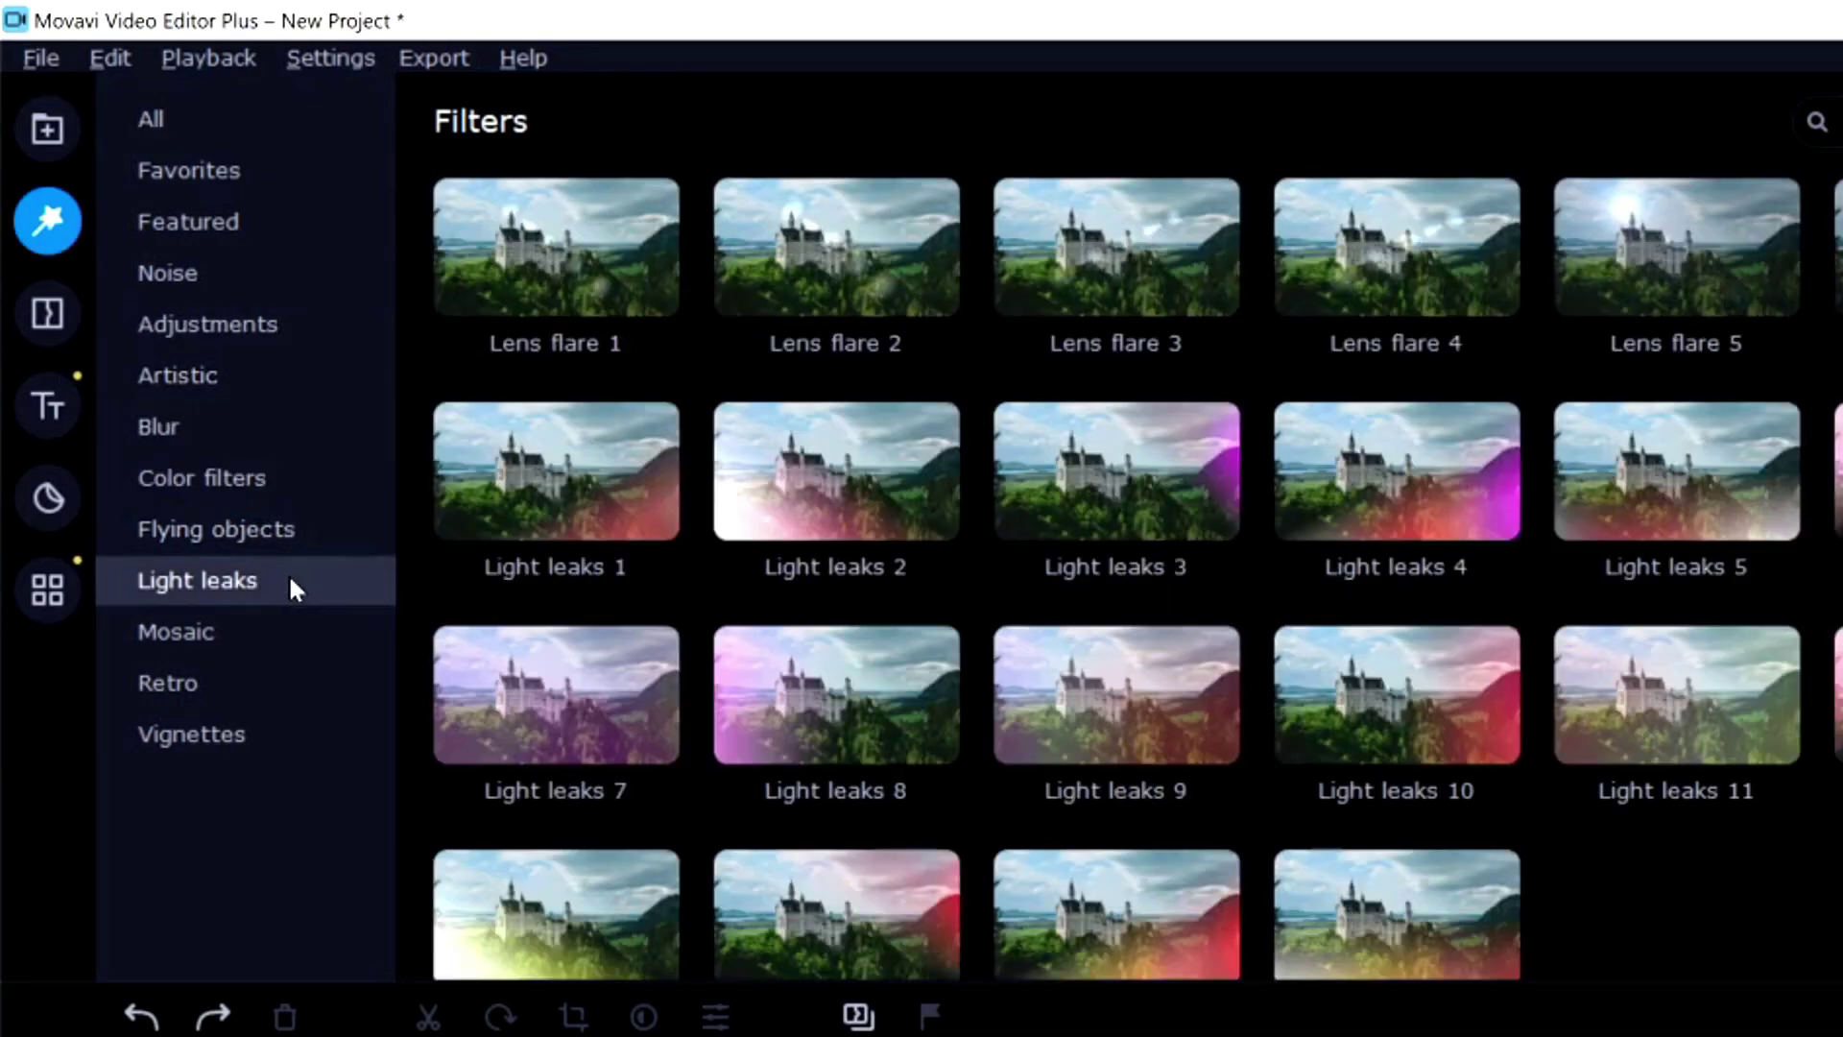
{"action": "left_click", "coordinate": [294, 434]}
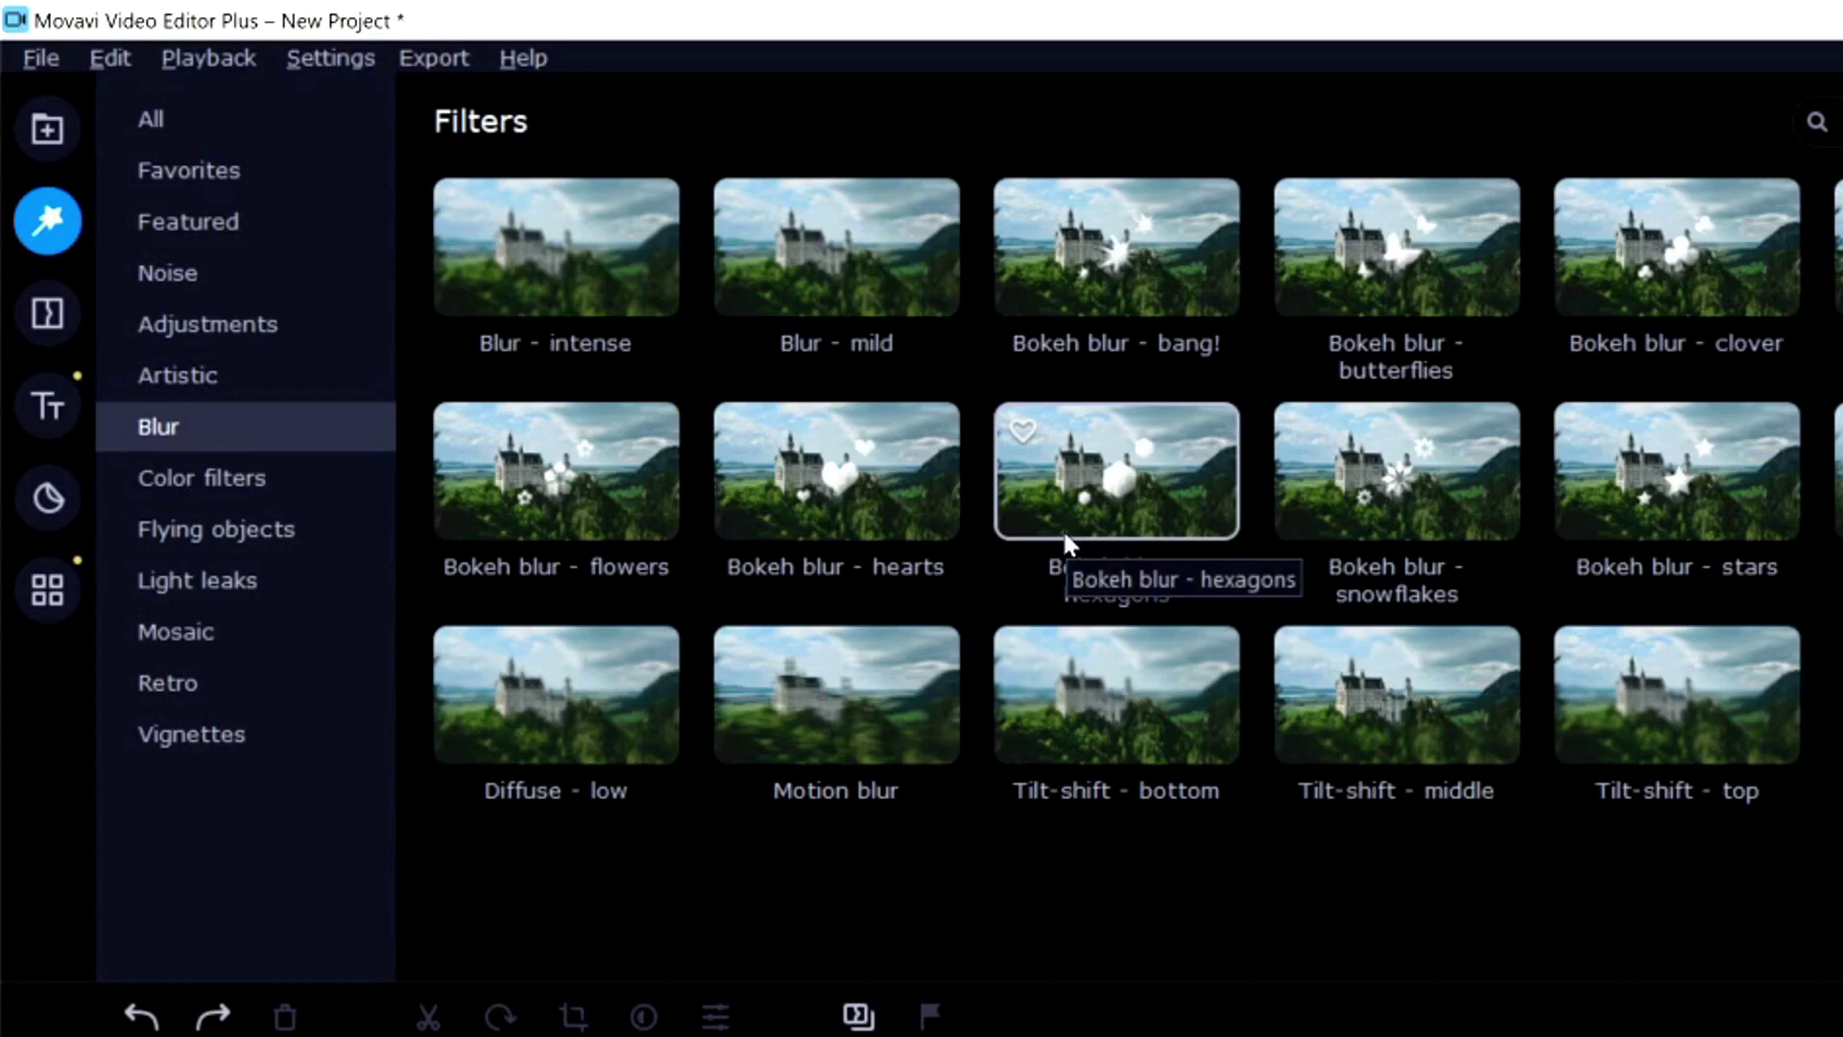
{"action": "left_click", "coordinate": [47, 312]}
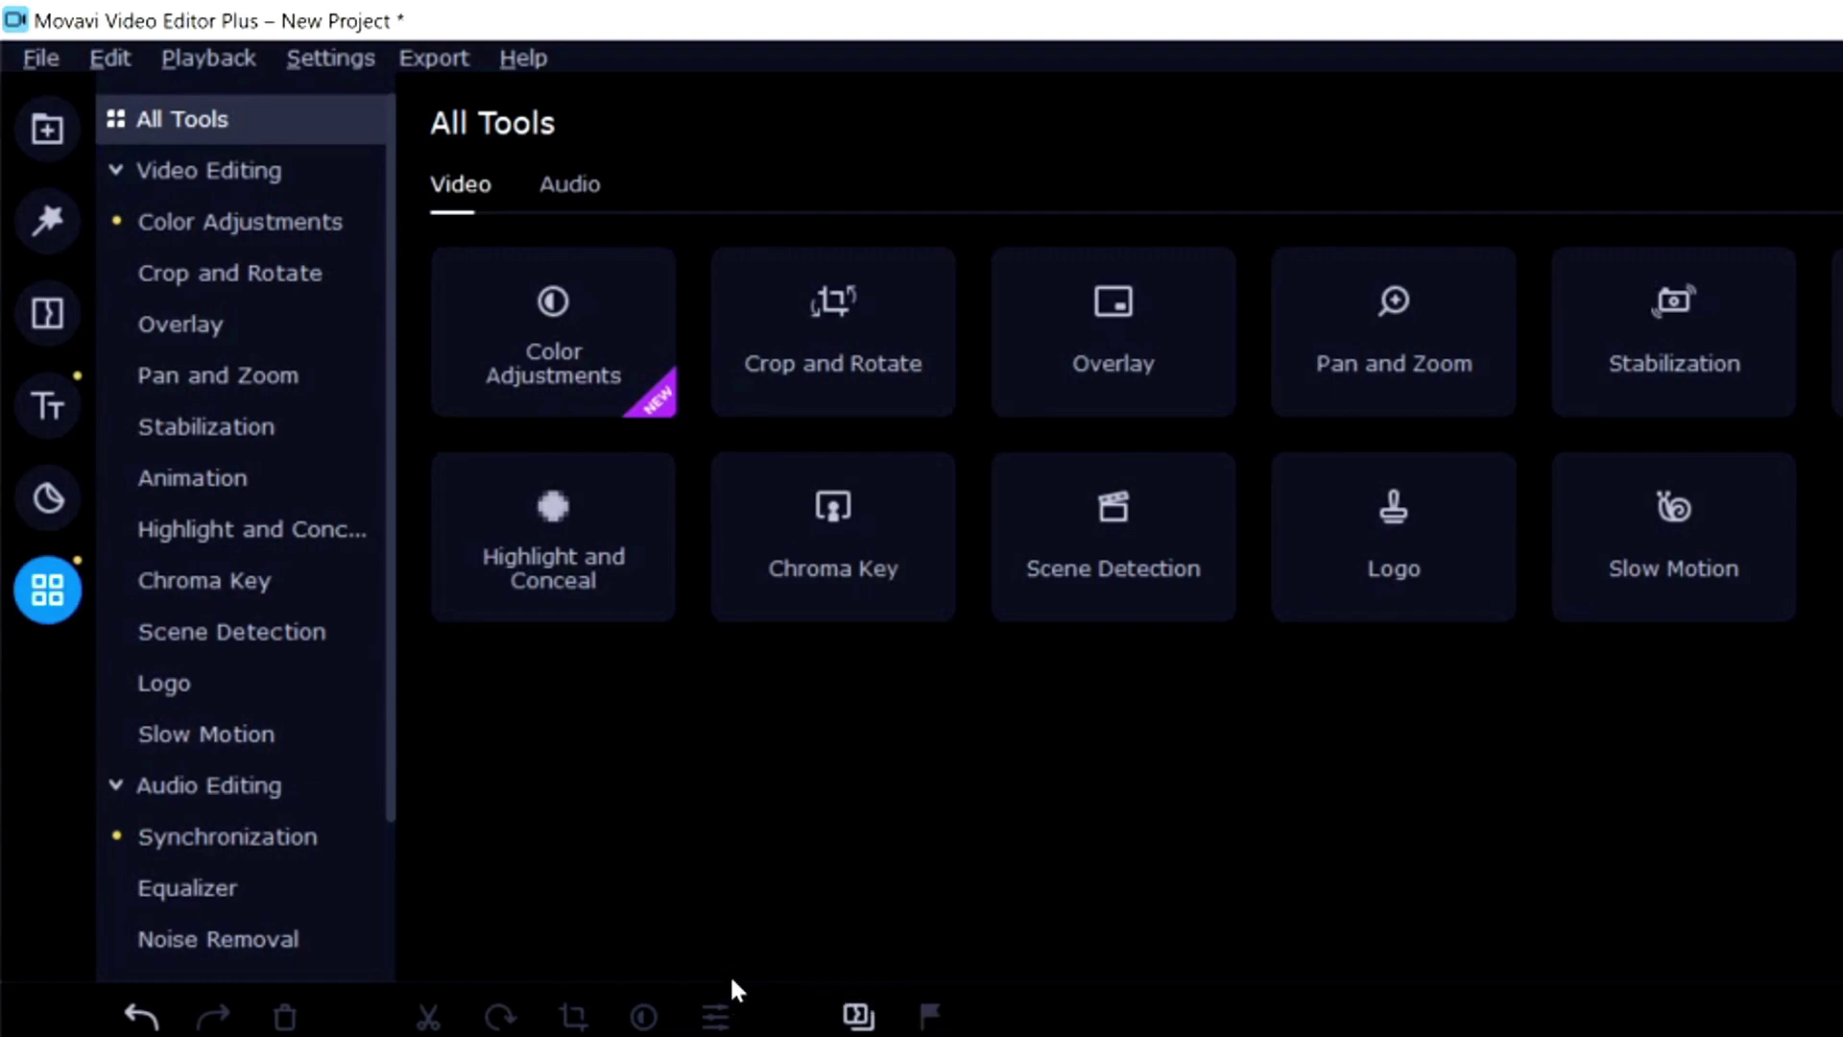
Step: Shift the intro en outro audio.mp3 clip right so it begins at the playhead under the guitarist clip
{"action": "left_click", "coordinate": [208, 785]}
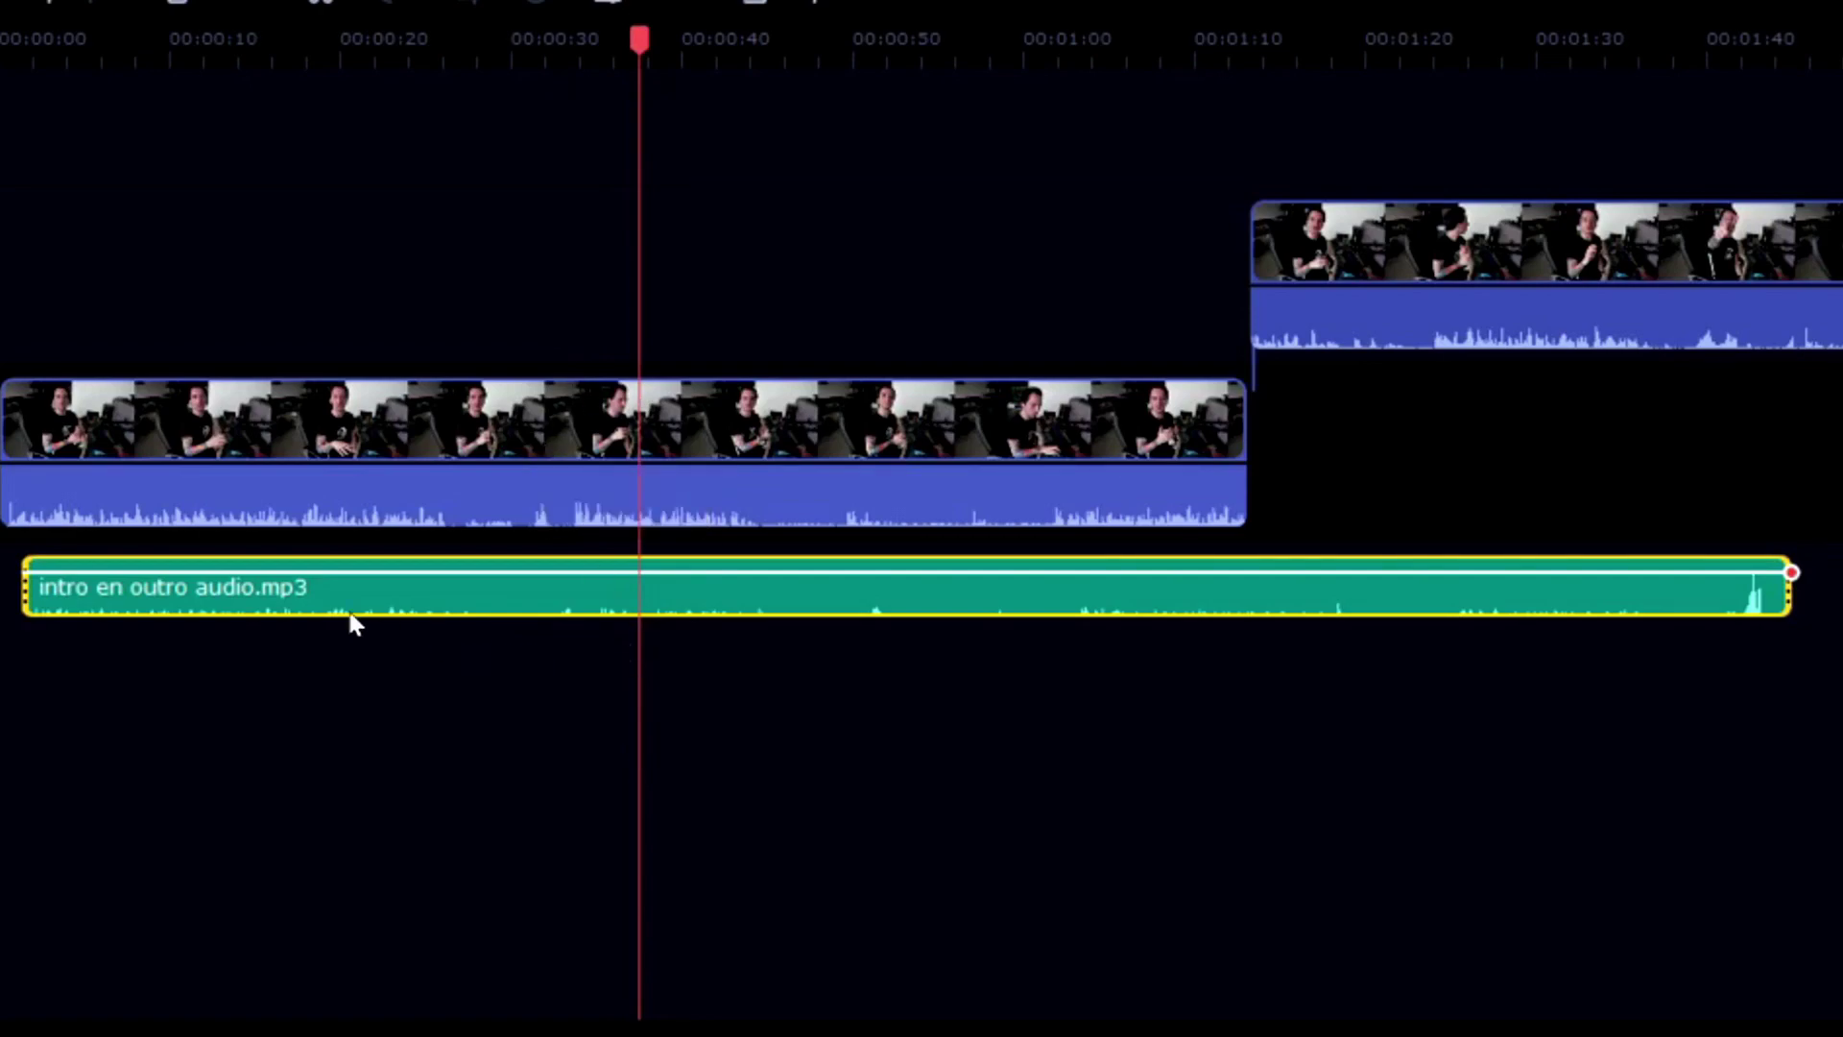
{"action": "left_click_drag", "start_coordinate": [239, 613], "coordinate": [806, 608]}
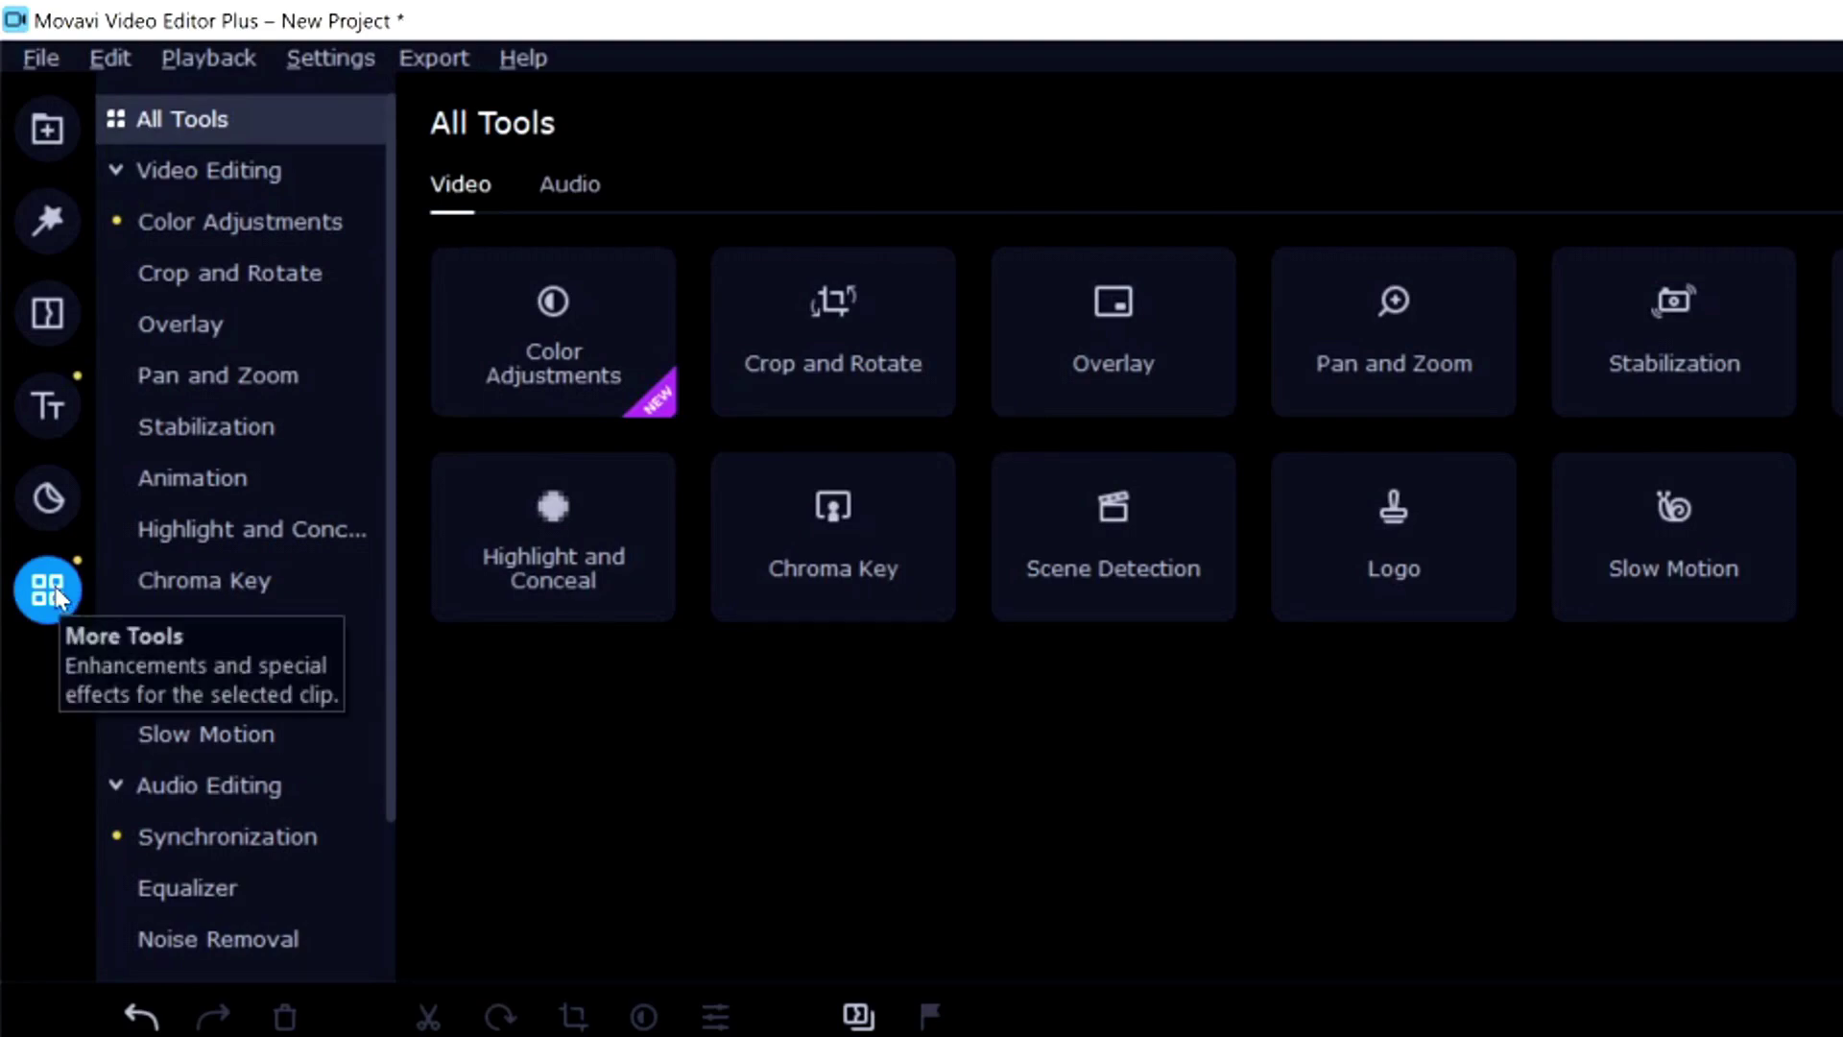
{"action": "left_click", "coordinate": [307, 792]}
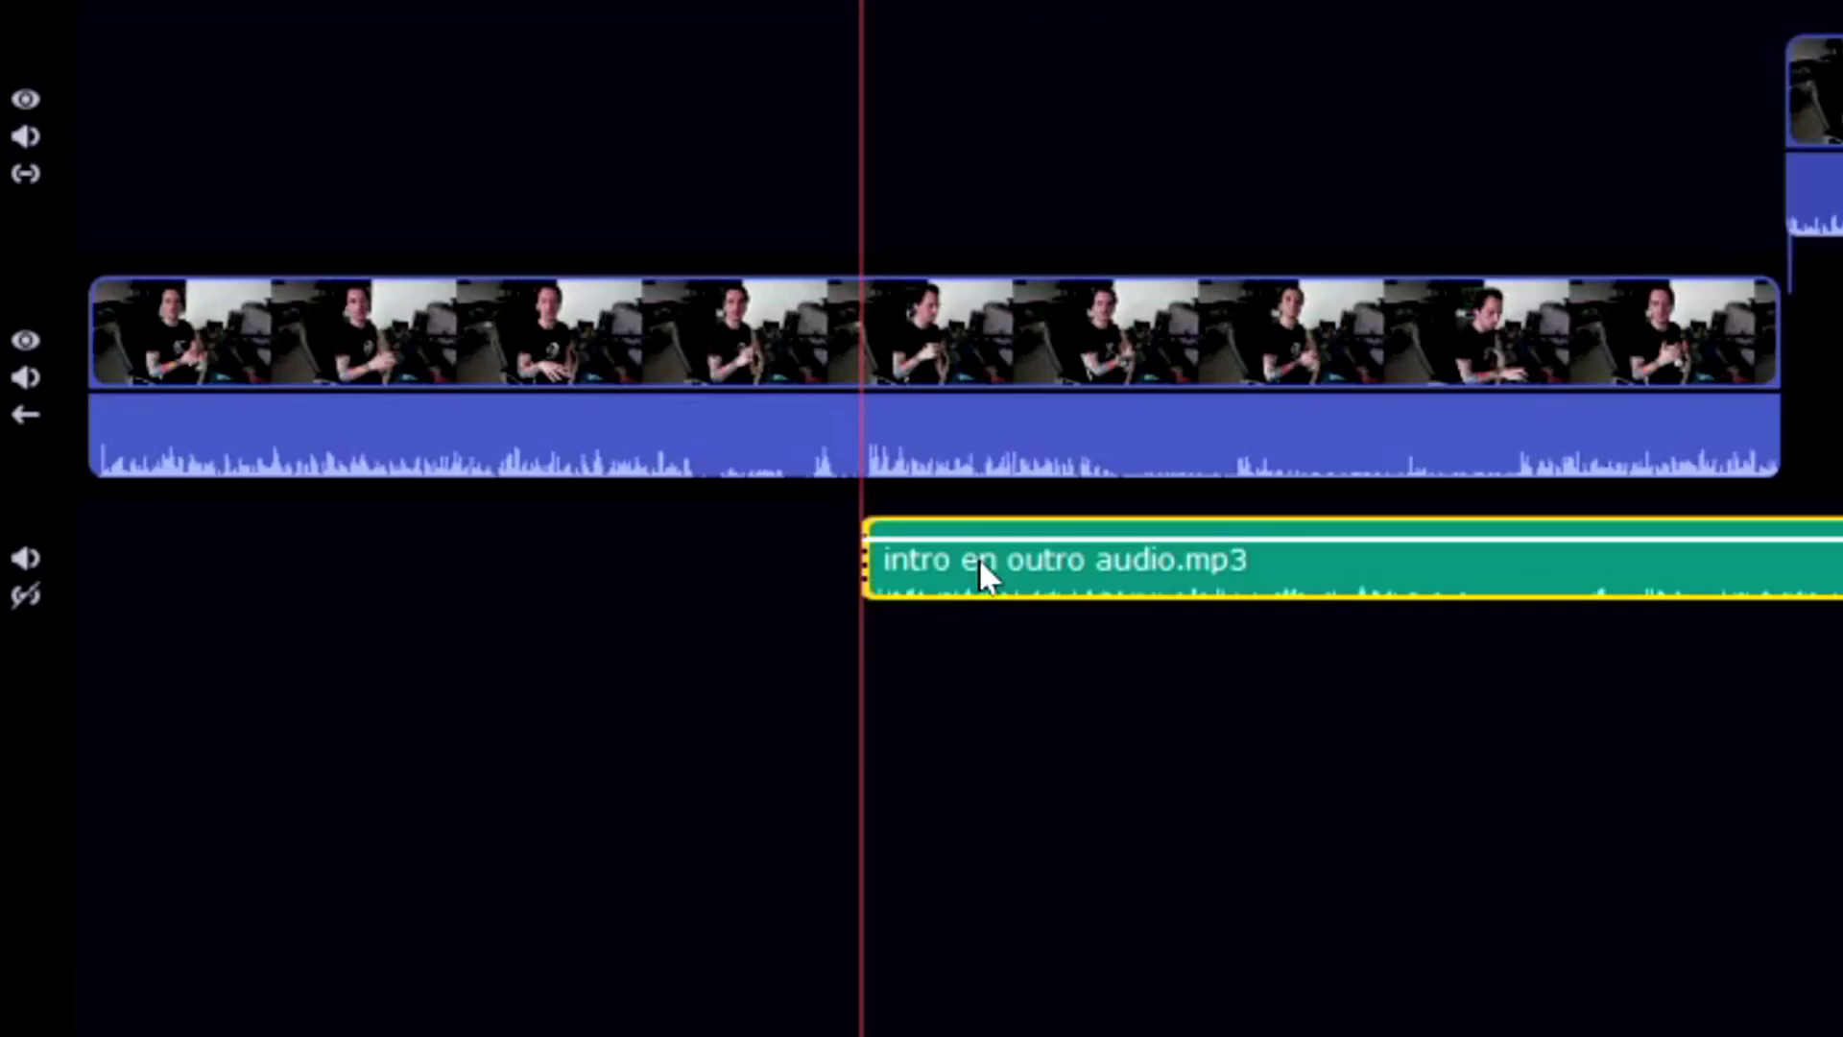
Step: Synchronize the guitarist clip with the mp3 audio, then mute the video clip's own sound
{"action": "left_click", "coordinate": [880, 453], "text": "ctrl"}
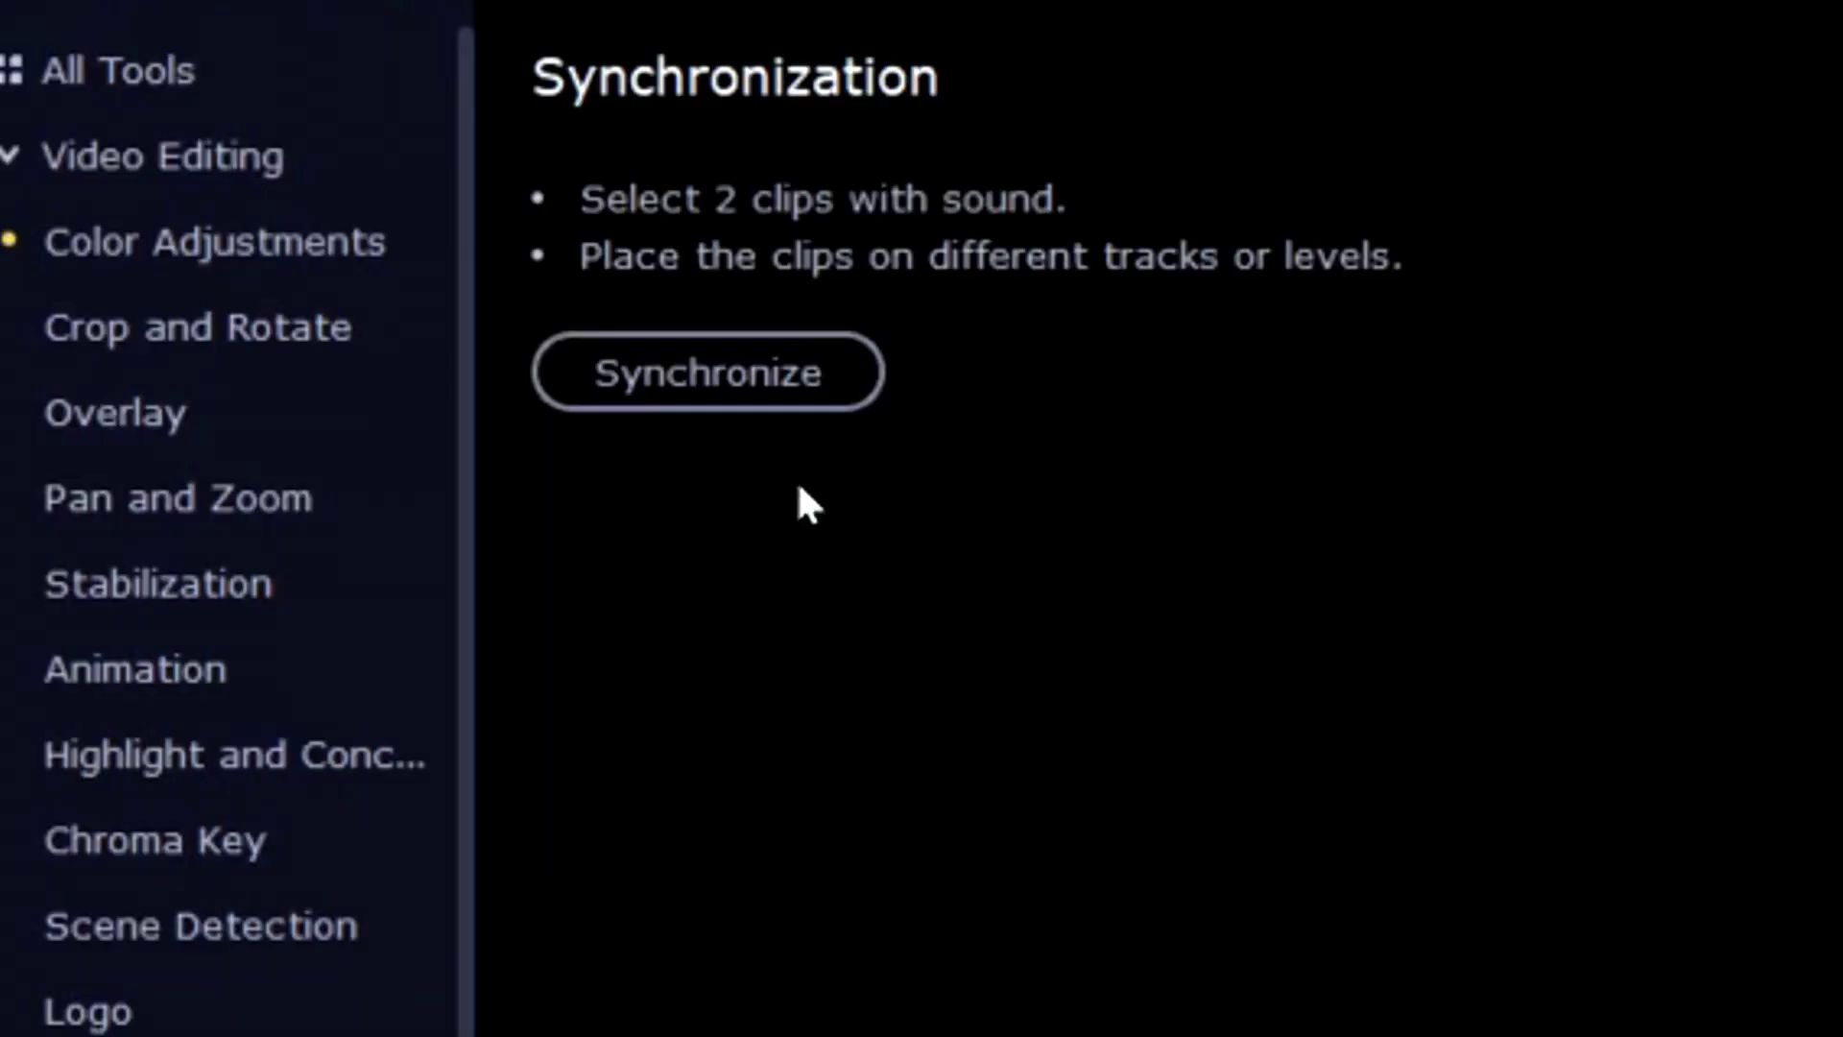
{"action": "left_click", "coordinate": [734, 382]}
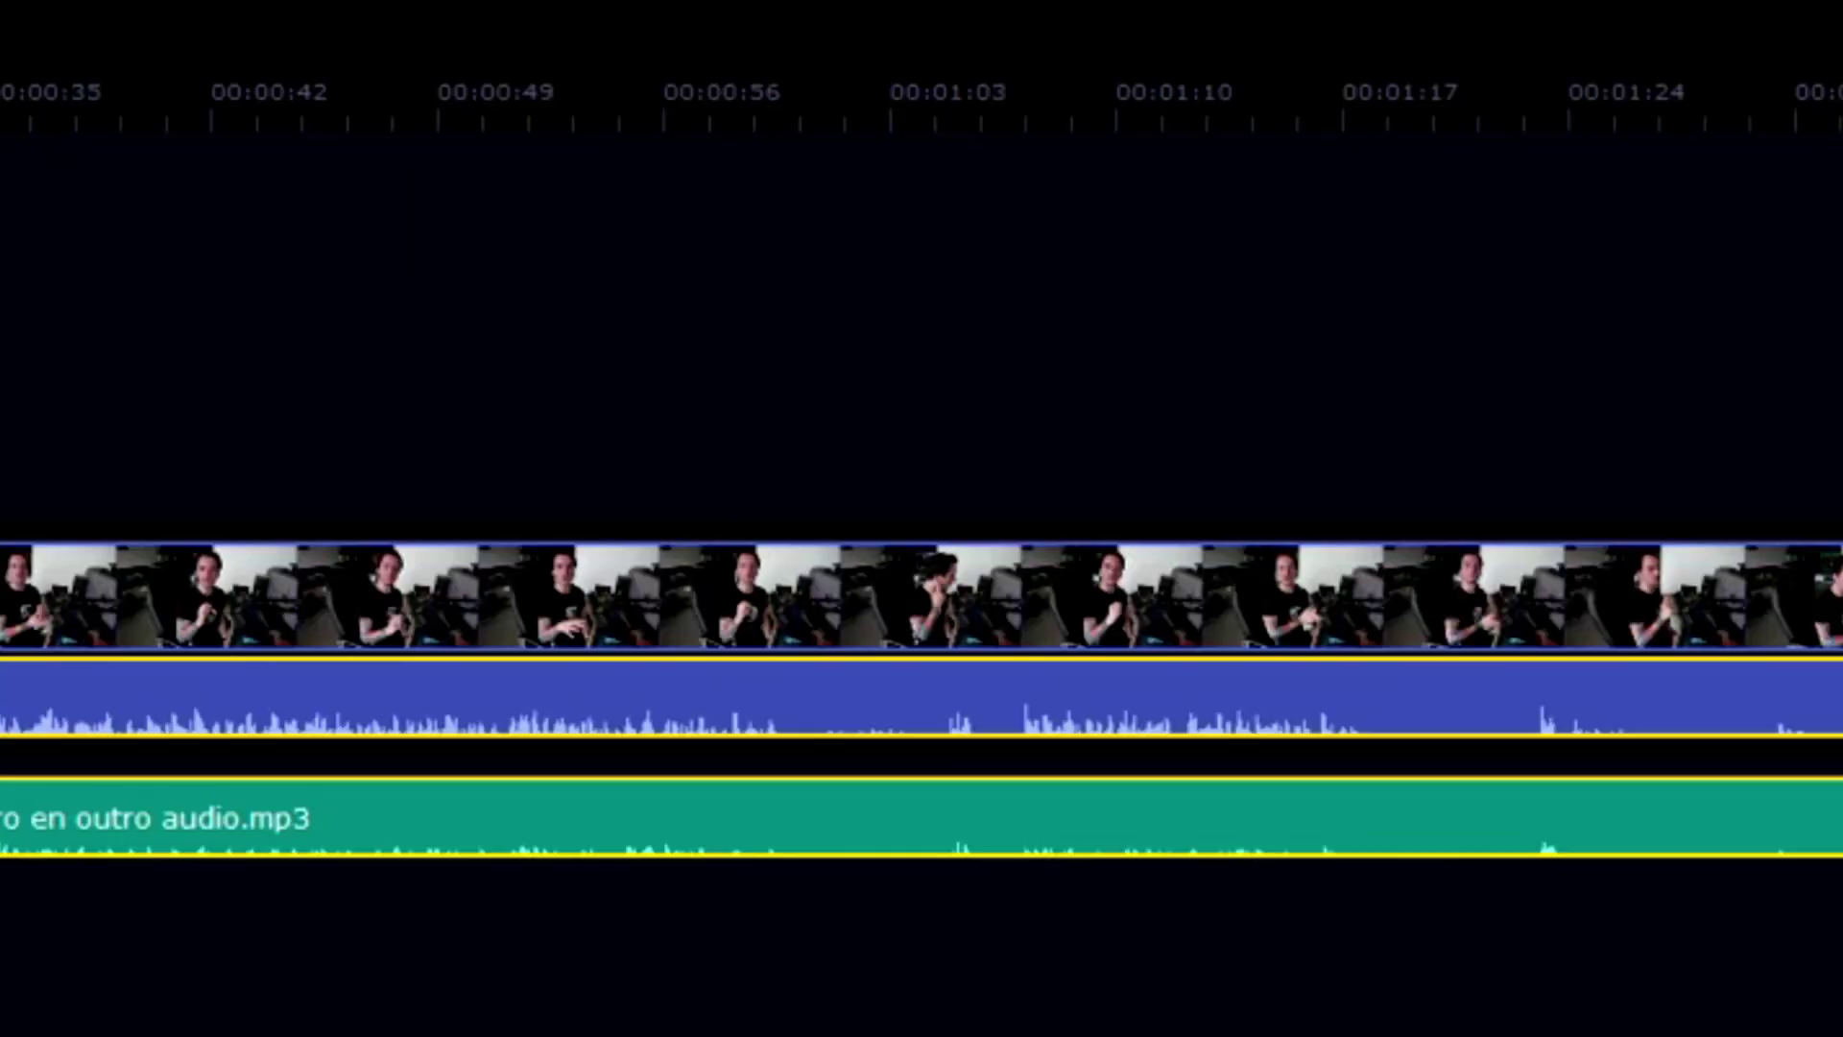
{"action": "left_click", "coordinate": [8, 741]}
{"action": "right_click", "coordinate": [198, 732]}
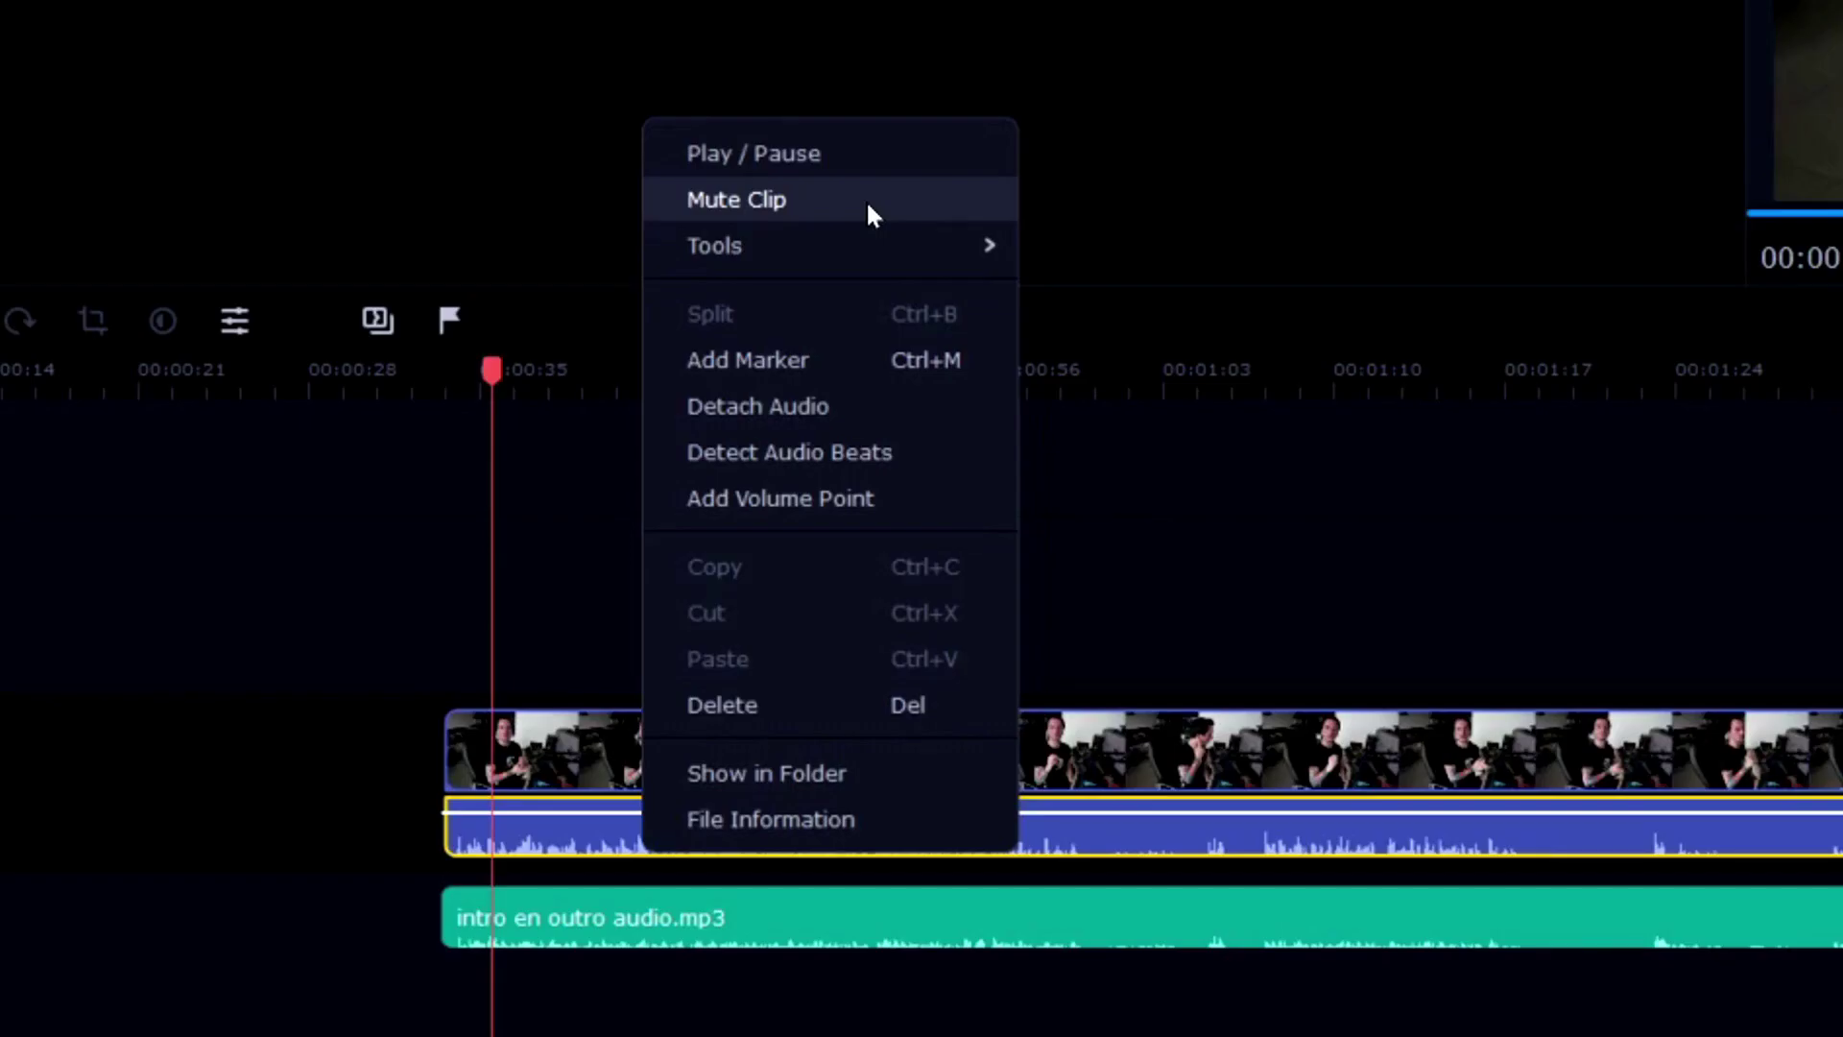
{"action": "left_click", "coordinate": [500, 0]}
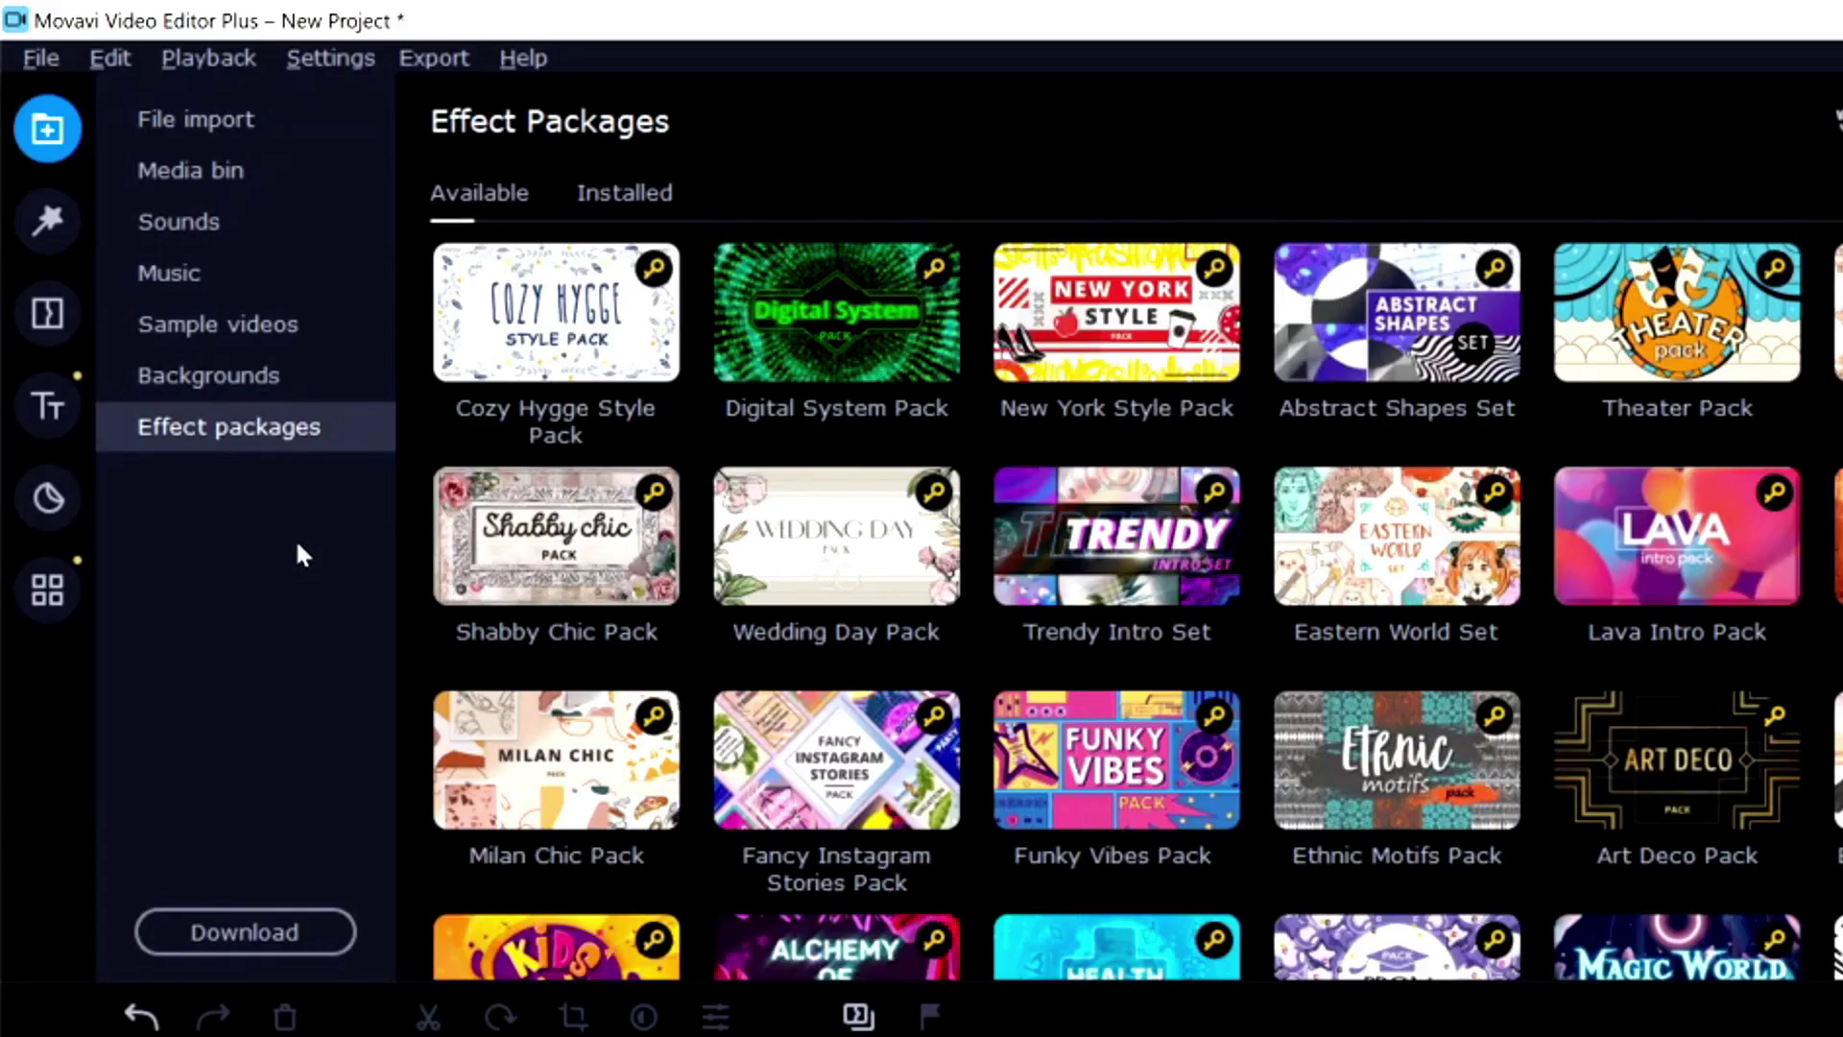
Step: Browse the available effect packages and open the Cozy Hygge Style Pack
{"action": "left_click", "coordinate": [641, 194]}
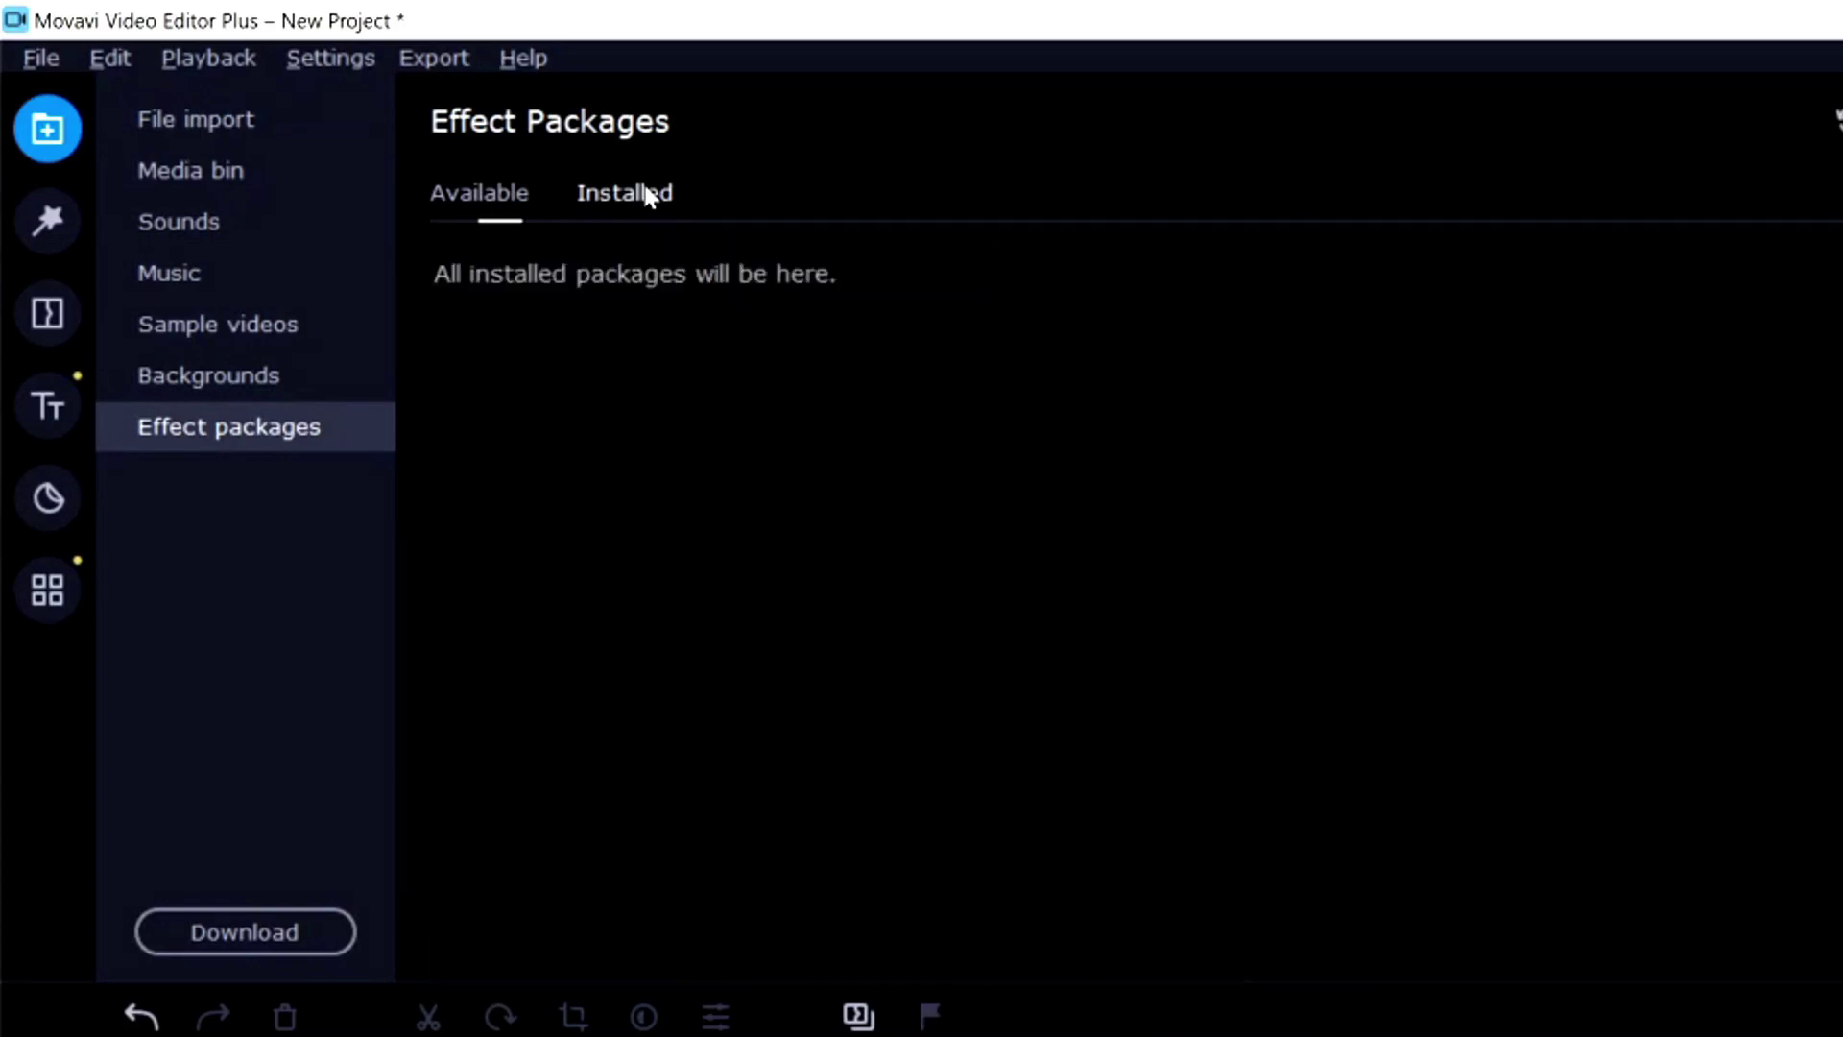
{"action": "left_click", "coordinate": [485, 193]}
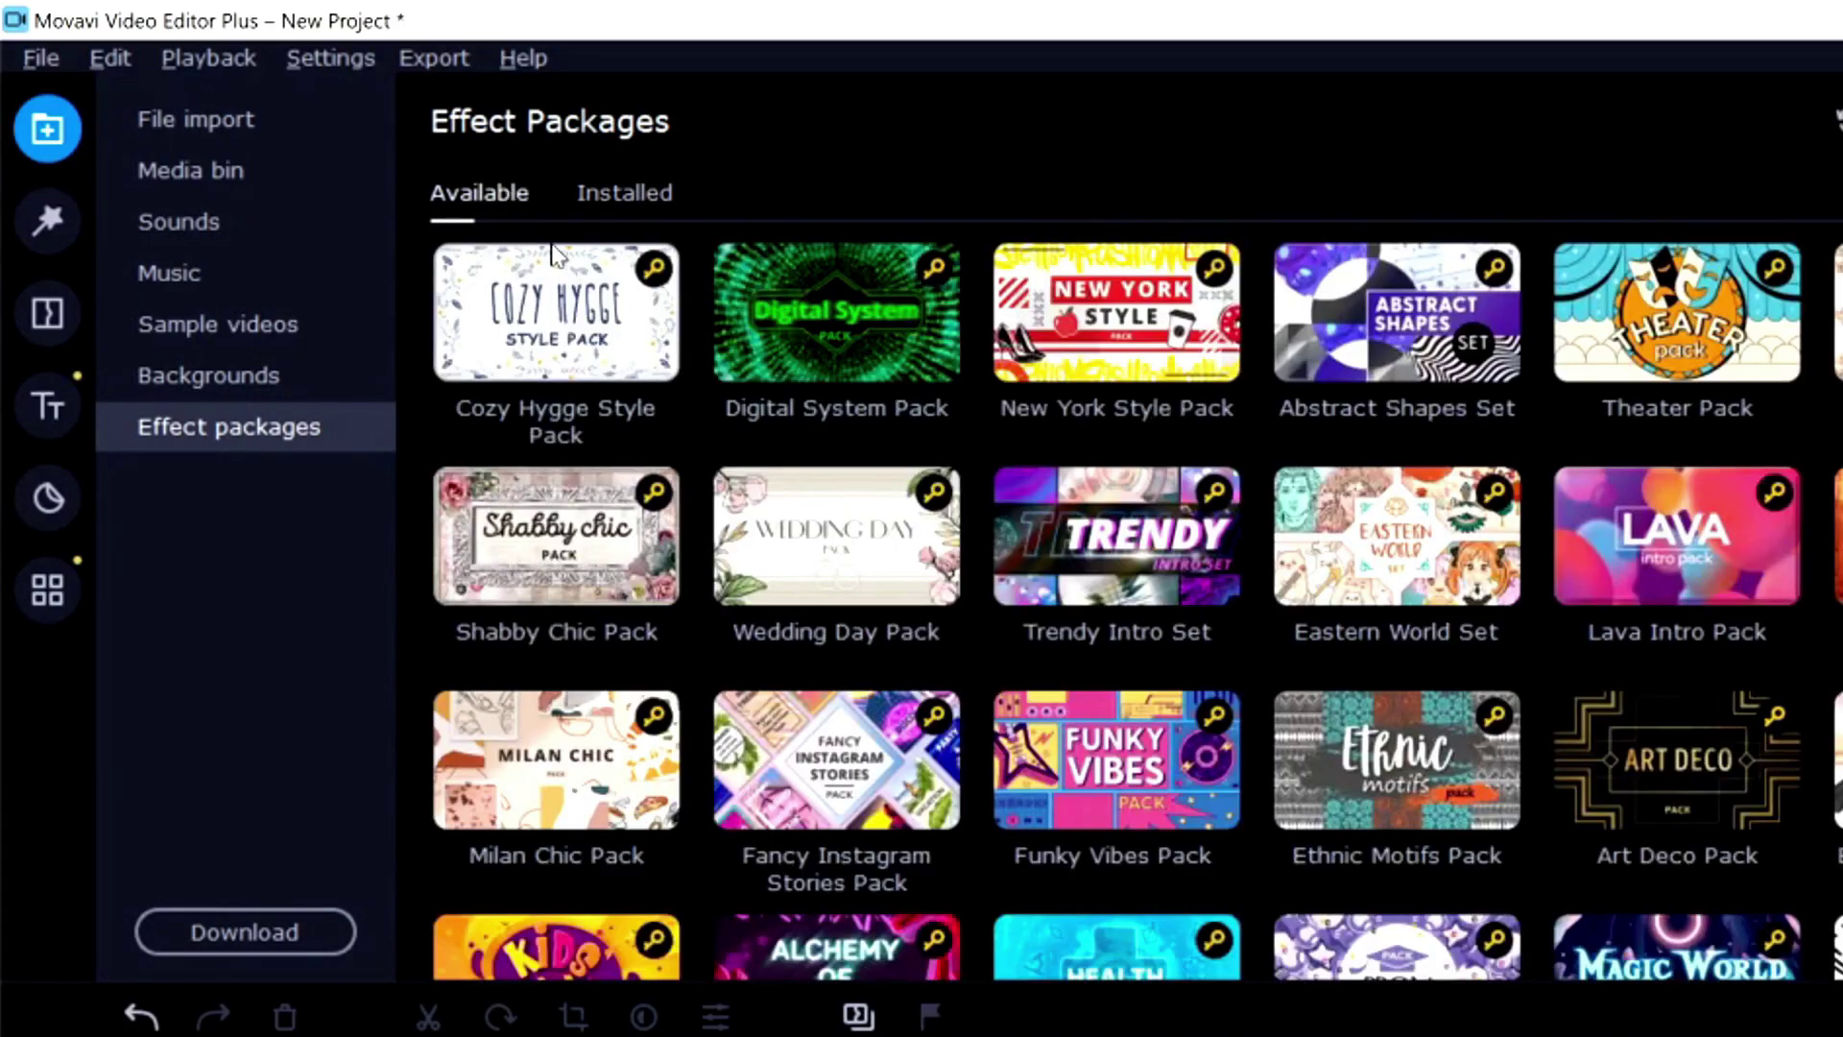
{"action": "scroll", "coordinate": [1443, 555], "scroll_direction": "down", "scroll_amount": 10}
{"action": "scroll", "coordinate": [1447, 568], "scroll_direction": "down", "scroll_amount": 5}
{"action": "scroll", "coordinate": [1448, 568], "scroll_direction": "up", "scroll_amount": 4}
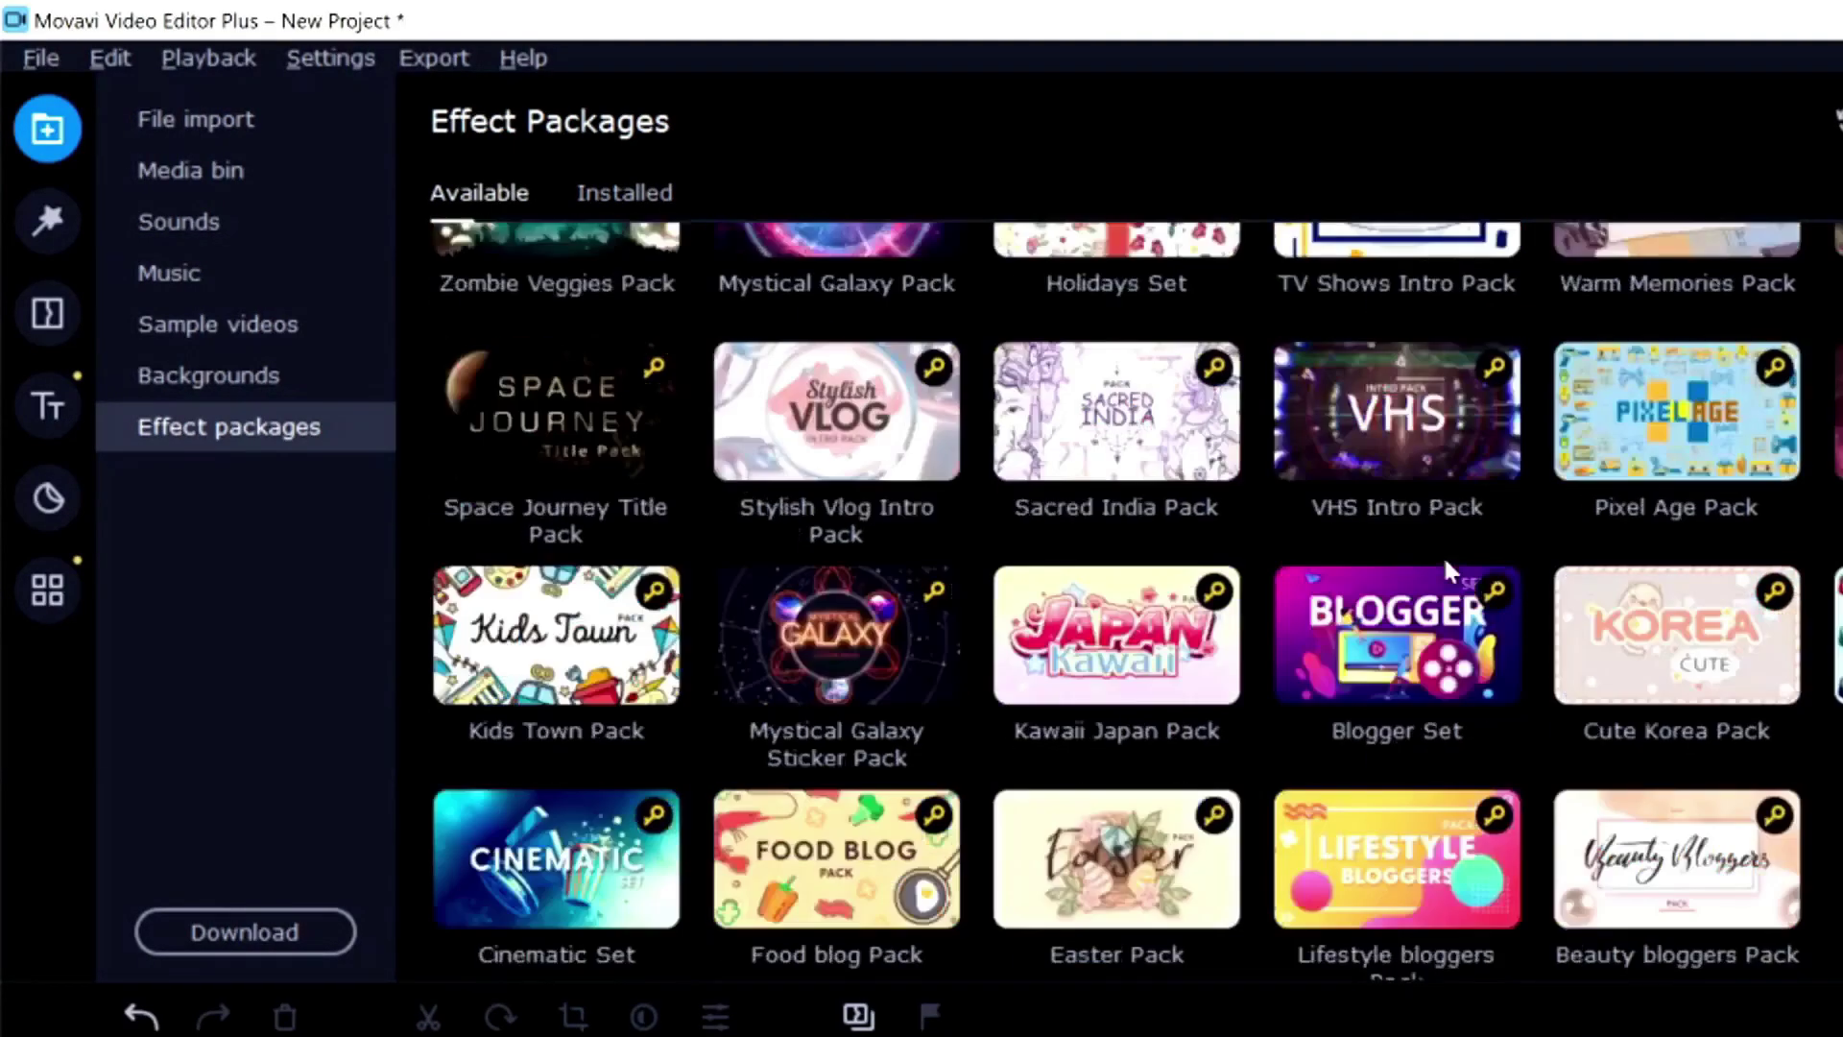
{"action": "scroll", "coordinate": [1448, 569], "scroll_direction": "down", "scroll_amount": 2}
{"action": "scroll", "coordinate": [1449, 571], "scroll_direction": "down", "scroll_amount": 2}
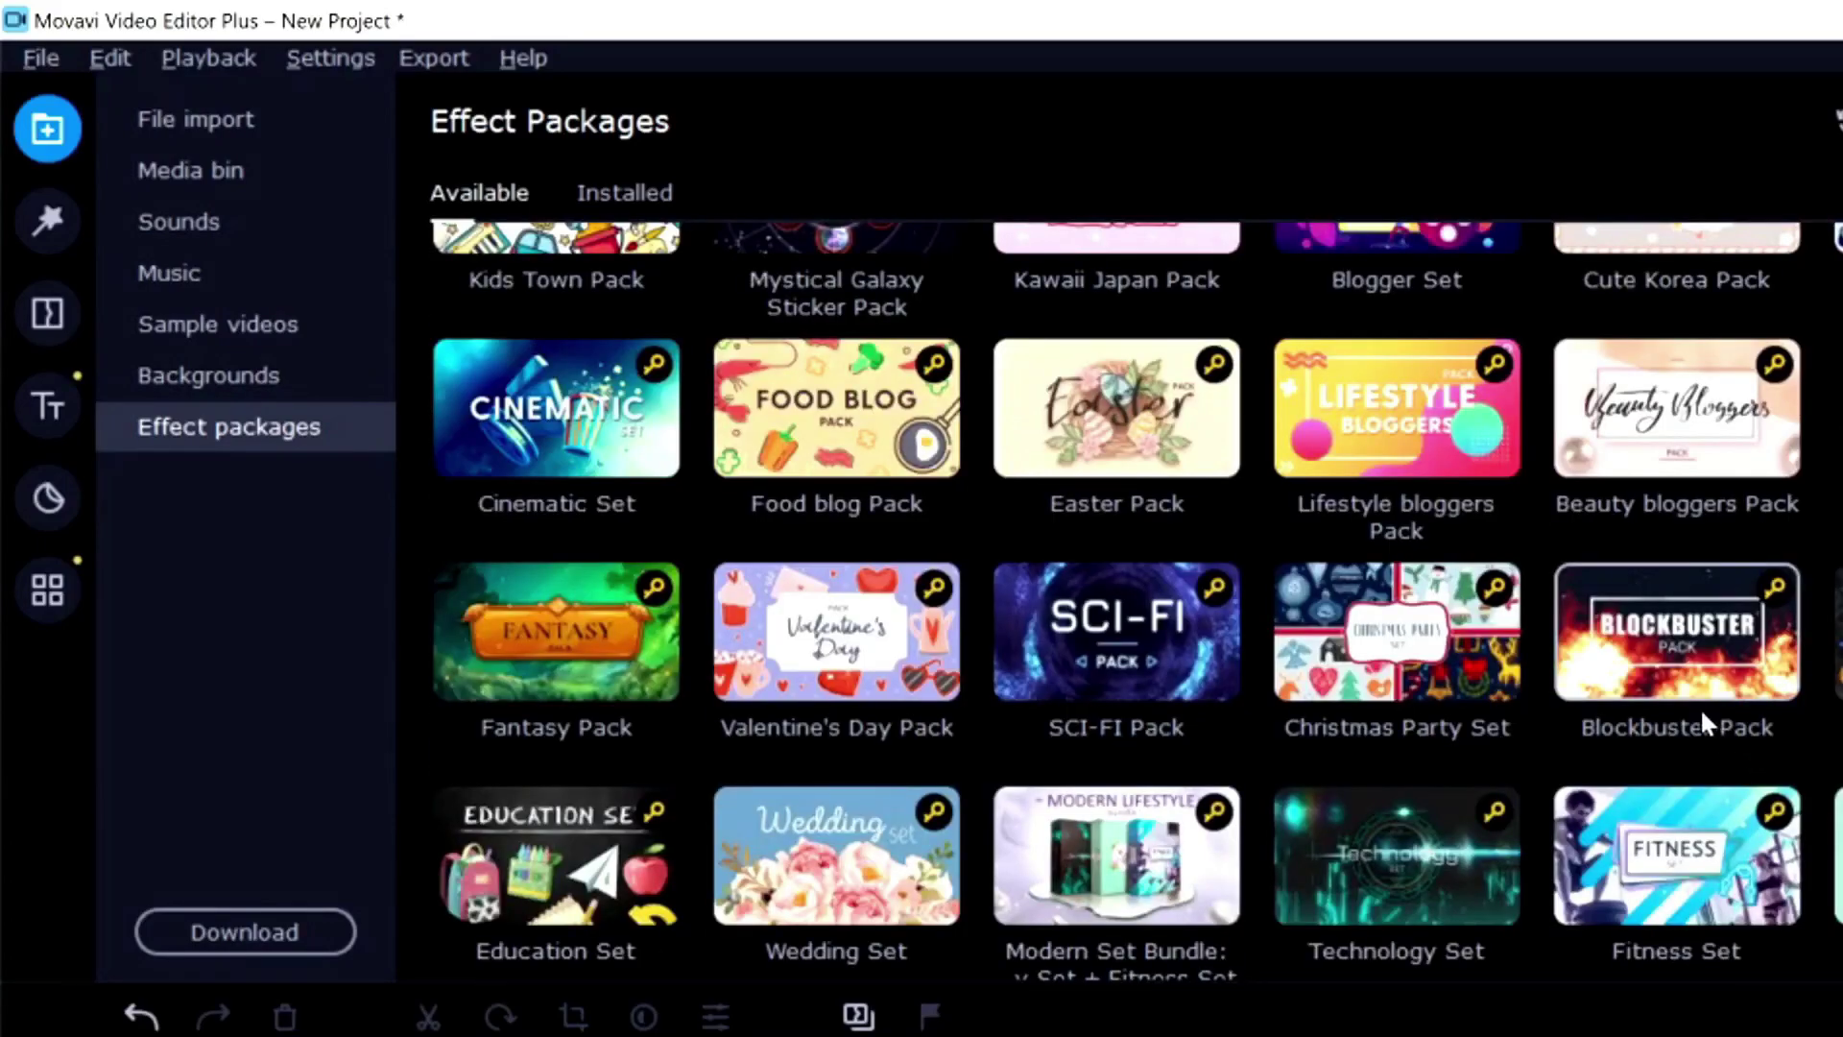
{"action": "scroll", "coordinate": [1582, 708], "scroll_direction": "up", "scroll_amount": 15}
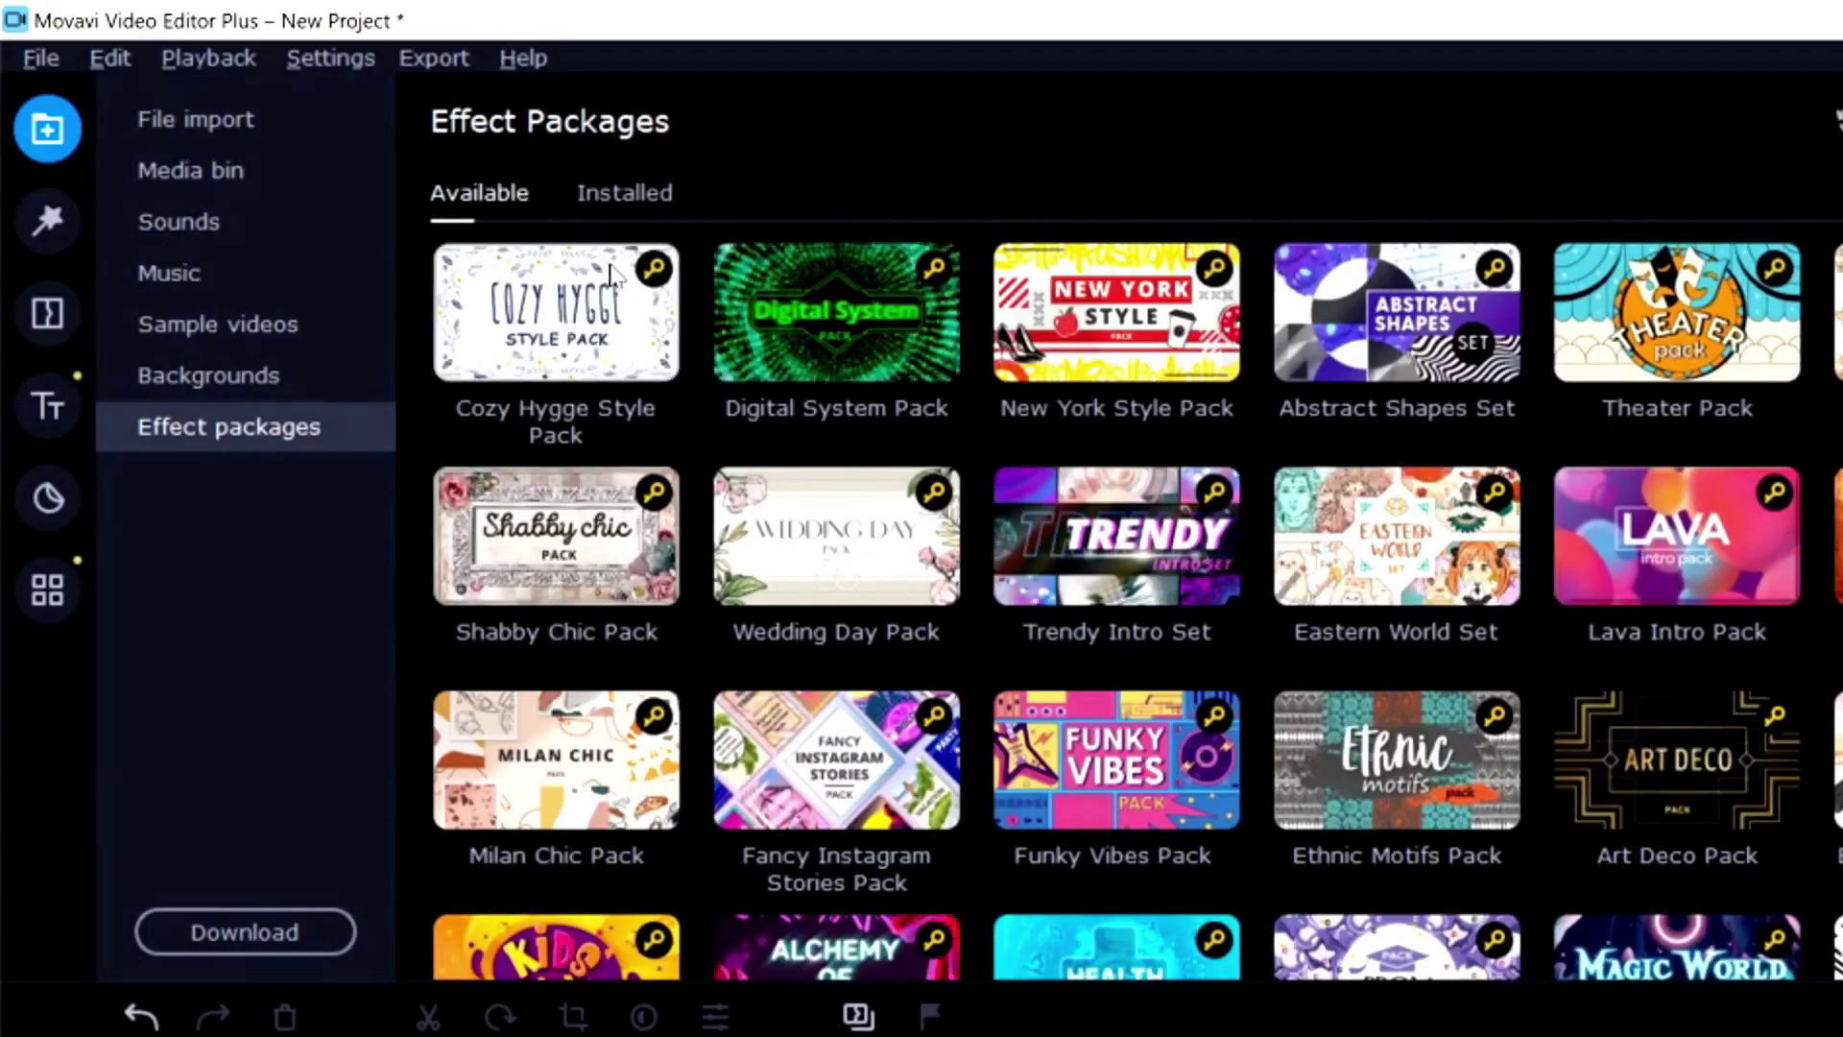
{"action": "left_click", "coordinate": [533, 348]}
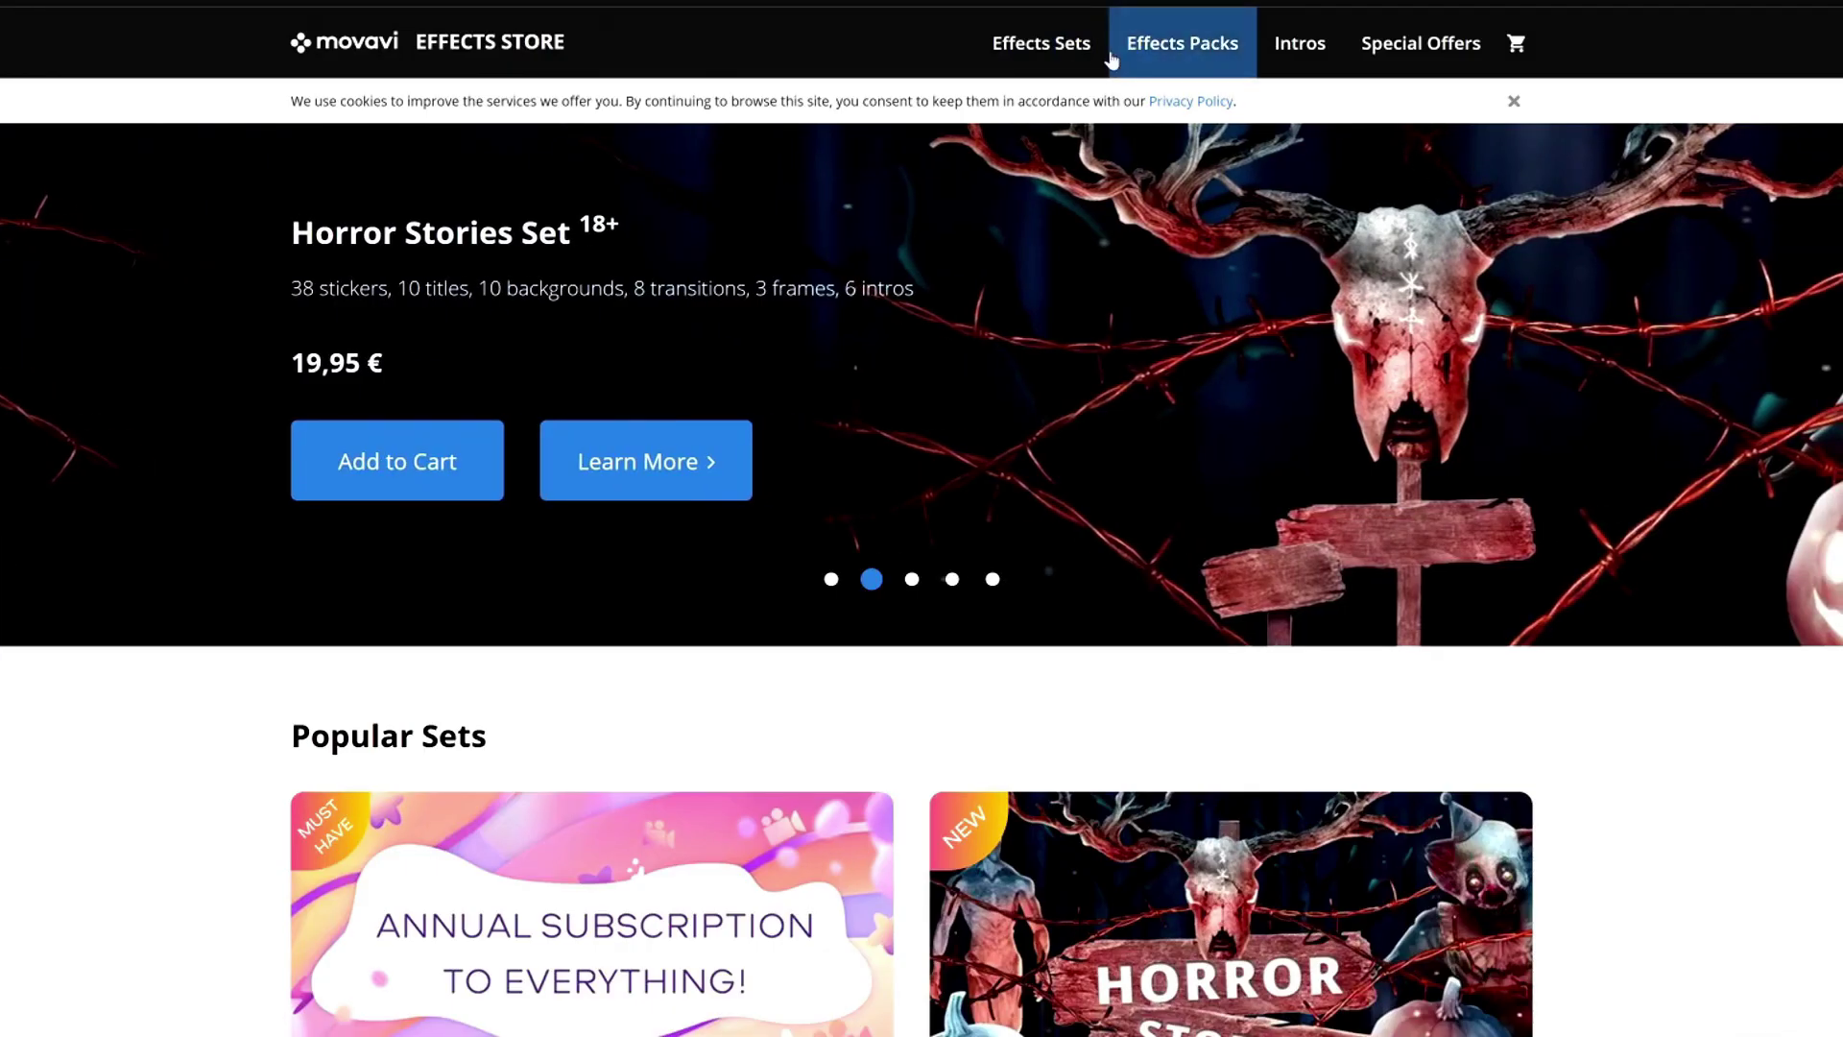
Step: Browse the store's effects sets and effects packs listings
{"action": "left_click", "coordinate": [1056, 64]}
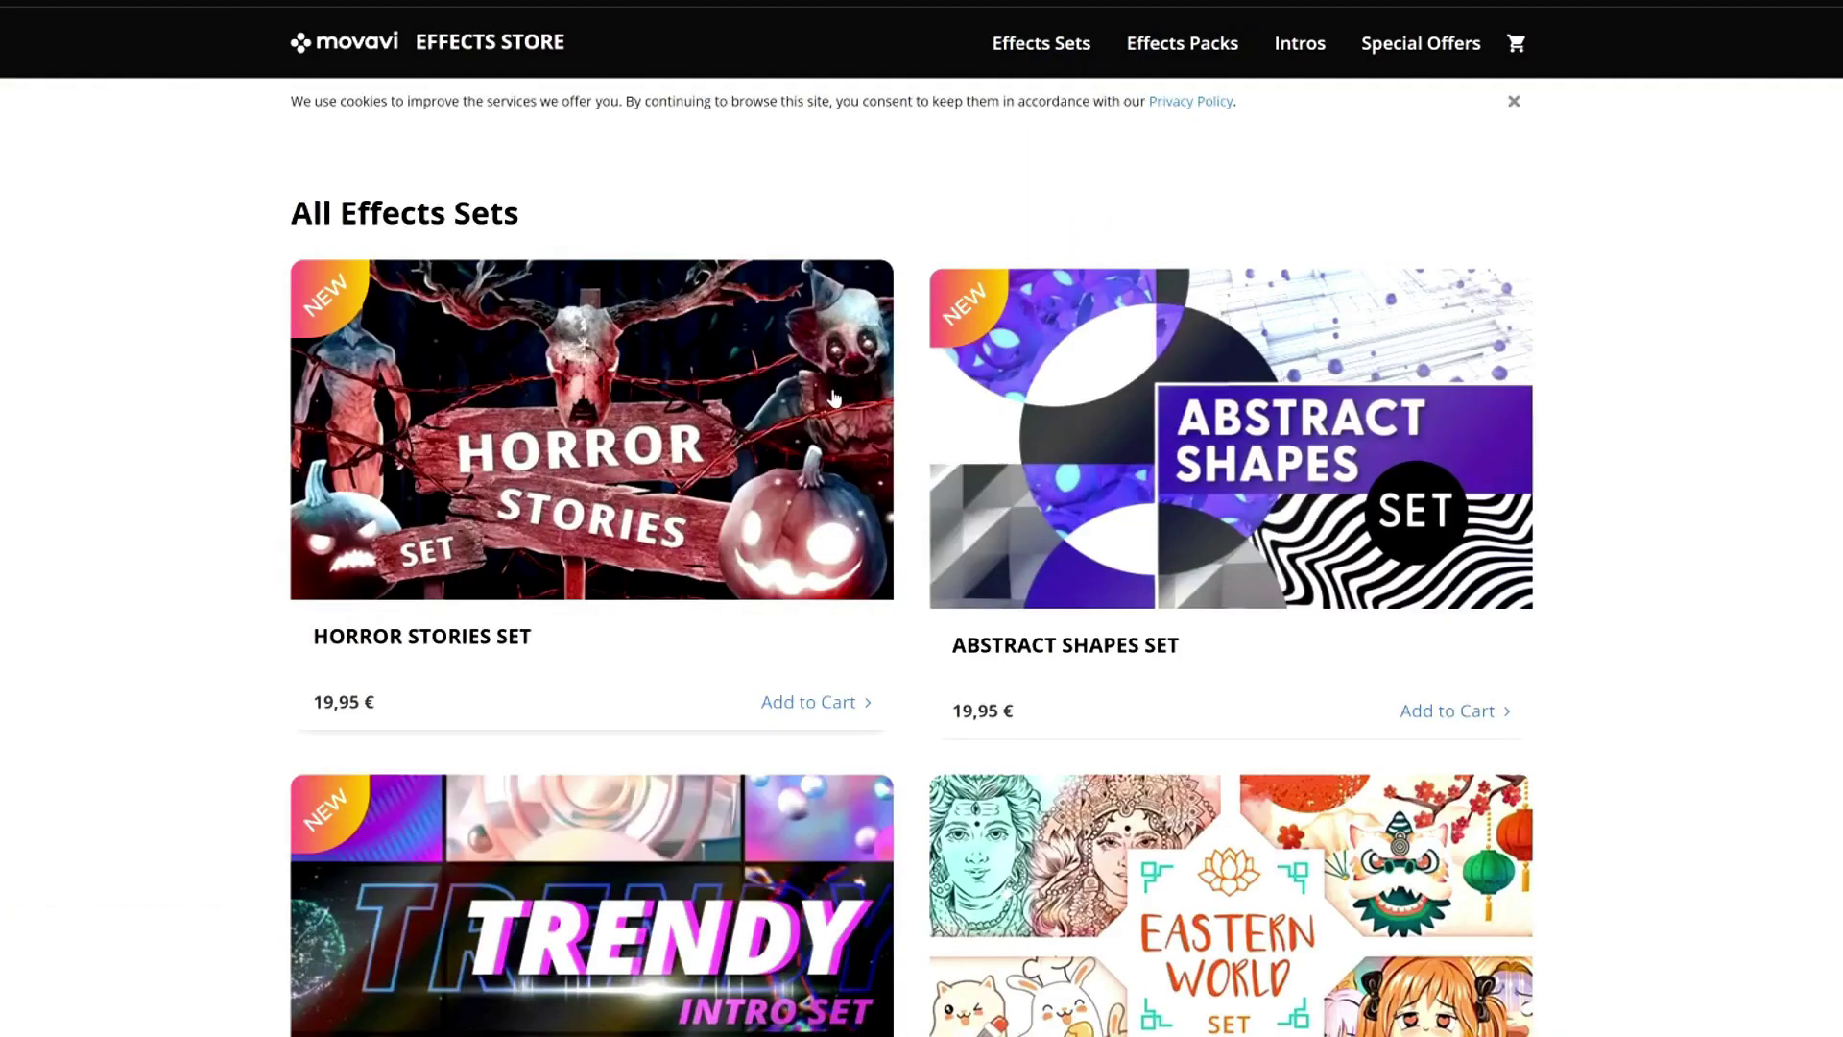
{"action": "left_click", "coordinate": [1161, 48]}
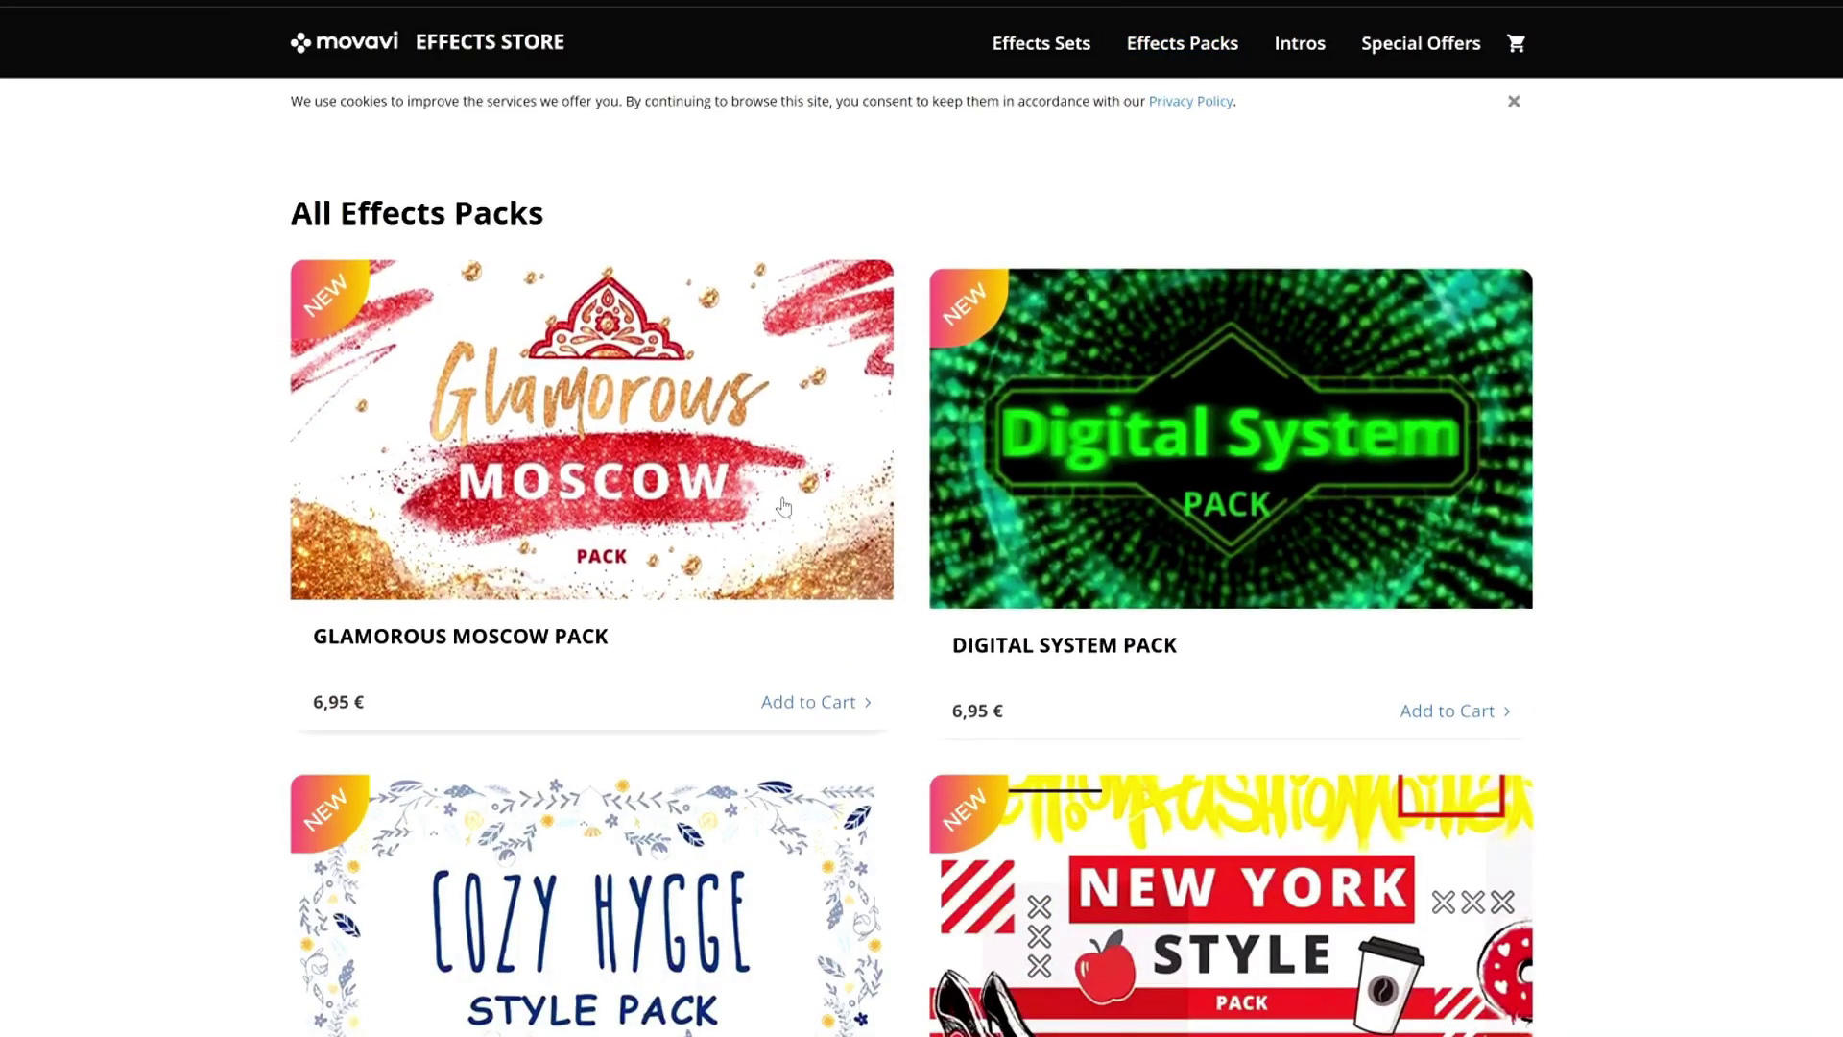
{"action": "scroll", "coordinate": [749, 497], "scroll_direction": "down", "scroll_amount": 3}
{"action": "scroll", "coordinate": [573, 677], "scroll_direction": "down", "scroll_amount": 5}
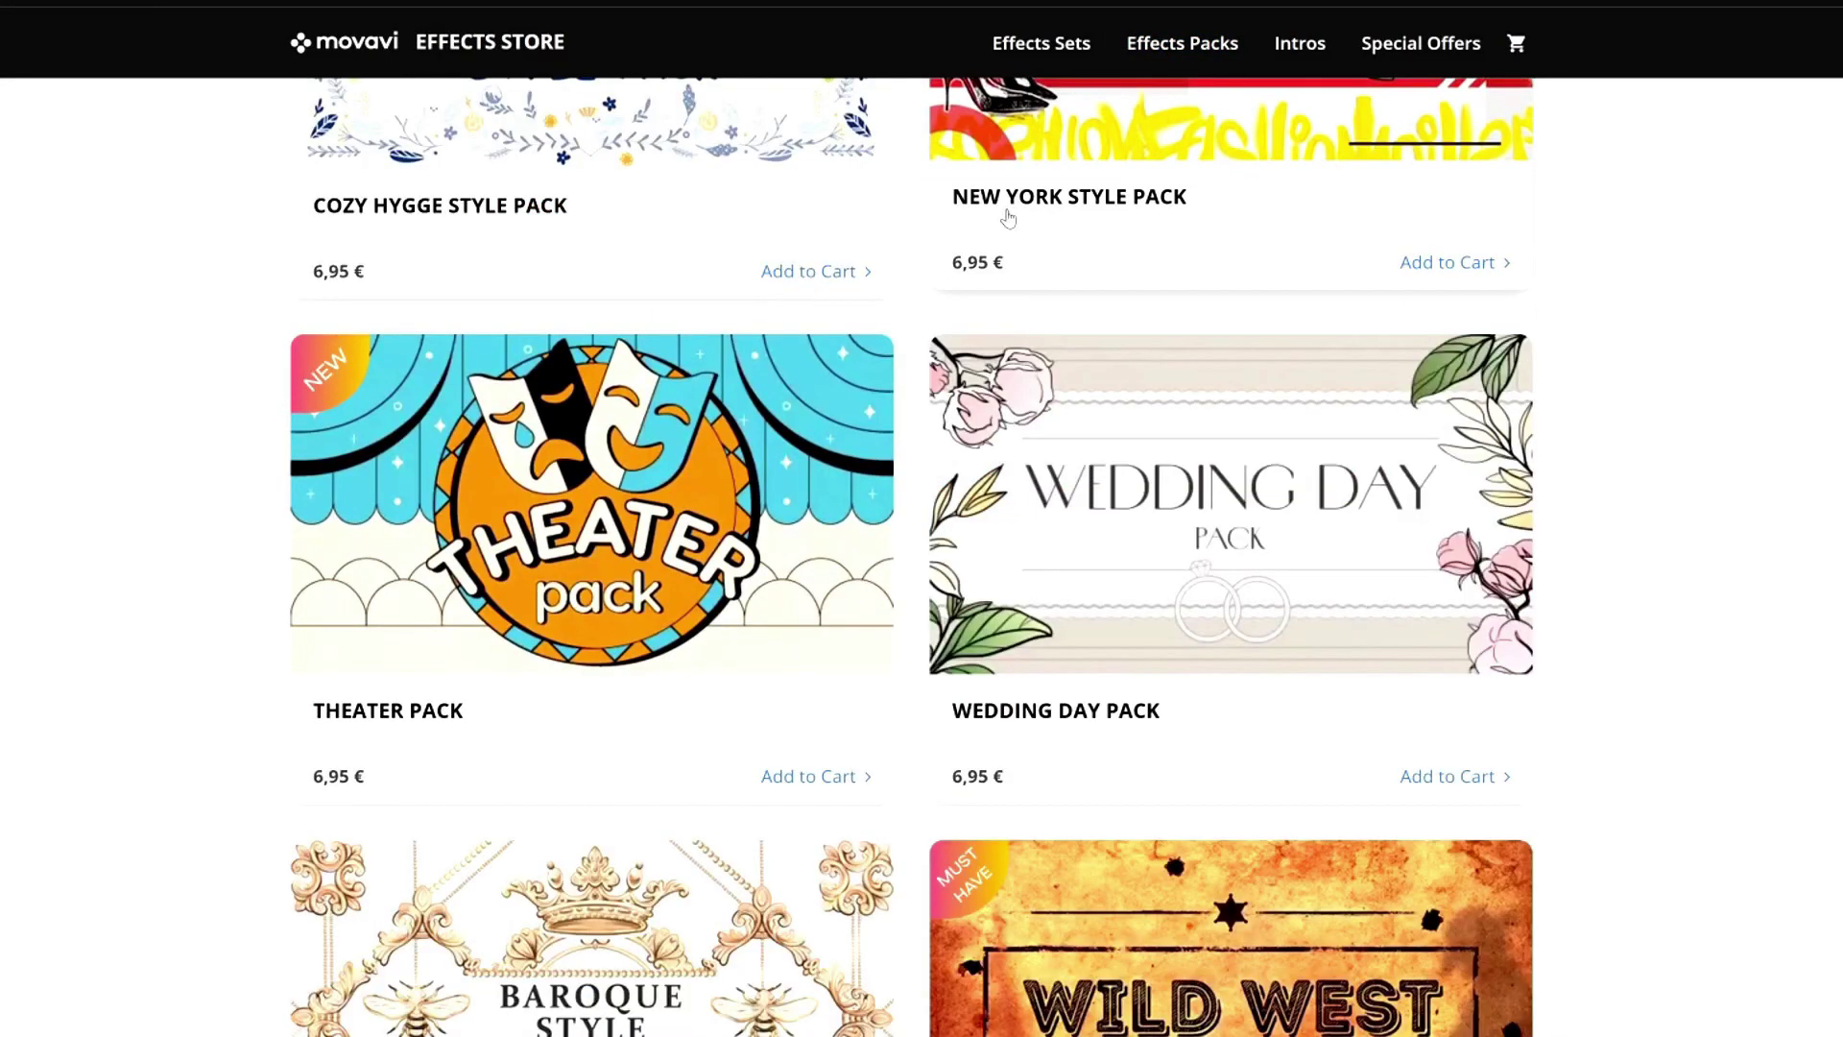
{"action": "scroll", "coordinate": [1111, 625], "scroll_direction": "up", "scroll_amount": 8}
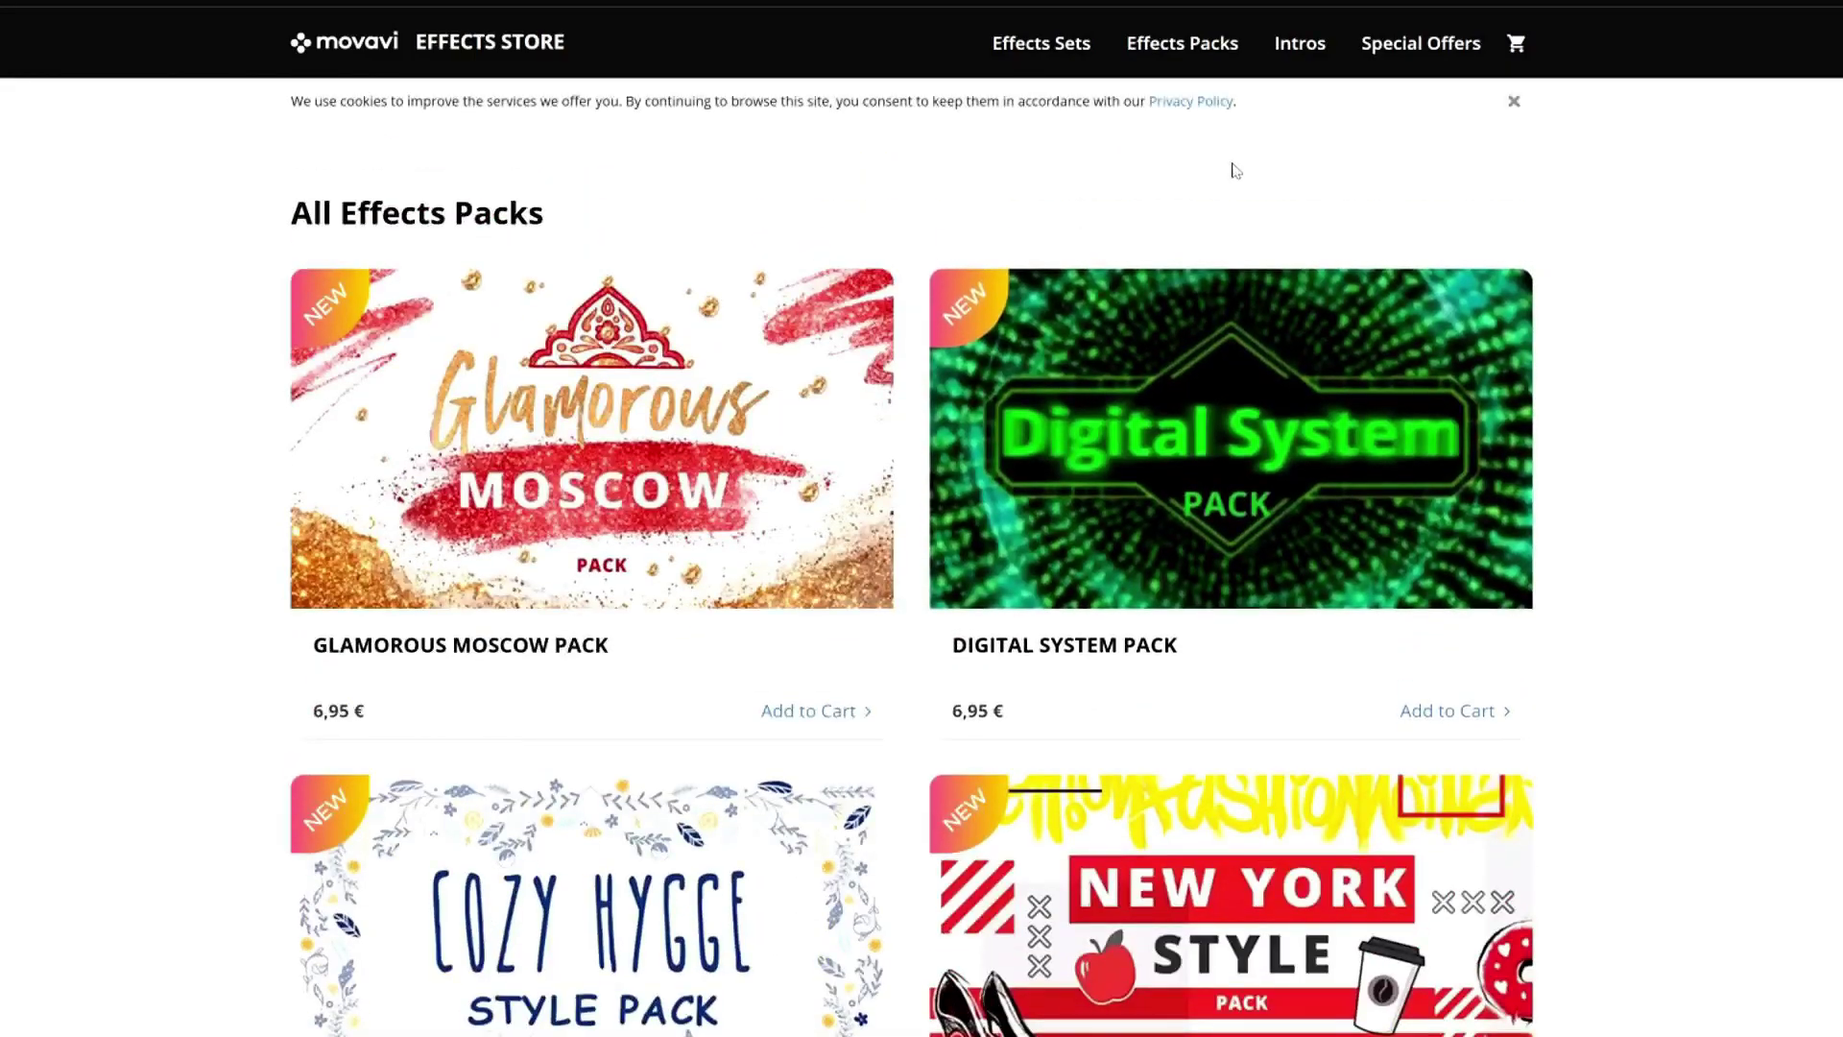
Step: Open the Sci-Fi Intro Pack under Intros and play its preview video
{"action": "left_click", "coordinate": [1319, 65]}
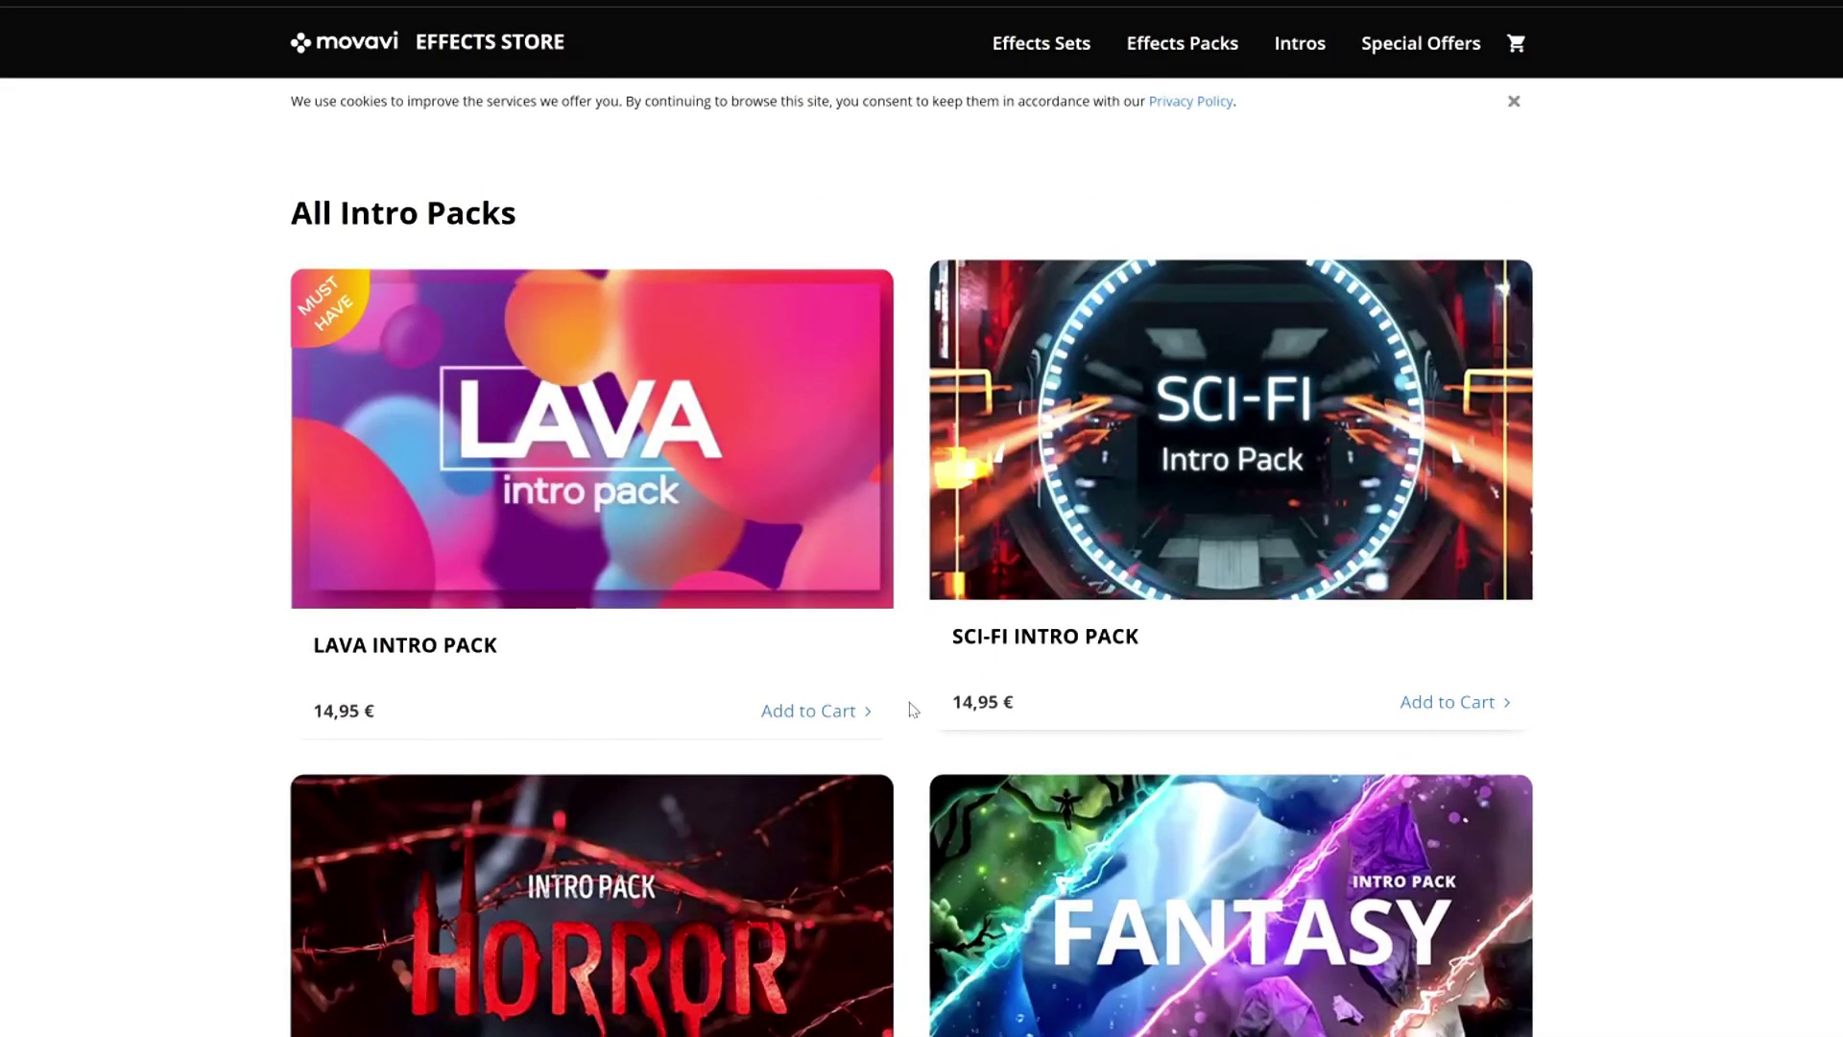
{"action": "left_click", "coordinate": [1138, 477]}
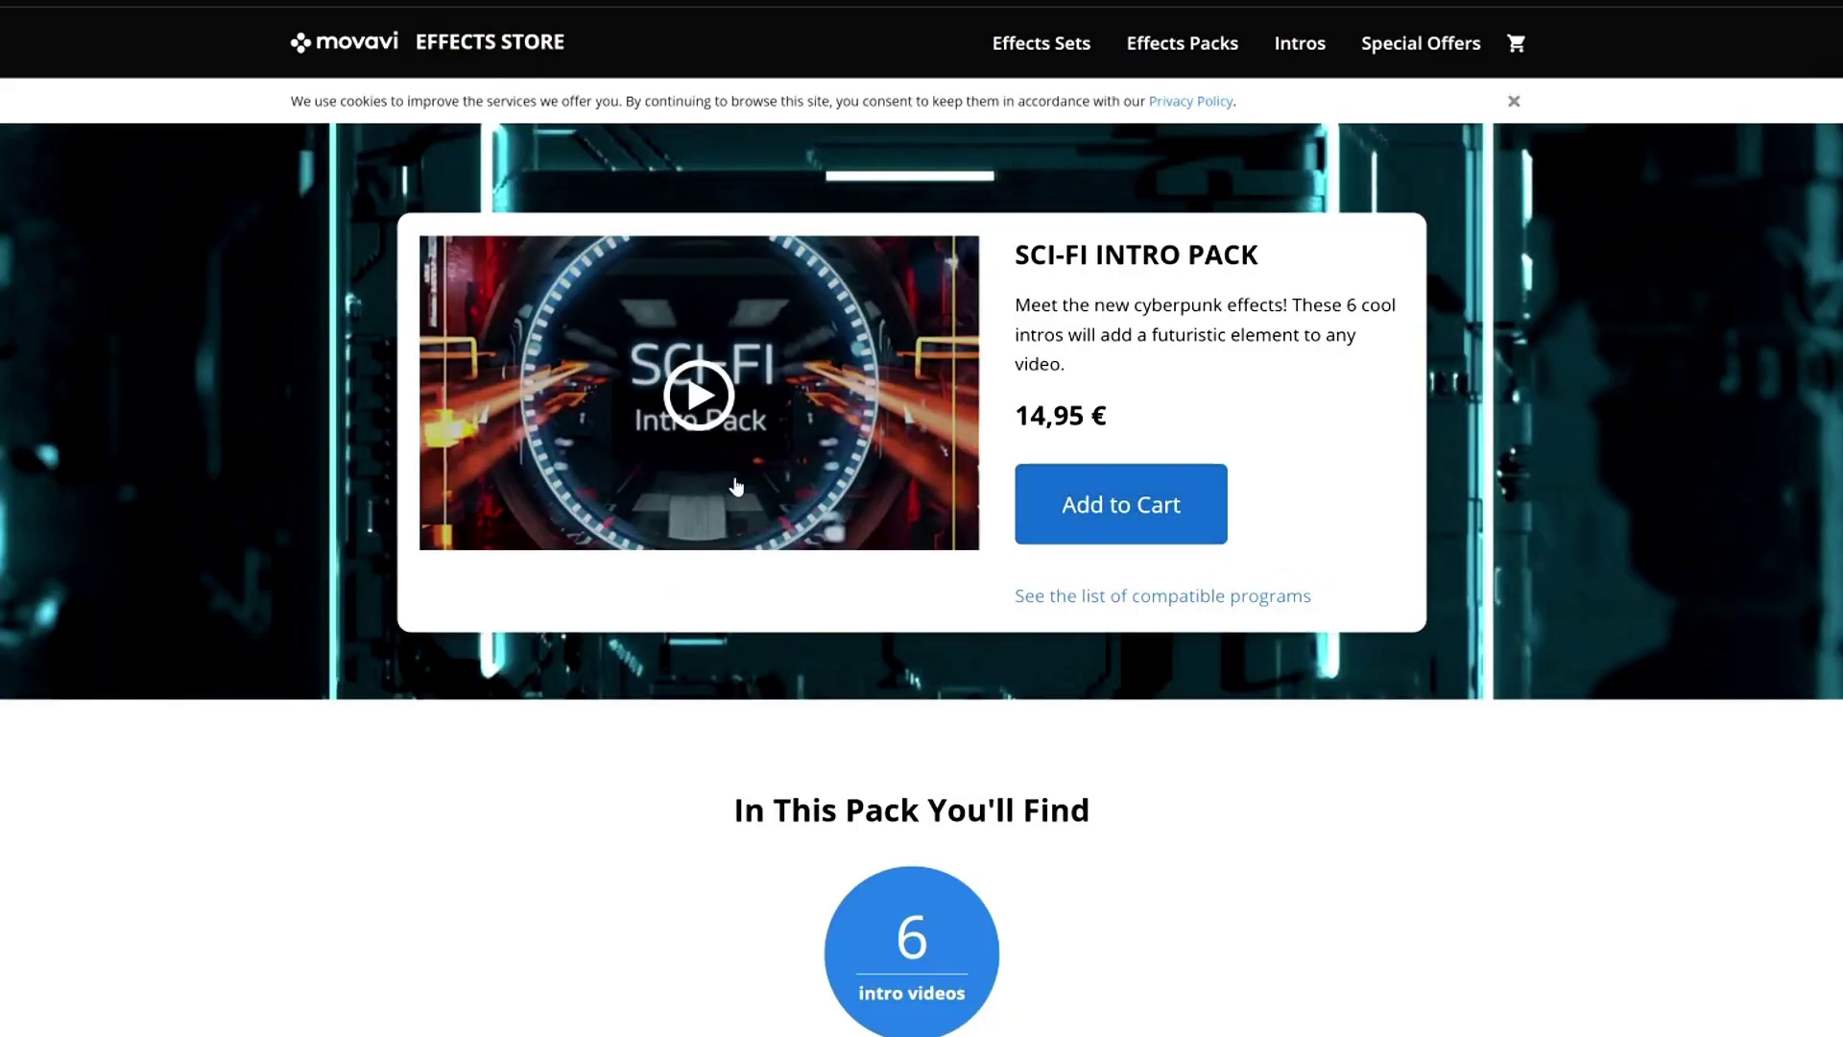
{"action": "left_click", "coordinate": [683, 420]}
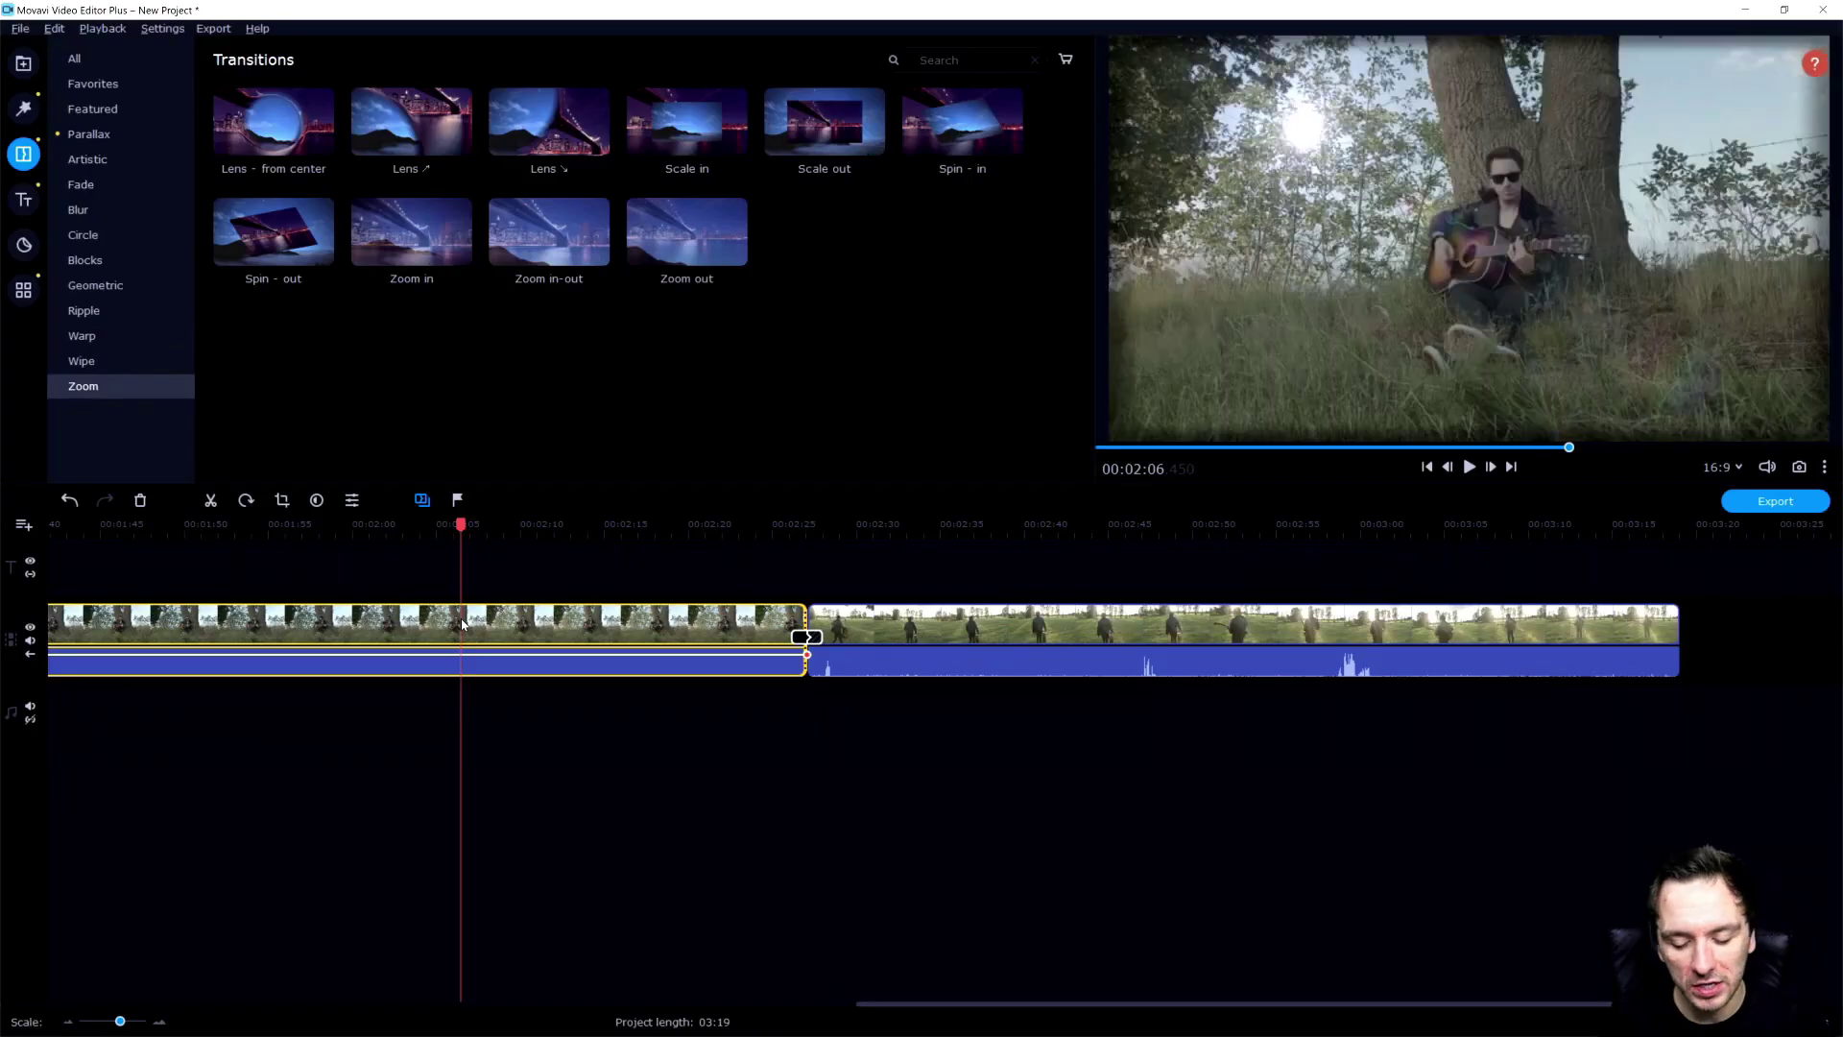
{"action": "left_click_drag", "start_coordinate": [802, 637], "coordinate": [547, 647]}
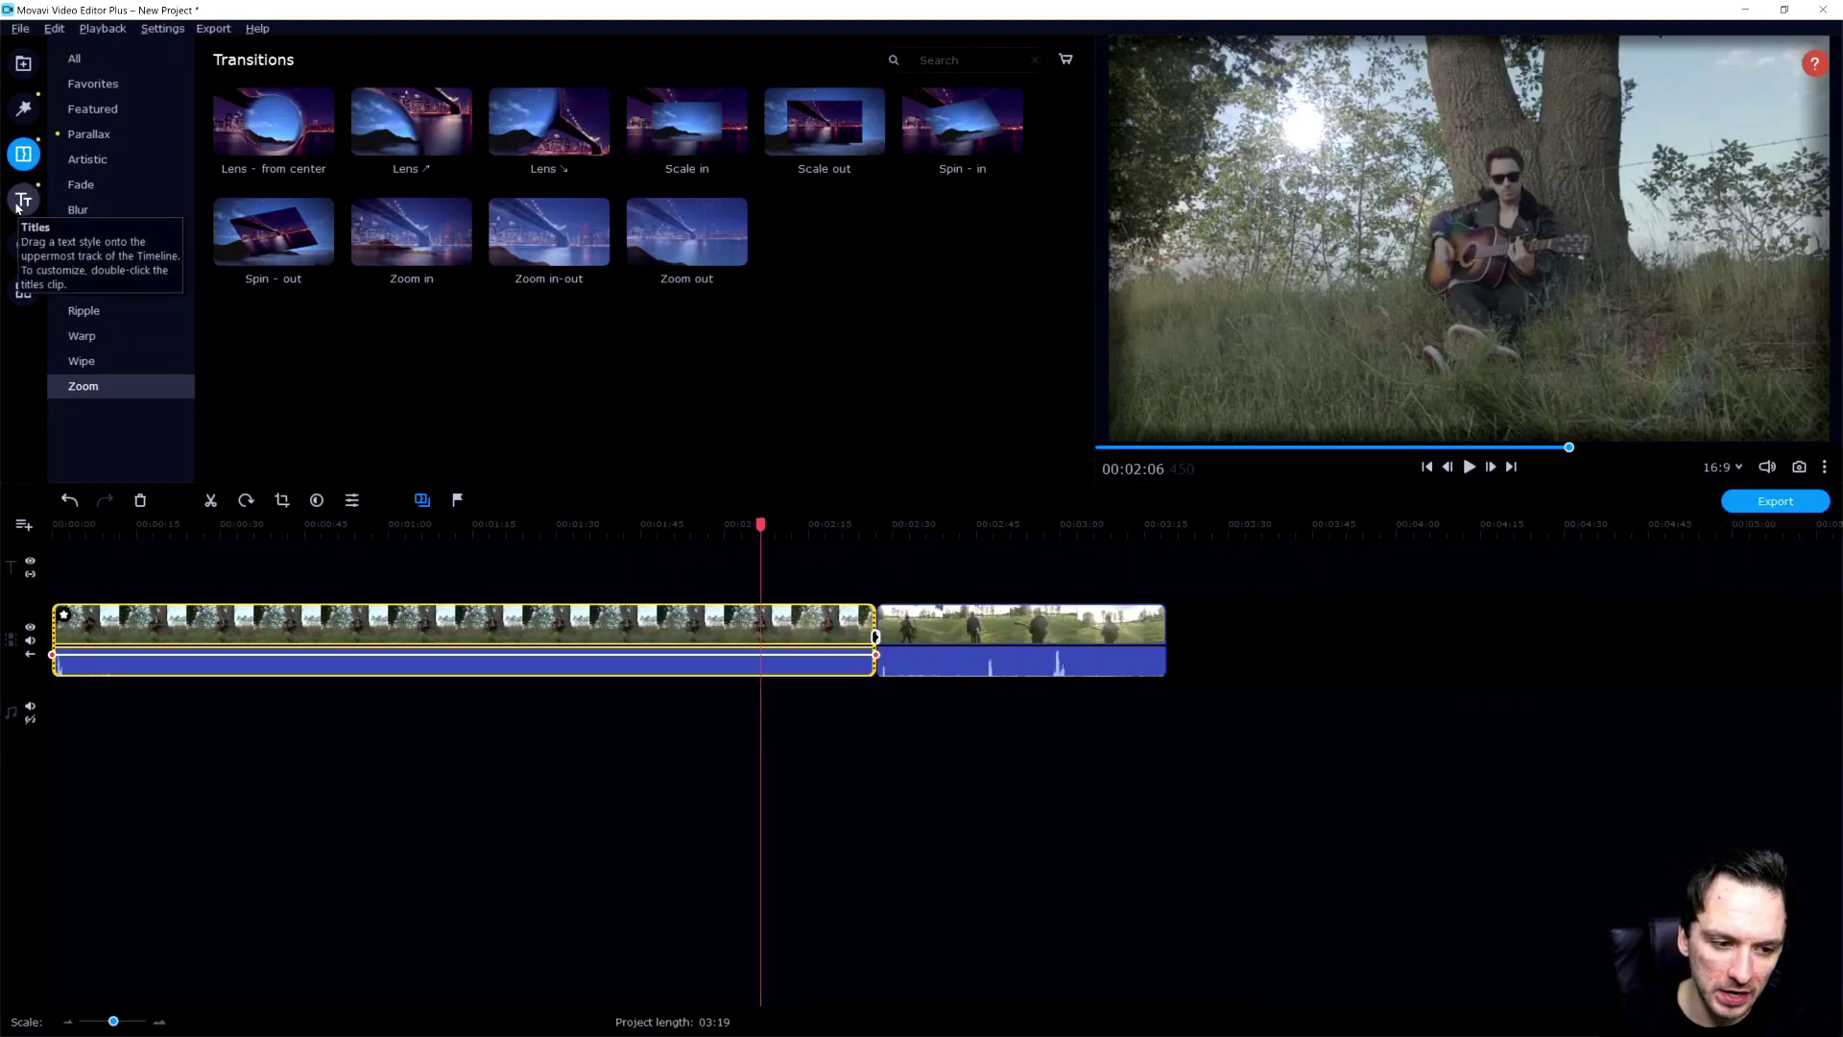
Step: Check Titles and Stickers, dismissing their tutorial overlays, view More Tools, then list Effect packages
{"action": "left_click", "coordinate": [24, 200]}
{"action": "left_click", "coordinate": [540, 133]}
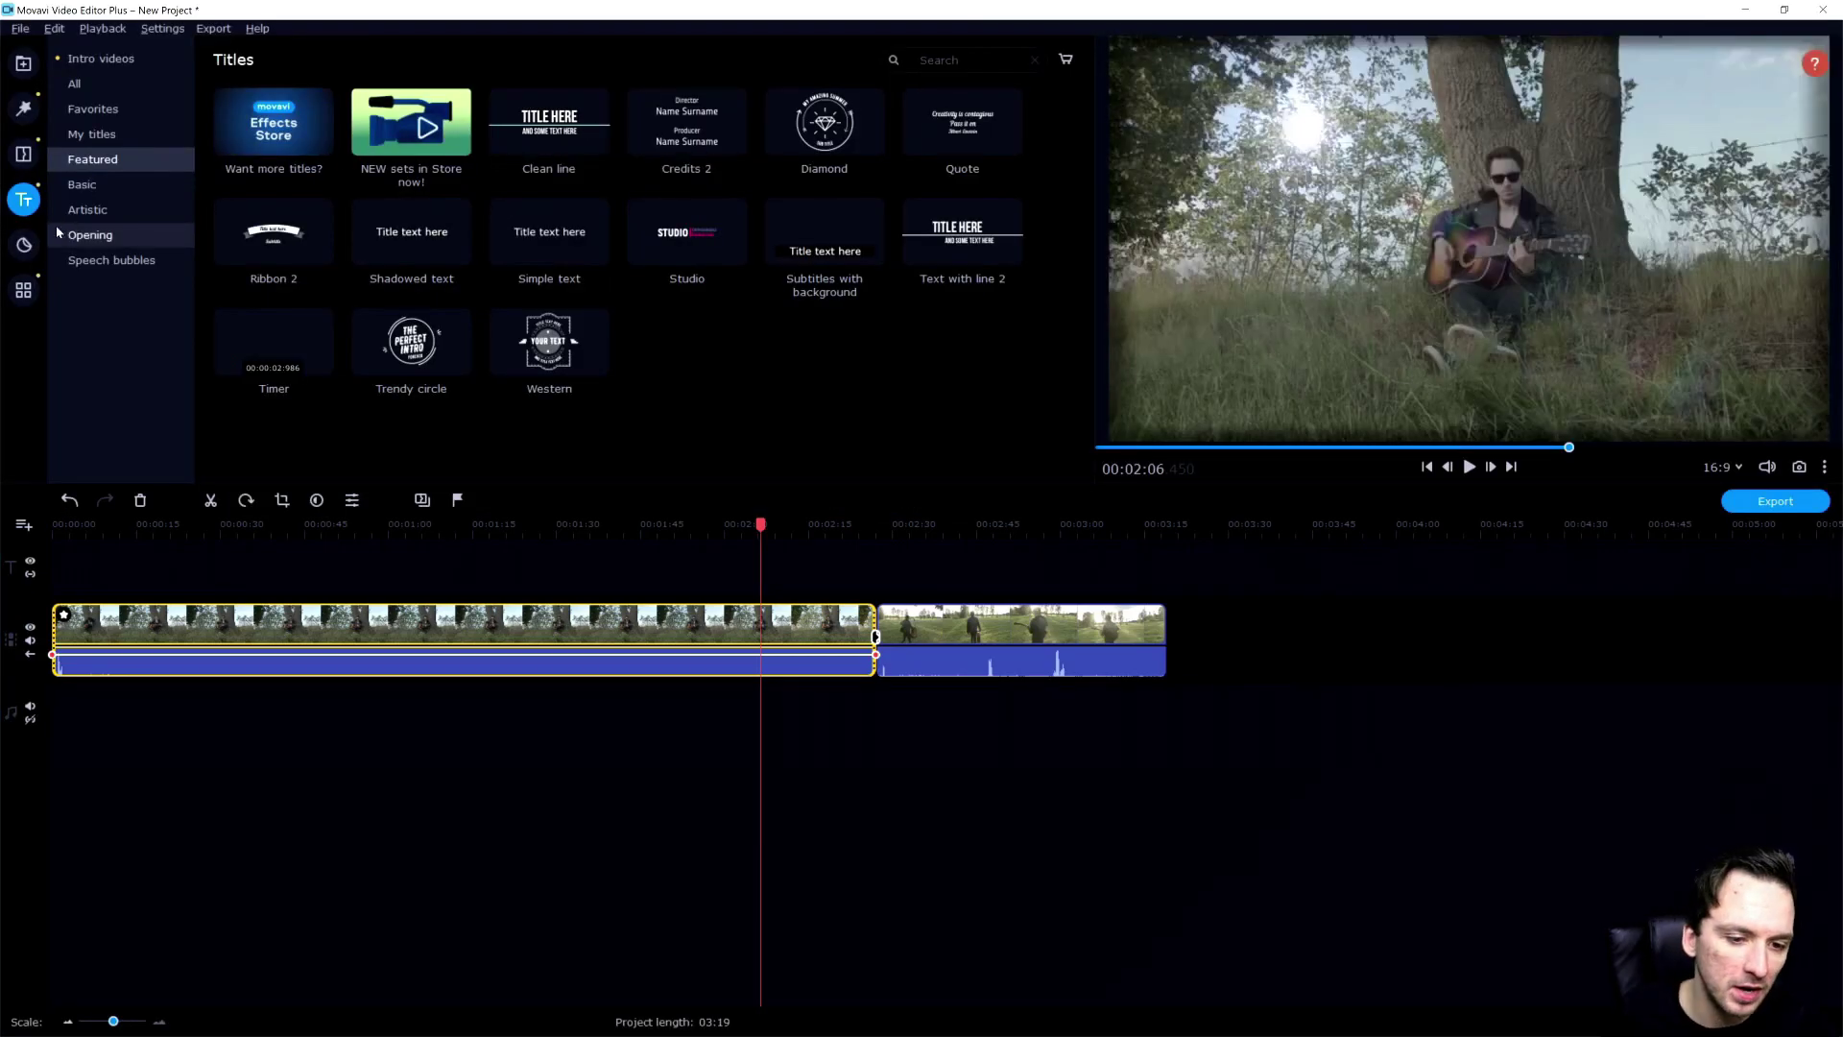
{"action": "left_click", "coordinate": [24, 244]}
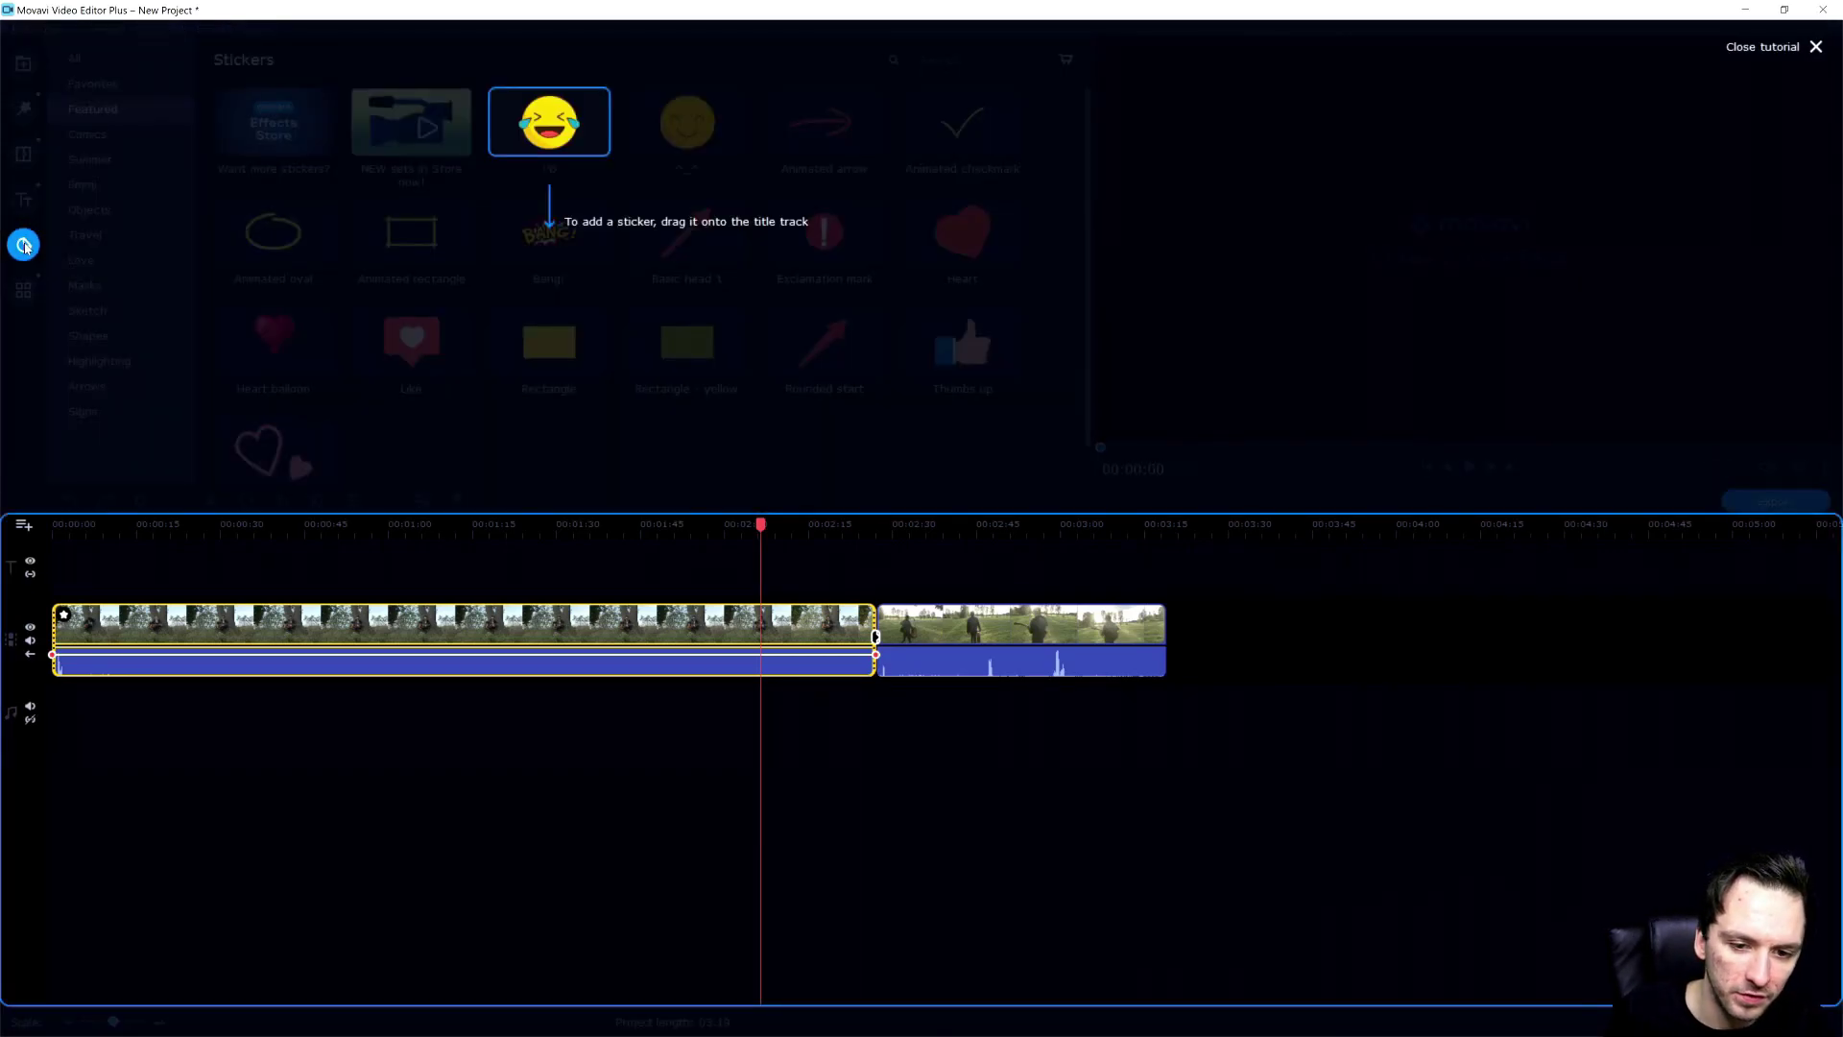
{"action": "left_click", "coordinate": [526, 240]}
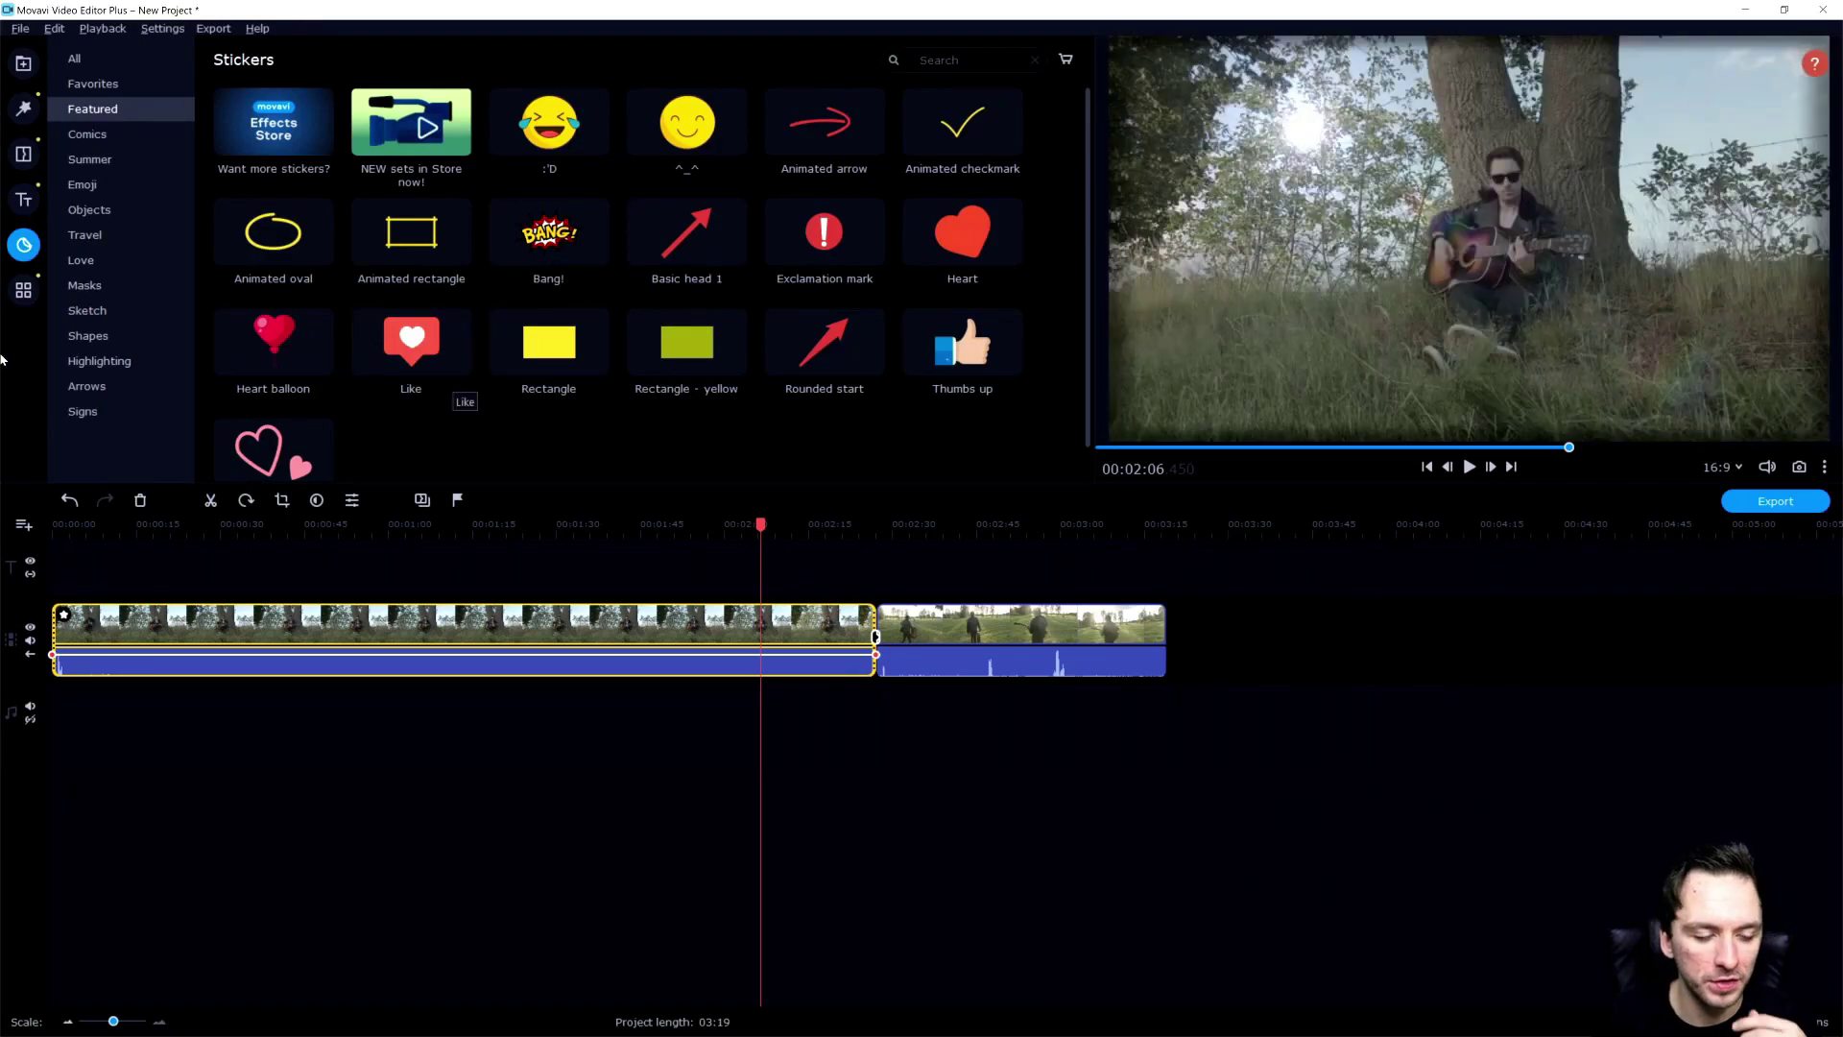
{"action": "left_click", "coordinate": [29, 294]}
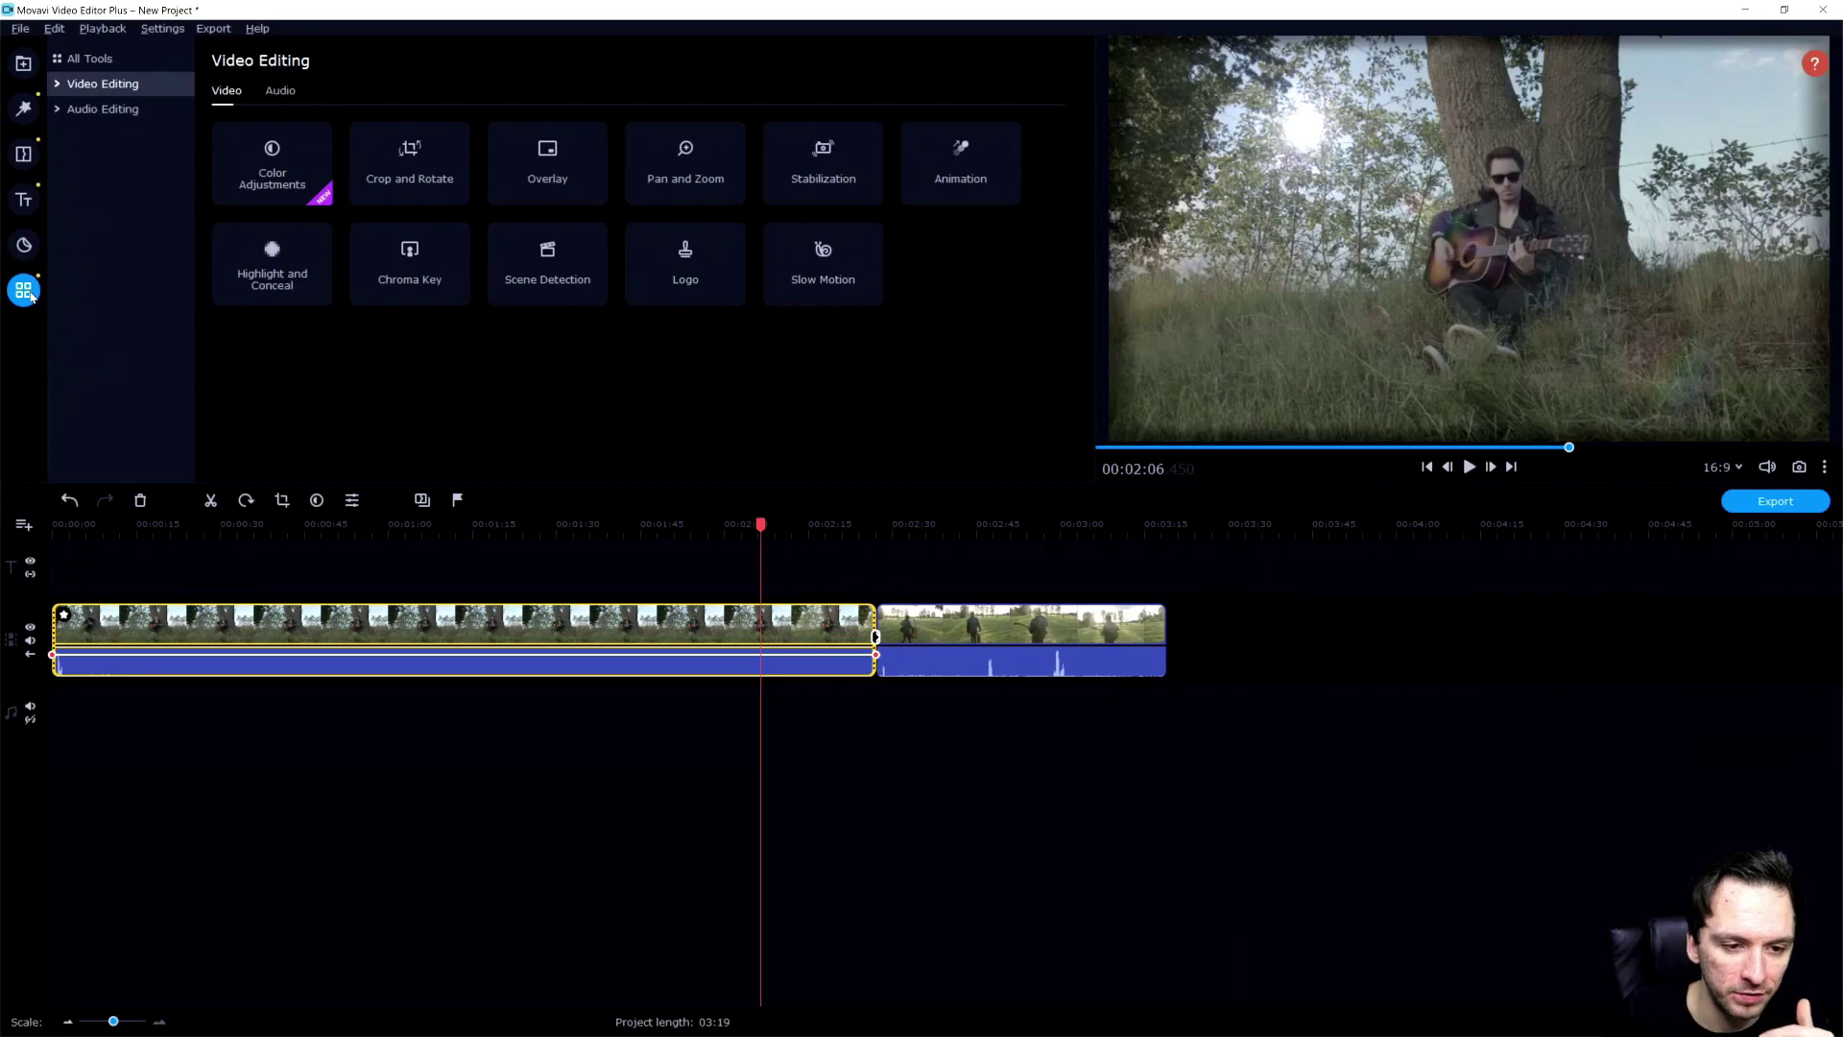
{"action": "left_click", "coordinate": [25, 63]}
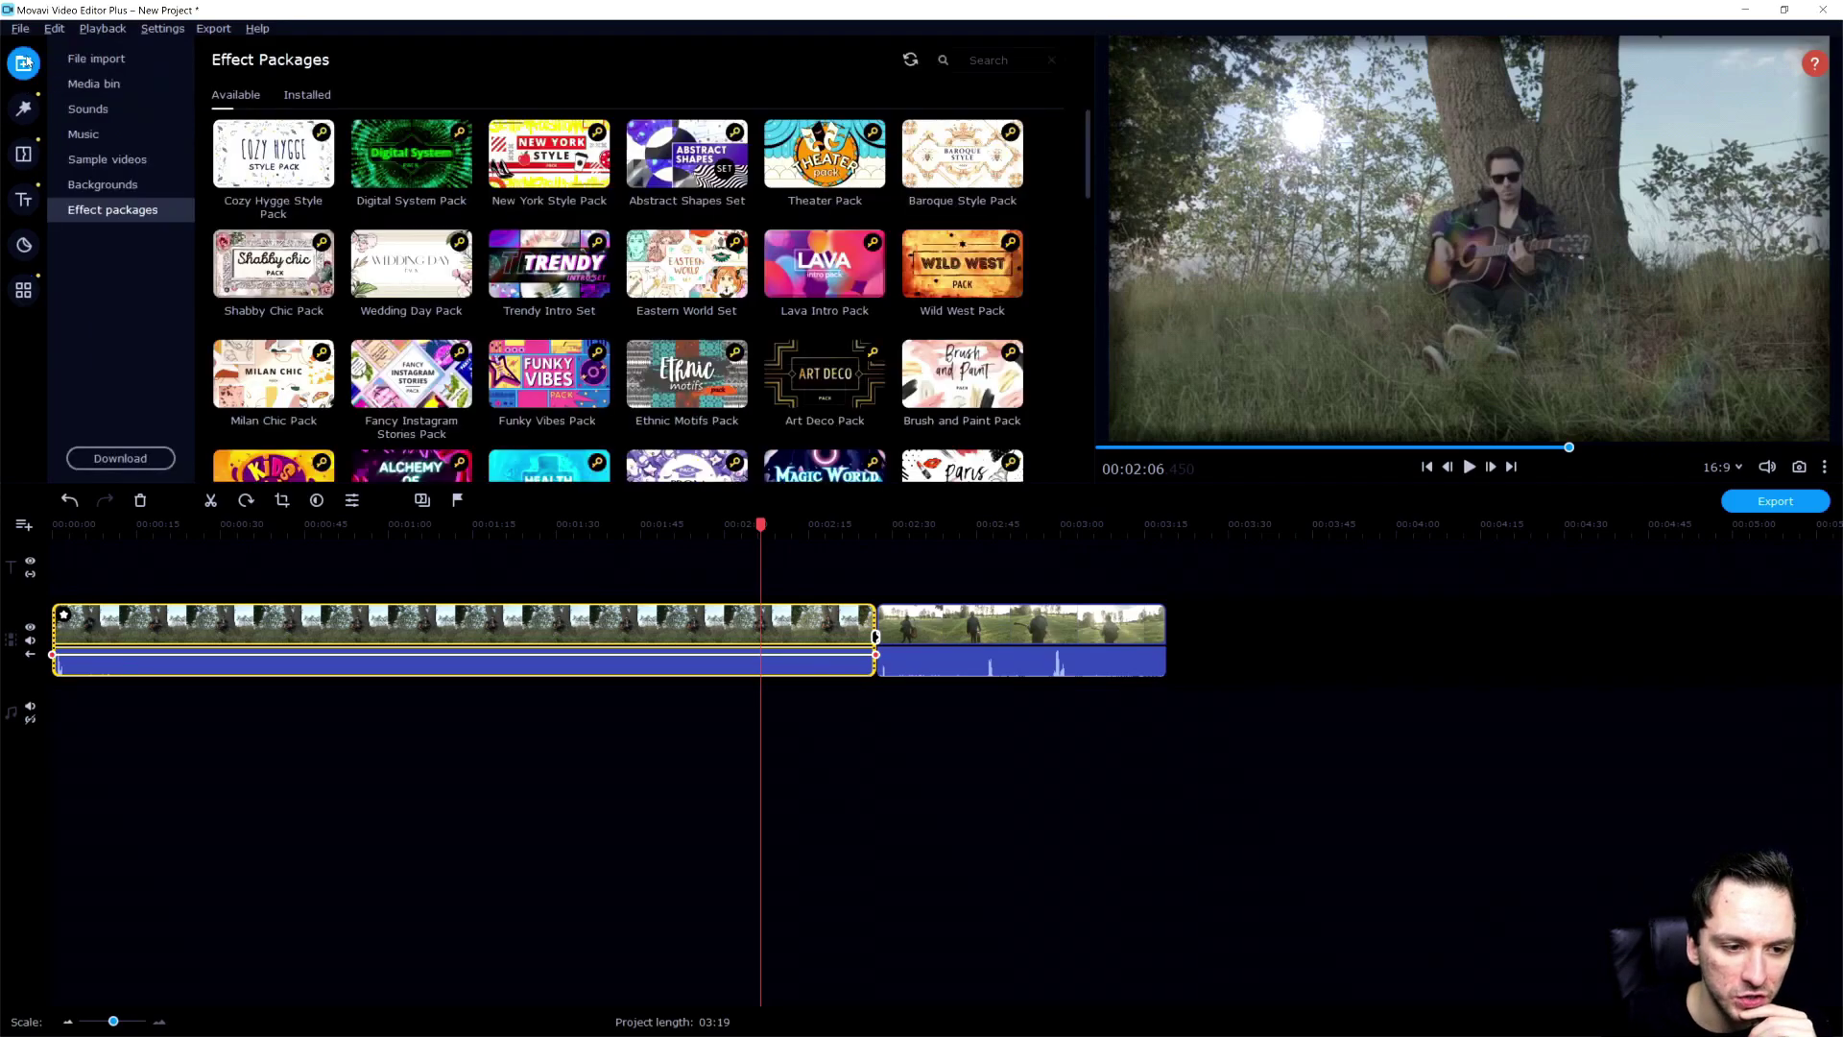
Step: Split the tree clip at about one minute in
{"action": "left_click", "coordinate": [423, 641]}
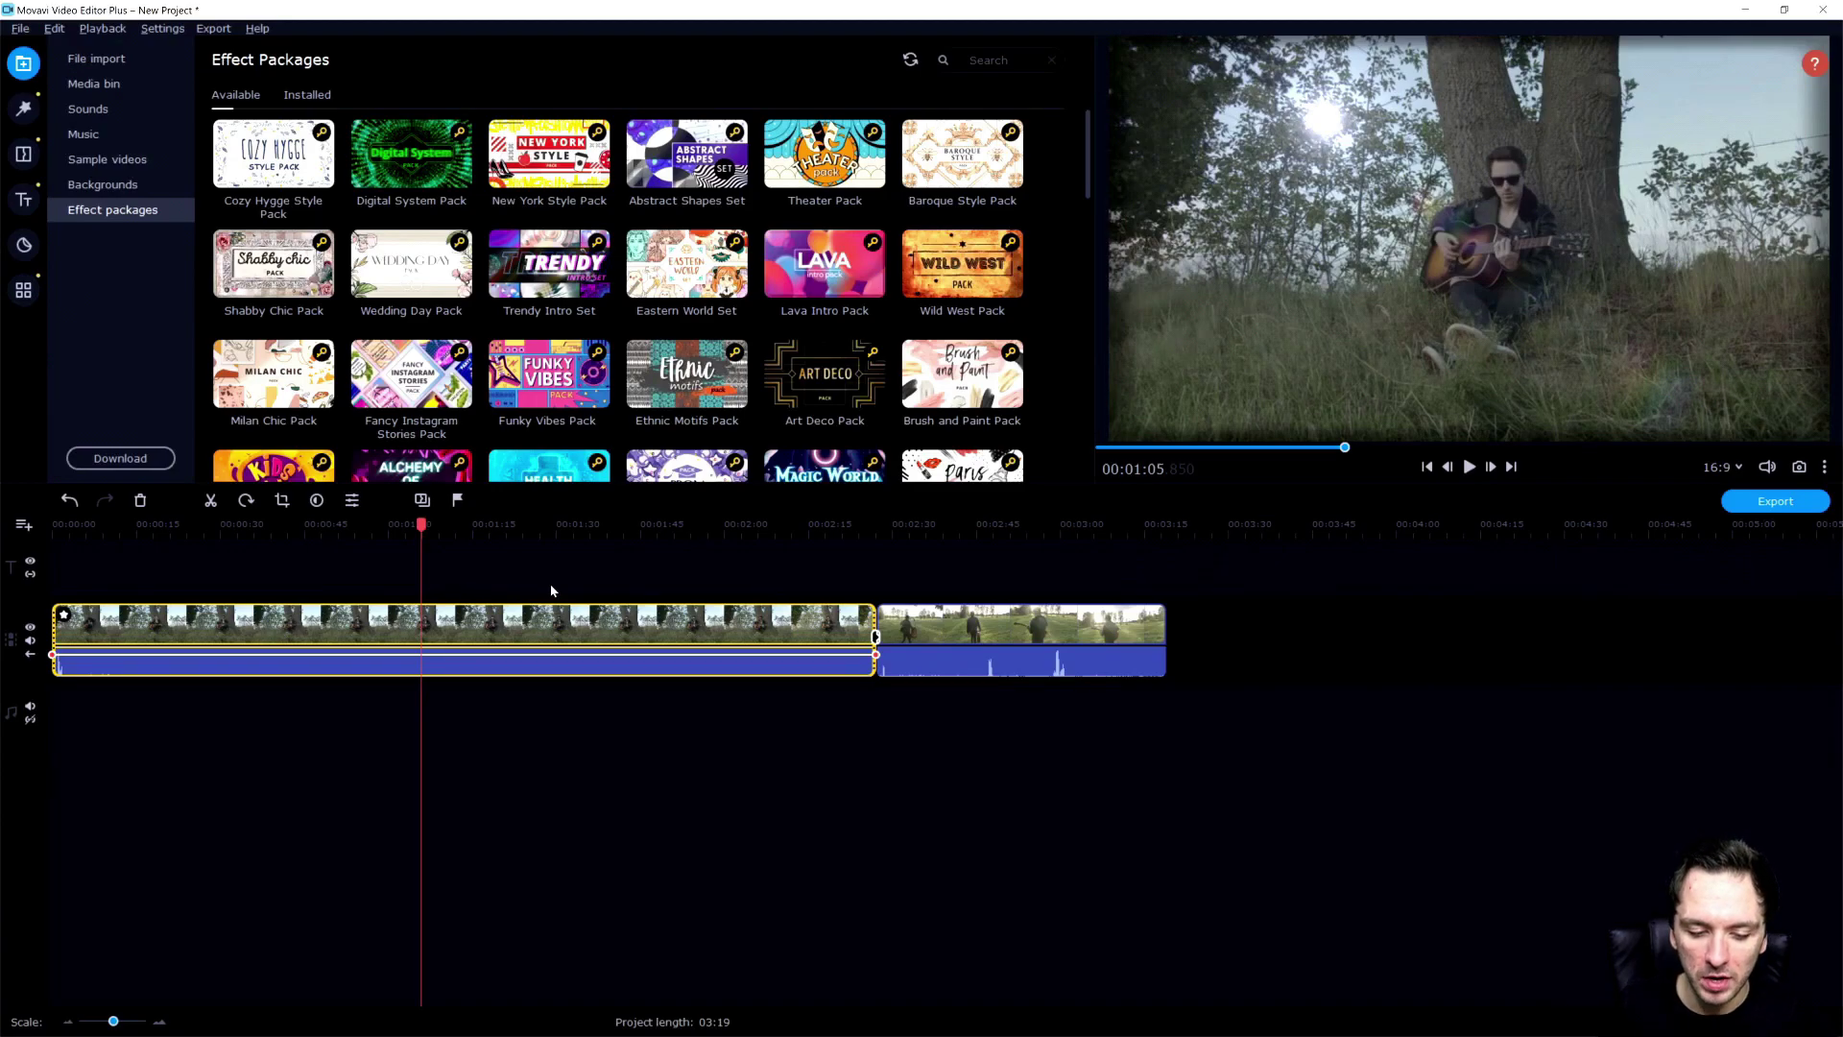
{"action": "right_click", "coordinate": [422, 633]}
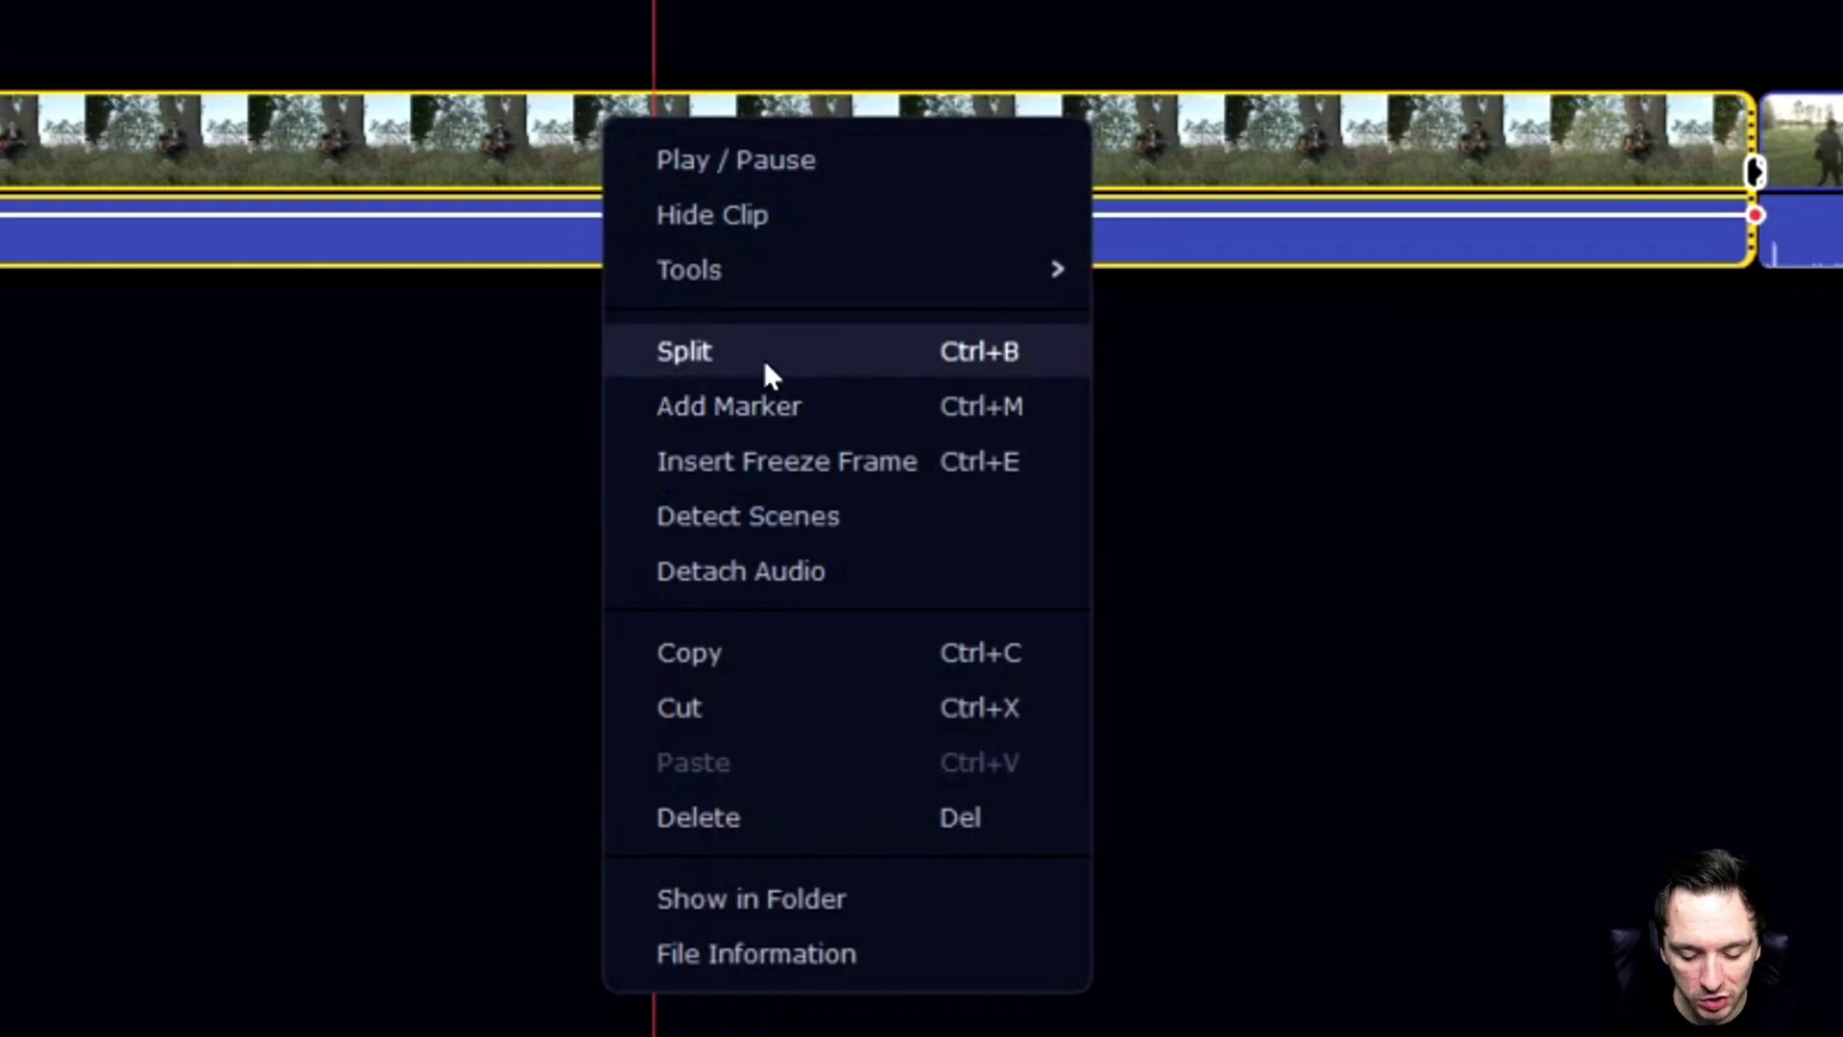
{"action": "left_click", "coordinate": [763, 359]}
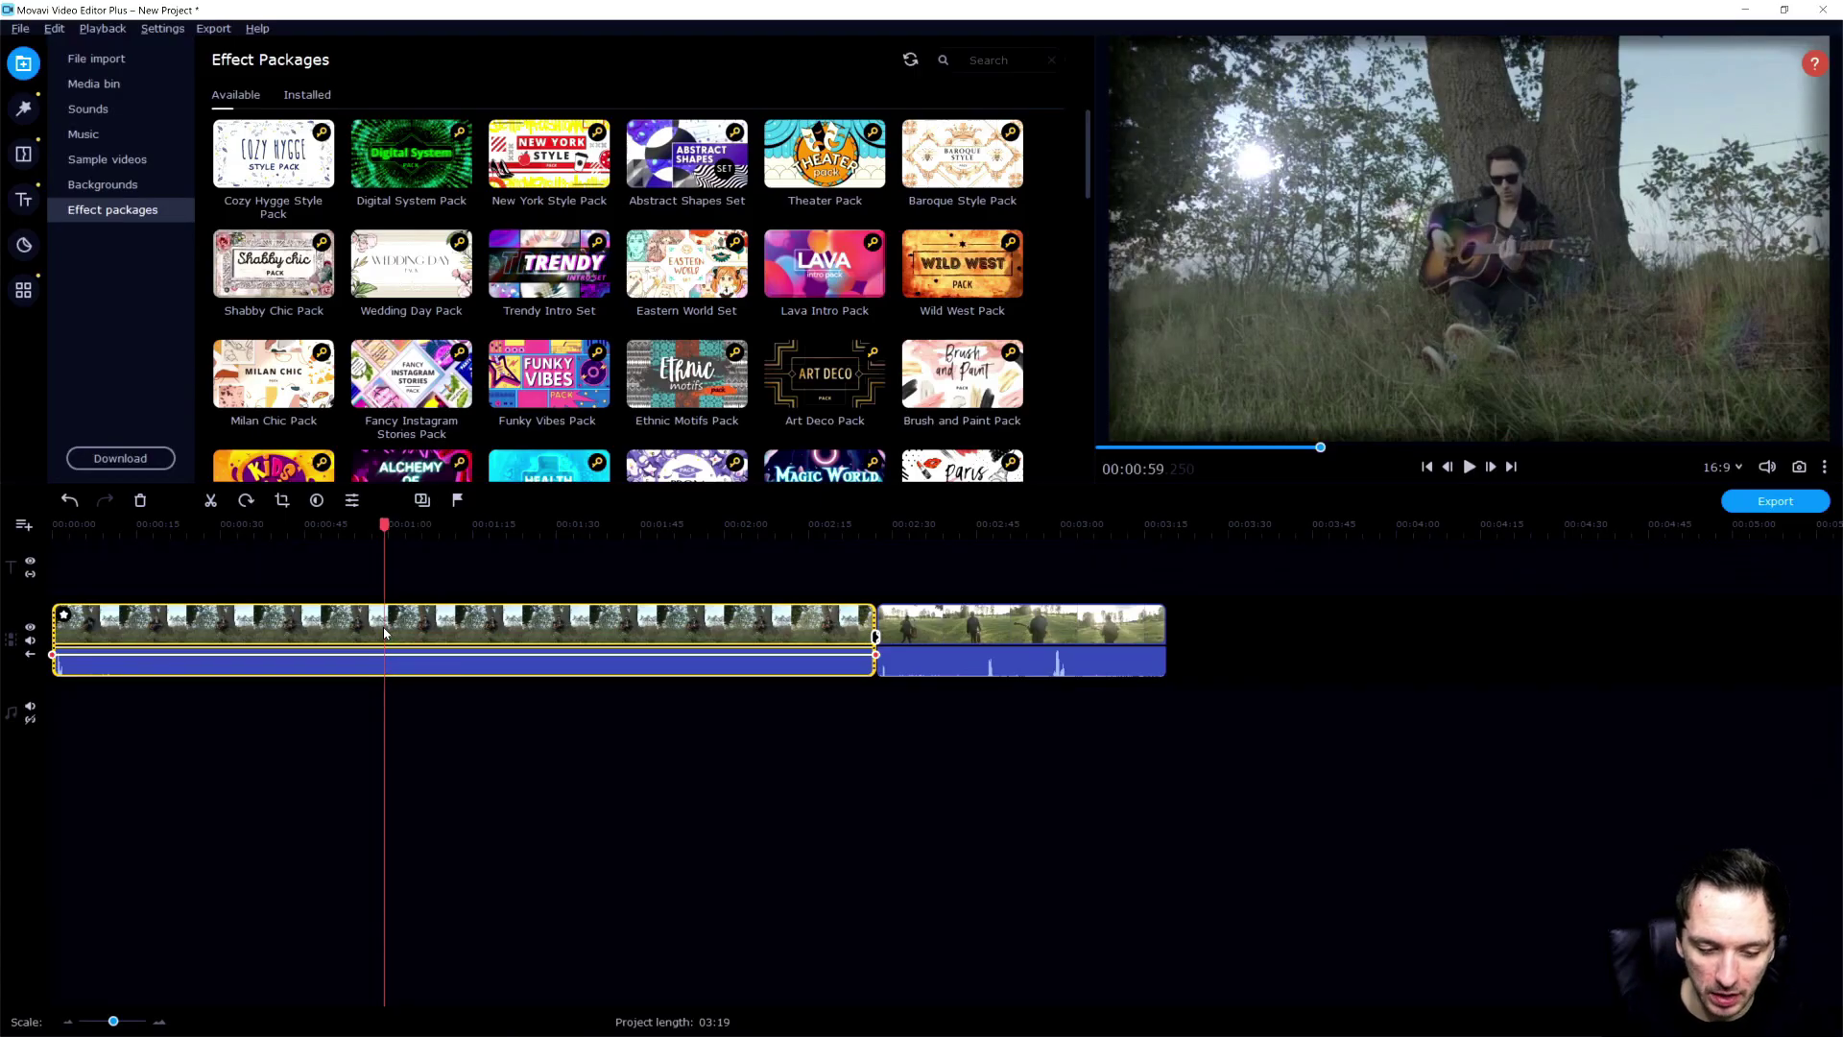
Step: Select the later piece of the split tree clip and delete it
{"action": "left_click", "coordinate": [483, 639]}
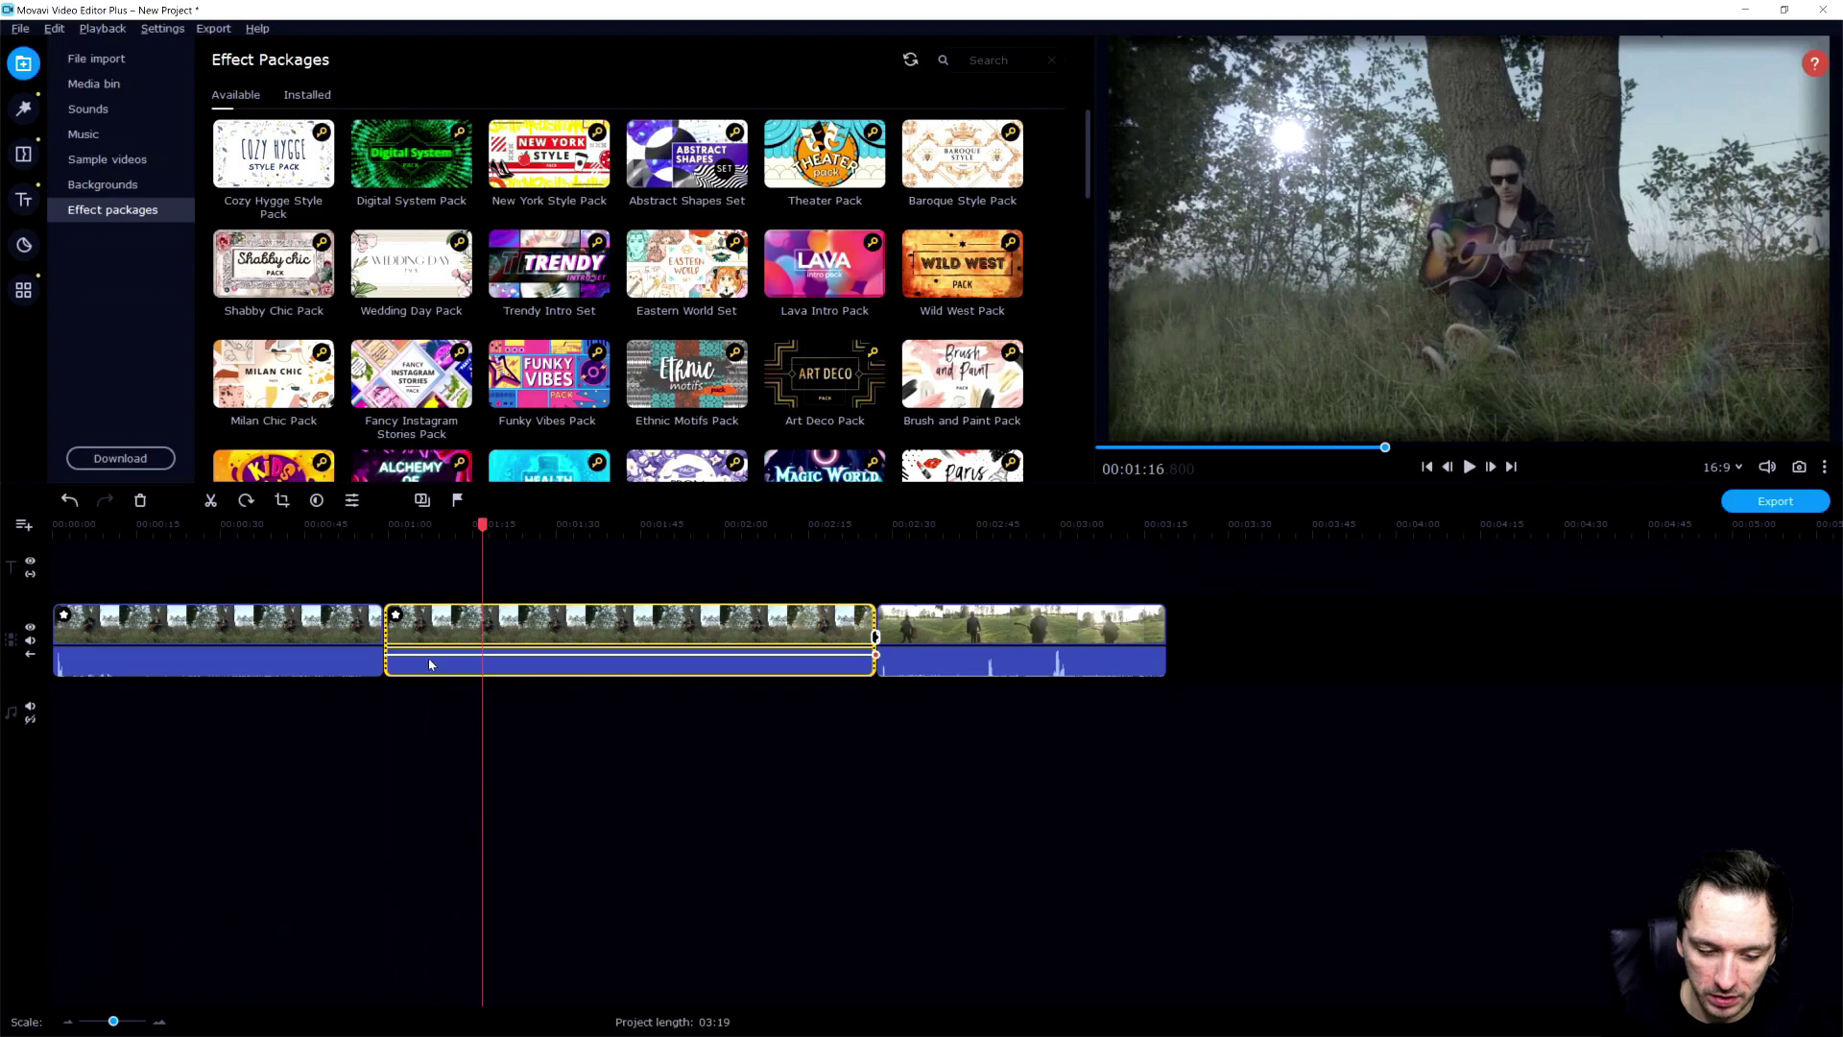
{"action": "left_click_drag", "start_coordinate": [431, 666], "coordinate": [603, 667]}
{"action": "left_click_drag", "start_coordinate": [534, 644], "coordinate": [1021, 639]}
{"action": "right_click", "coordinate": [682, 628]}
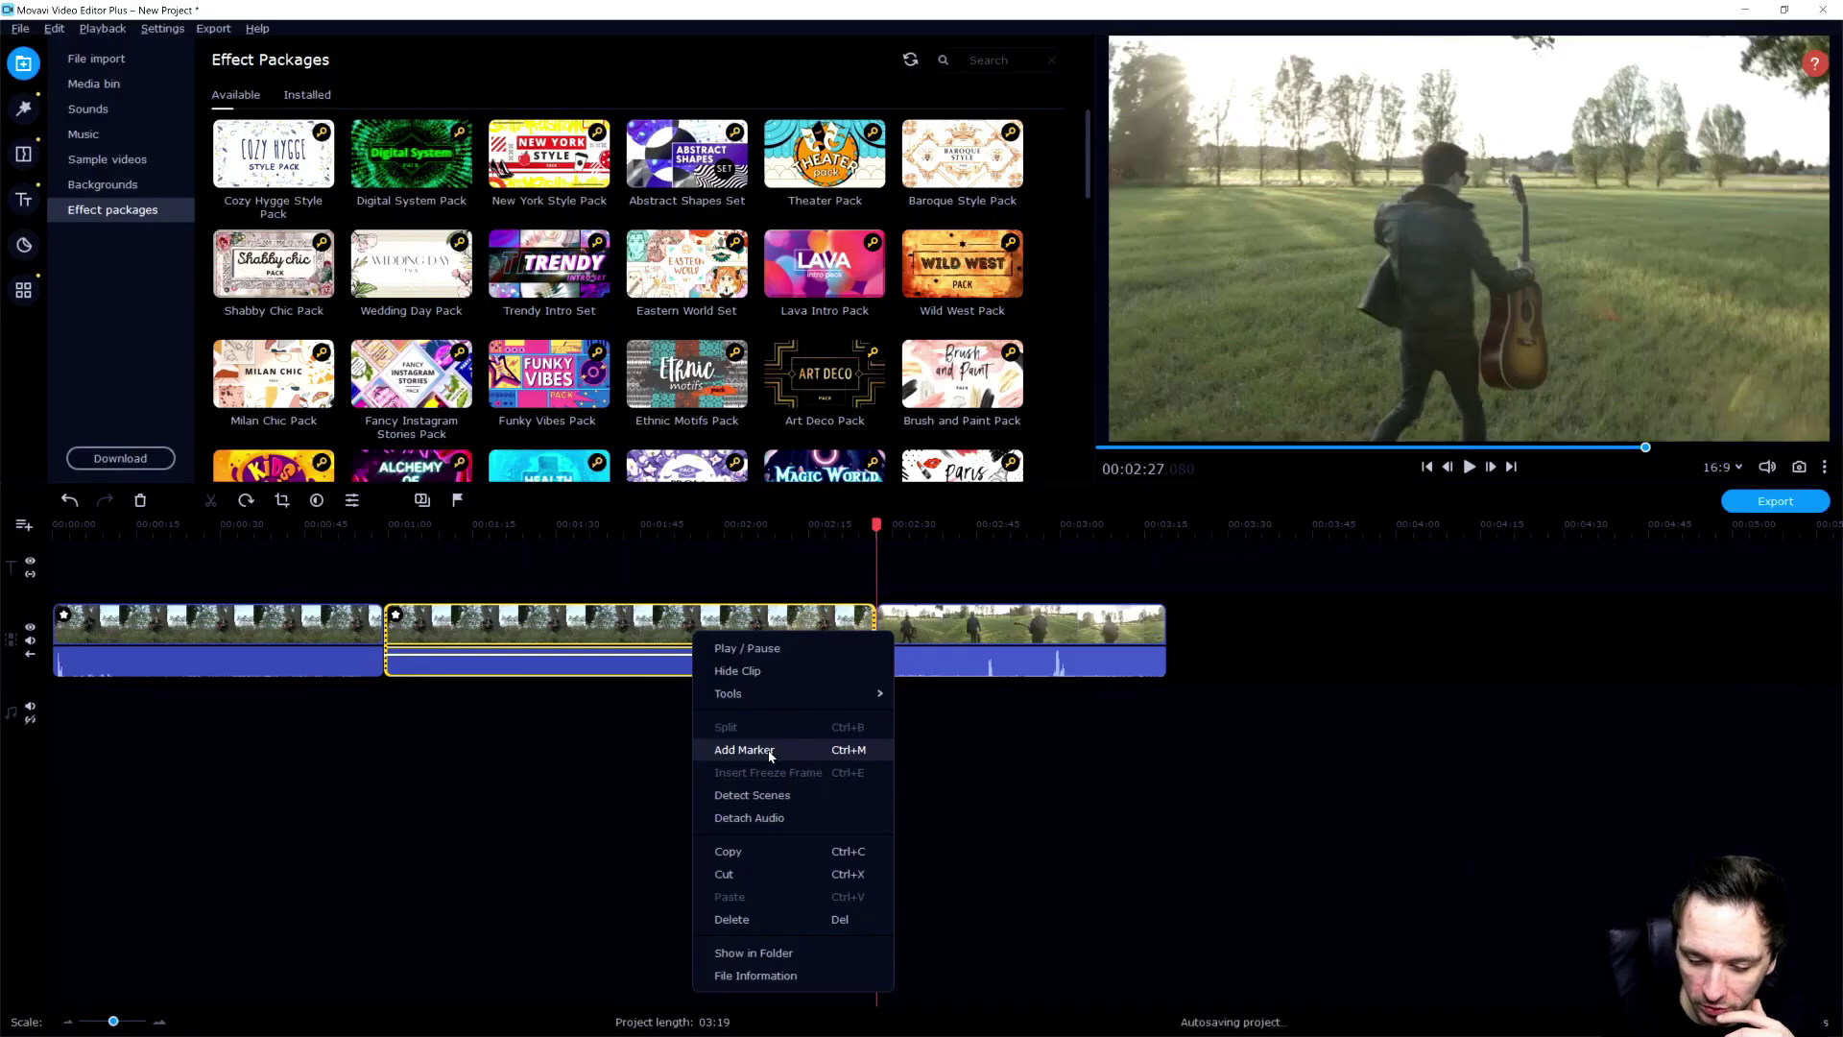
{"action": "left_click", "coordinate": [600, 641]}
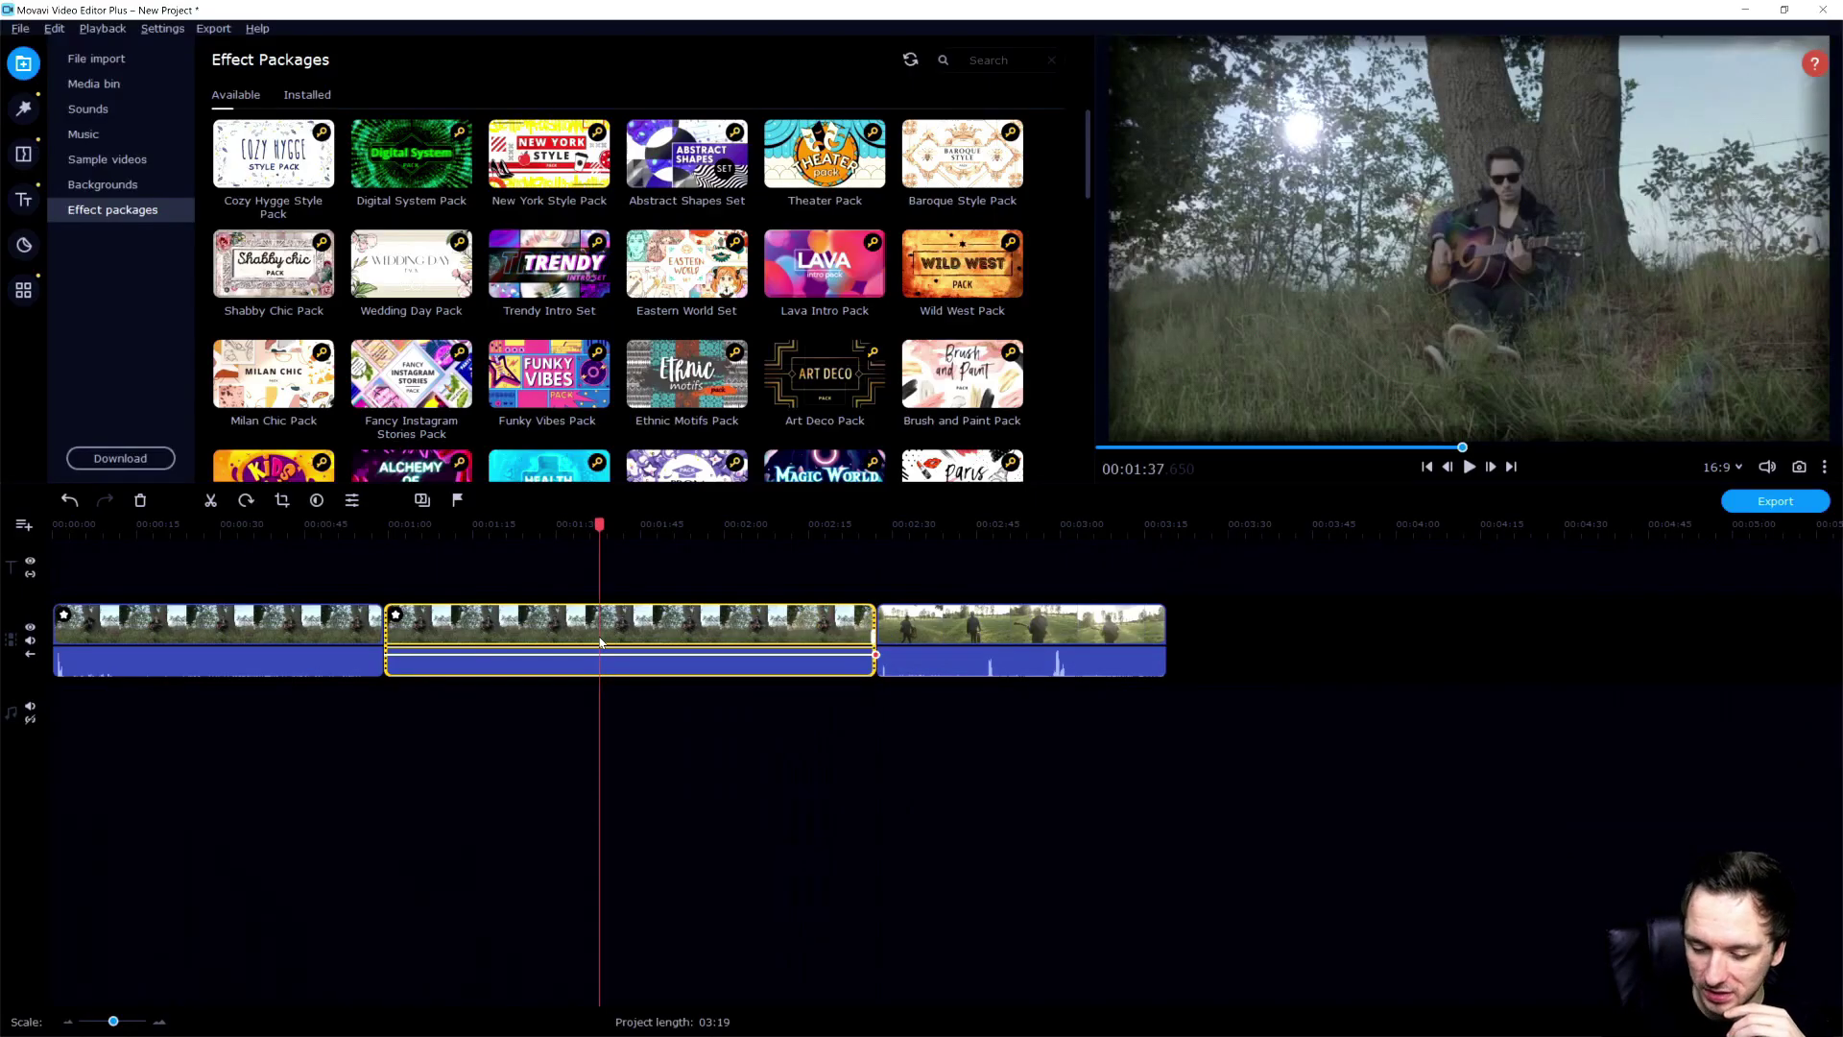
{"action": "key", "text": "Delete"}
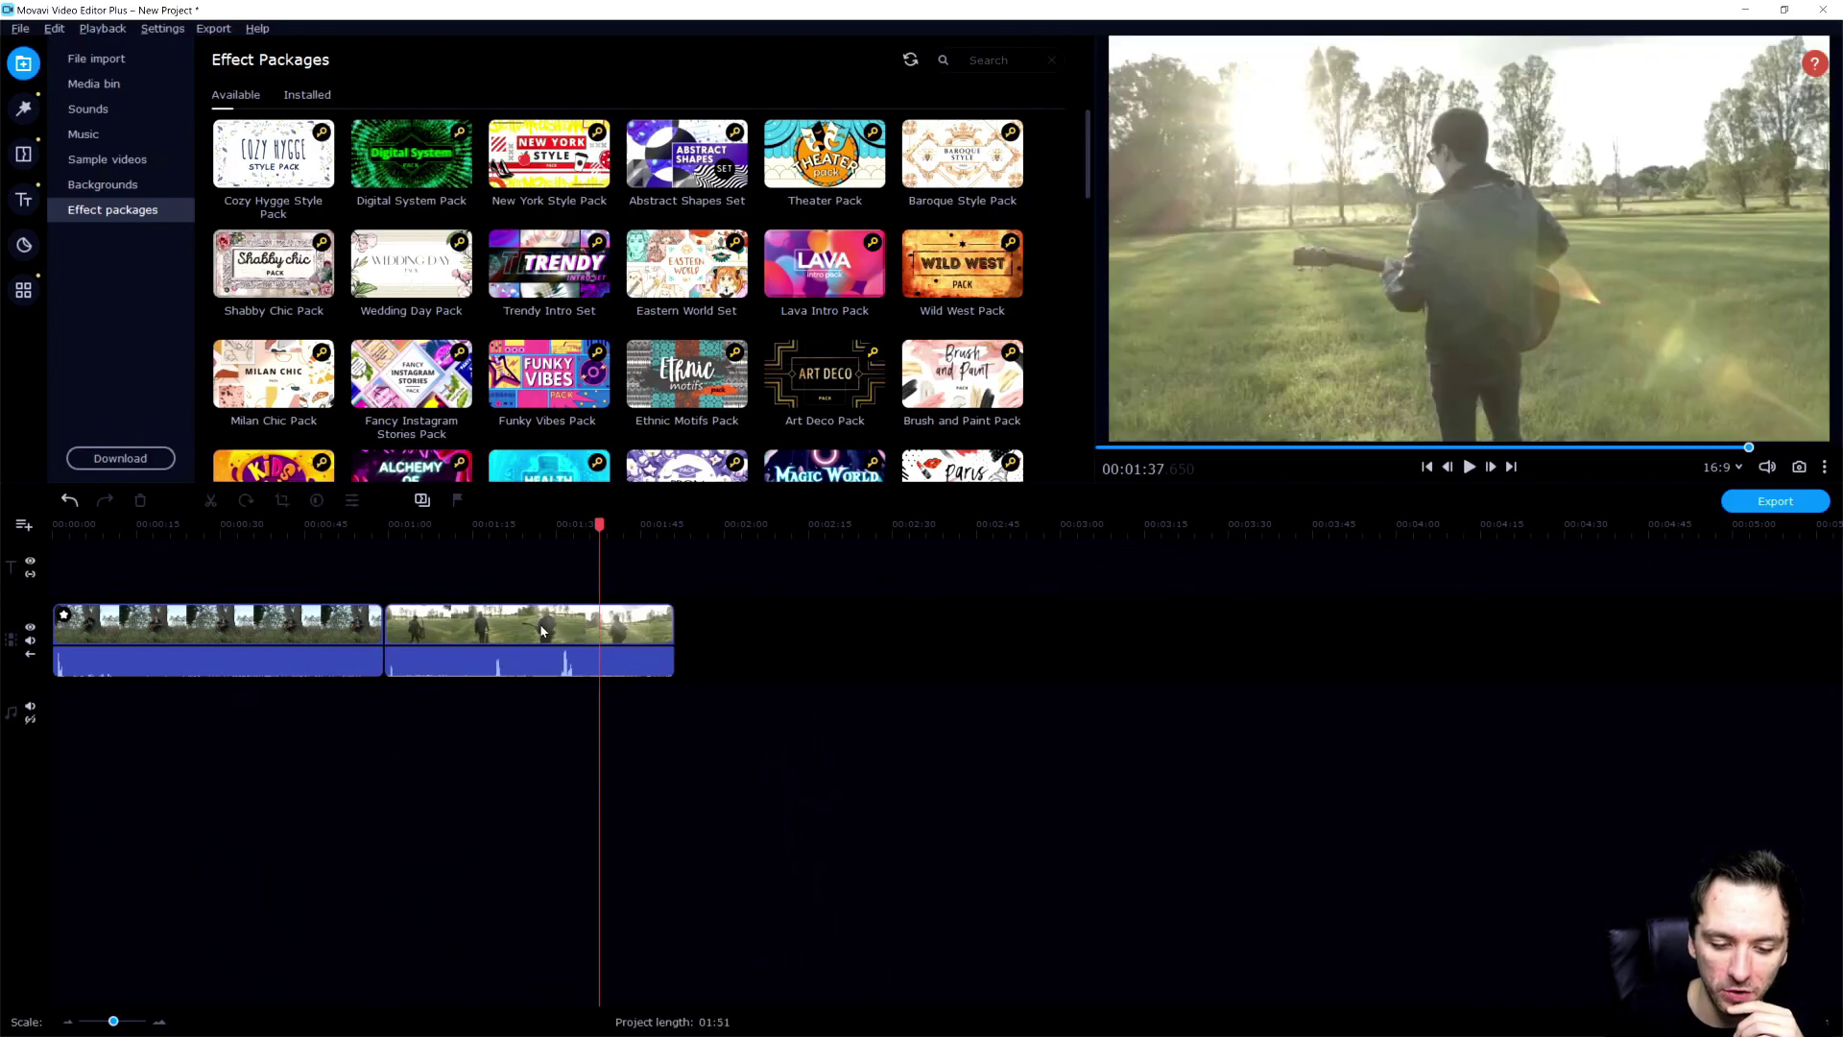
Step: Preview the field clip from about 1:05 to 1:11, then set the playhead near 0:34
{"action": "right_click", "coordinate": [524, 631]}
{"action": "left_click", "coordinate": [578, 643]}
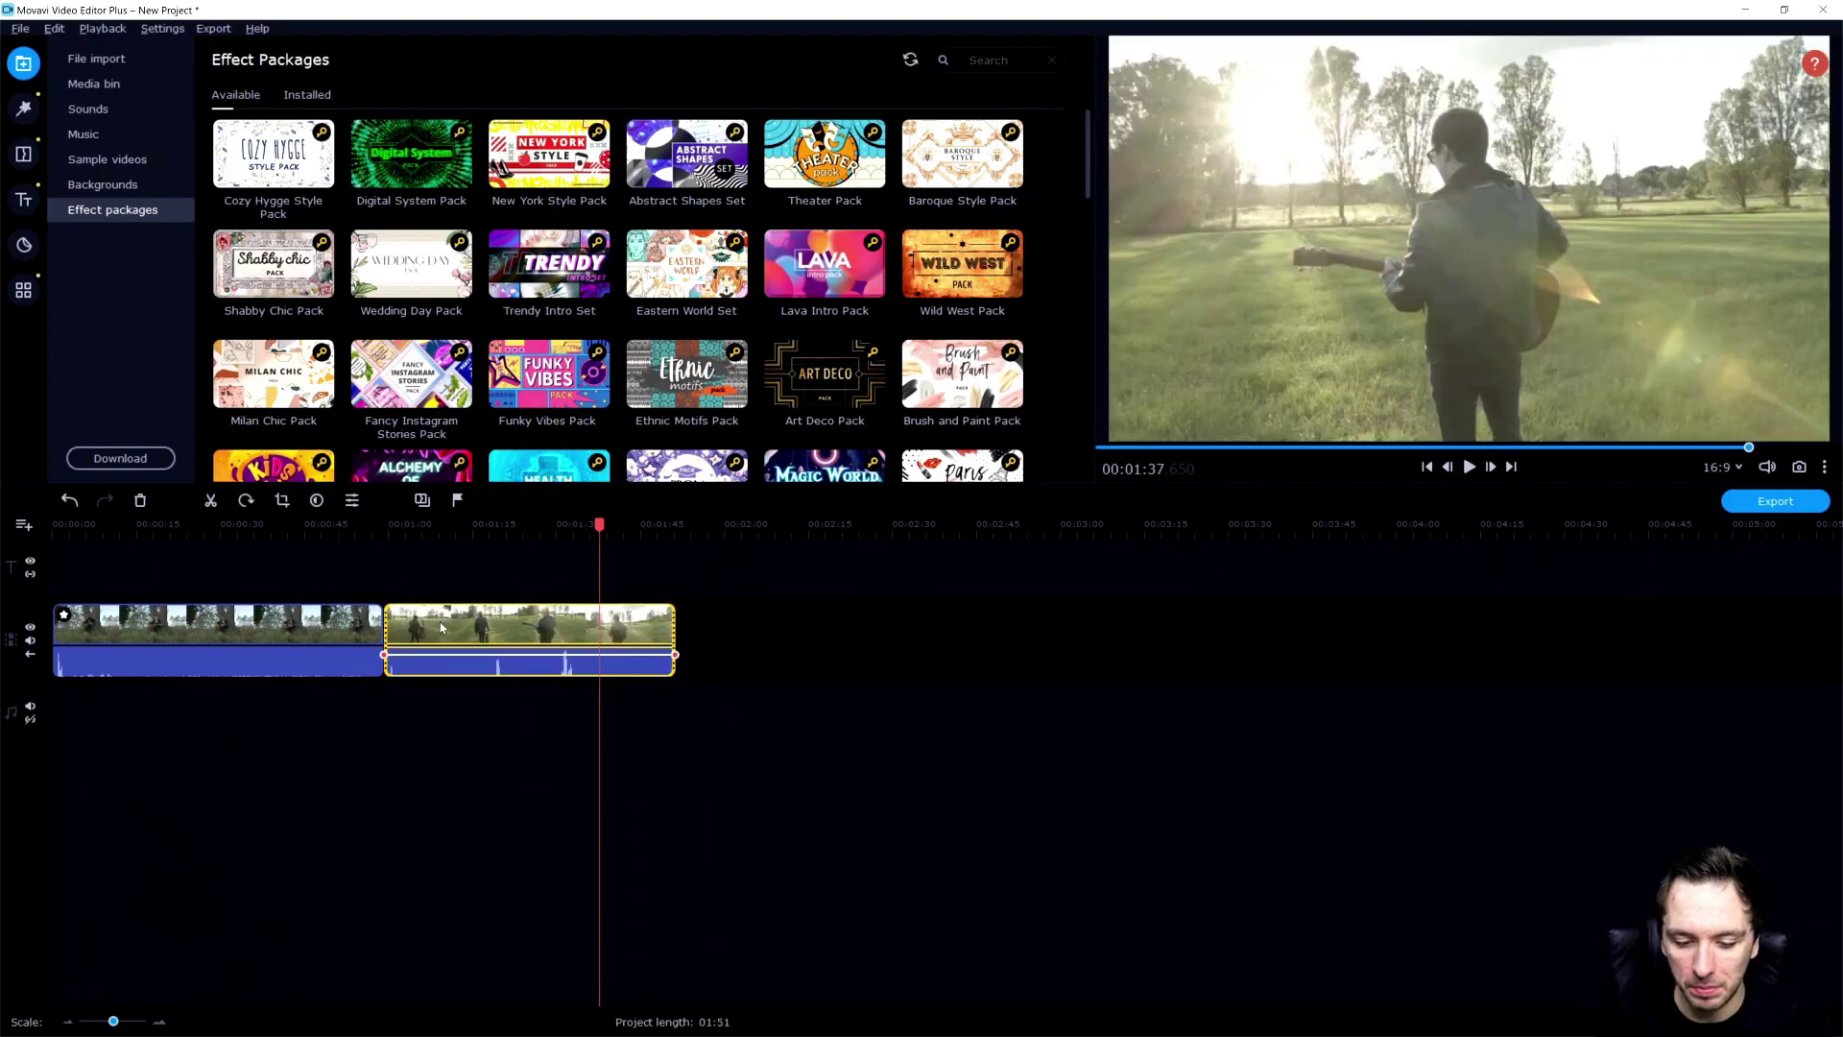
{"action": "left_click", "coordinate": [438, 629]}
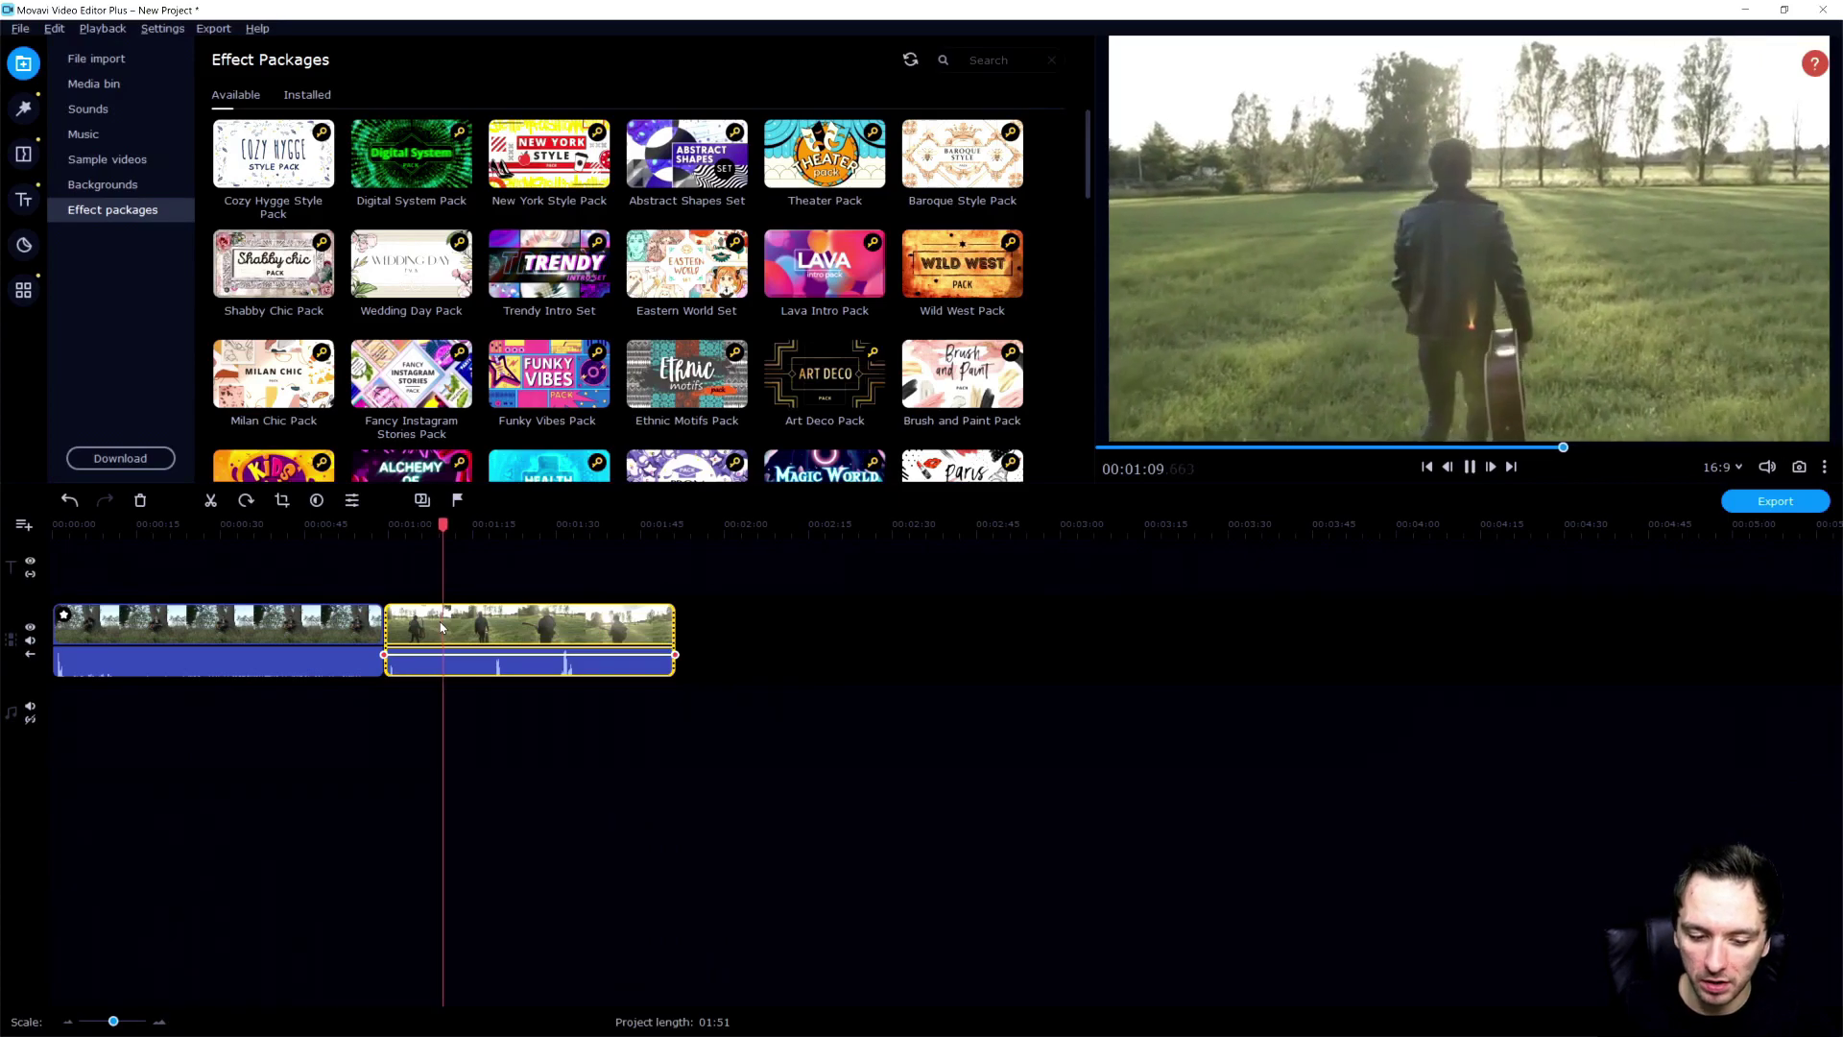
{"action": "key", "text": "space"}
{"action": "right_click", "coordinate": [454, 631]}
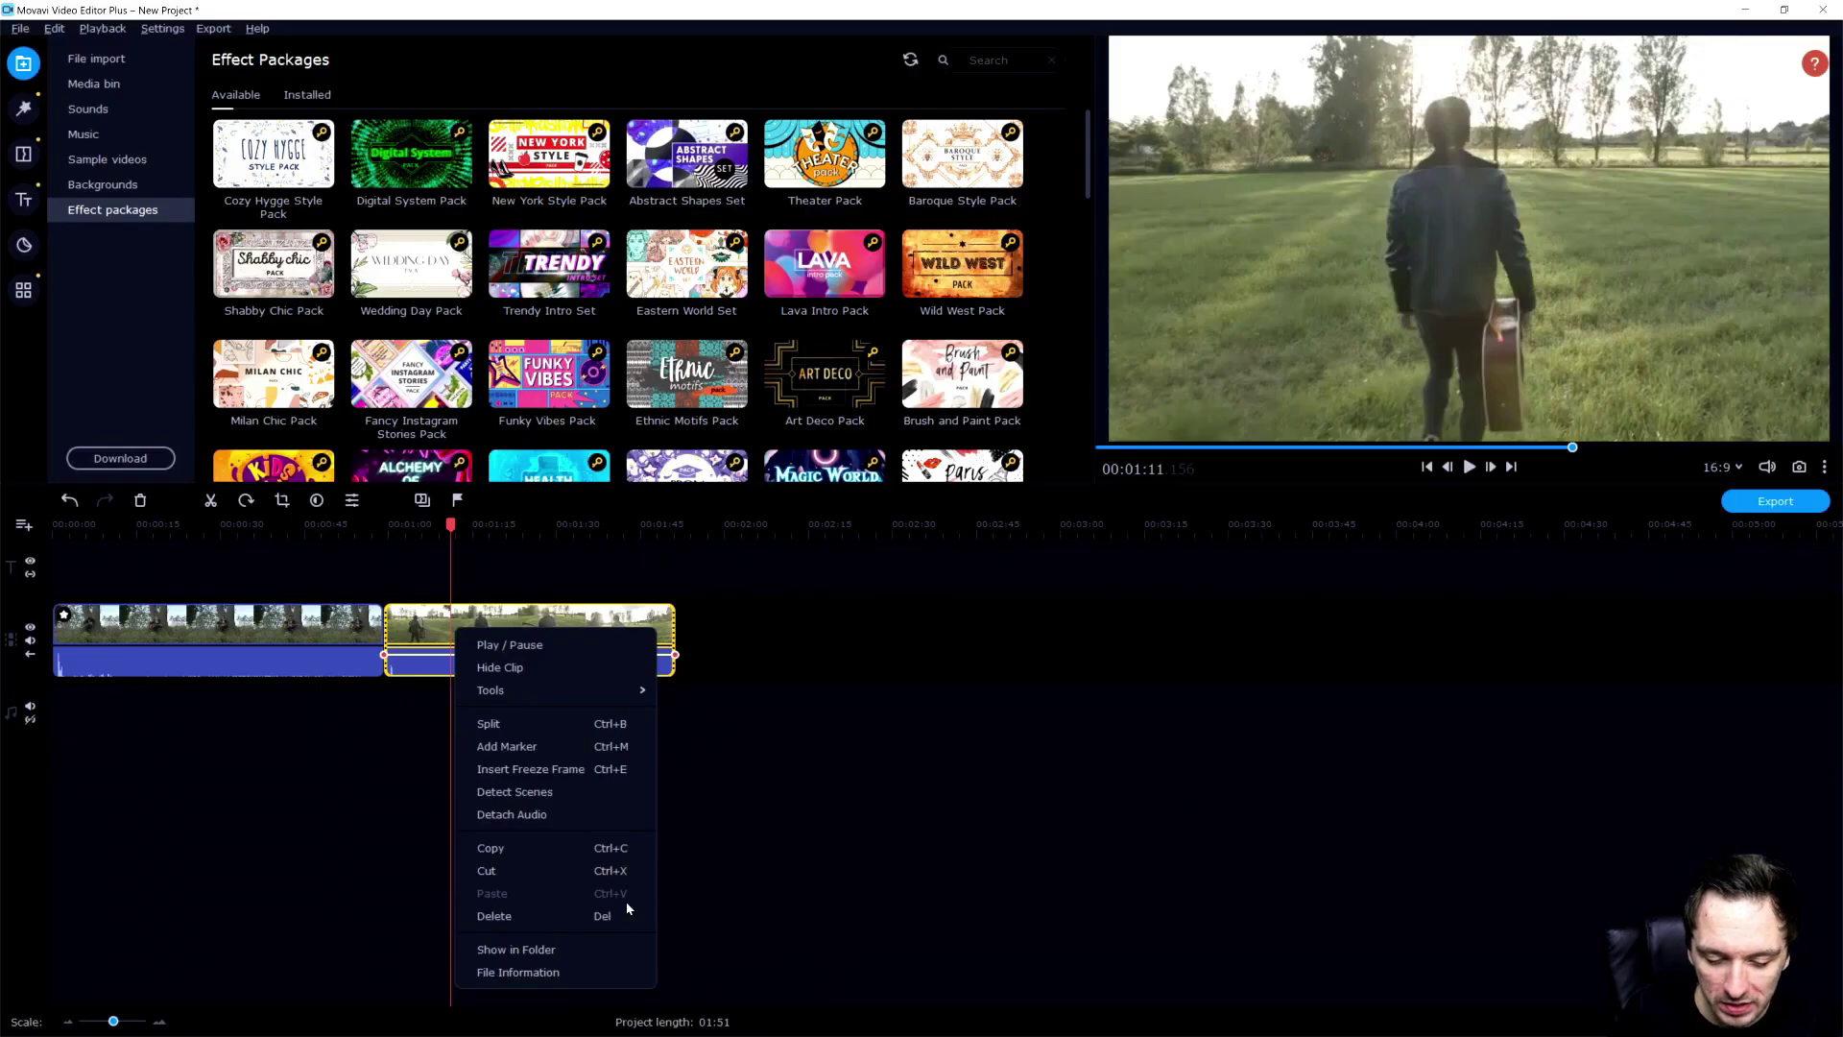
{"action": "left_click", "coordinate": [244, 645]}
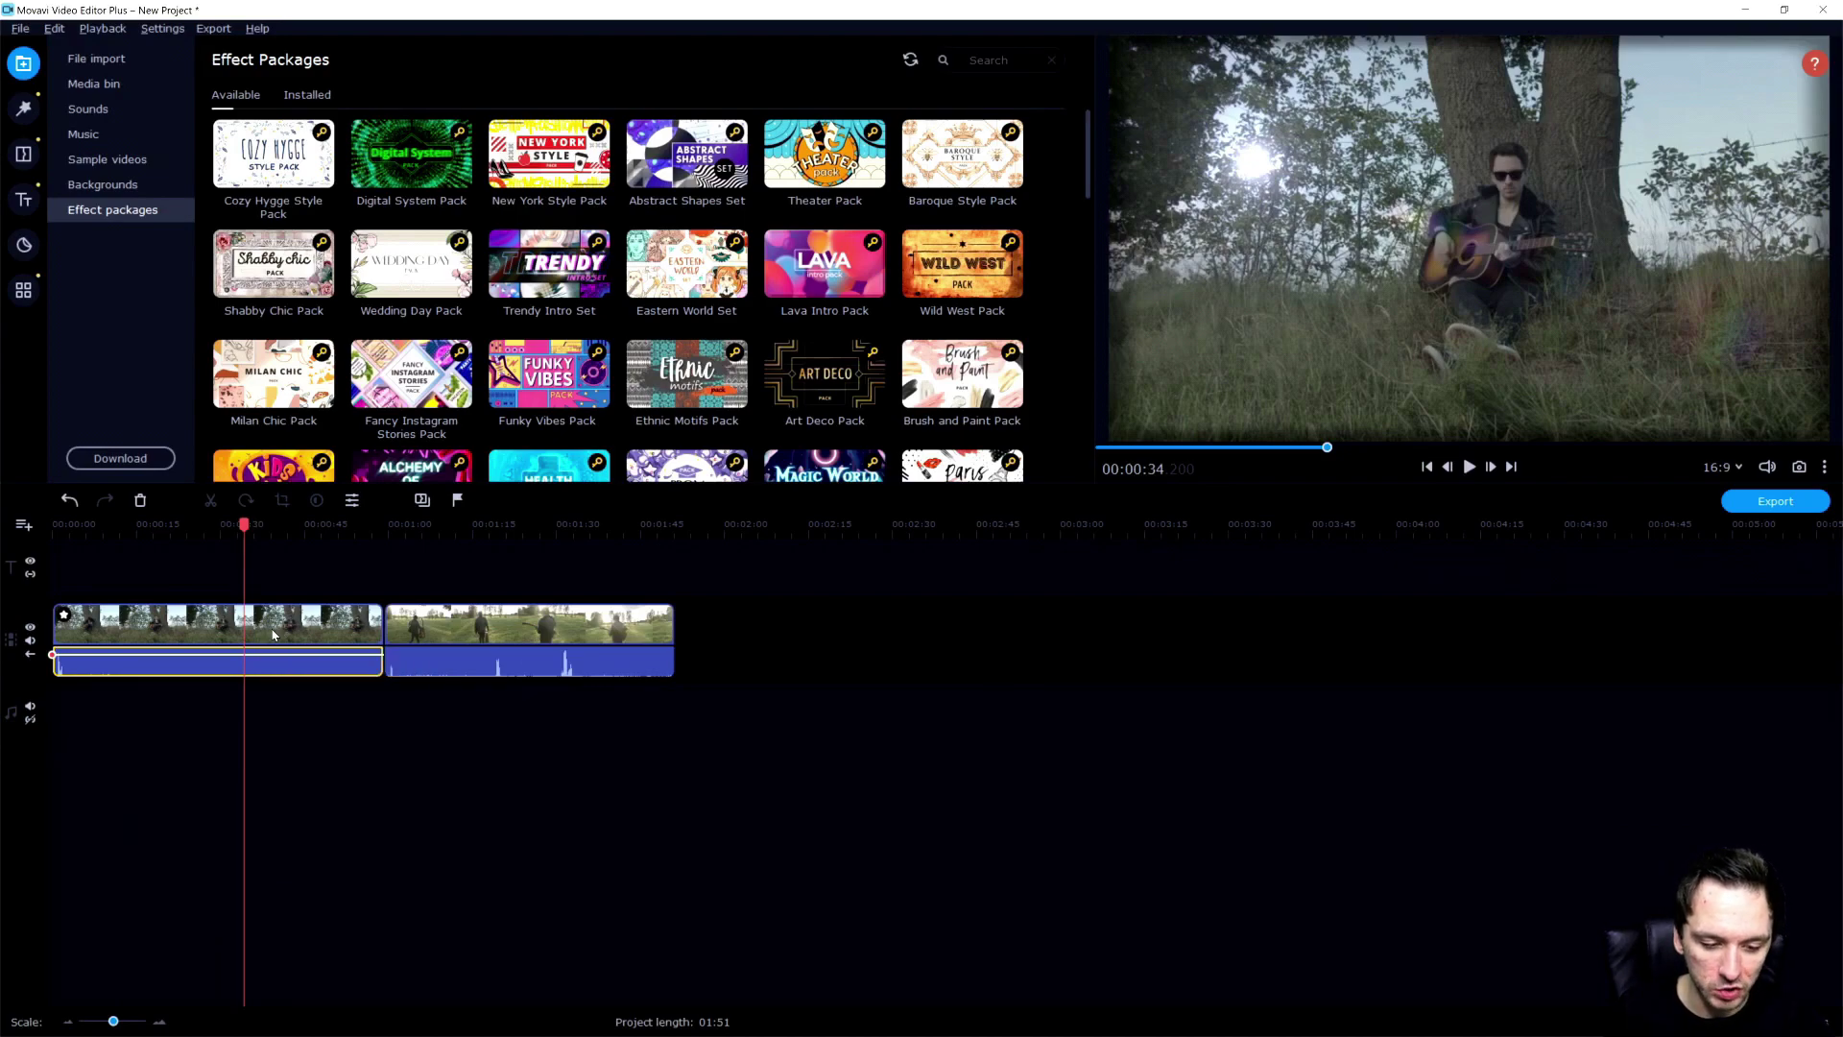
Step: Split the tree clip once and the field clip twice with Ctrl+B
{"action": "left_click", "coordinate": [272, 634]}
{"action": "key", "text": "ctrl+b"}
{"action": "left_click", "coordinate": [453, 633]}
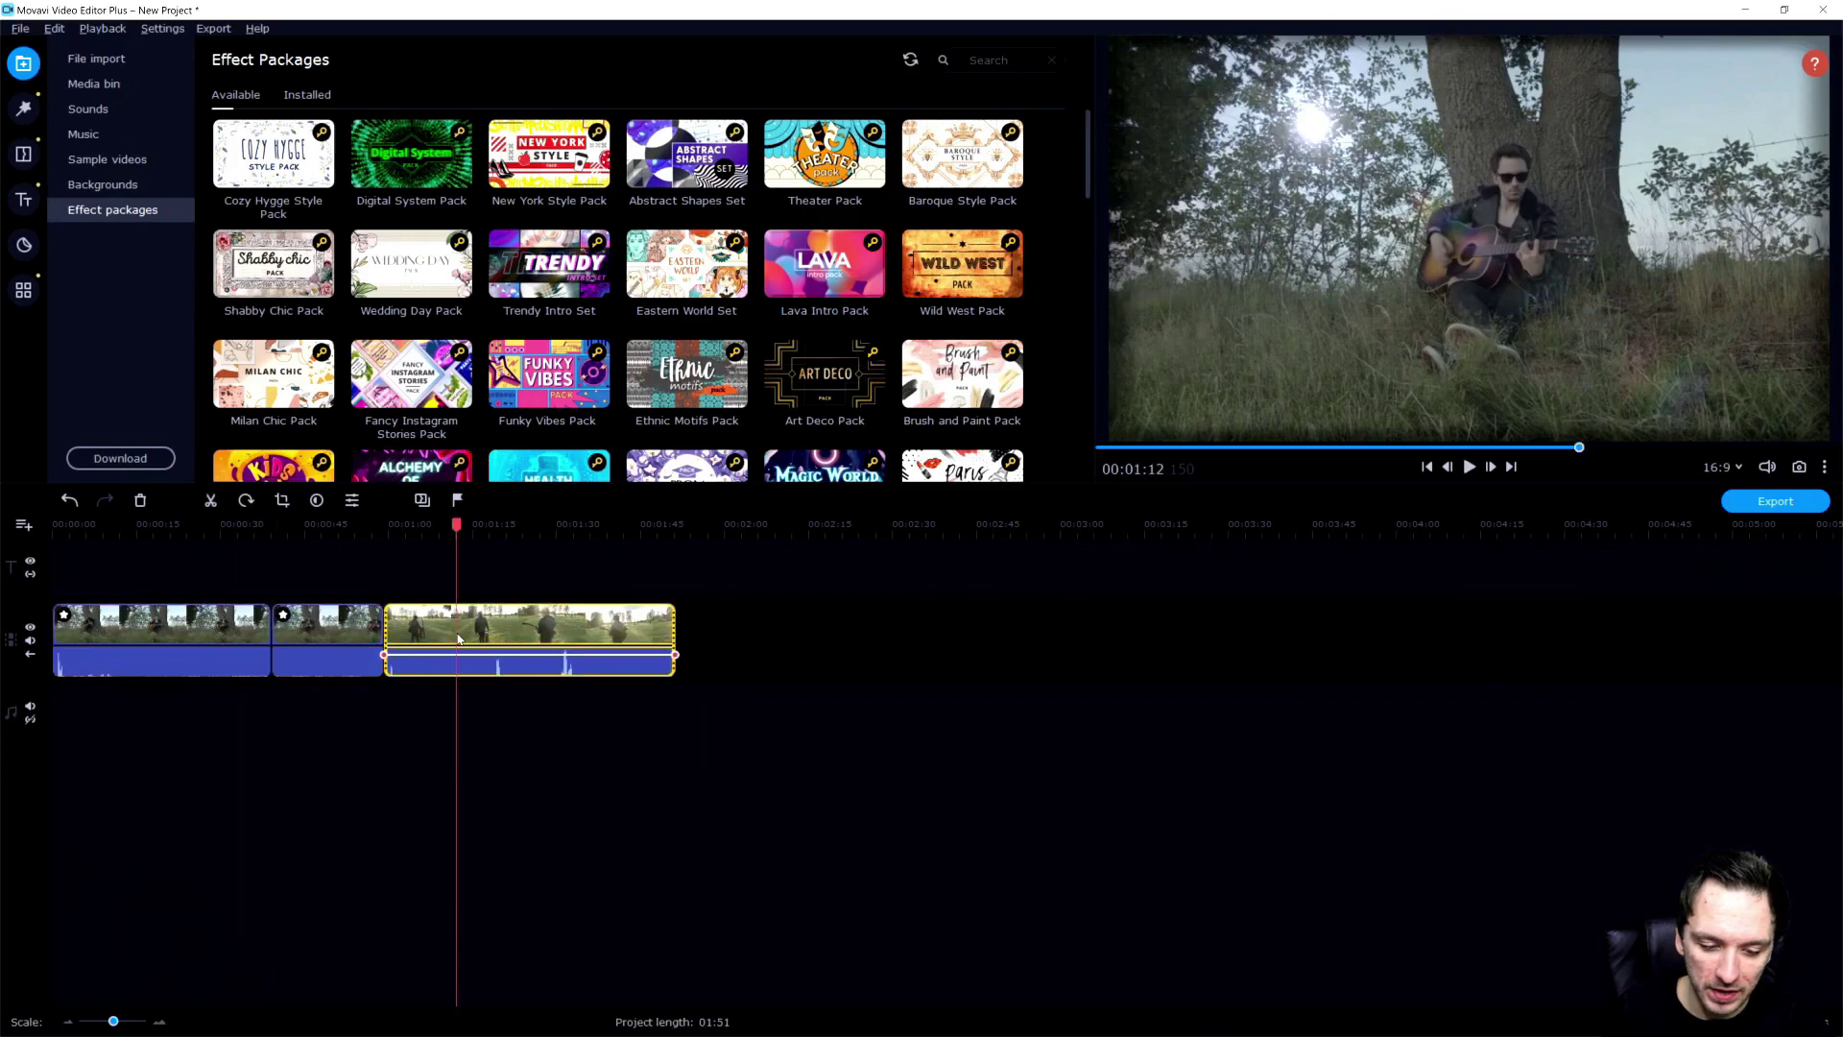
{"action": "key", "text": "ctrl+b"}
{"action": "left_click", "coordinate": [583, 638]}
{"action": "key", "text": "ctrl+b"}
Step: Move the second tree shot to the timeline end and delete the short fourth field shot
{"action": "left_click_drag", "start_coordinate": [327, 633], "coordinate": [672, 641]}
{"action": "left_click", "coordinate": [529, 640]}
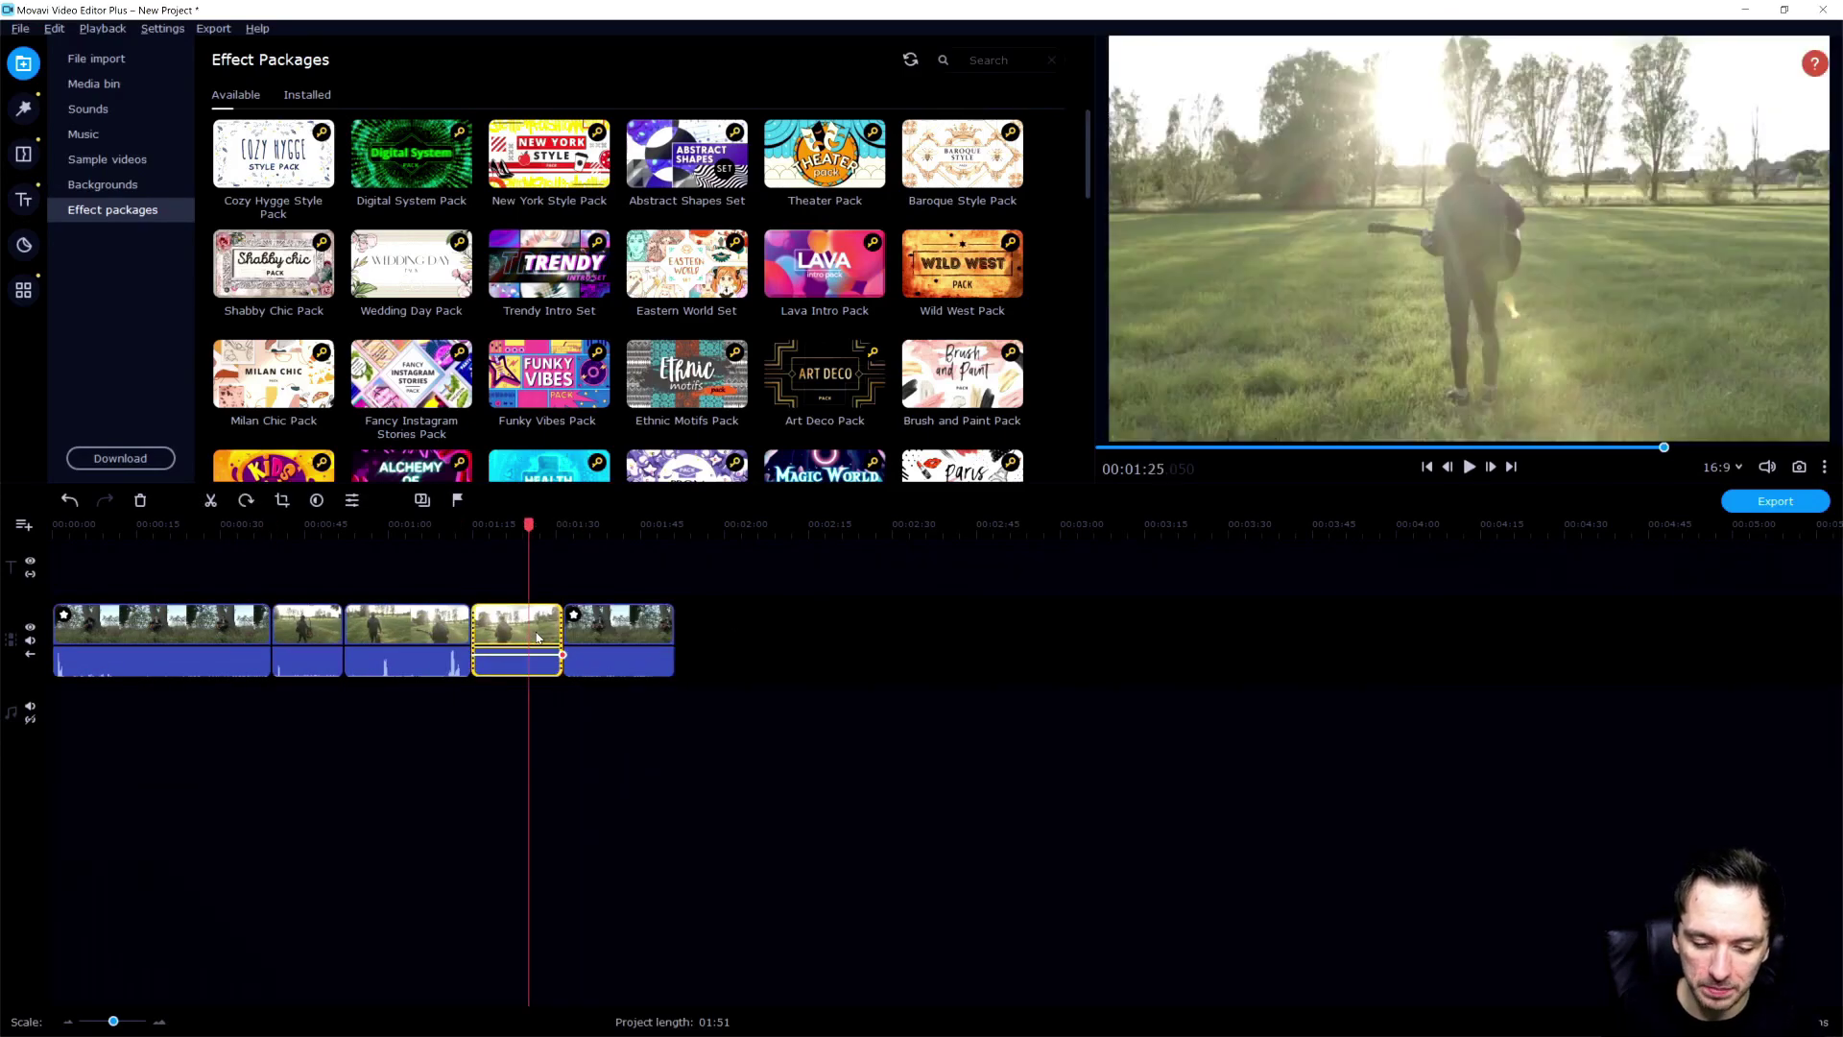
{"action": "key", "text": "Delete"}
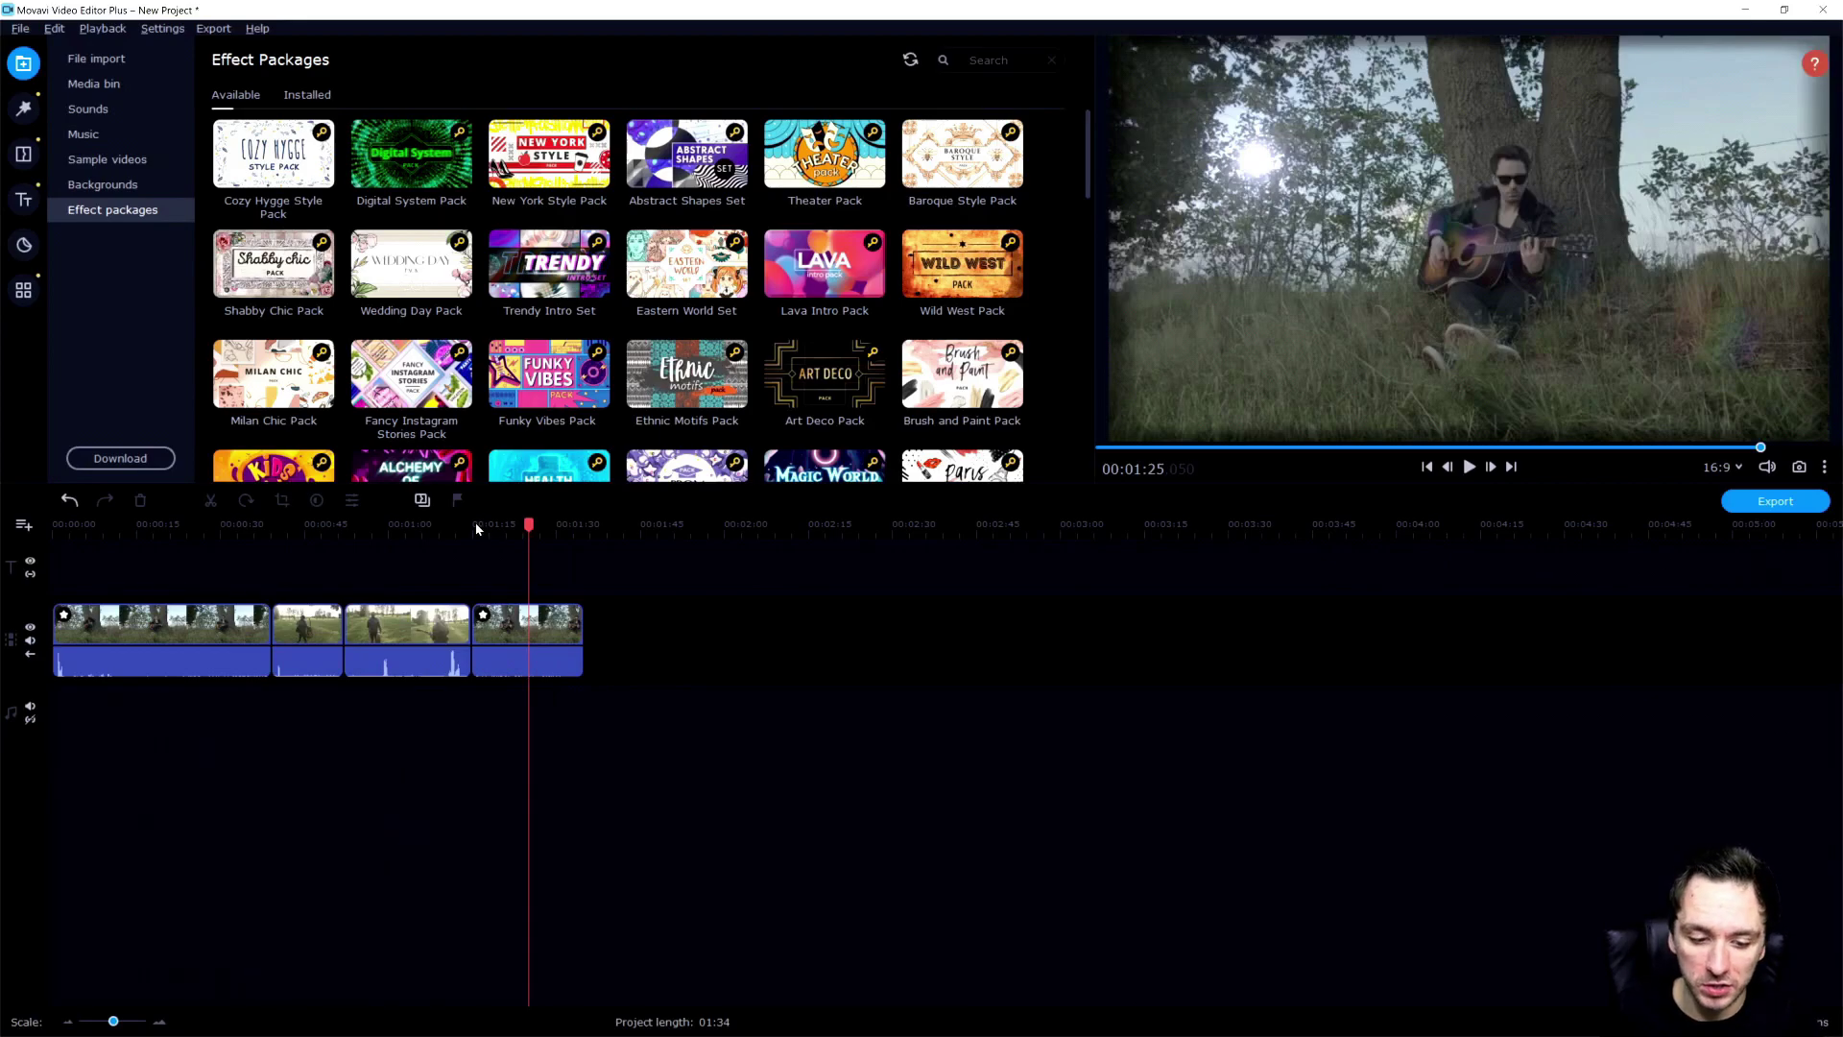